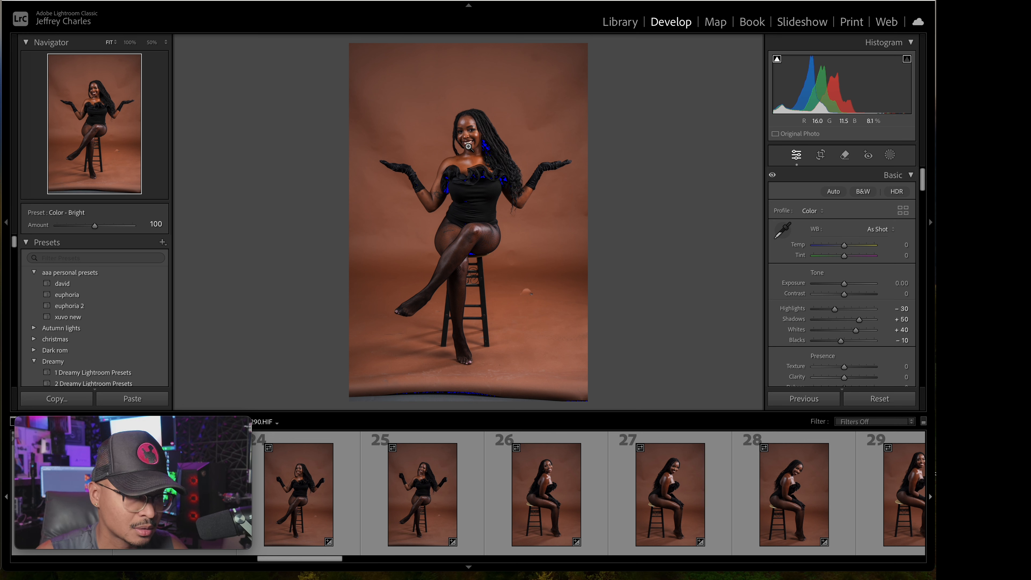
Step: Cool the seated portrait's temperature to -6 and raise its shadows to +66
drag(844, 249, 843, 250)
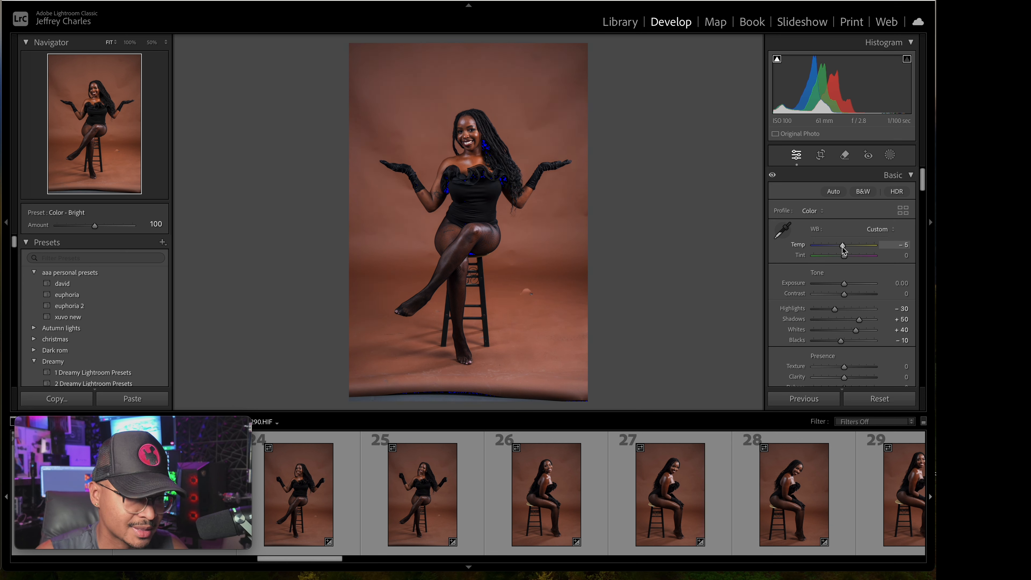
scroll(839, 278, down, 1)
scroll(839, 278, down, 3)
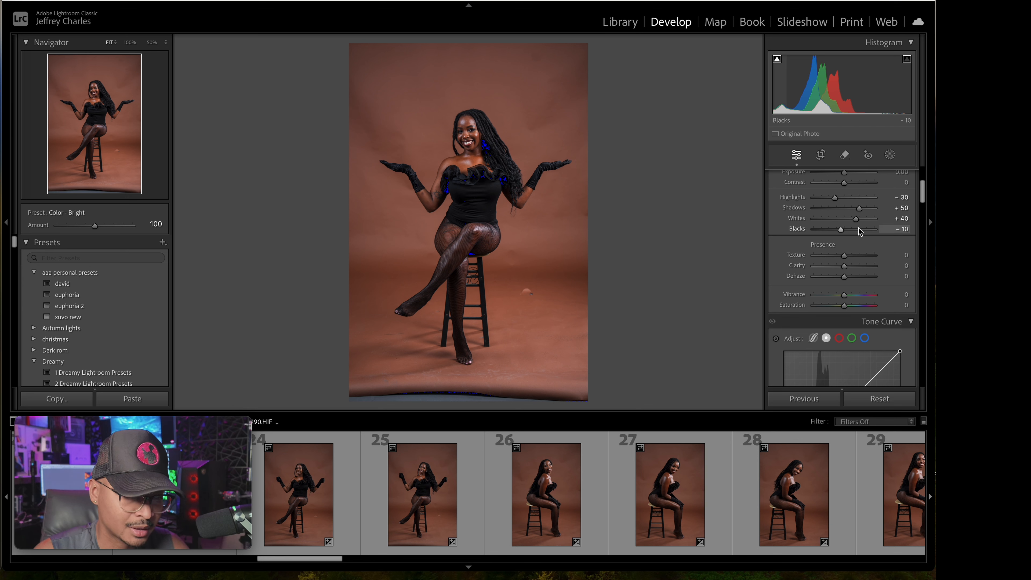
drag(859, 208, 866, 210)
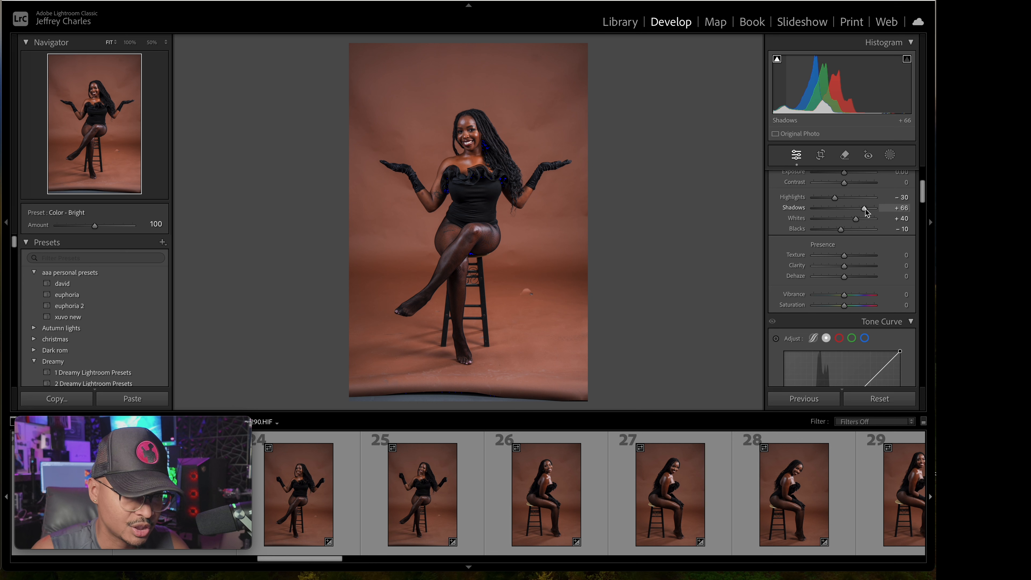
scroll(859, 255, down, 3)
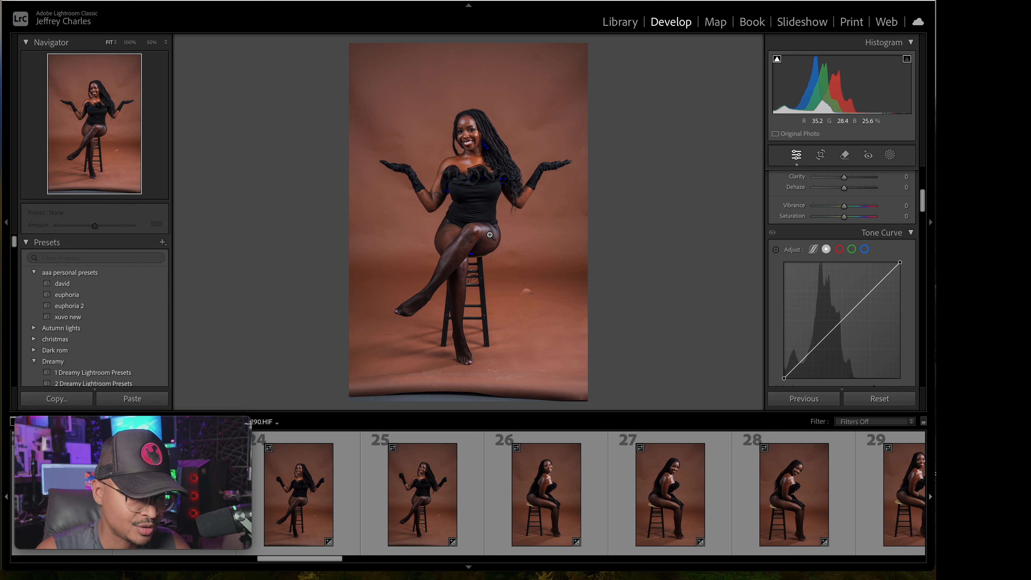
Step: Open the portrait in Adobe Photoshop 2025 for editing and duplicate the Background layer
right_click(489, 235)
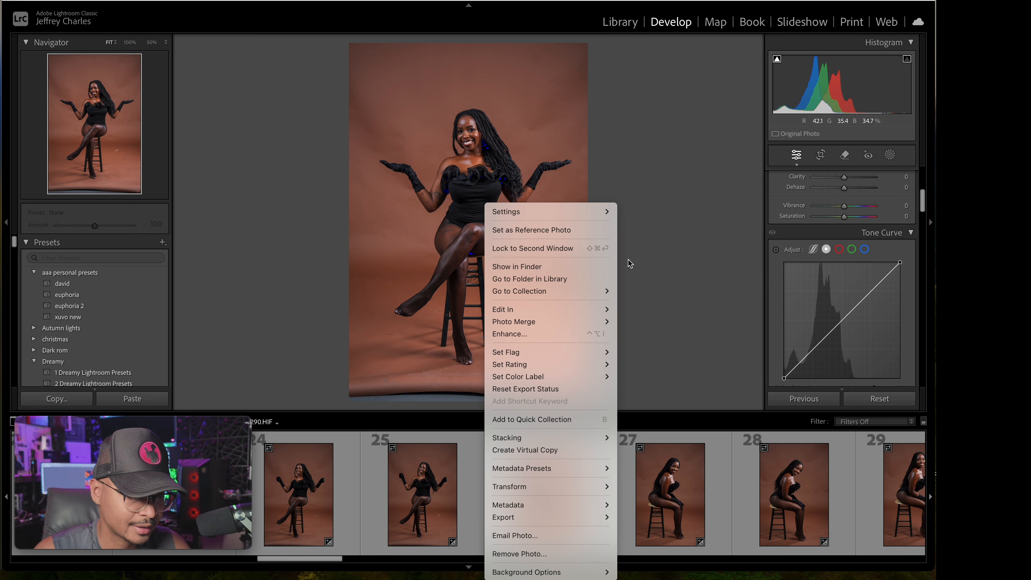
mouse_move(585, 292)
mouse_move(584, 309)
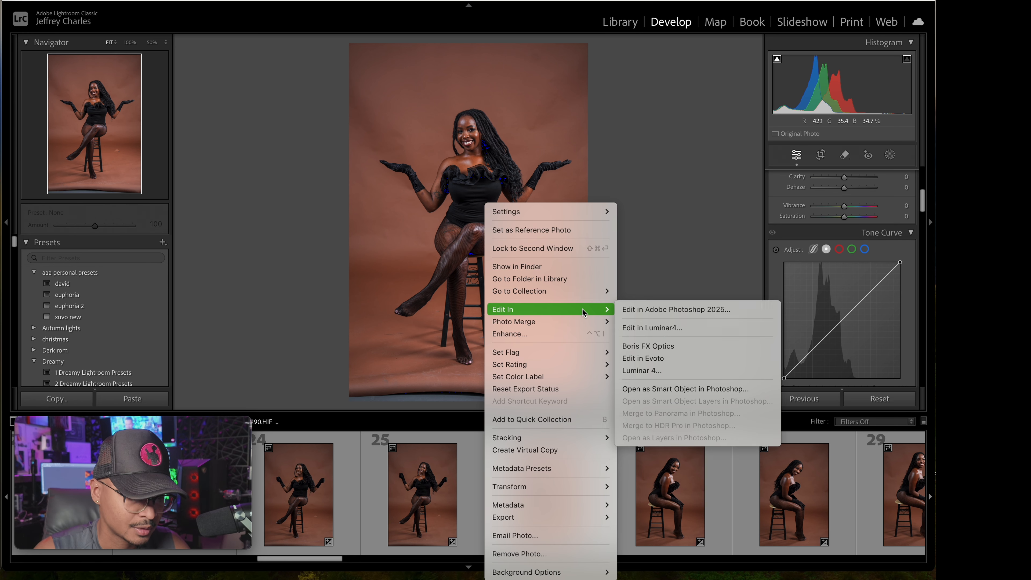
click(640, 311)
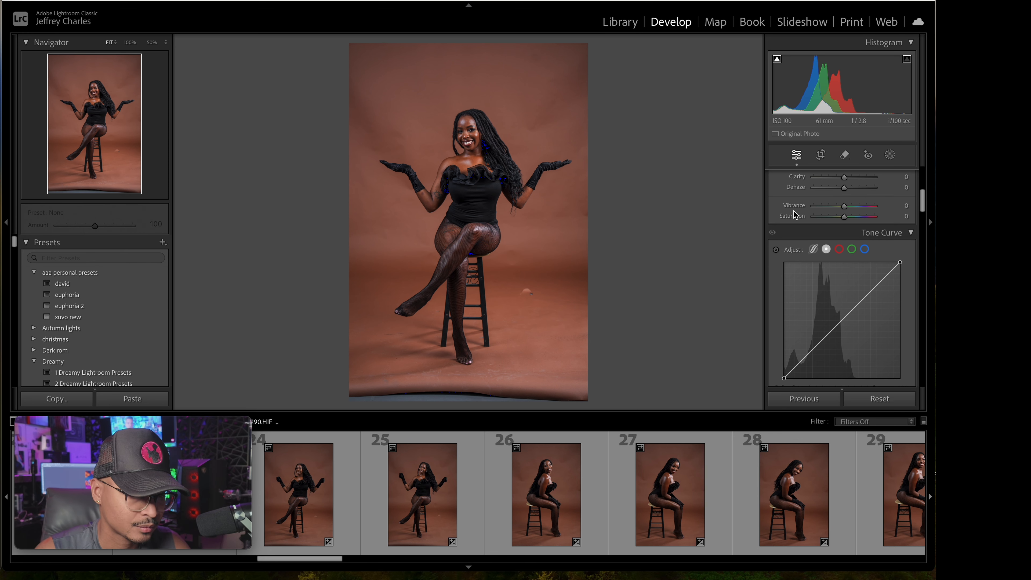
key(super+e)
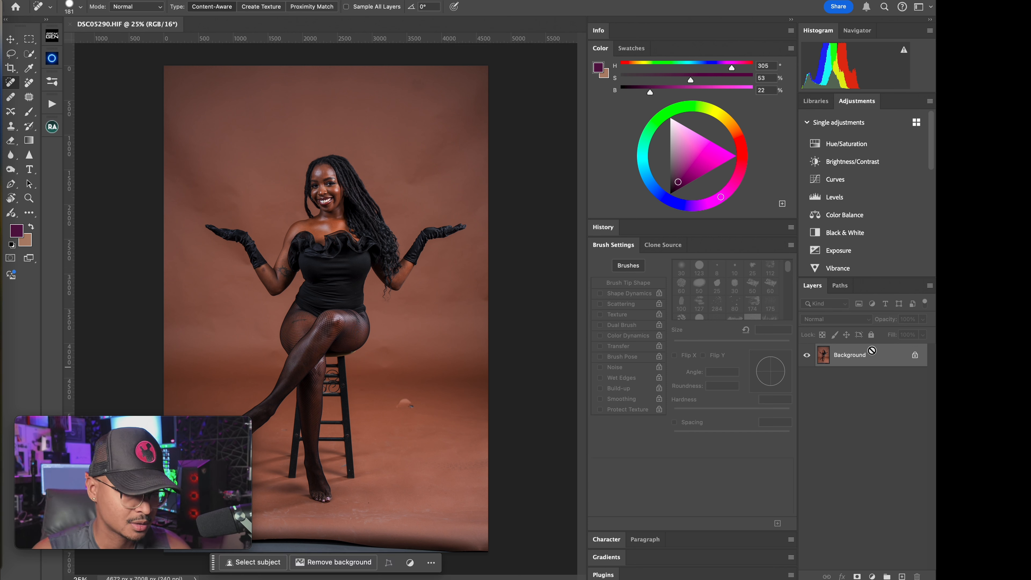
key(super+j)
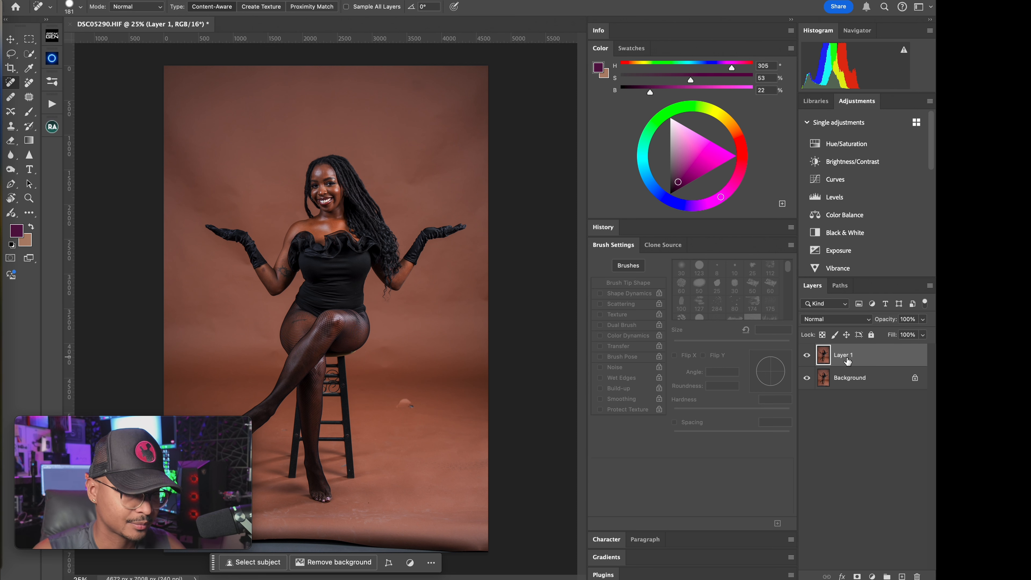
Step: Refine the subject's waist and hip contour on Layer 1 with Liquify, using a brush size of 444
click(53, 127)
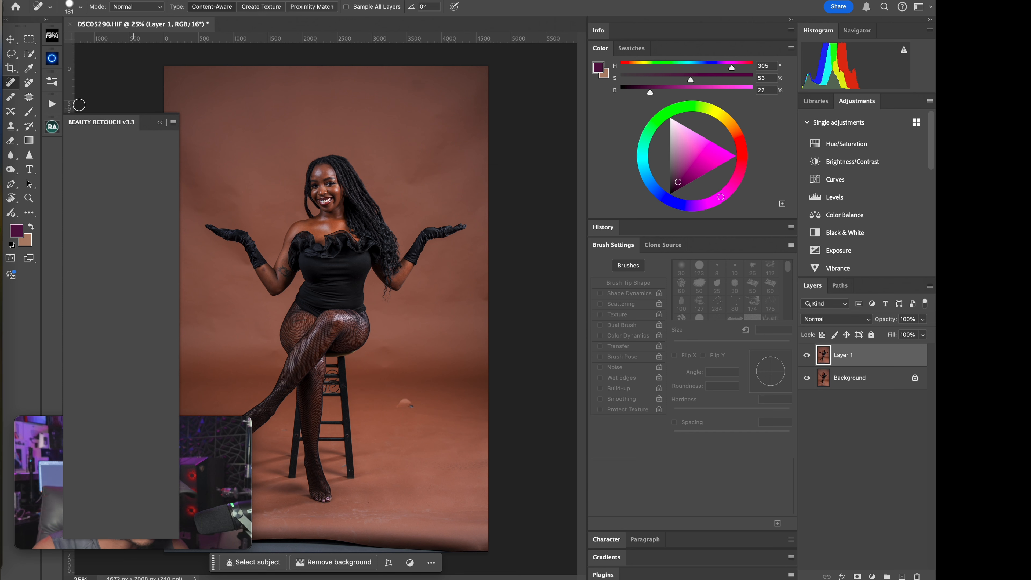
click(158, 123)
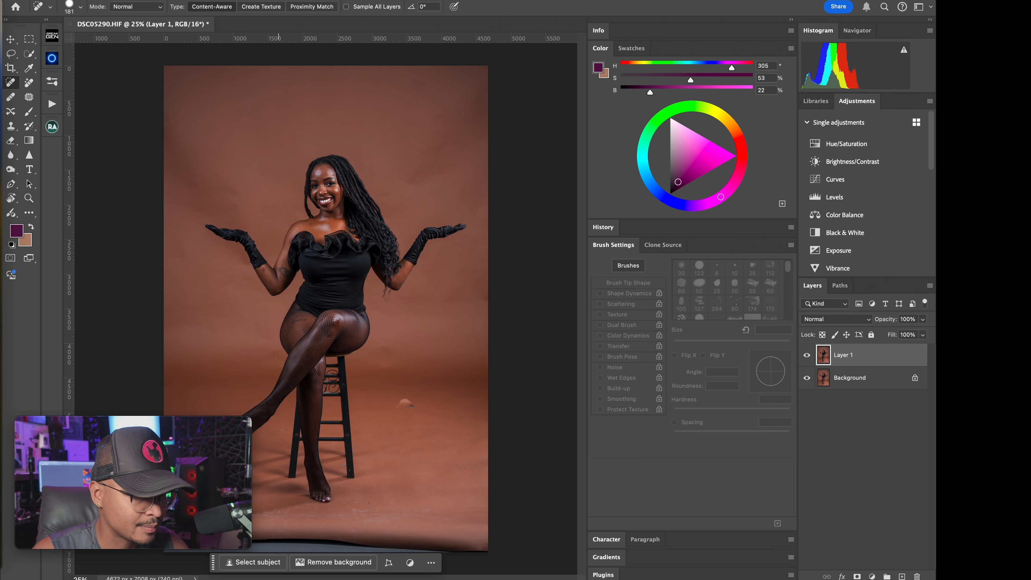
click(253, 1)
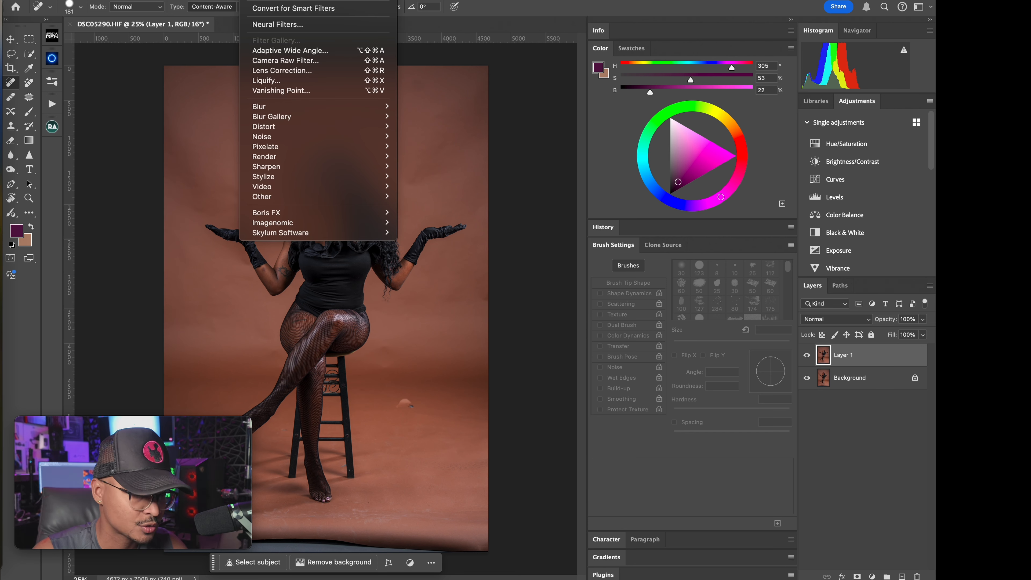
click(303, 82)
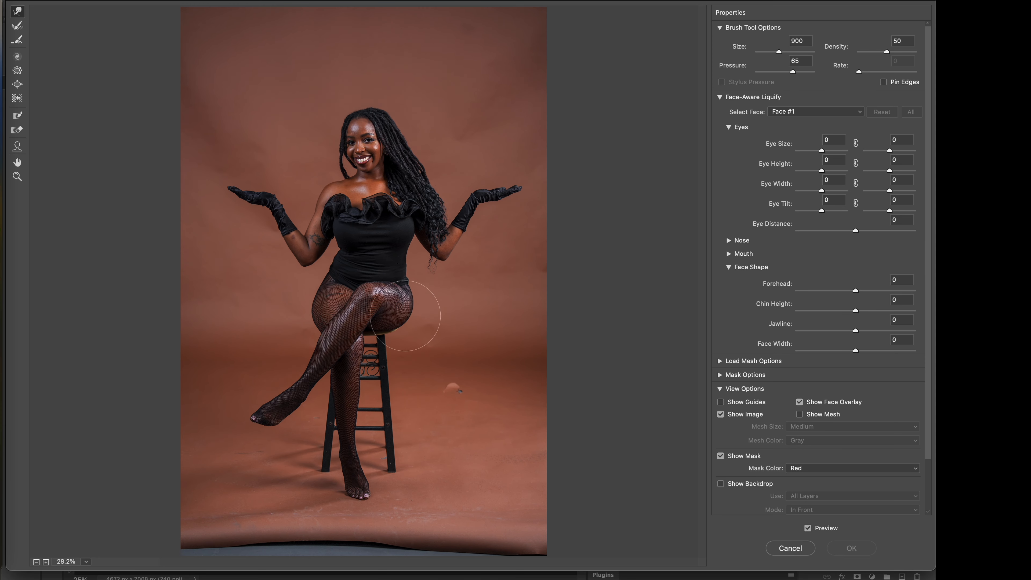
ctrl+alt+drag(412, 261, 331, 253)
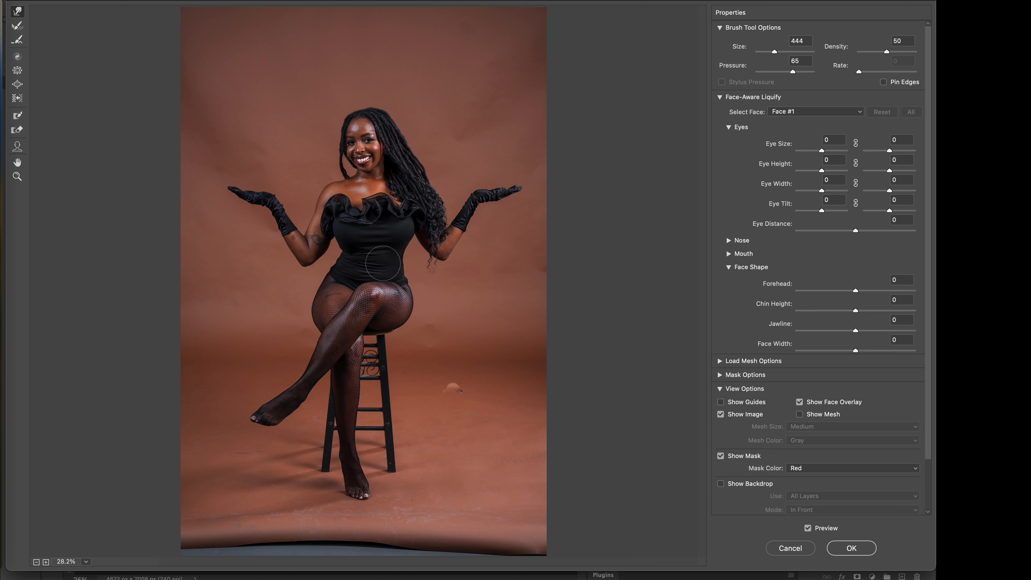
mouse_move(410, 268)
ctrl+alt+mouse_down()
mouse_move(435, 269)
mouse_move(397, 279)
mouse_move(419, 280)
ctrl+alt+mouse_up()
click(860, 552)
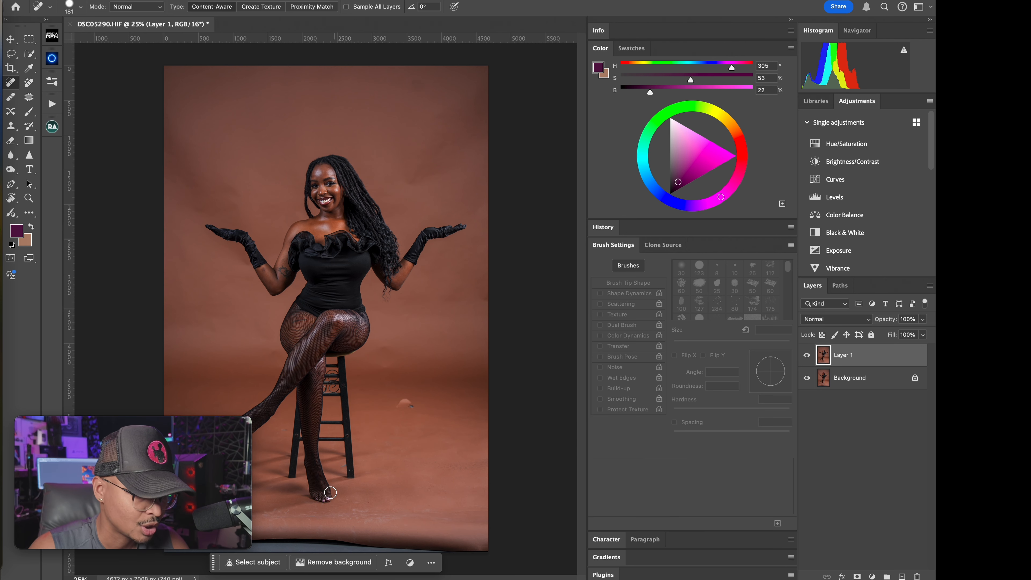
Step: Replace the uneven lower edge of the backdrop using a lasso selection and promptless Generative Fill, and merge the result with Layer 1
drag(367, 356, 340, 342)
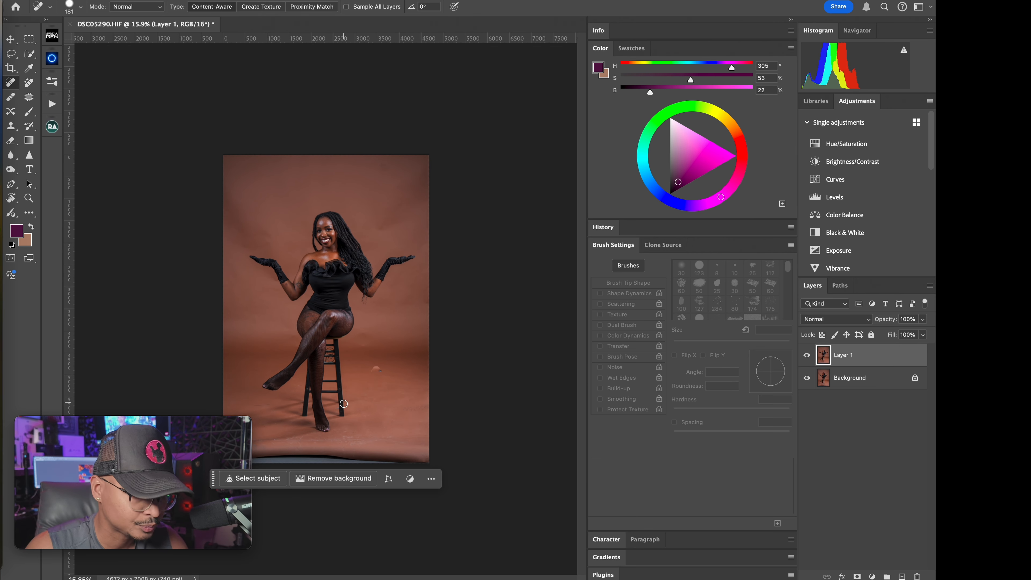
key(l)
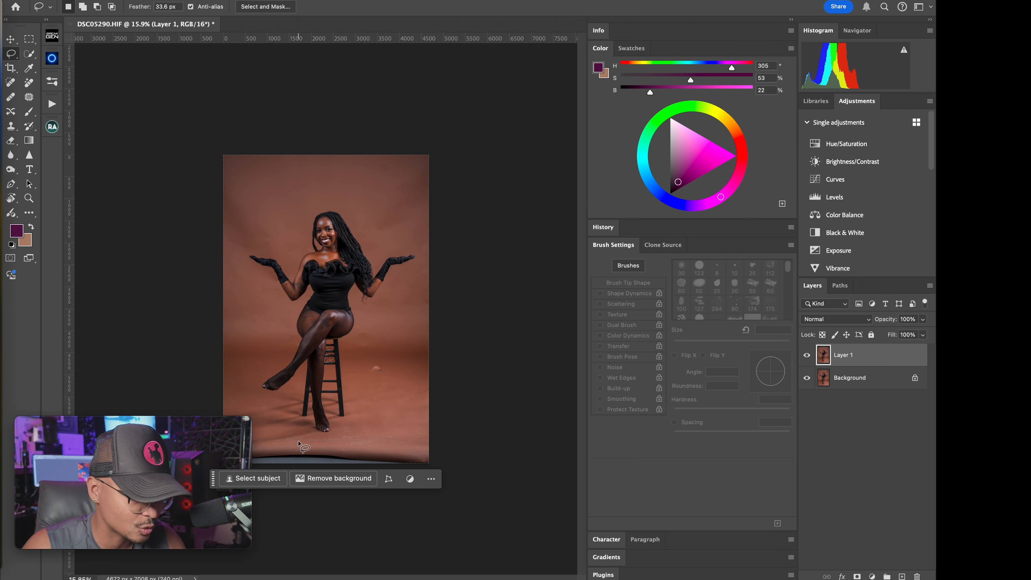
mouse_move(295, 439)
mouse_down()
mouse_move(232, 425)
mouse_move(192, 448)
mouse_move(276, 497)
mouse_move(390, 504)
mouse_move(454, 468)
mouse_move(421, 430)
mouse_move(328, 439)
mouse_move(266, 431)
mouse_up()
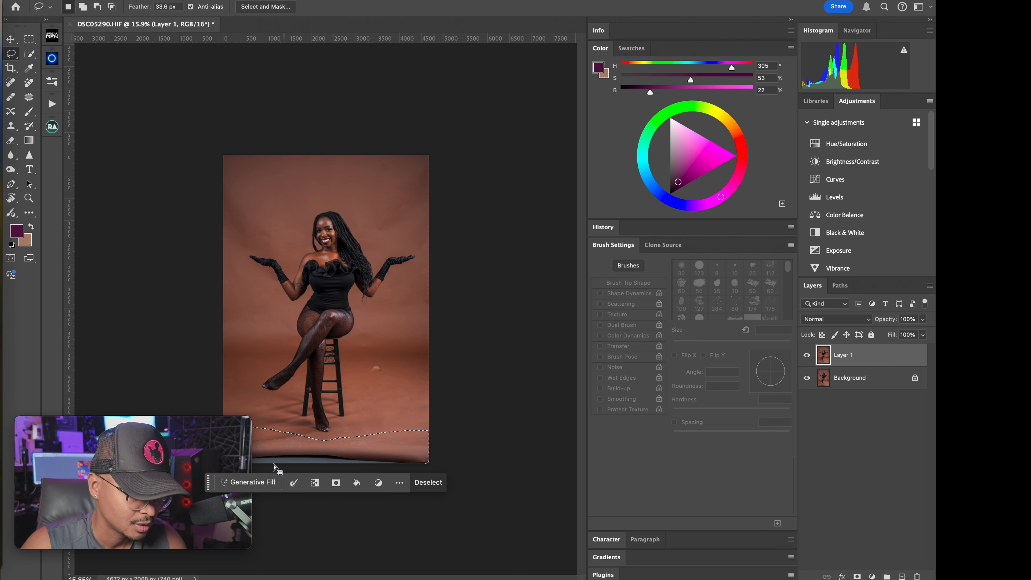
click(253, 481)
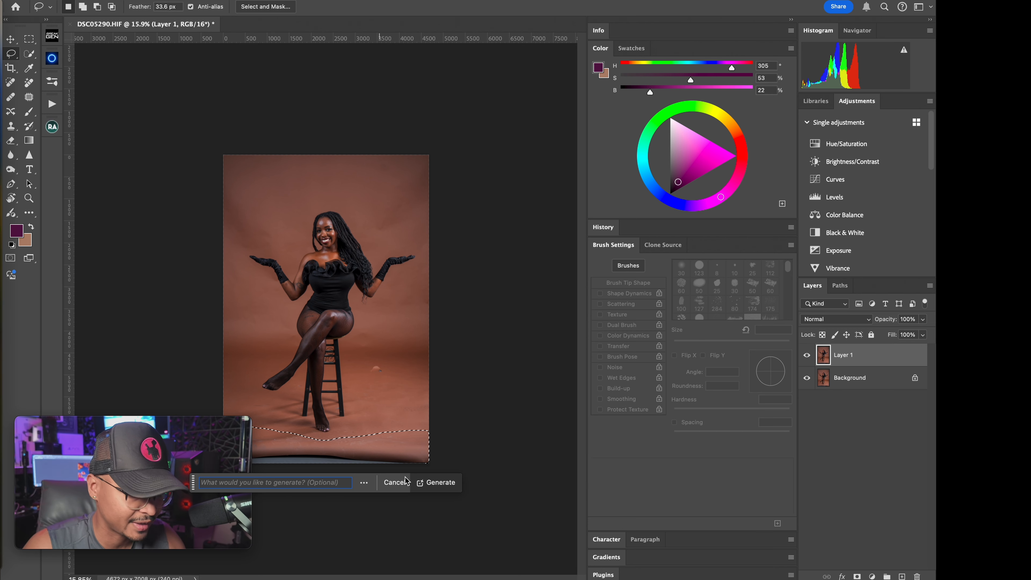
click(422, 488)
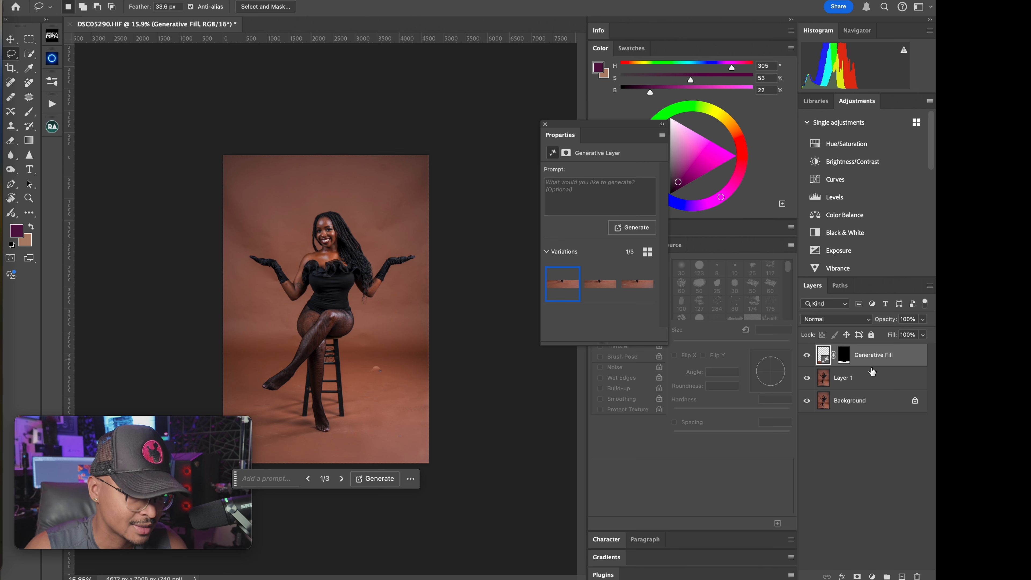
shift+click(866, 380)
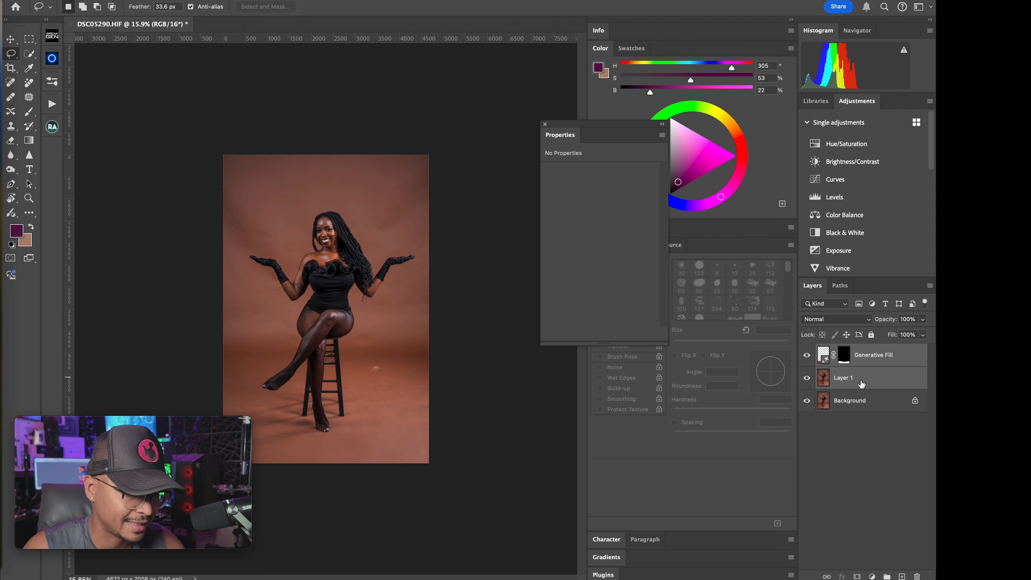
key(super+e)
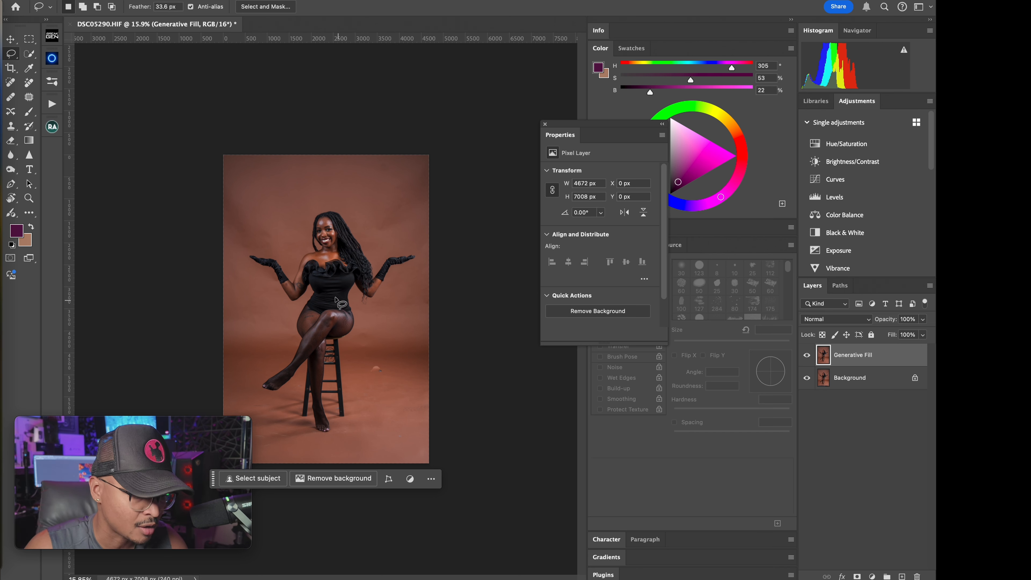
Step: Extend the canvas above and beside the subject to 6384 x 7980 px at a 4:5 ratio, filling with Generative Expand
key(c)
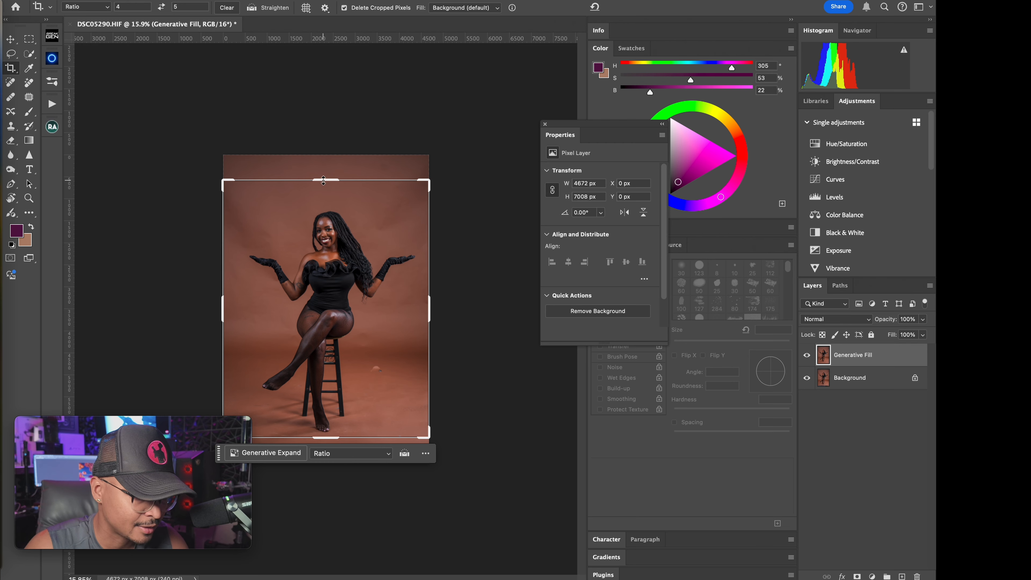
drag(323, 180, 326, 147)
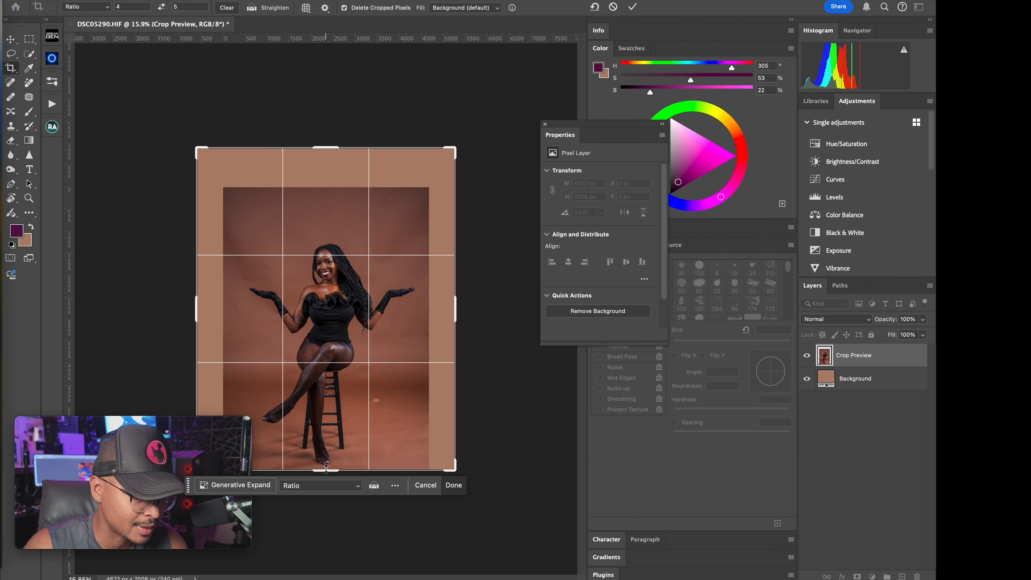
drag(325, 468, 326, 480)
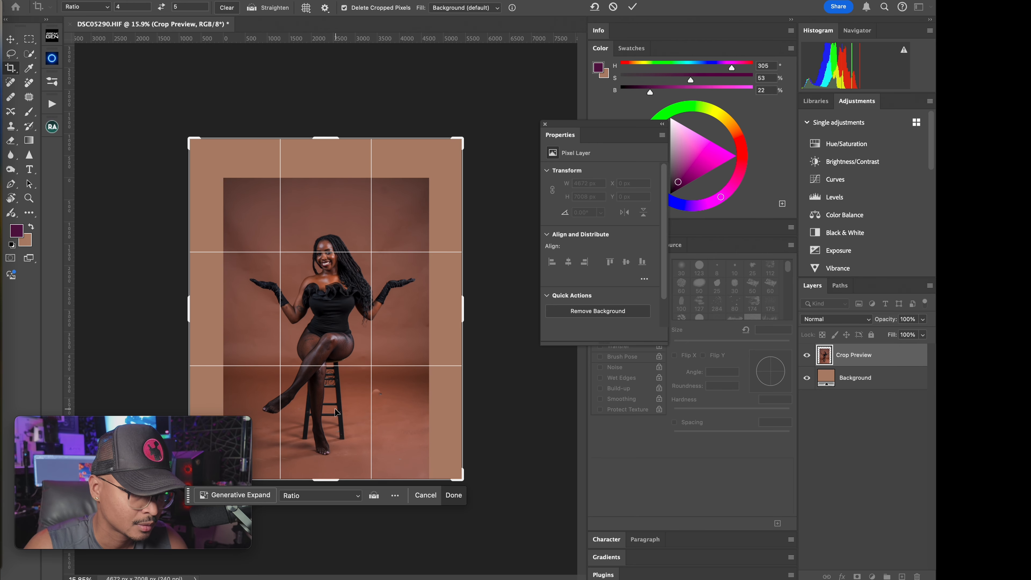
drag(332, 138, 332, 132)
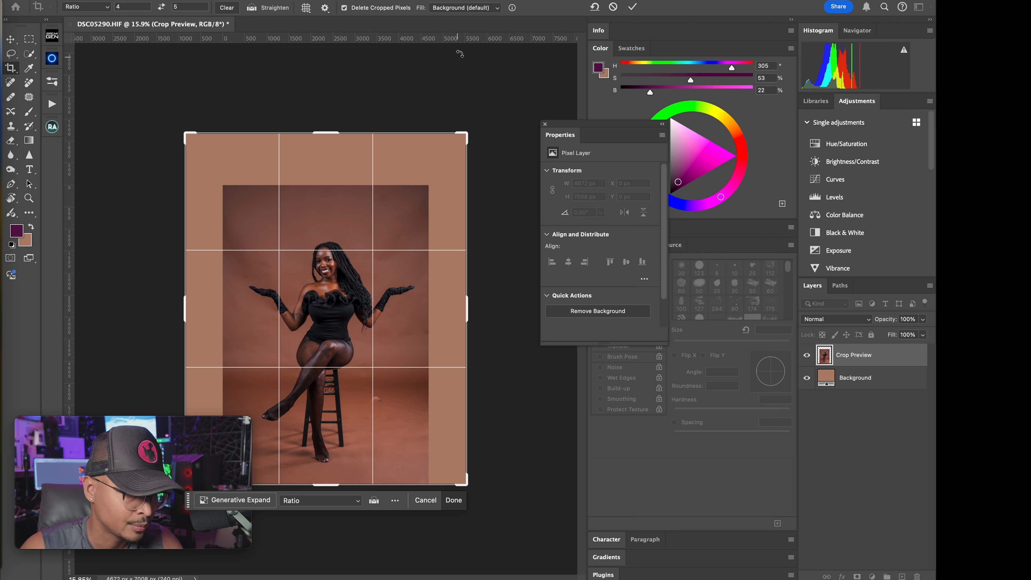
click(483, 15)
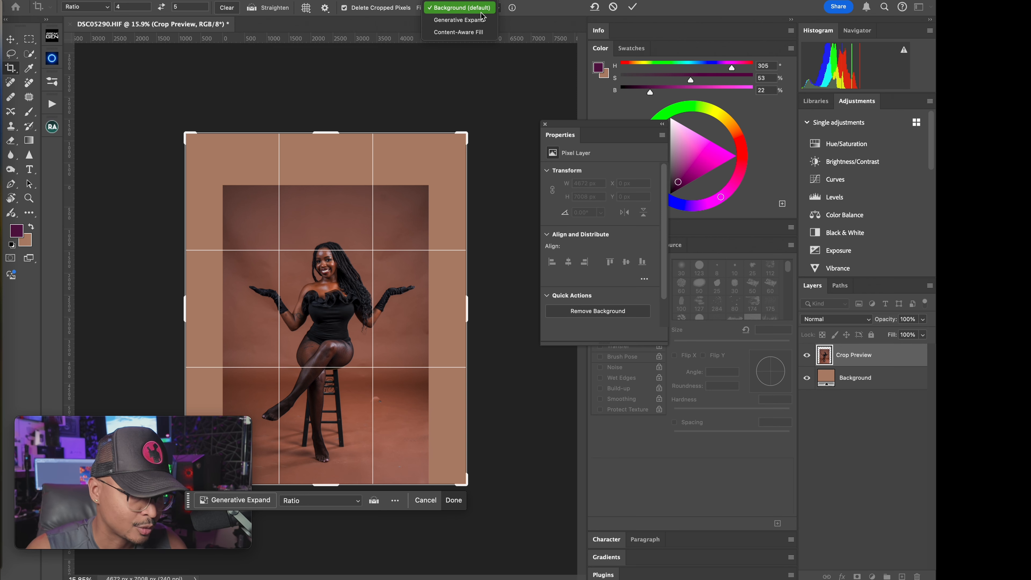
click(467, 23)
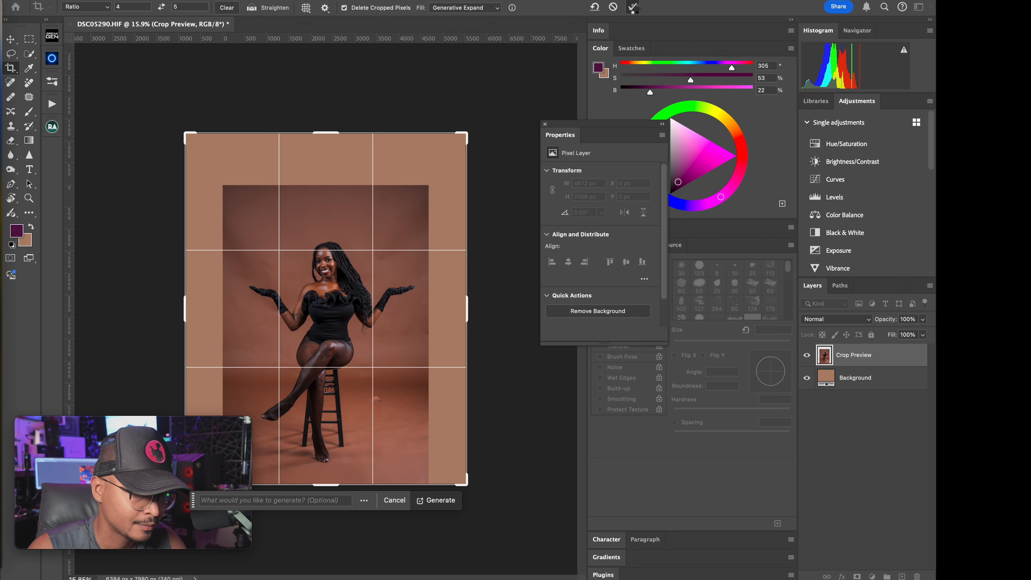
click(631, 8)
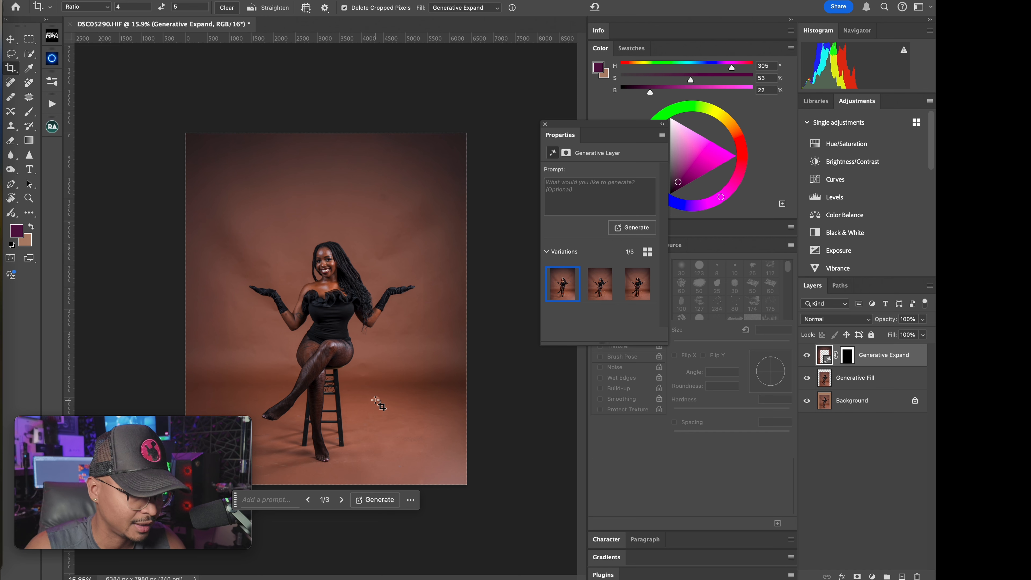
Step: Prepare the Generative Expand layer for spot healing by rasterizing its smart object
key(v)
click(352, 348)
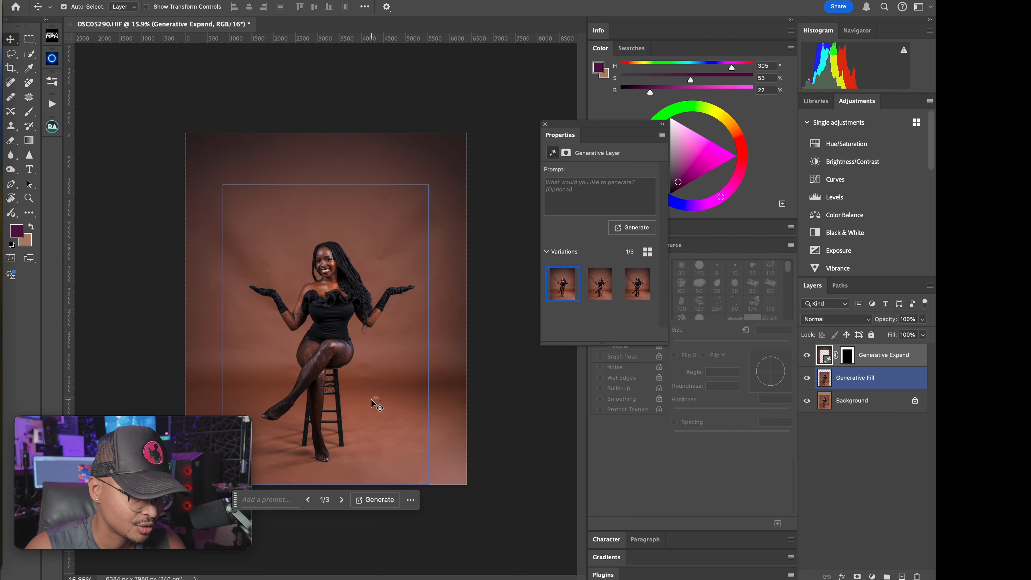
scroll(383, 407, up, 5)
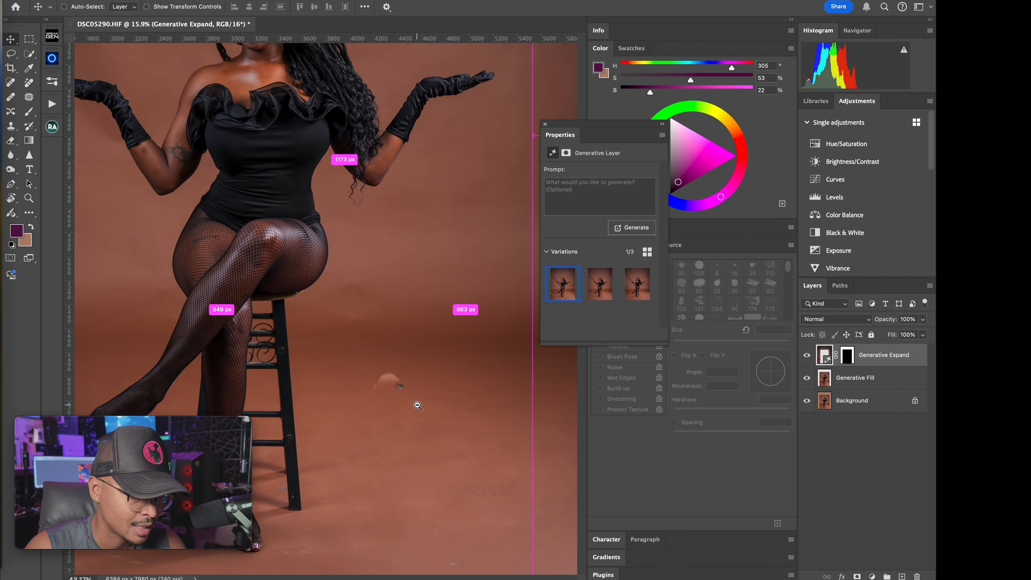
key(j)
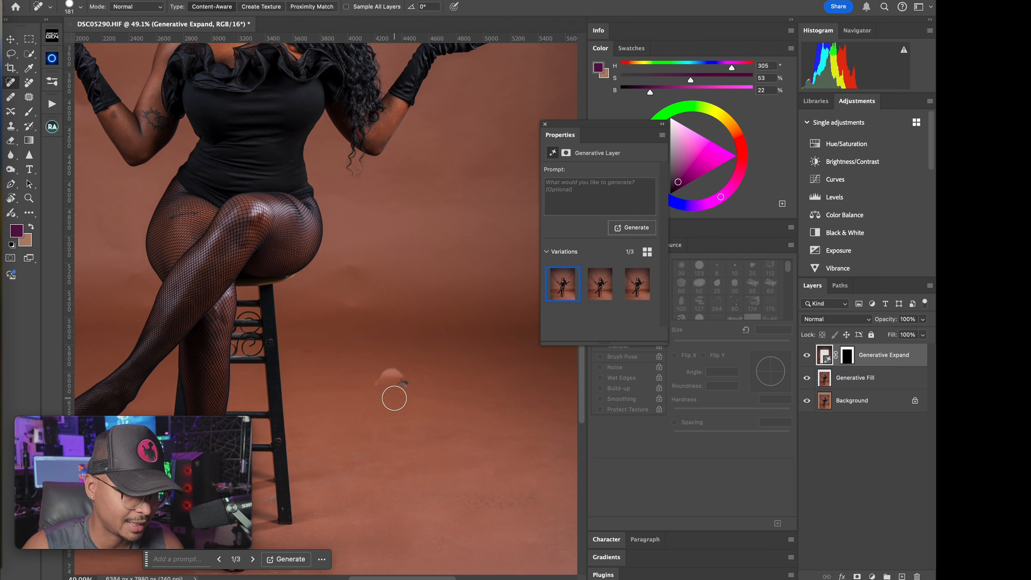
click(402, 381)
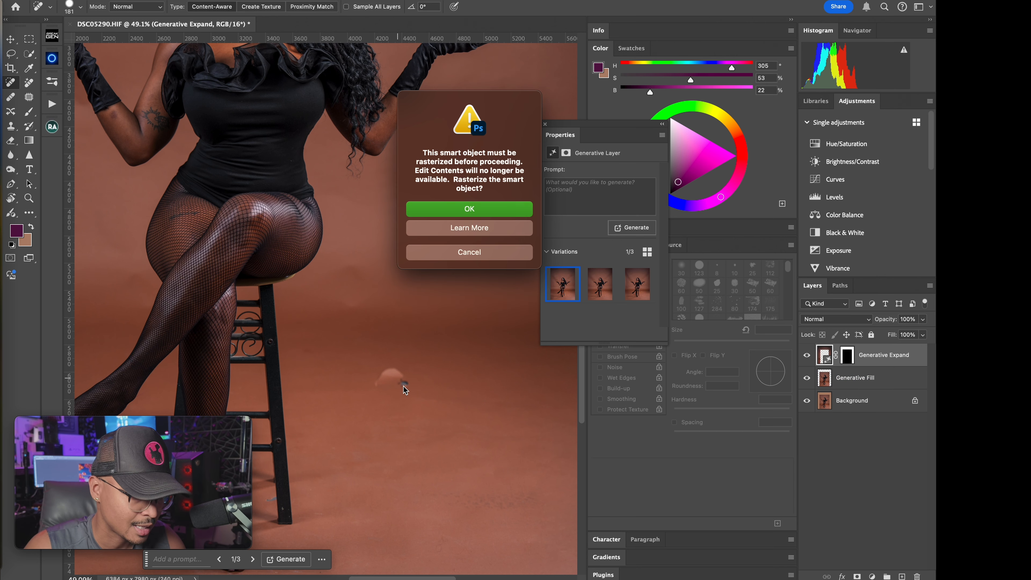
click(469, 210)
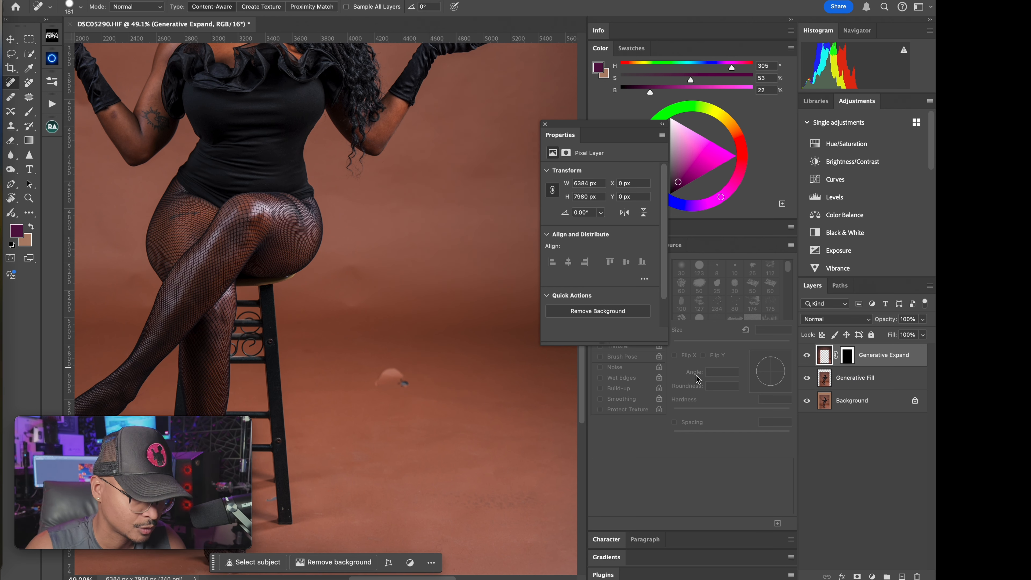
Step: Merge the Generative Expand and Generative Fill layers and spot-heal the stray artifact on the backdrop floor beside the stool
shift+click(854, 382)
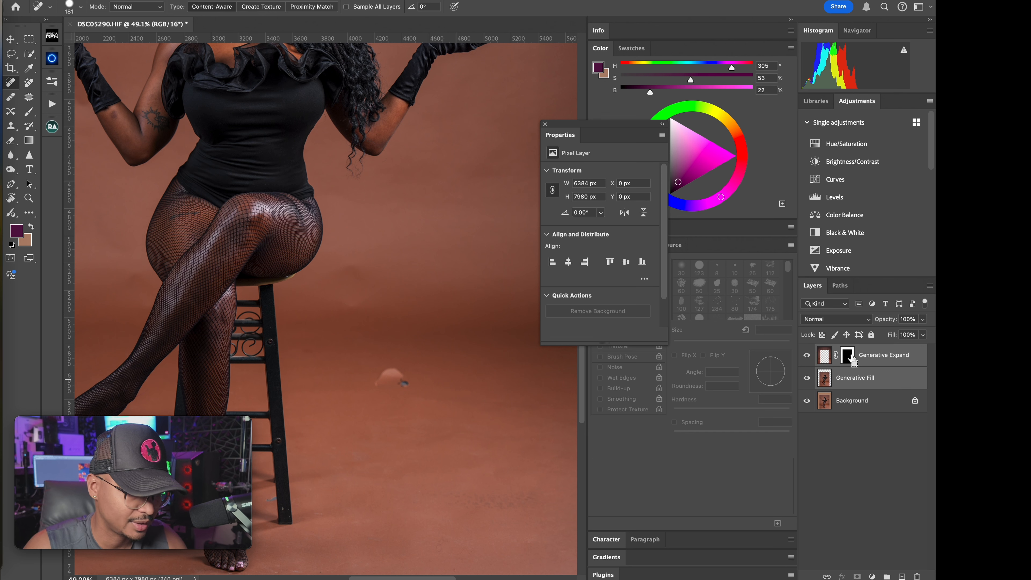
key(super+e)
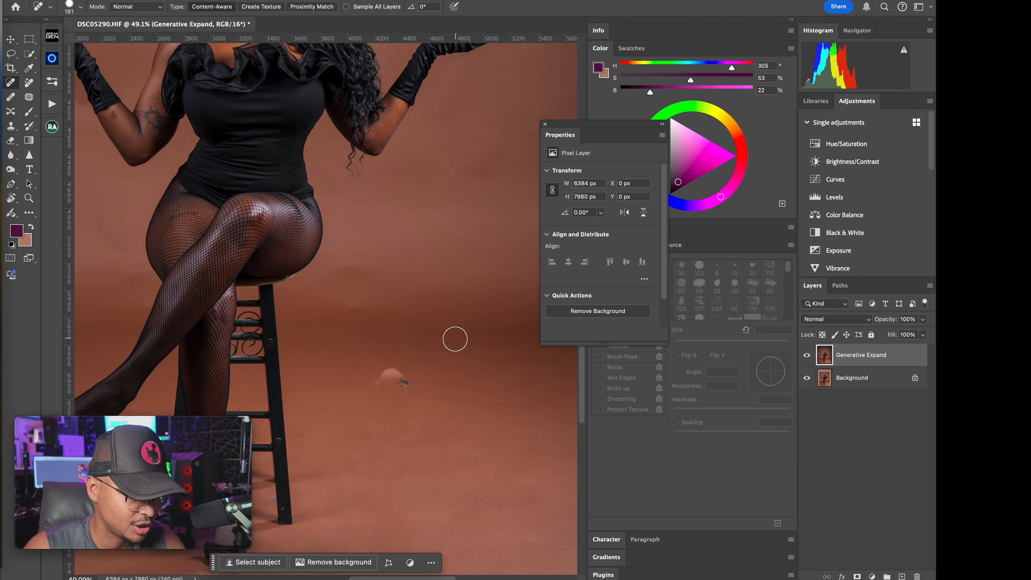
mouse_move(416, 384)
mouse_down()
mouse_move(387, 375)
mouse_move(401, 384)
mouse_move(402, 375)
mouse_move(406, 410)
mouse_up()
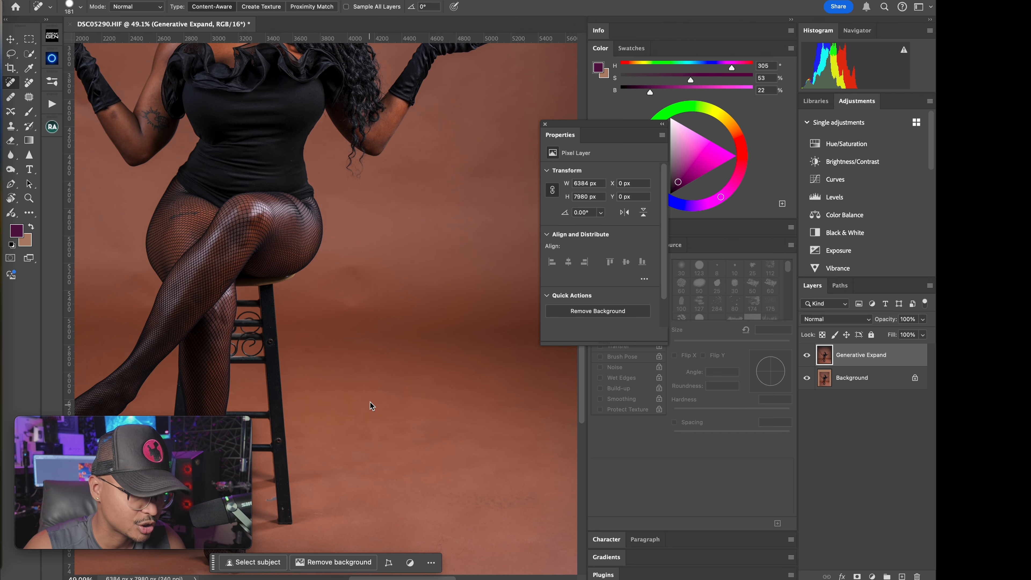
Step: Add a Black & White adjustment layer above the merged portrait layer and set Reds to -93 to darken the skin
drag(369, 363, 351, 229)
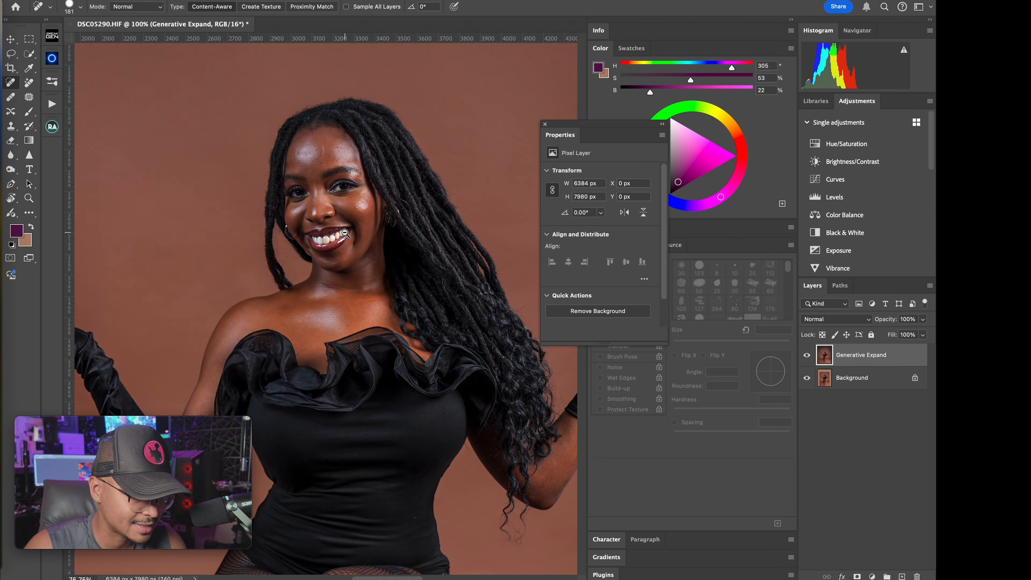
drag(382, 260, 359, 253)
drag(372, 267, 331, 271)
drag(368, 368, 357, 368)
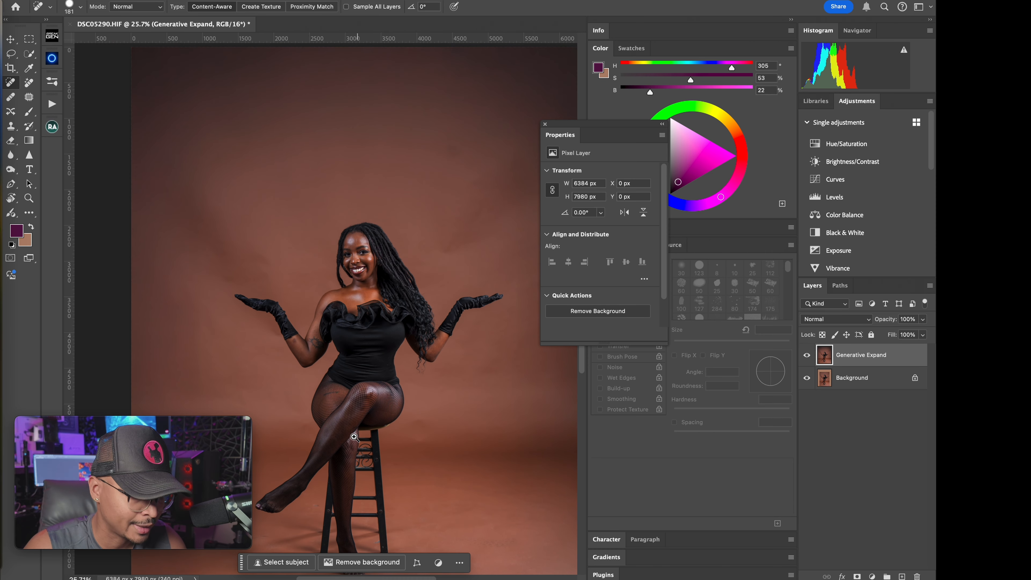
drag(362, 278, 426, 264)
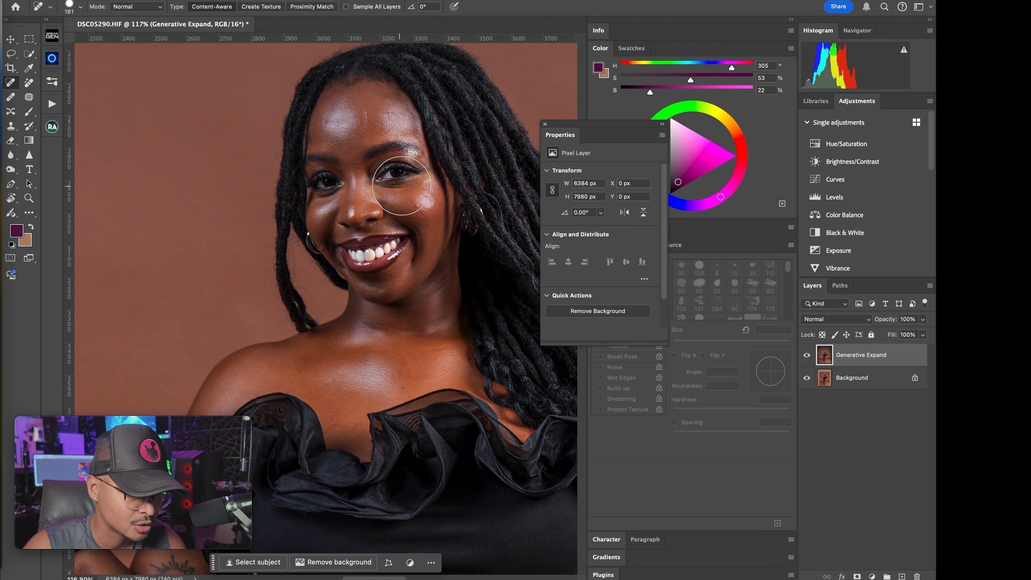
drag(409, 180, 388, 201)
drag(358, 141, 385, 143)
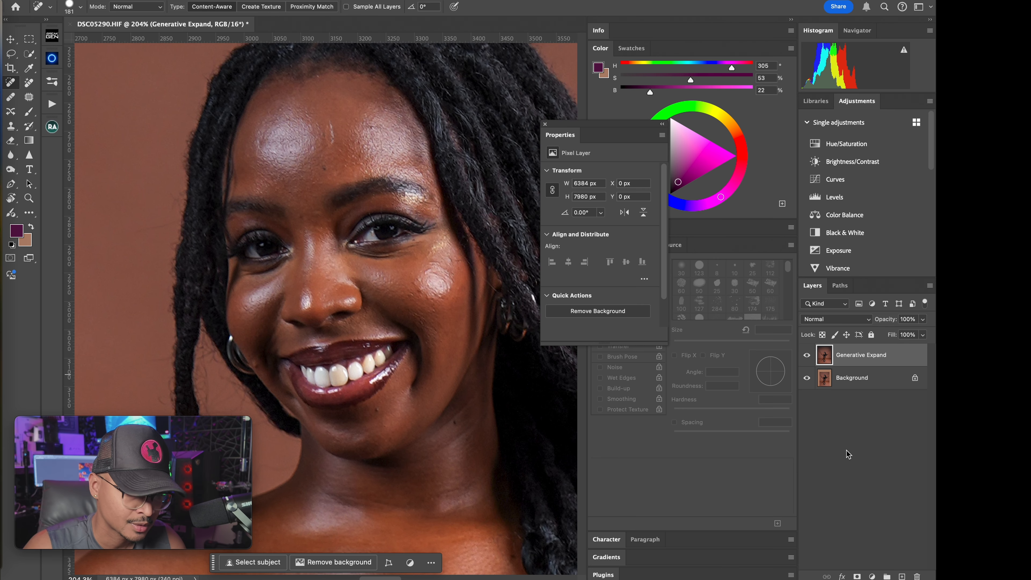
click(872, 575)
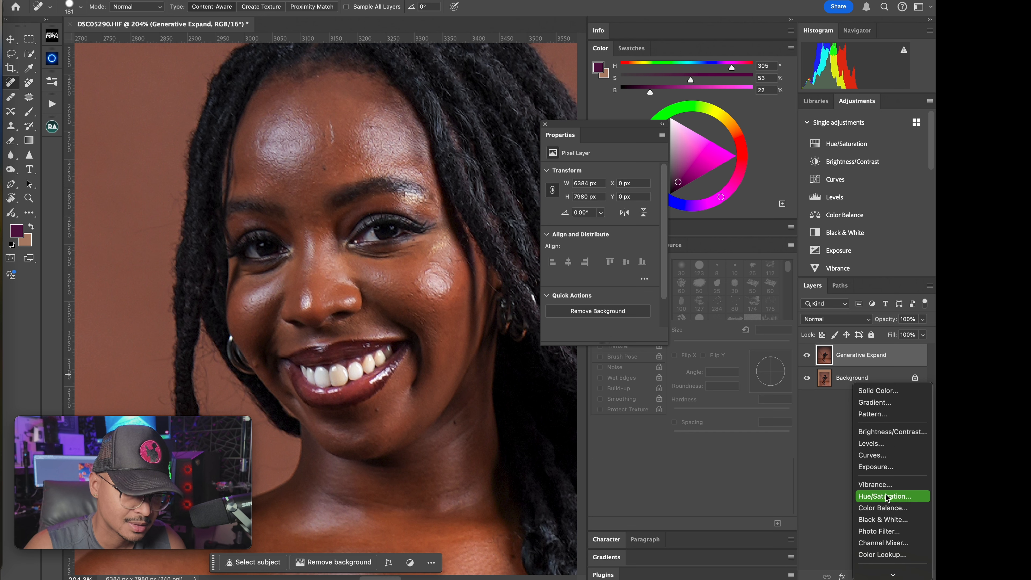
click(885, 521)
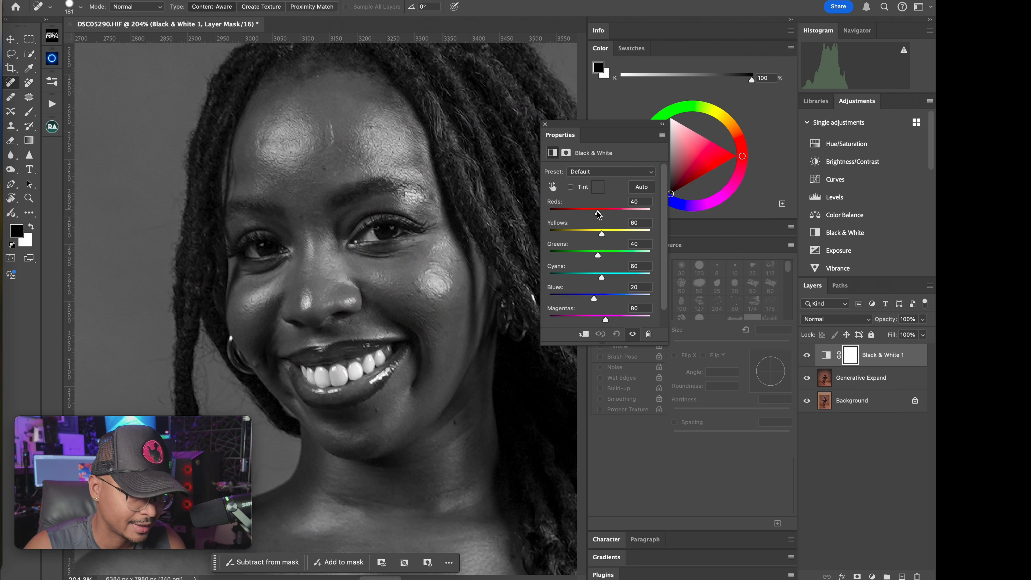
drag(597, 213, 570, 213)
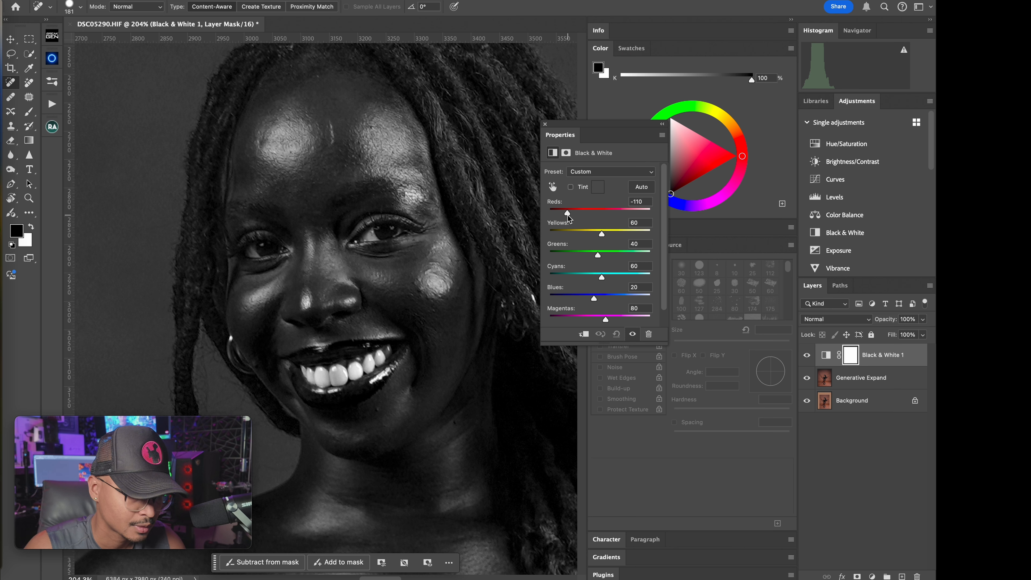
drag(568, 216, 570, 216)
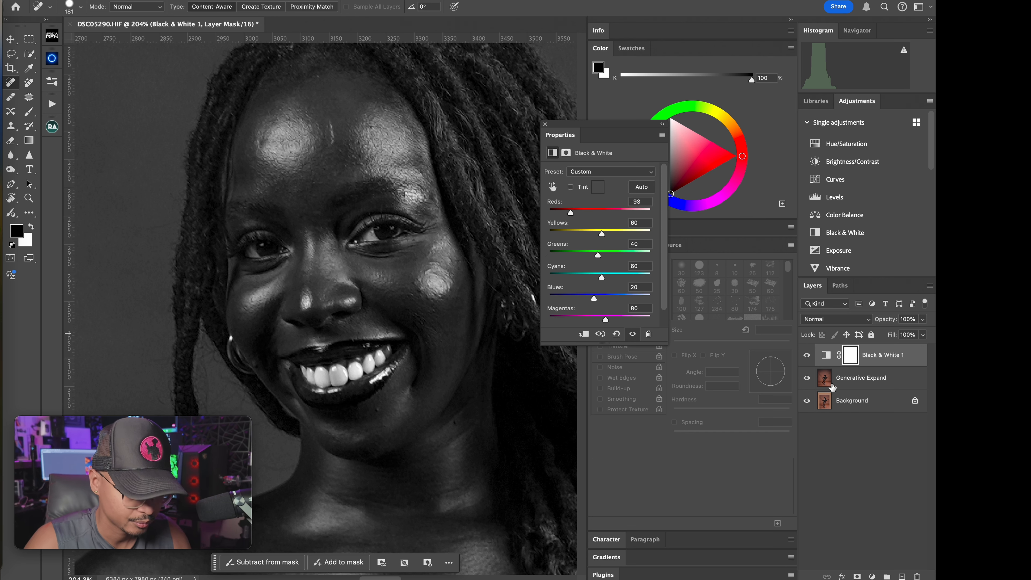
Step: Spot-heal the small blemishes on the forehead on the Generative Expand layer with a 9 px brush
click(838, 378)
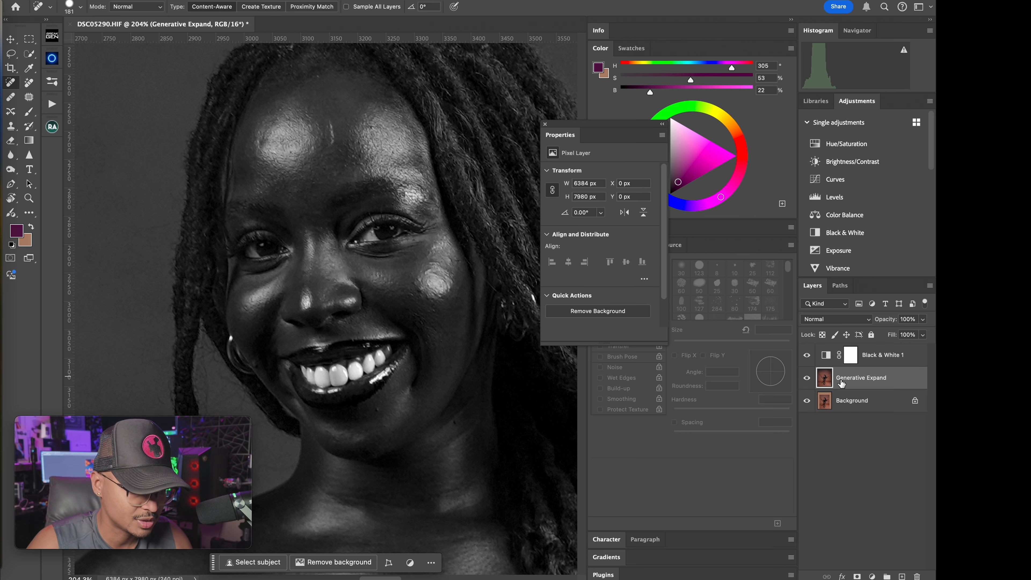
mouse_move(336, 165)
mouse_down()
mouse_move(376, 162)
mouse_move(322, 138)
mouse_move(366, 124)
mouse_move(383, 160)
mouse_up()
click(399, 99)
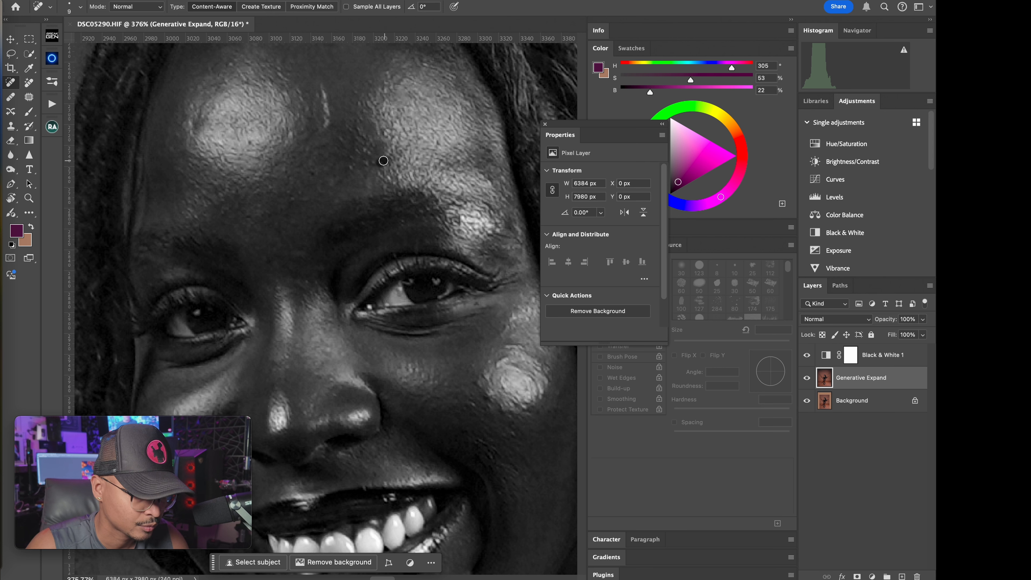
click(313, 174)
click(286, 171)
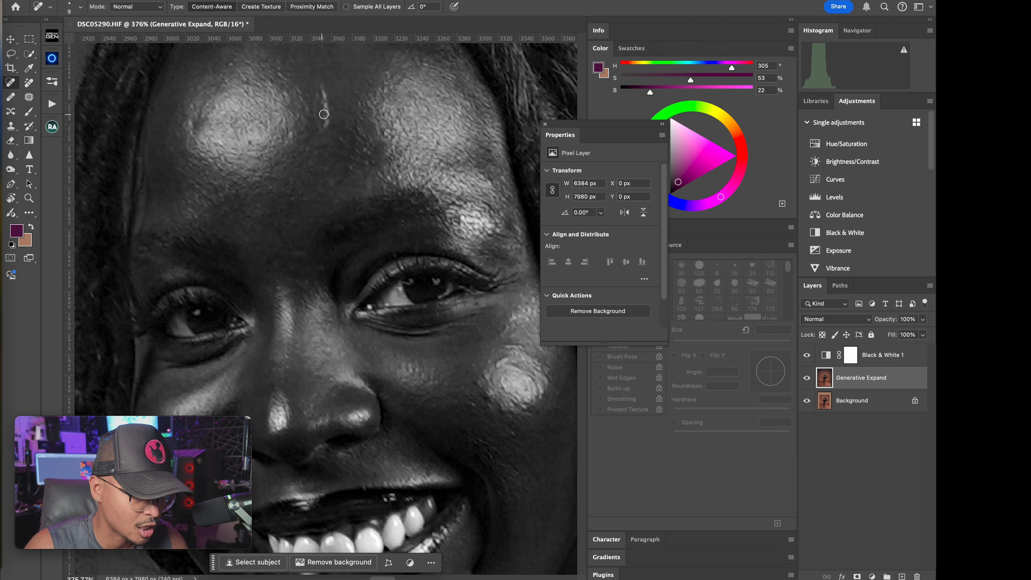
Step: Spot-heal the blemishes on the cheek and the dark spot below the lips, enlarging the healing brush to 13 px
drag(375, 216, 374, 188)
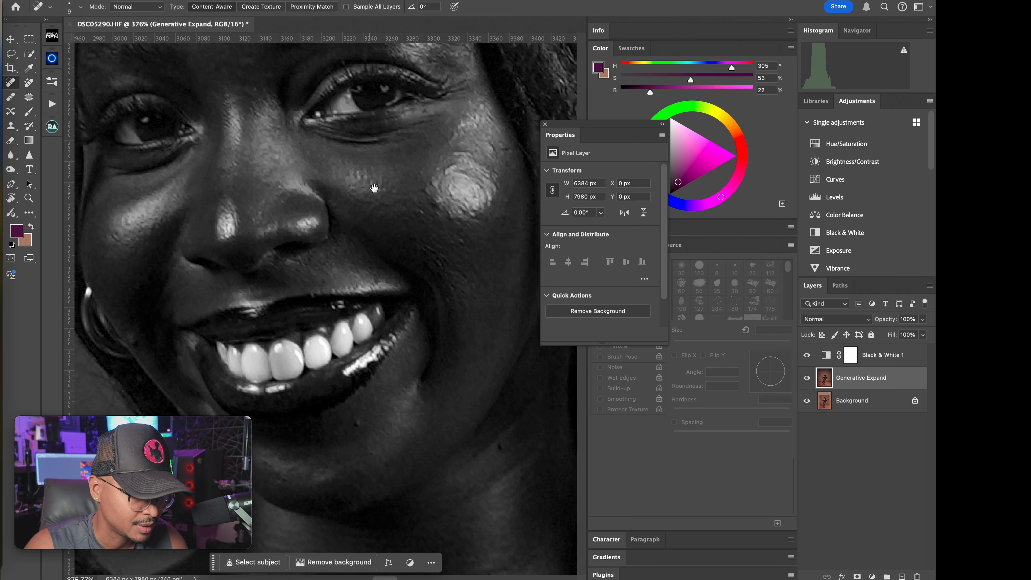
click(439, 204)
ctrl+alt+drag(448, 223, 453, 224)
click(450, 218)
click(428, 192)
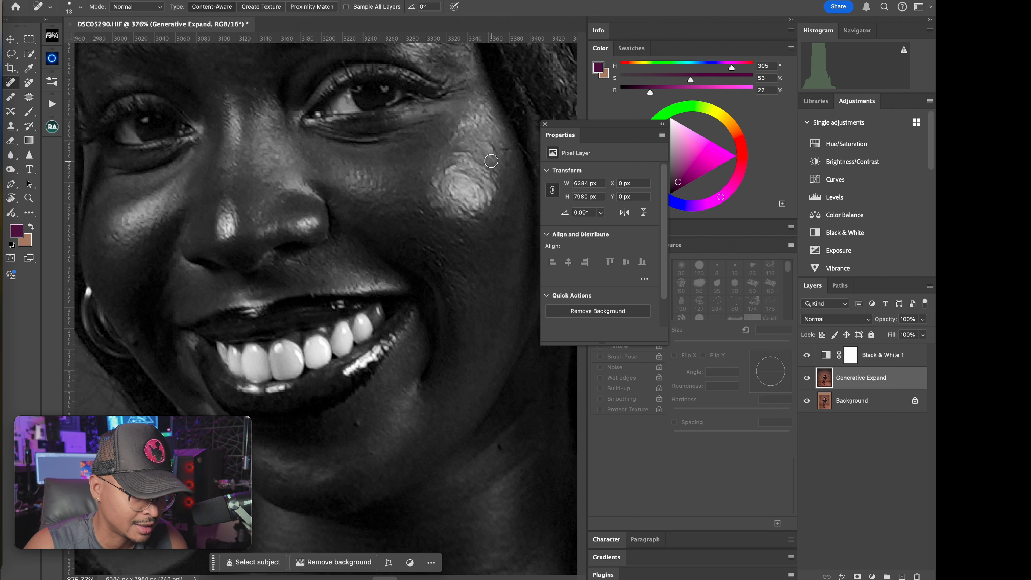
drag(394, 392, 446, 222)
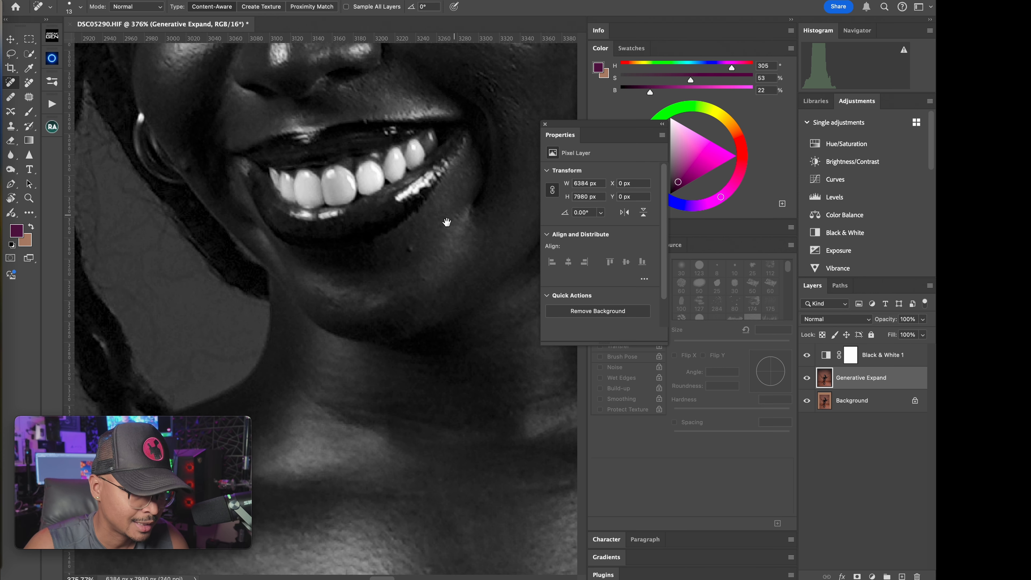
click(409, 248)
Step: Smooth the crease lines along the jaw and across the neck with Spot Healing Brush strokes
drag(536, 316, 412, 258)
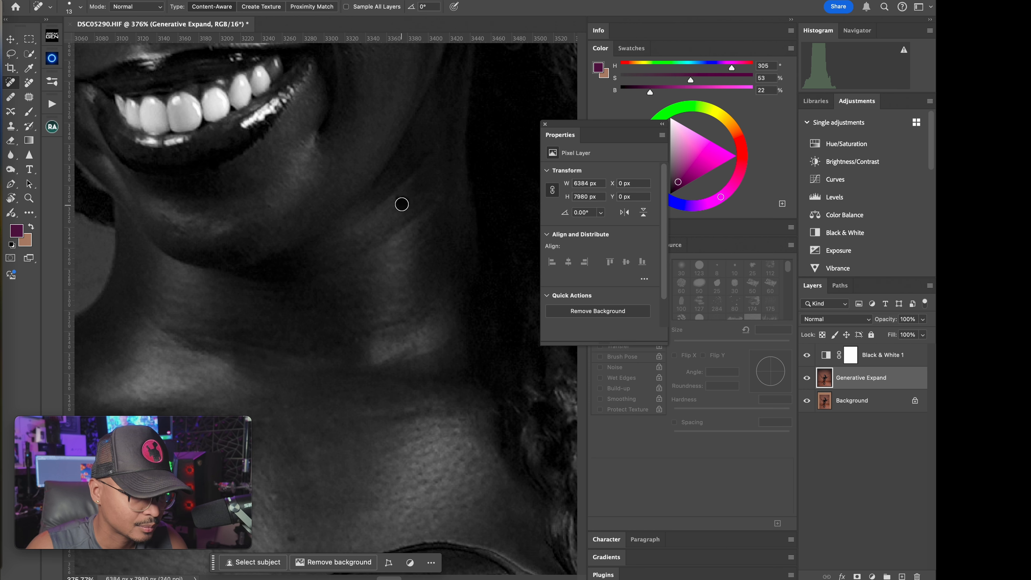
drag(430, 154, 331, 237)
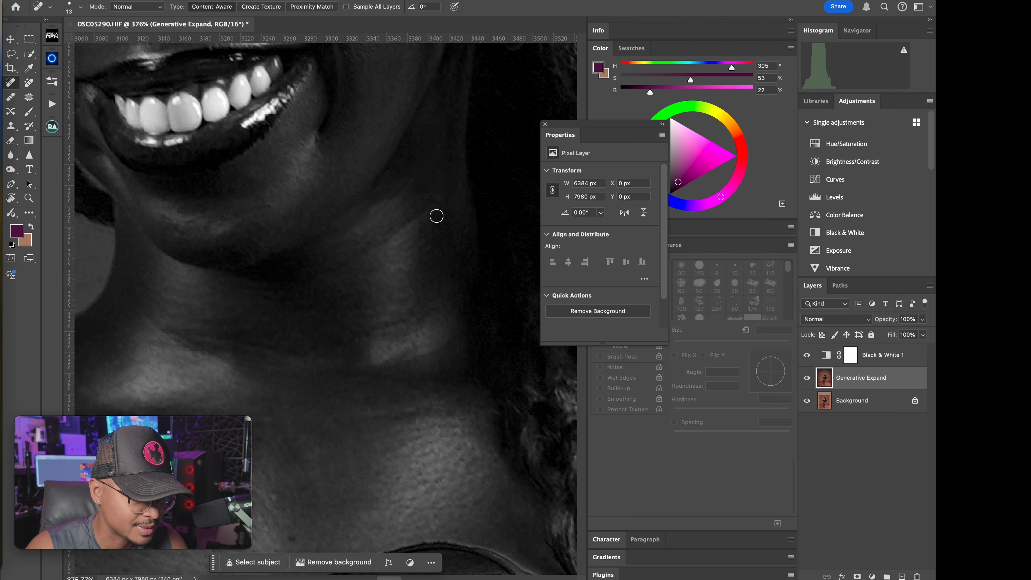
mouse_move(436, 216)
mouse_down()
mouse_move(355, 258)
mouse_move(302, 277)
mouse_up()
mouse_move(360, 340)
mouse_down()
mouse_move(416, 322)
mouse_move(306, 352)
mouse_move(256, 353)
mouse_move(191, 331)
mouse_up()
drag(295, 336, 300, 333)
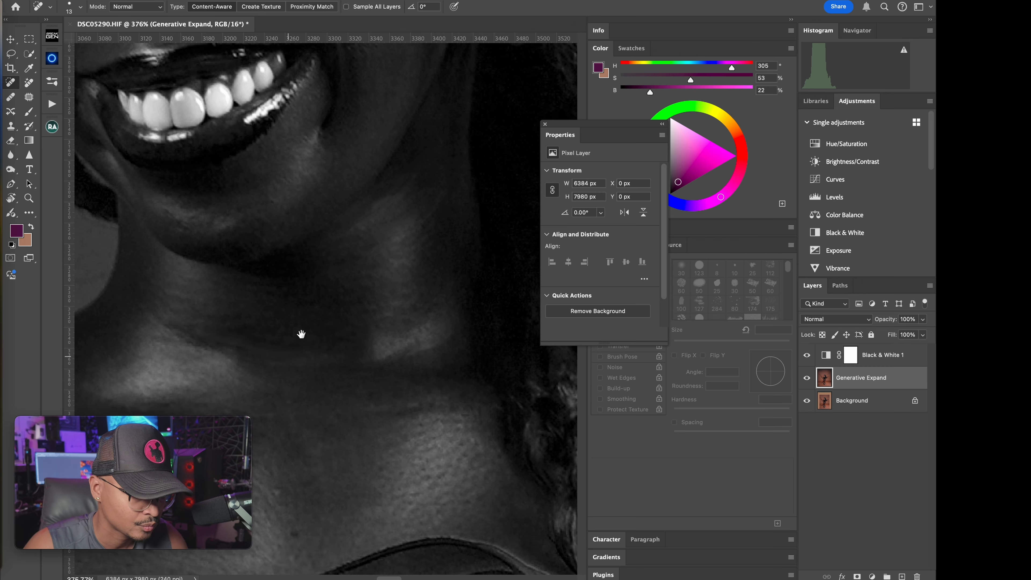
Step: Examine the neck, mouth, cheeks and forehead in the black-and-white view for remaining blemishes
scroll(300, 334, down, 5)
scroll(363, 376, up, 8)
scroll(364, 375, left, 8)
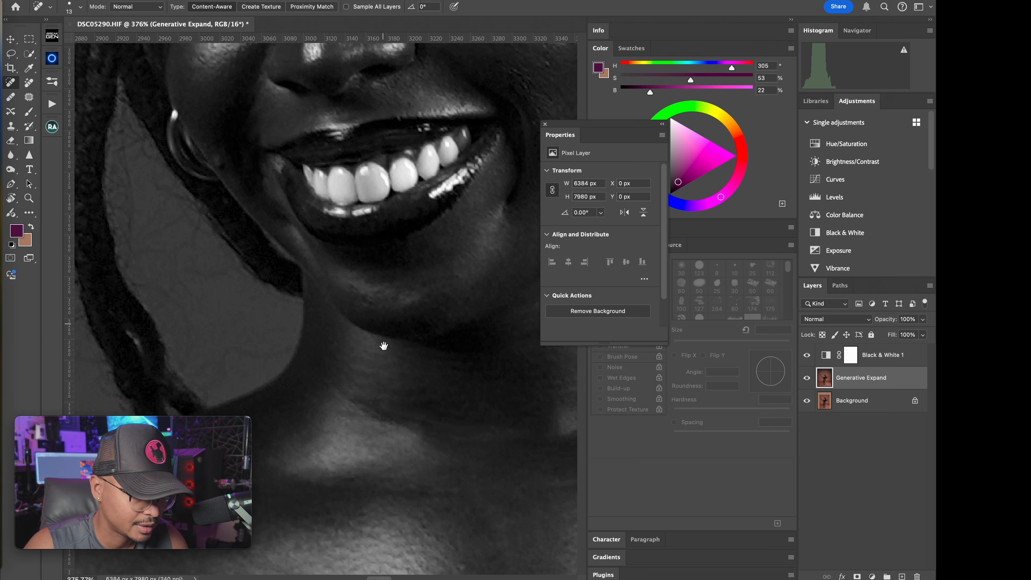
scroll(383, 345, up, 5)
scroll(384, 345, left, 2)
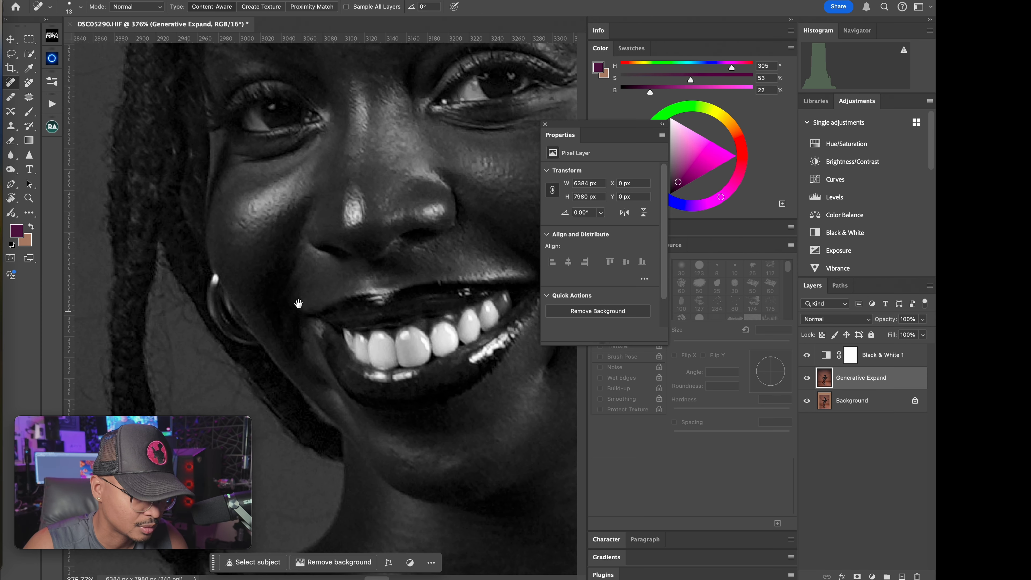
scroll(298, 303, up, 8)
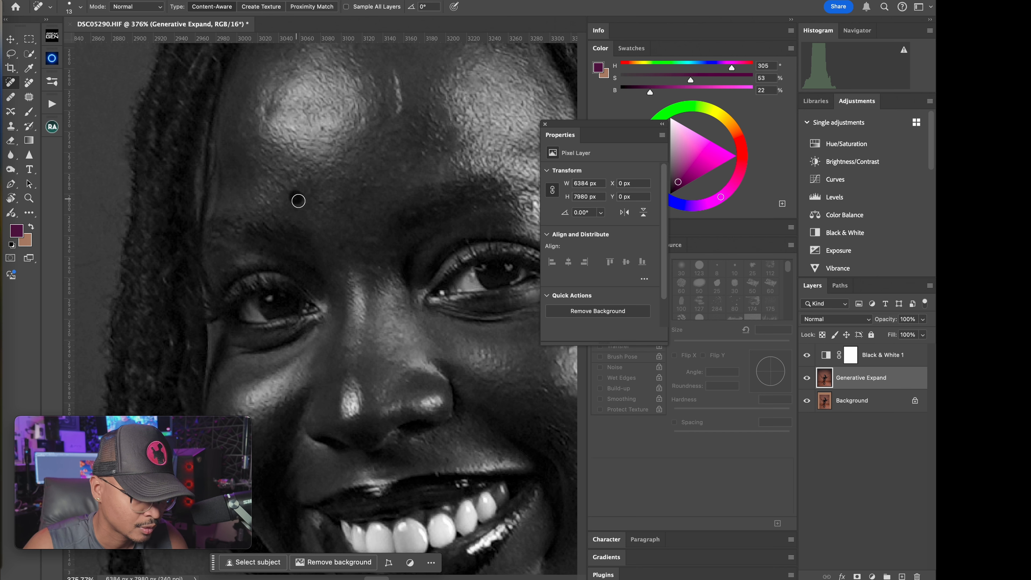
scroll(364, 207, up, 5)
scroll(363, 207, left, 1)
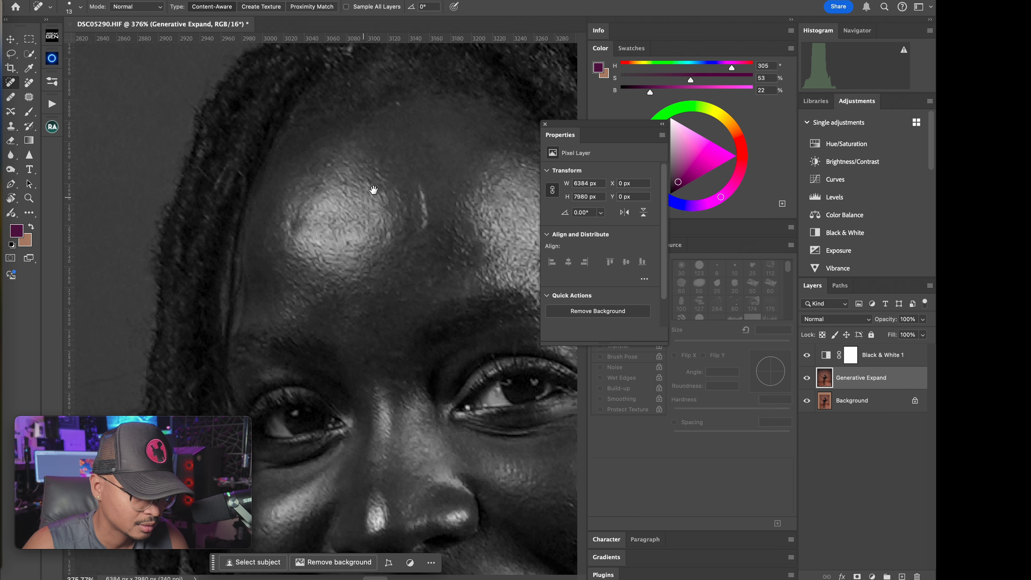
Step: Spot-heal the centre of the forehead and increase the healing brush size to 20 px
mouse_move(411, 192)
mouse_down()
mouse_move(387, 202)
mouse_move(405, 171)
mouse_move(402, 145)
mouse_move(385, 134)
mouse_move(379, 179)
mouse_move(410, 202)
mouse_up()
key(bracketright)
key(bracketright)
scroll(426, 215, down, 5)
scroll(396, 217, up, 1)
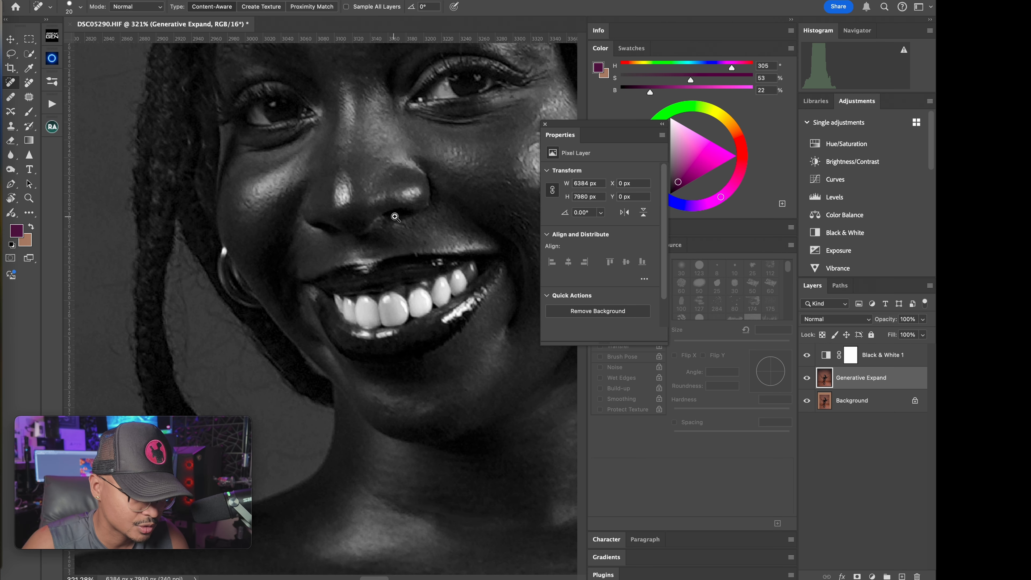
Step: Hide the Black & White 1 adjustment layer to check the face in colour, and select the Generative Expand layer
click(869, 364)
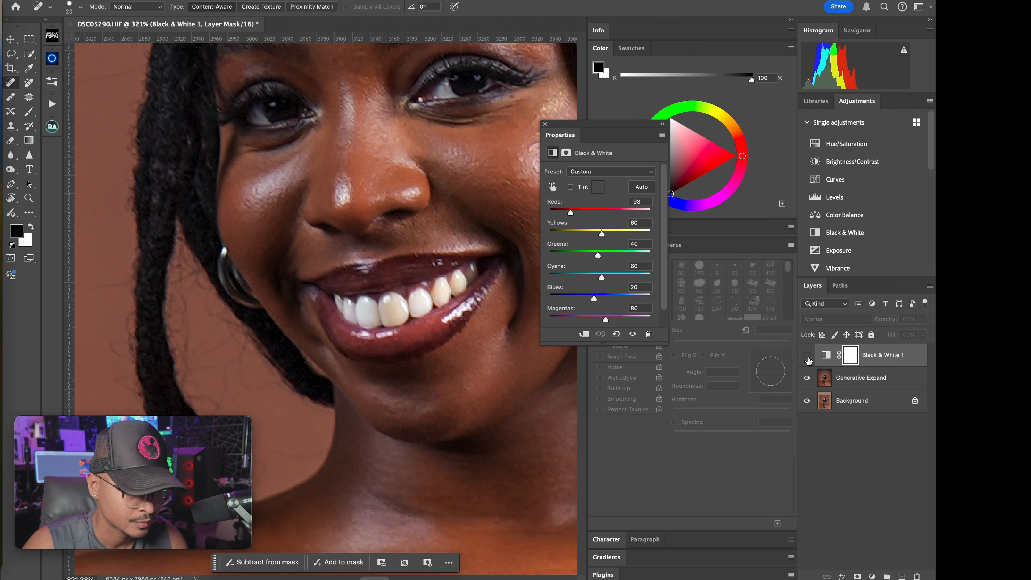
click(806, 356)
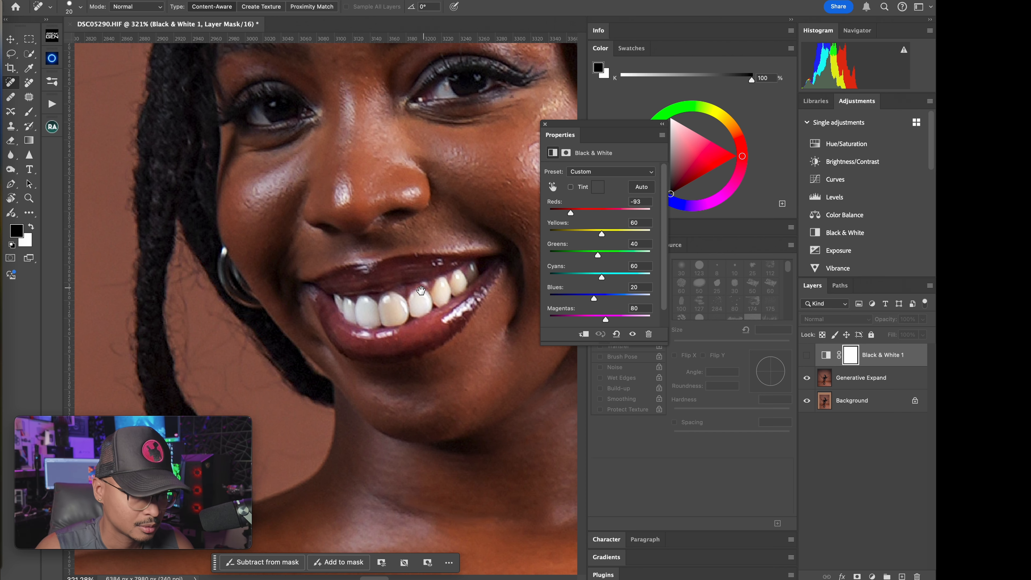
drag(421, 290, 381, 288)
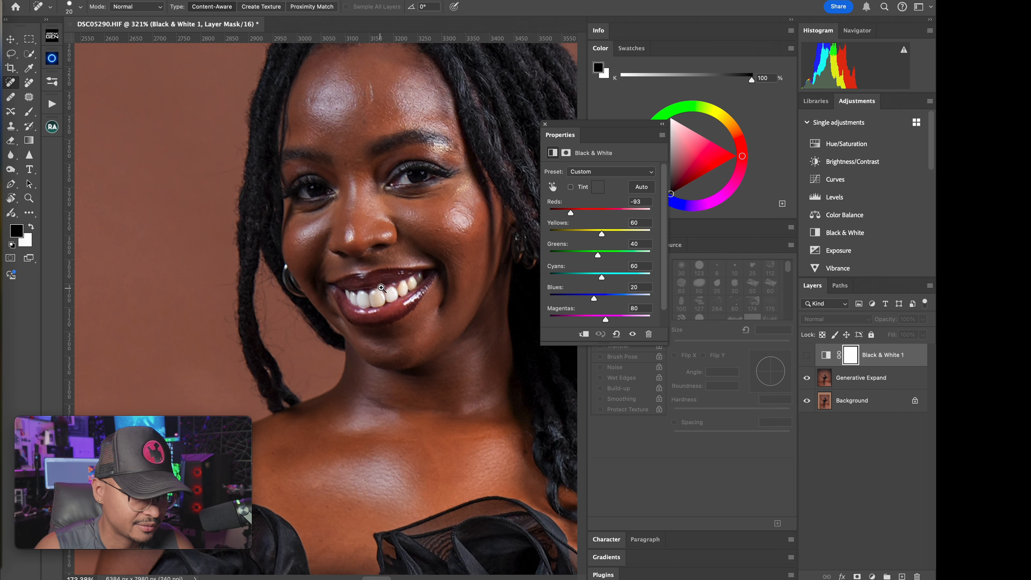
drag(410, 193, 400, 213)
scroll(351, 122, up, 3)
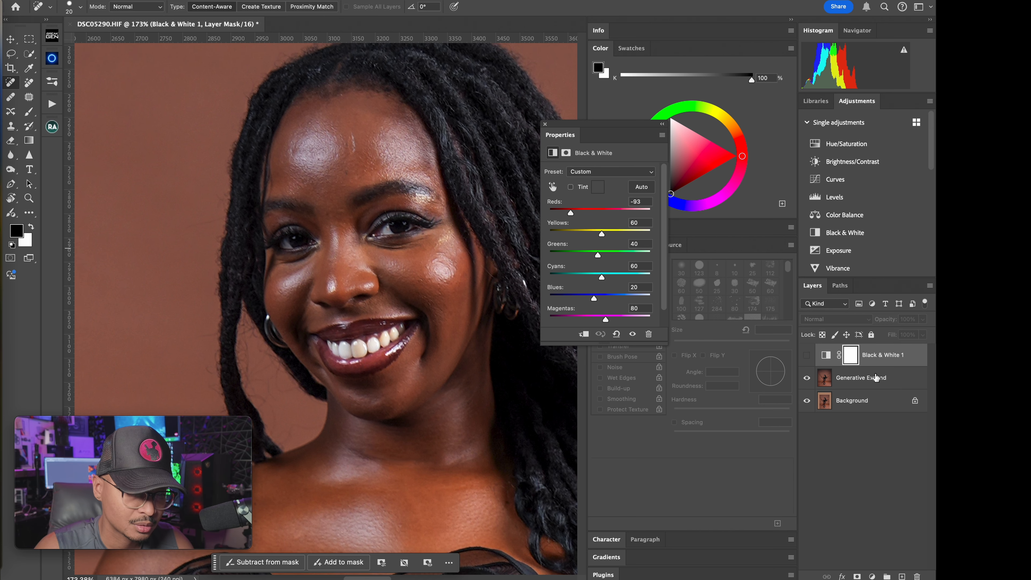
click(869, 381)
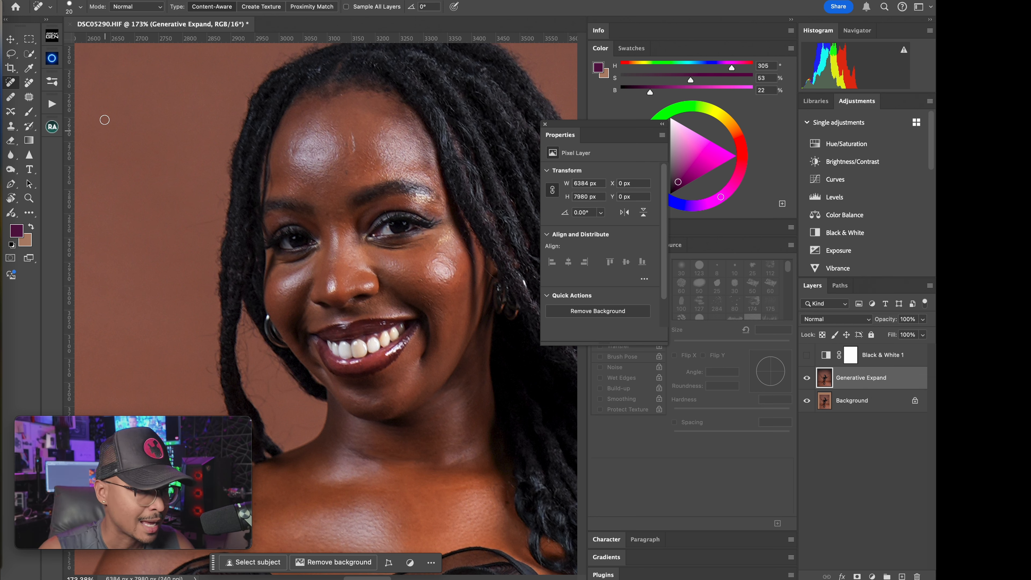
Step: Run the Advance FS_PM frequency separation action on the Generative Expand layer
click(52, 104)
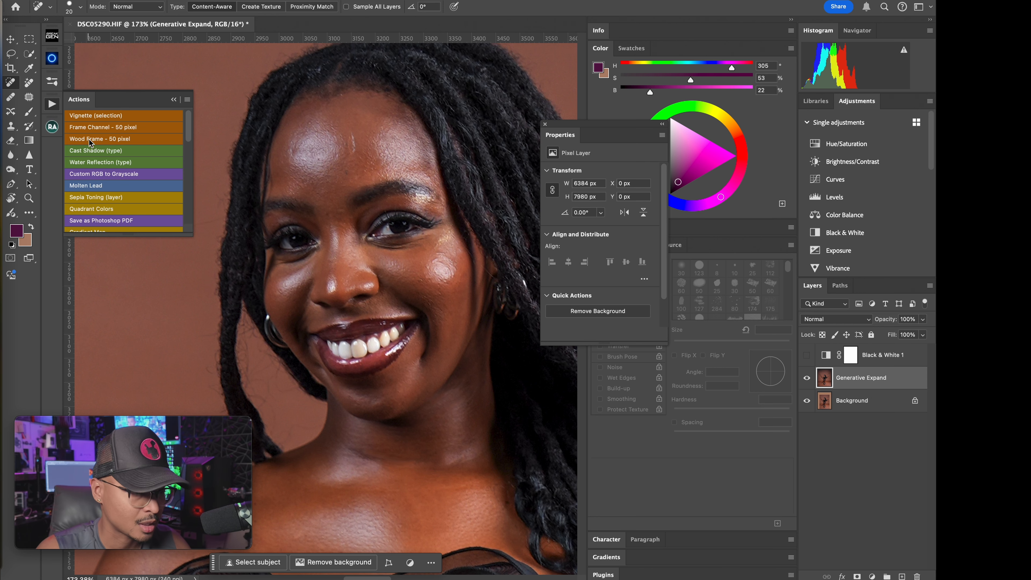
scroll(168, 183, down, 10)
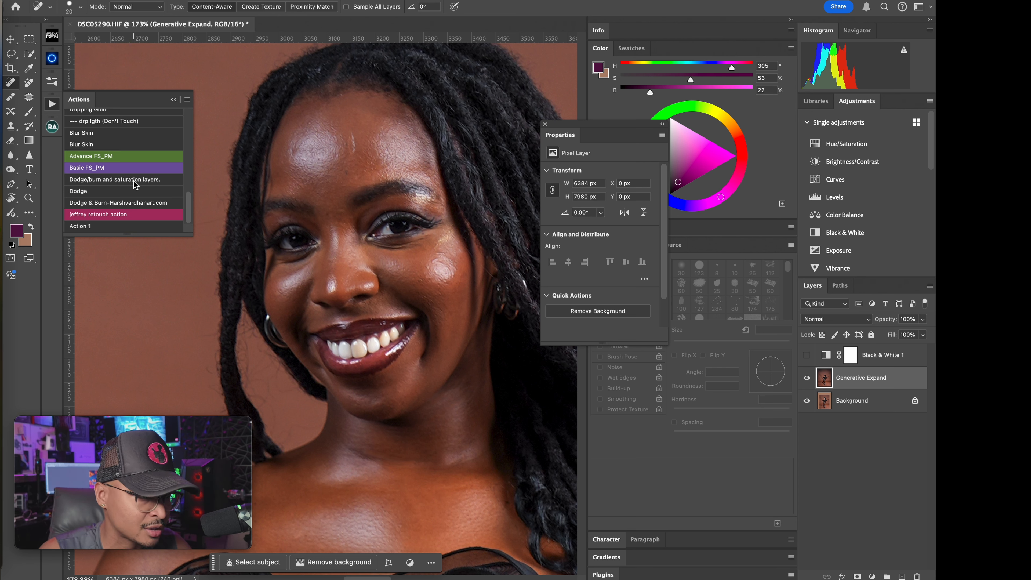
scroll(136, 212, up, 4)
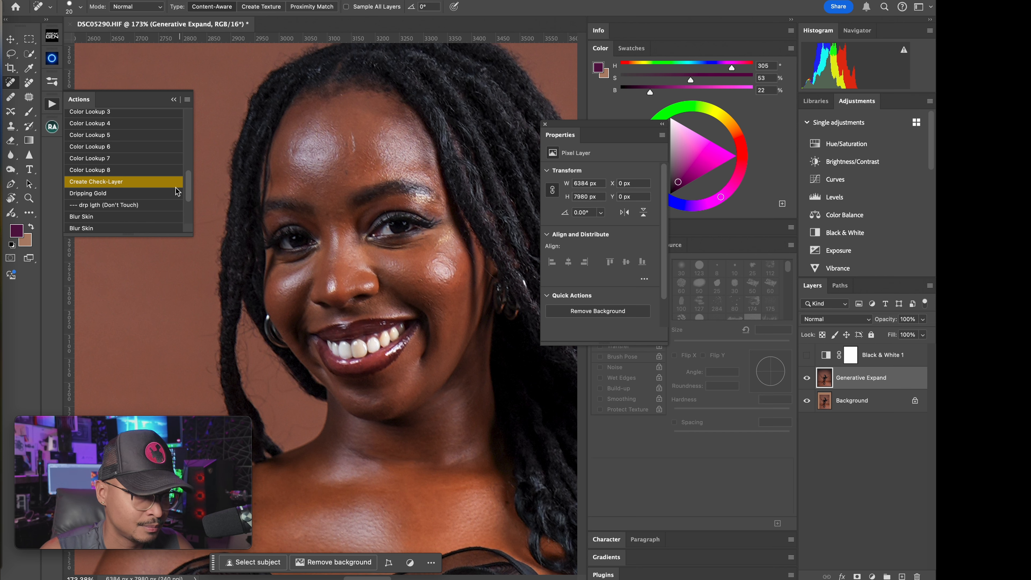
scroll(145, 196, down, 5)
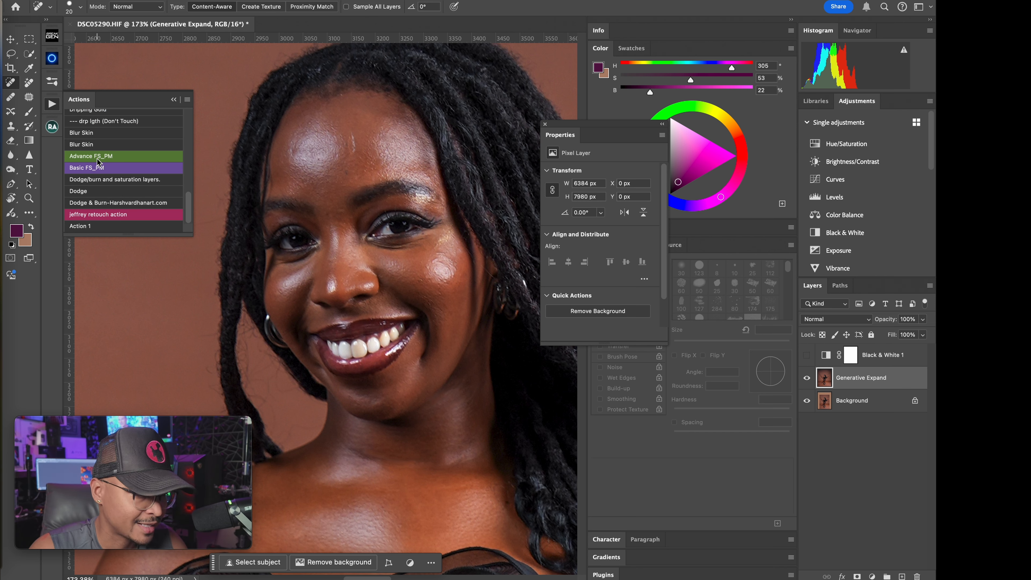
click(97, 158)
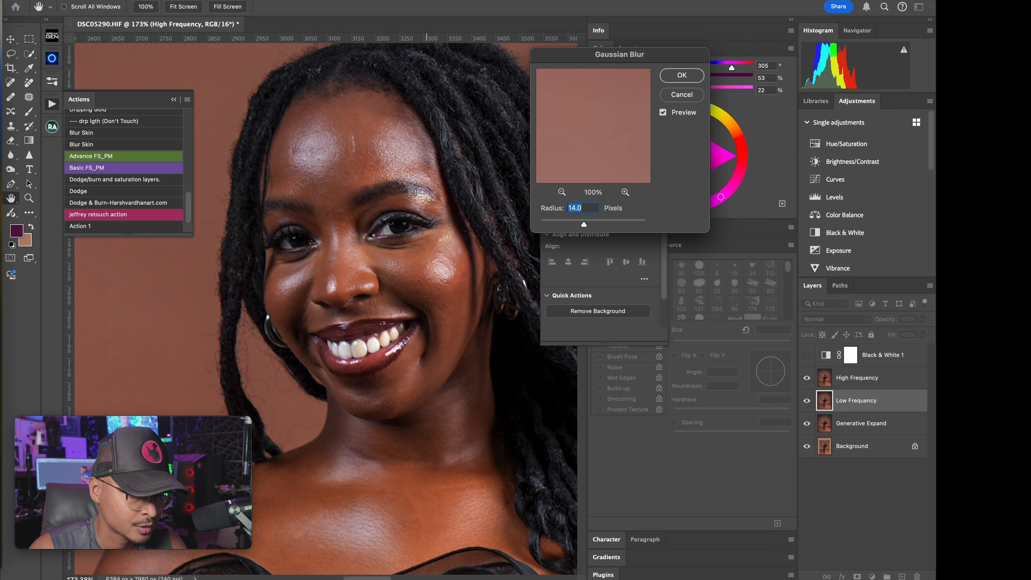
Step: Preview the forehead in Gaussian Blur and apply a radius of about 9.7 pixels to the Low Frequency layer
click(355, 162)
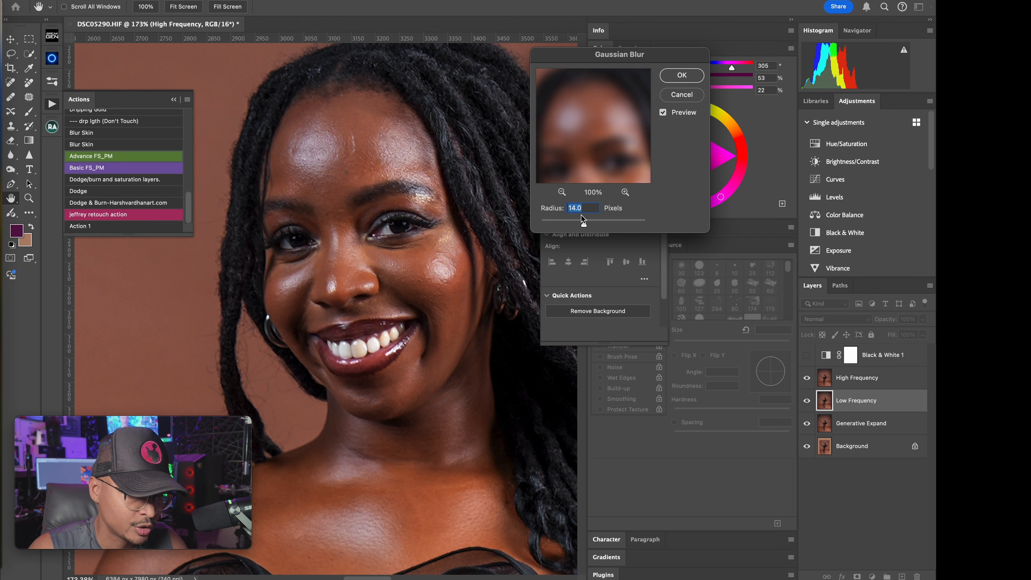
click(564, 220)
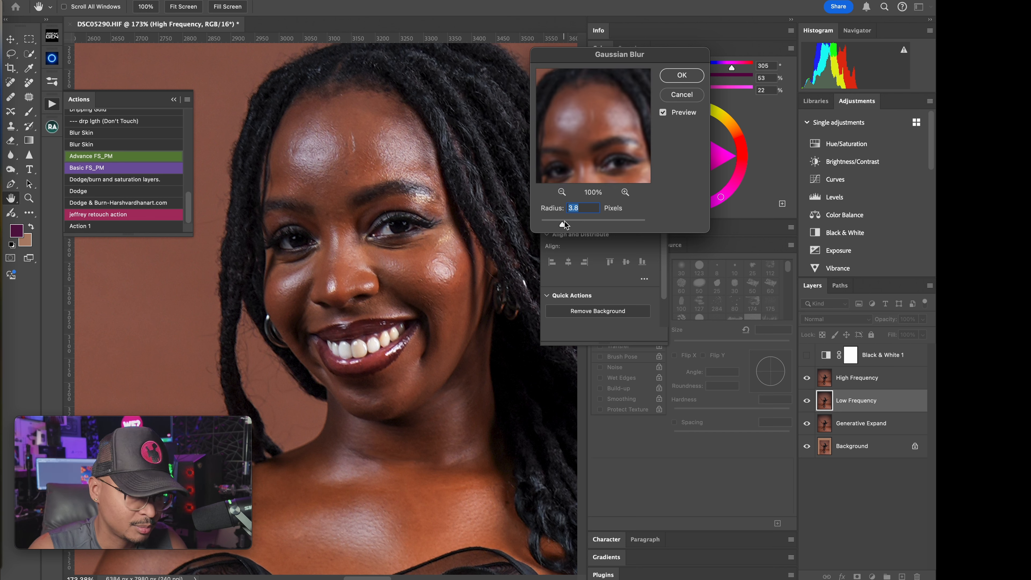
drag(569, 222, 574, 222)
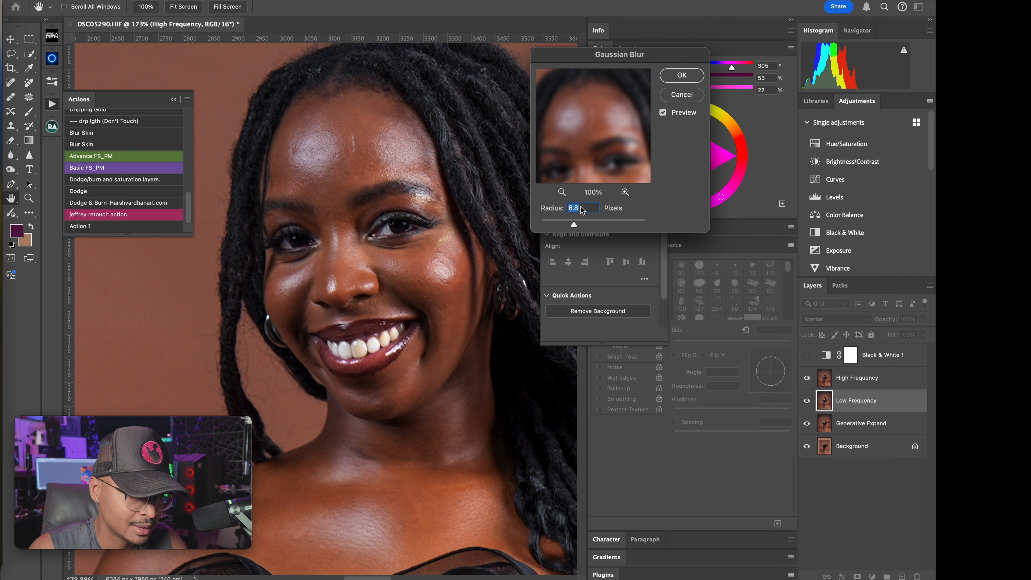
click(579, 223)
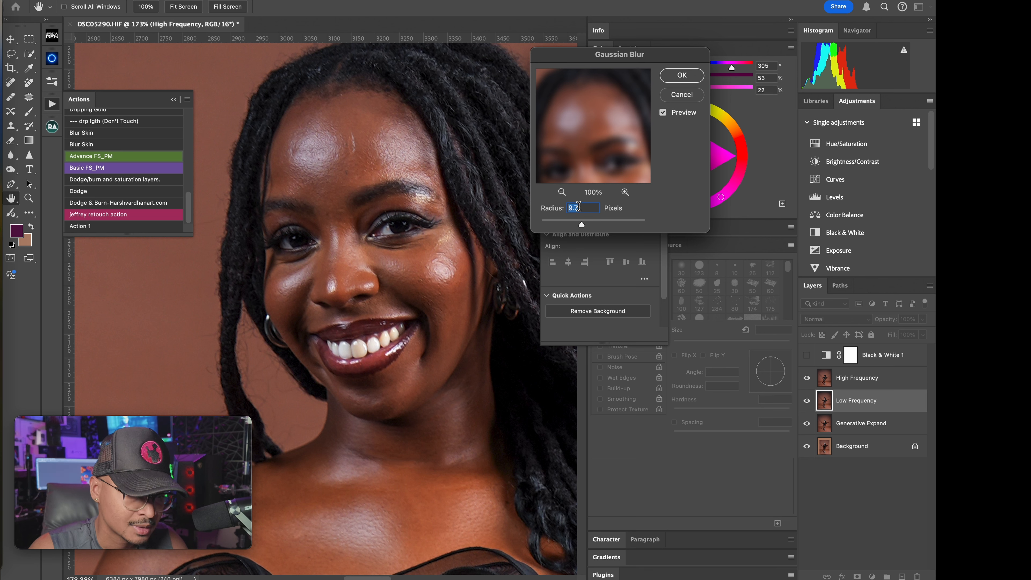
click(681, 76)
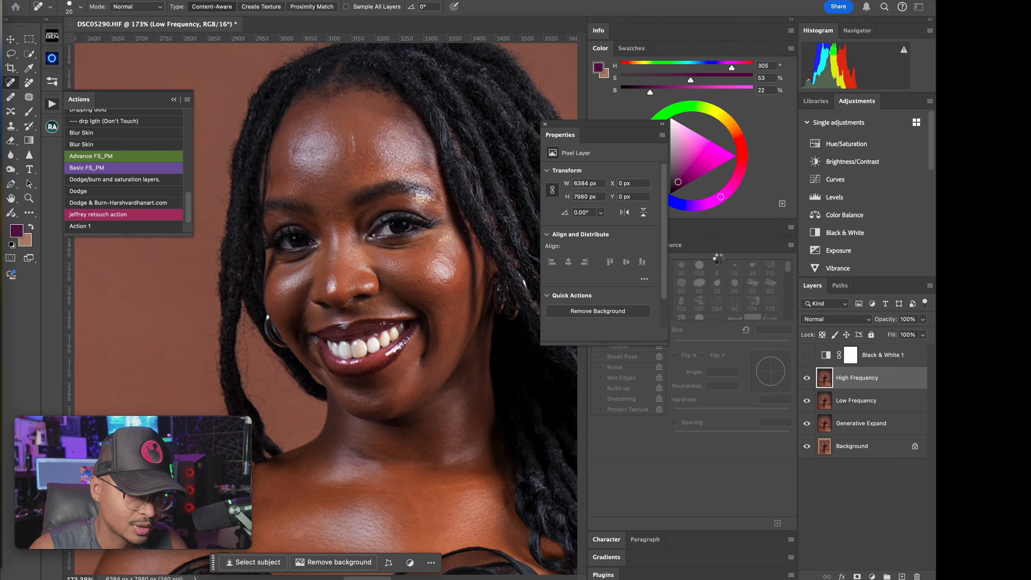
Step: Expand the Advance FS_PM group and select the Low Frequency copy layer
click(819, 373)
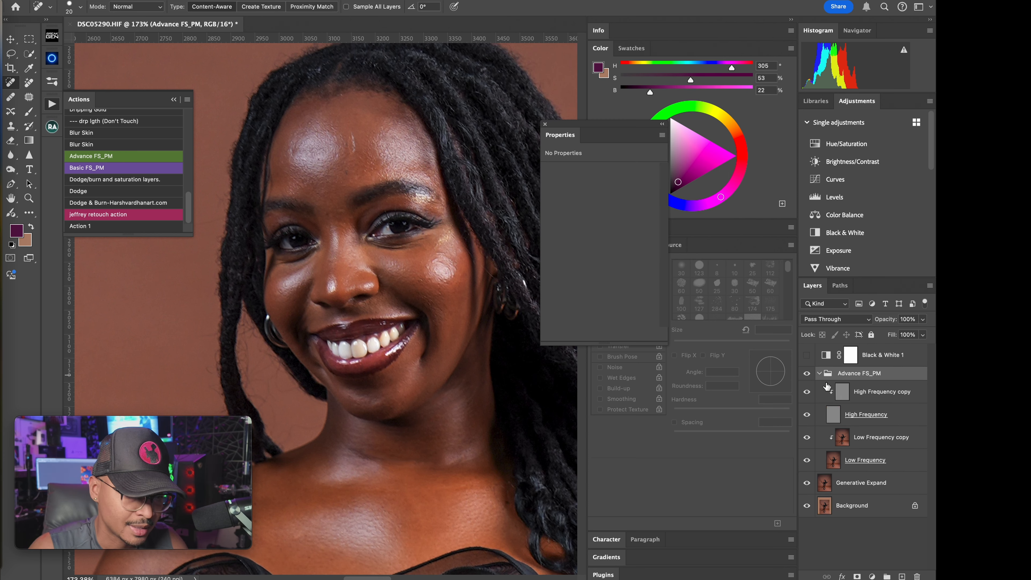
click(846, 444)
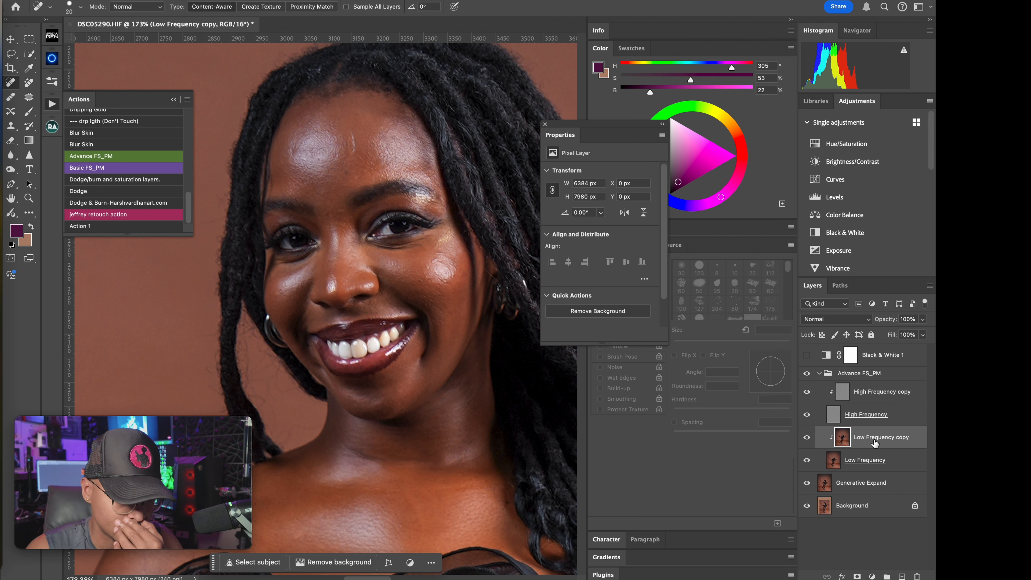
Step: Show the Black & White 1 adjustment layer and set its Reds value to -58
click(806, 355)
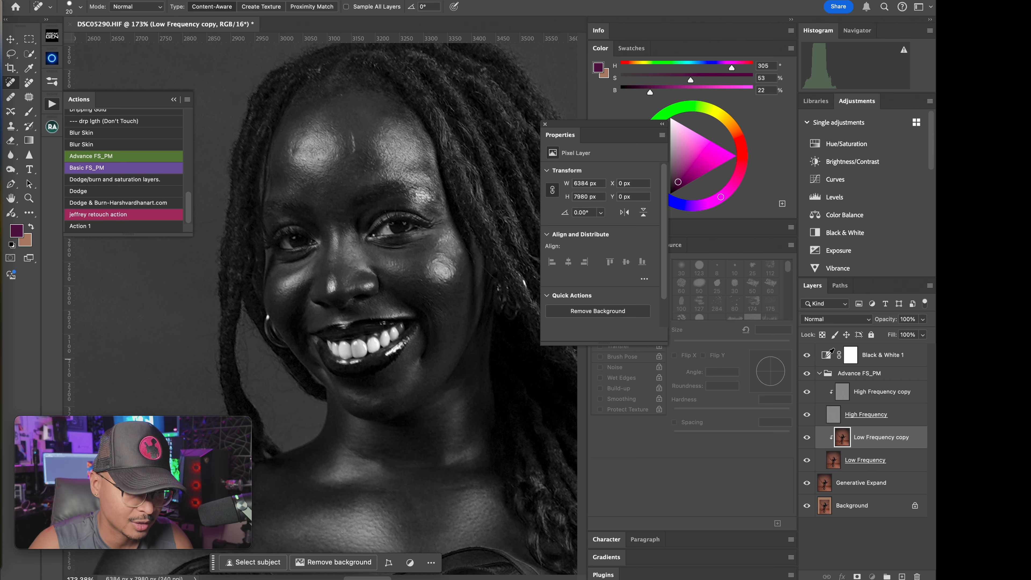
click(827, 356)
drag(570, 213, 578, 215)
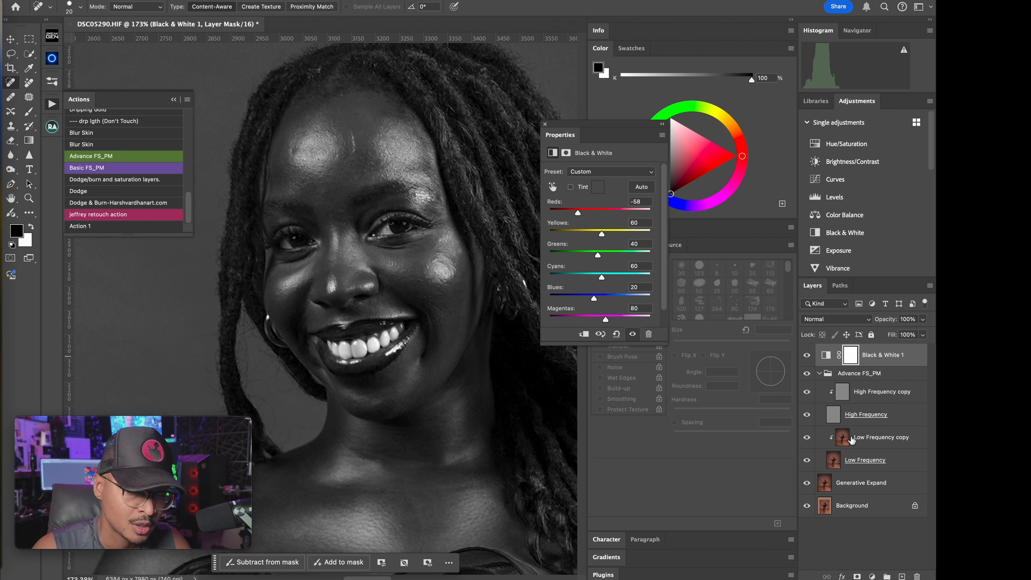
Step: Select the Low Frequency copy layer and activate the Mixer Brush with Wet 20%, Load 50%, Mix 50% and Flow 100%
click(845, 442)
key(t)
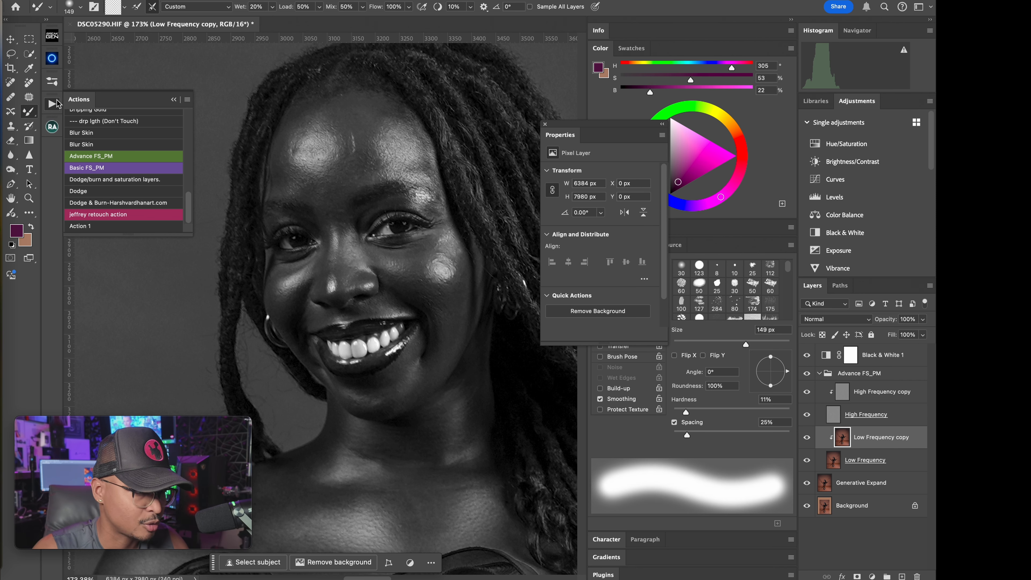
click(29, 112)
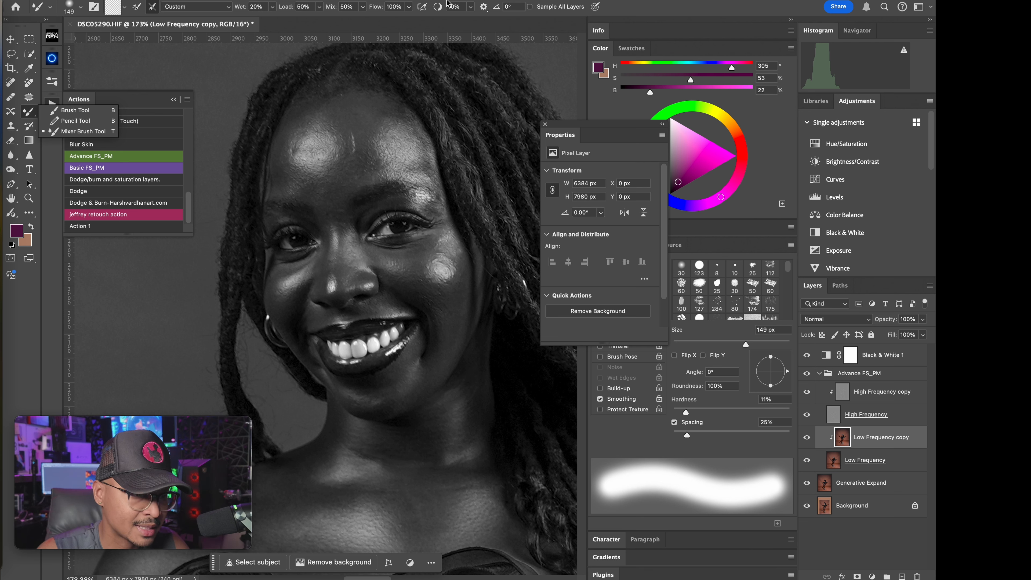
click(151, 9)
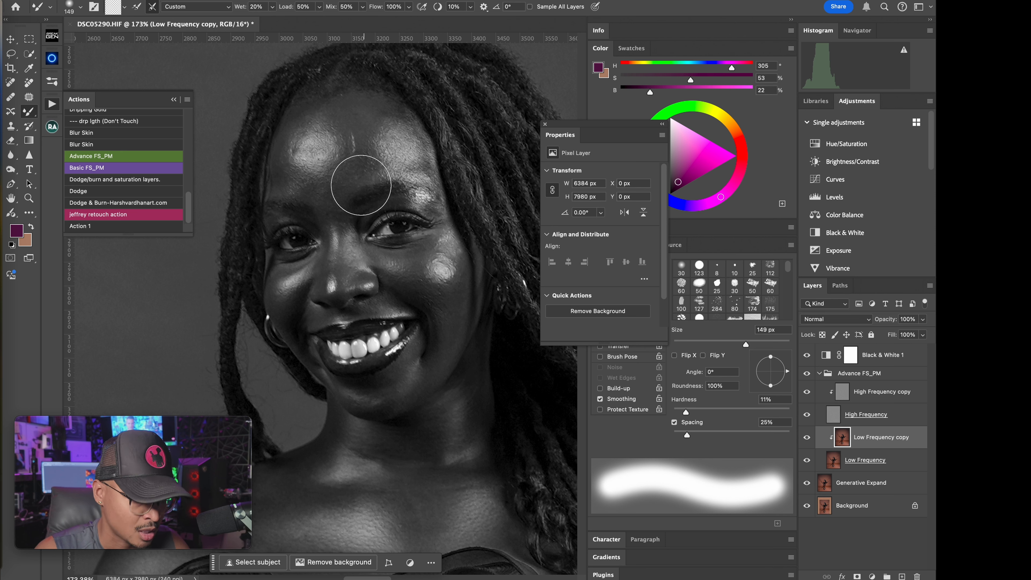
Step: Blend the forehead and brow highlights with the Mixer Brush, reducing its size to 62, 49 and 36 px
ctrl+alt+drag(346, 184, 334, 183)
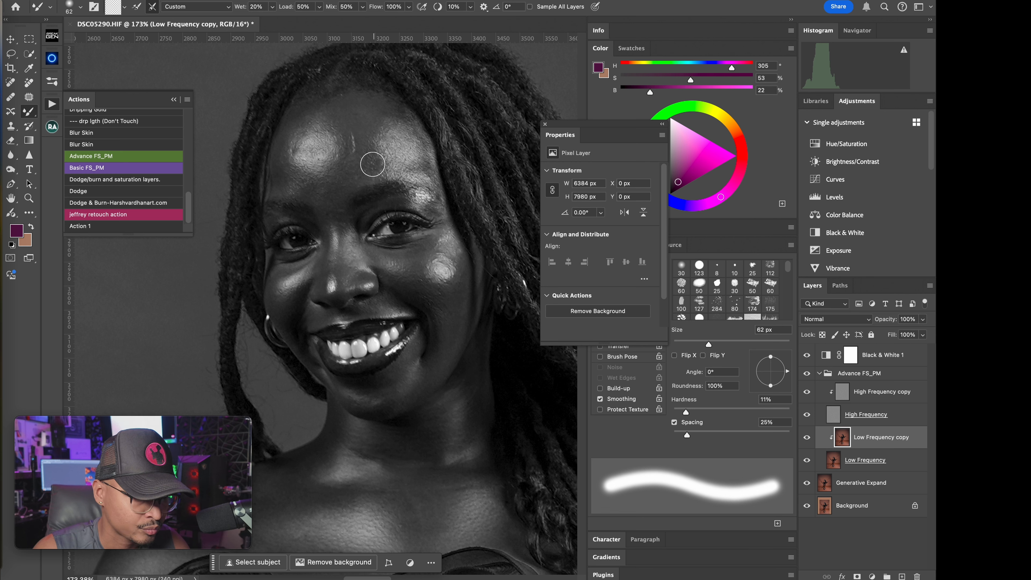
ctrl+alt+drag(347, 172, 345, 172)
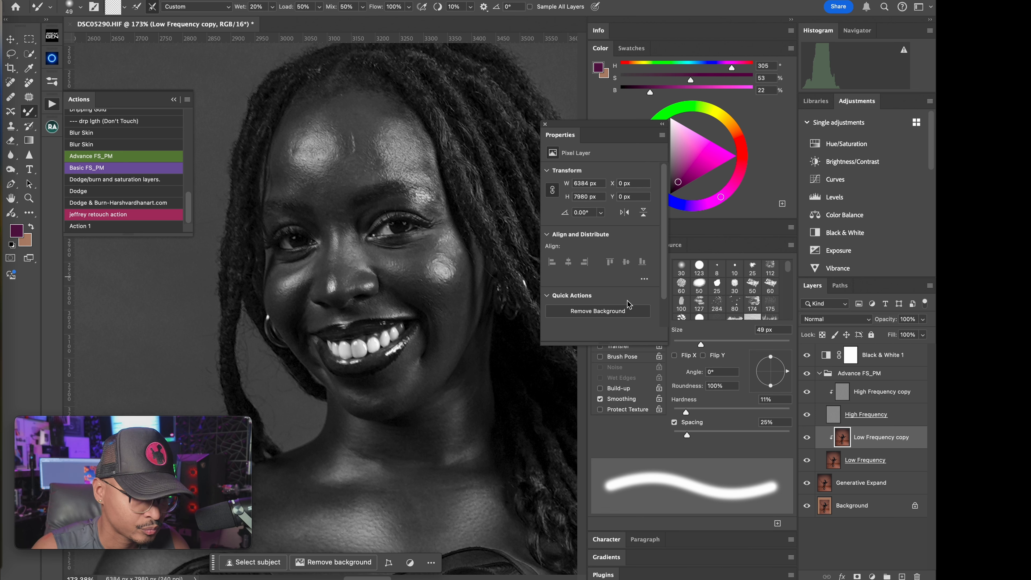
click(807, 374)
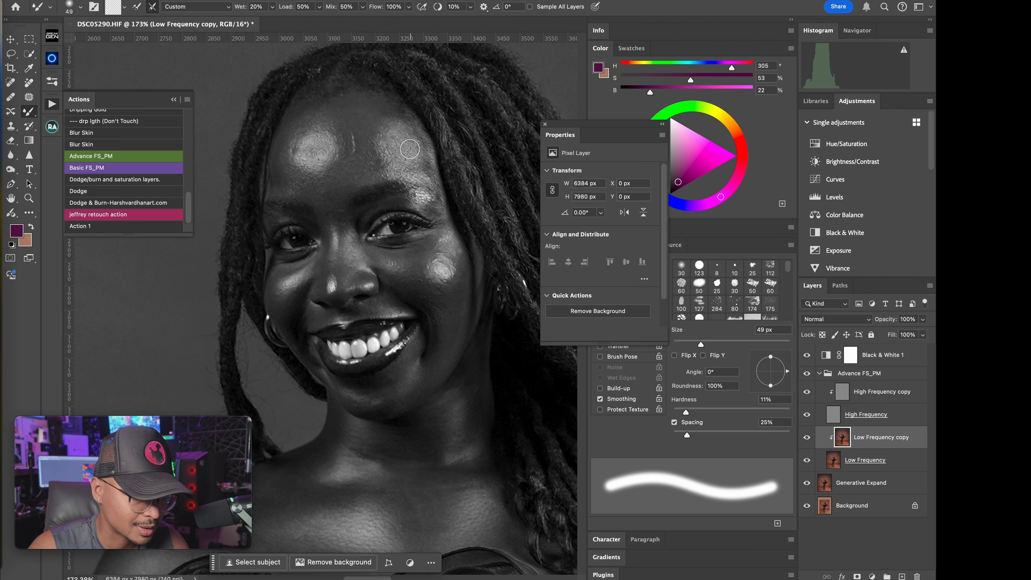
drag(433, 203, 441, 199)
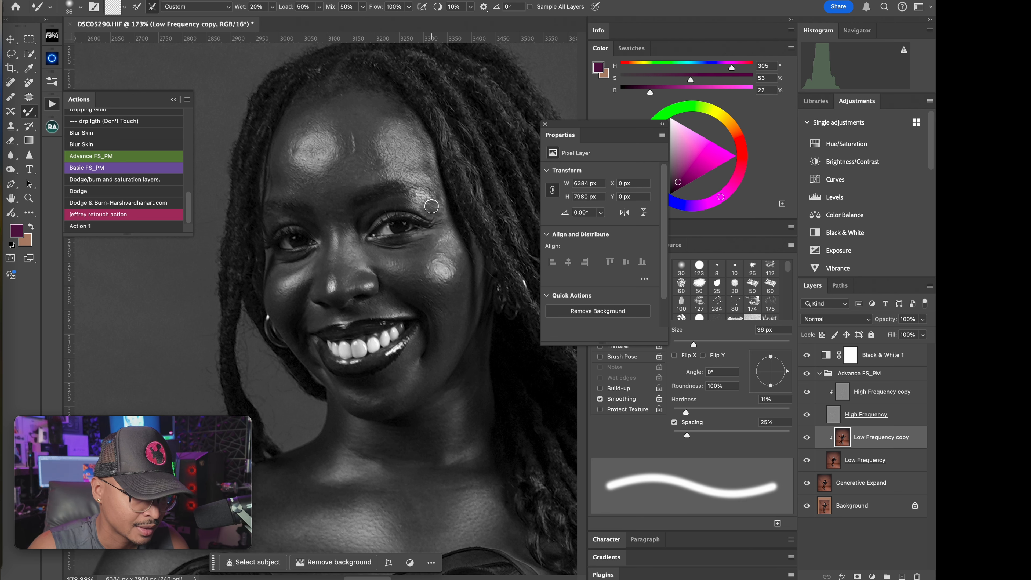
Step: Smooth the tones on the cheeks and around the mouth corners with the Mixer Brush at 47 to 64 px
mouse_move(396, 267)
mouse_down()
mouse_move(441, 180)
mouse_move(397, 169)
mouse_up()
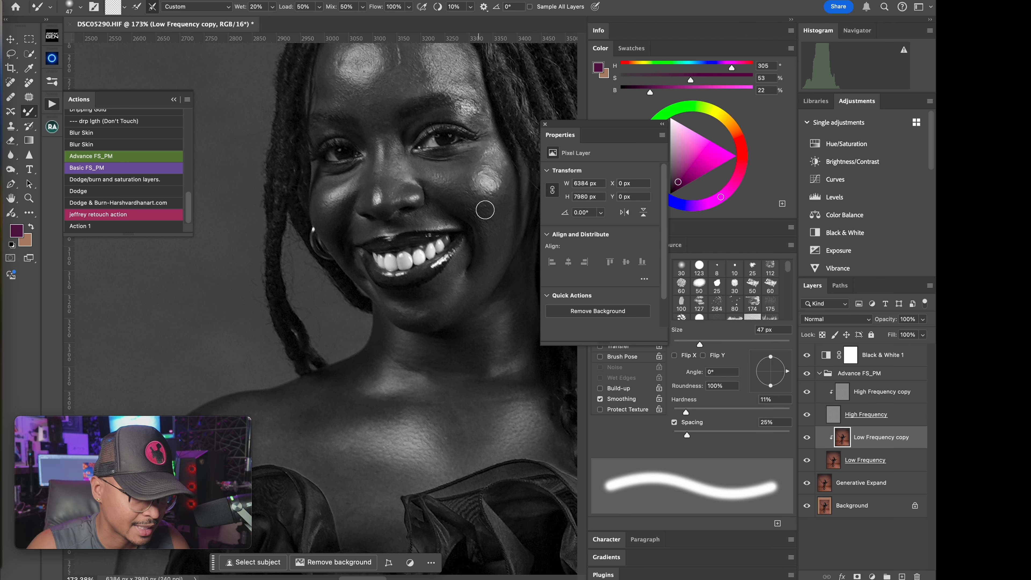
mouse_move(491, 227)
mouse_down()
mouse_move(449, 191)
mouse_move(460, 199)
mouse_up()
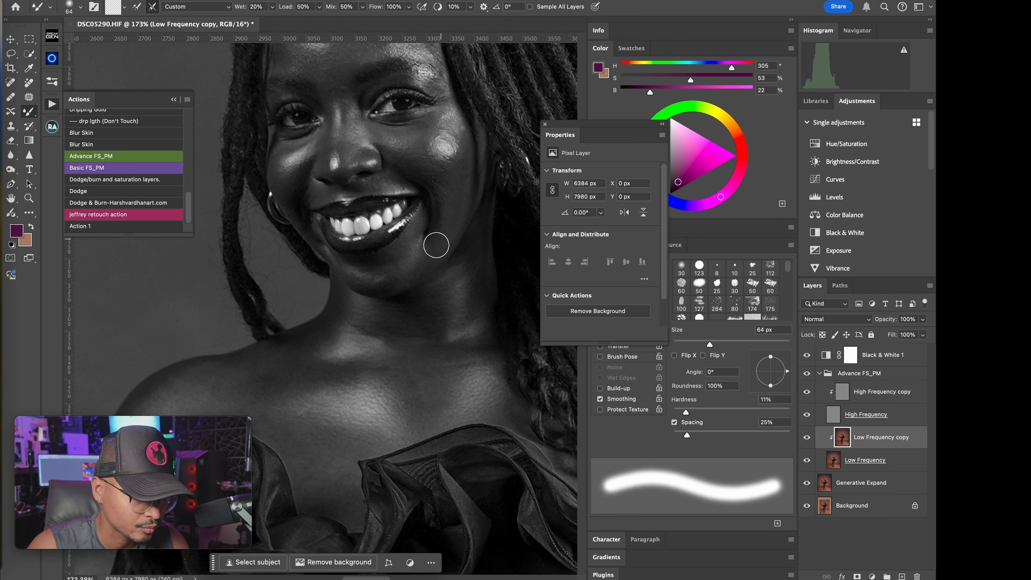
drag(312, 195, 287, 184)
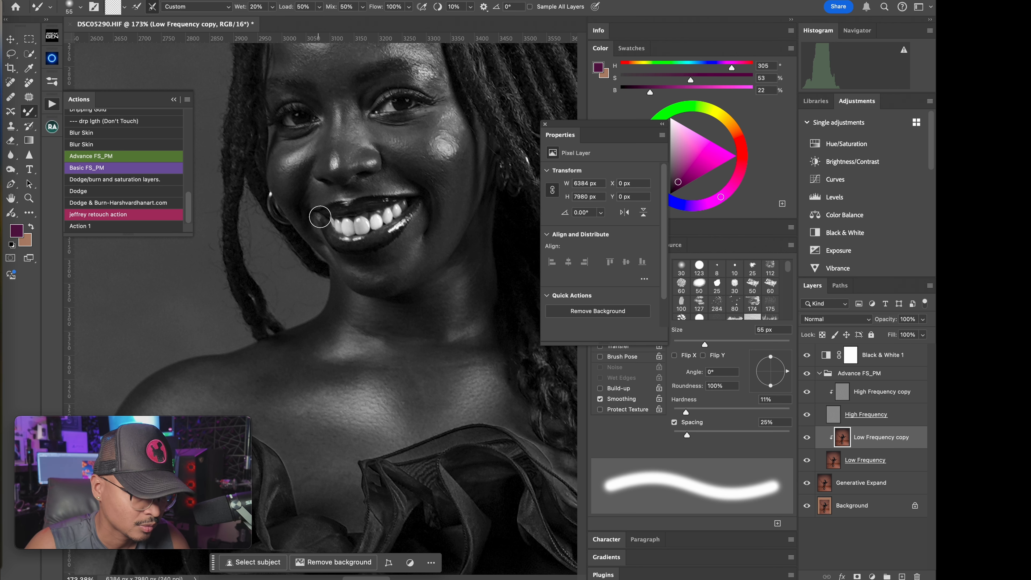
Step: Blend the skin tones from the chin down the neck to the collarbone with the Mixer Brush at 55 to 78 px
scroll(340, 239, down, 3)
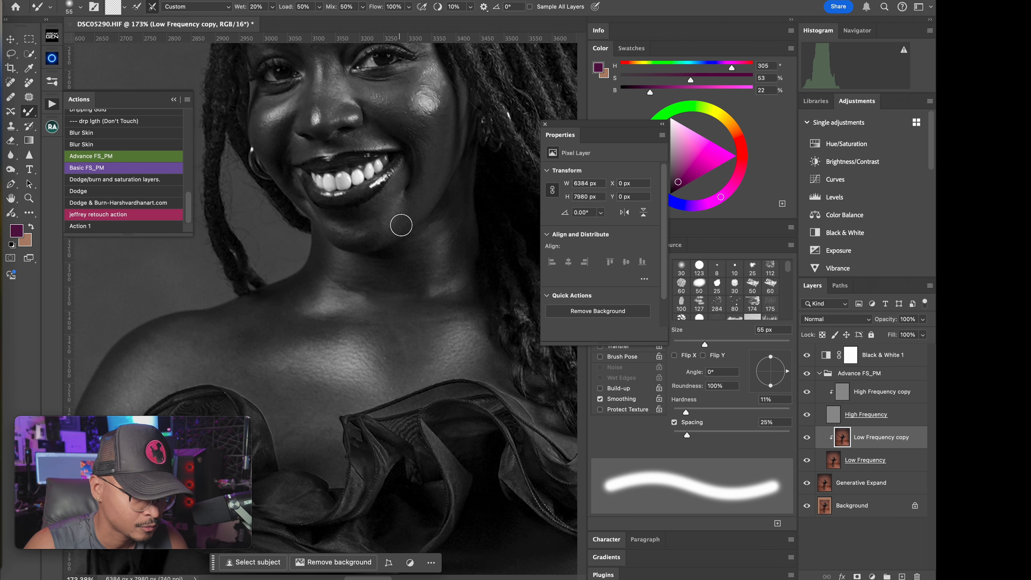
drag(428, 317, 364, 244)
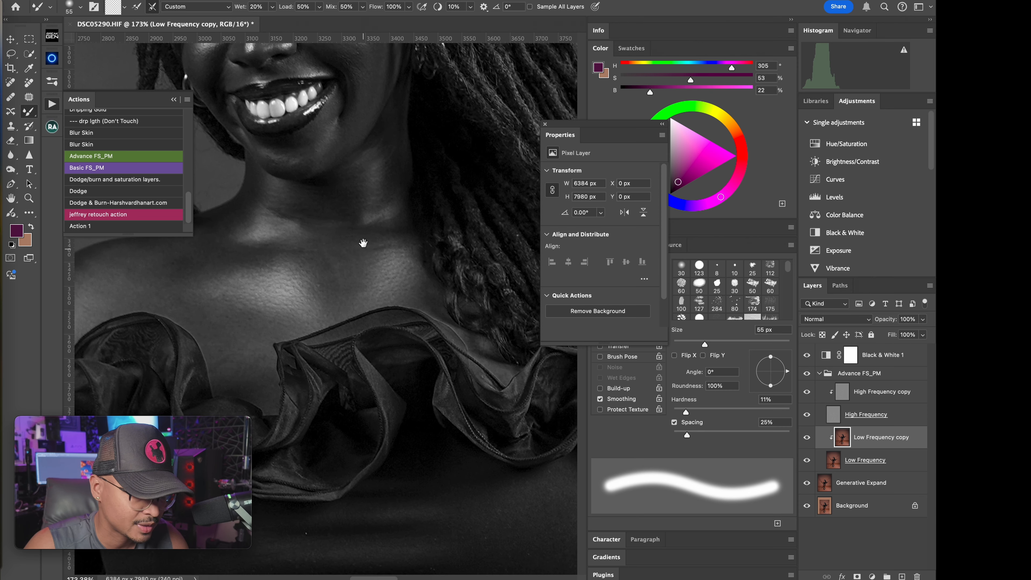
drag(367, 198, 337, 198)
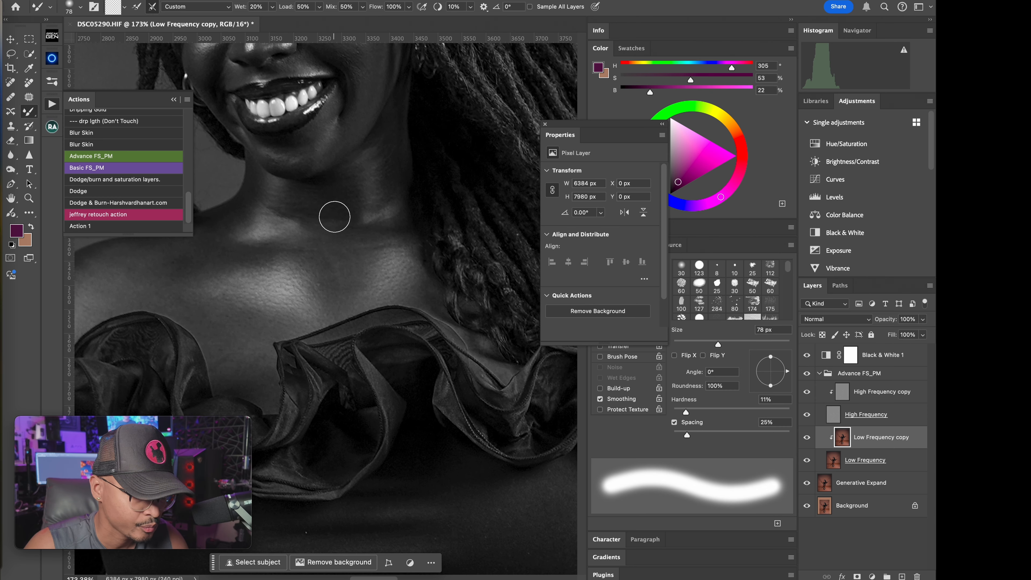
drag(328, 250, 392, 262)
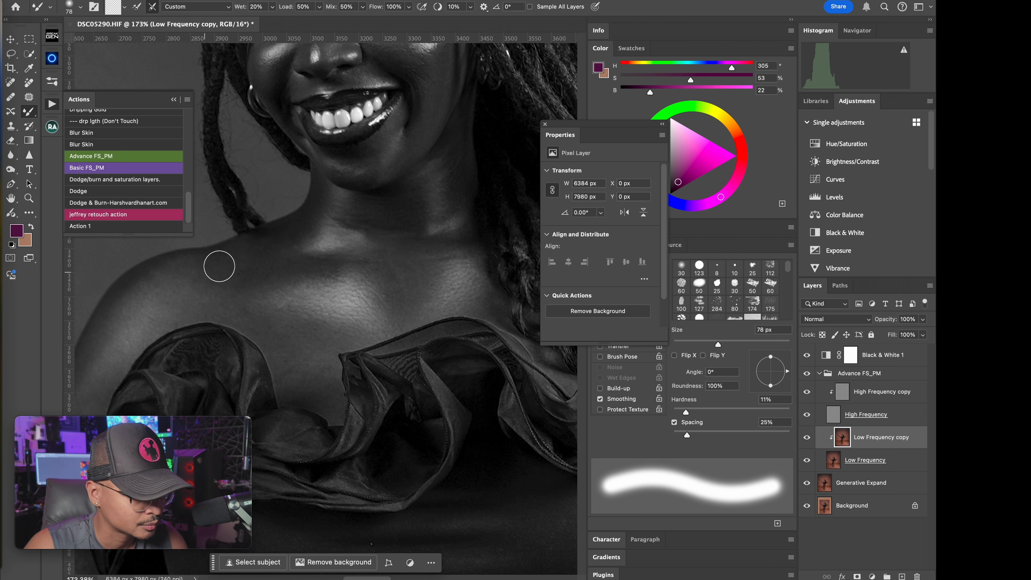
drag(350, 266, 269, 211)
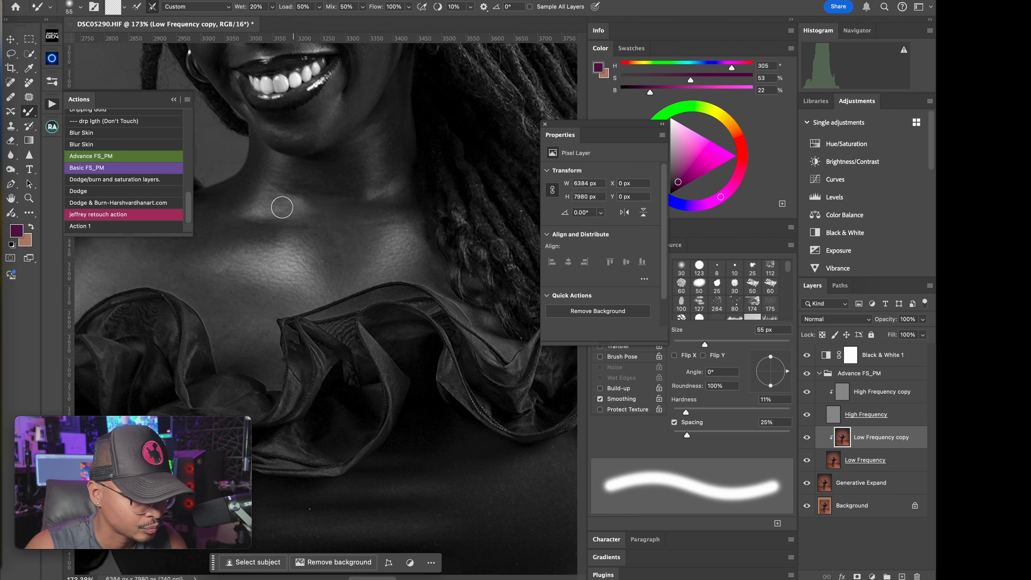
Step: Even out the upper chest above the dress with the Mixer Brush, varying its size between 52 and 85 px
drag(347, 264, 337, 209)
drag(308, 163, 318, 163)
drag(378, 203, 369, 203)
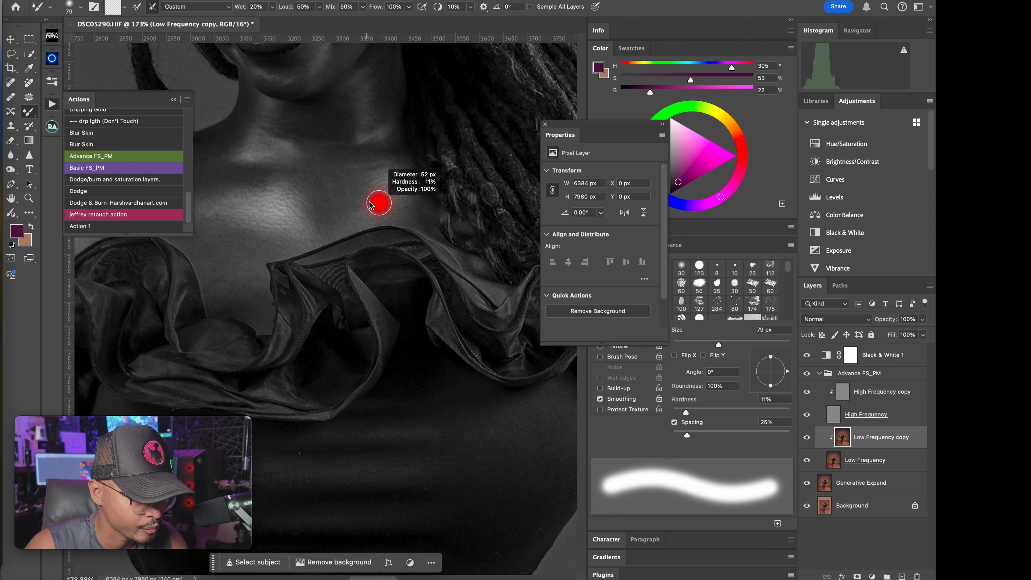
drag(293, 195, 428, 205)
drag(366, 246, 370, 246)
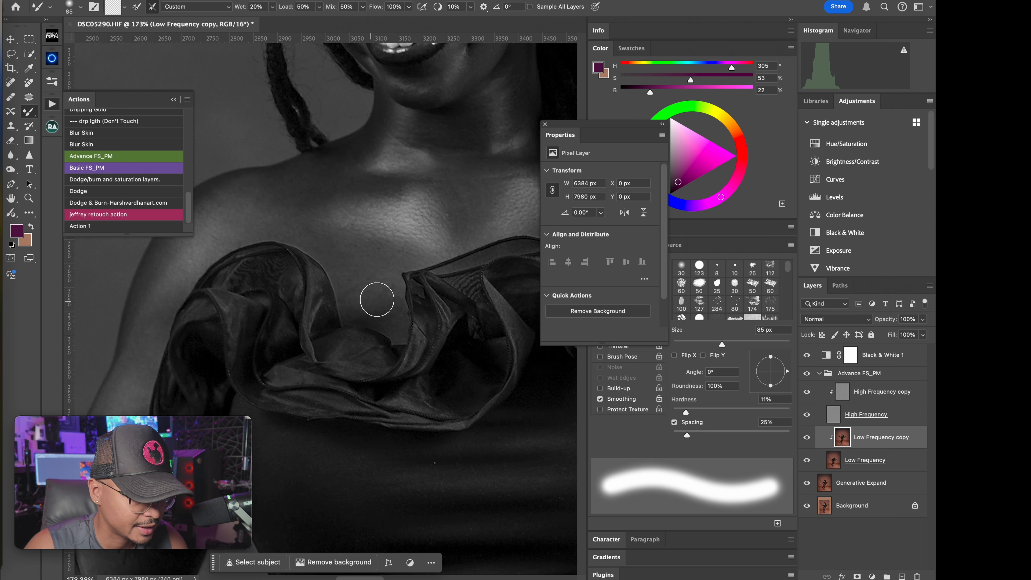
Step: Blend the skin tones across the chest, shoulder and upper arm with the Mixer Brush at 85 px
drag(294, 230, 370, 230)
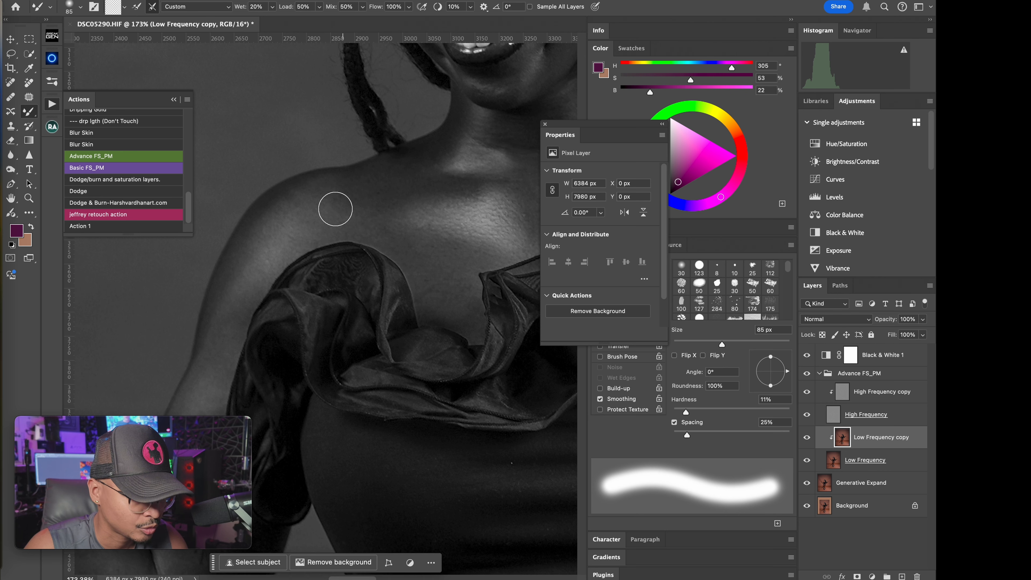
drag(389, 191, 377, 129)
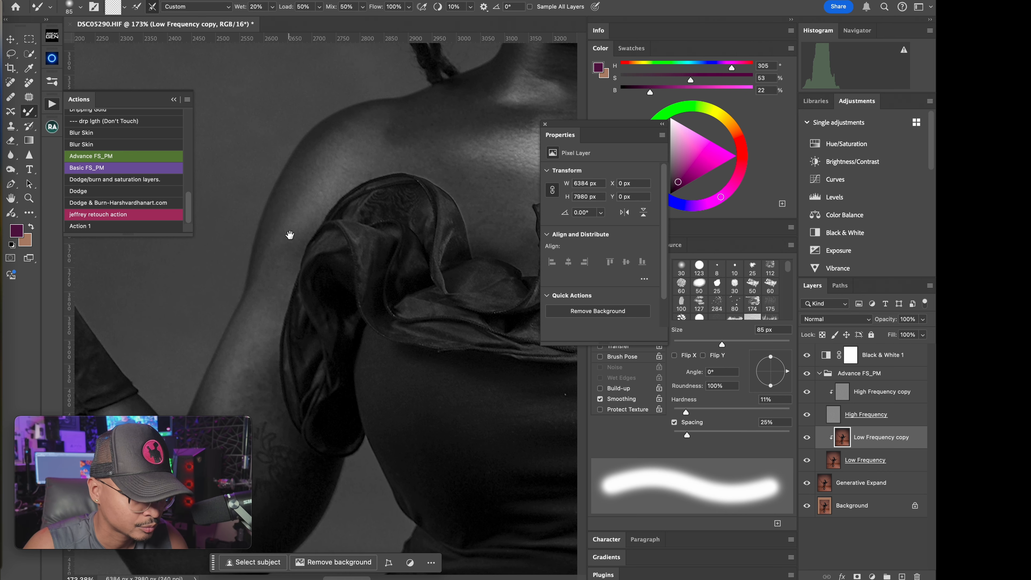
mouse_move(289, 235)
mouse_down()
mouse_move(316, 199)
mouse_move(319, 215)
mouse_up()
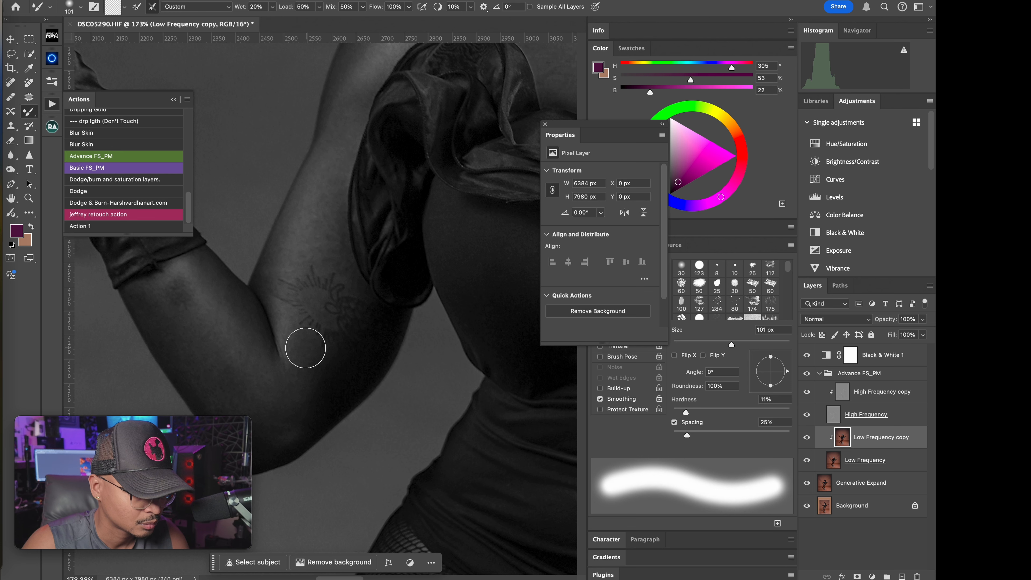
Step: Smooth the tones on the forearm and elbow of the raised arm with the Mixer Brush at 89 to 112 px
drag(249, 364, 313, 321)
drag(274, 277, 248, 268)
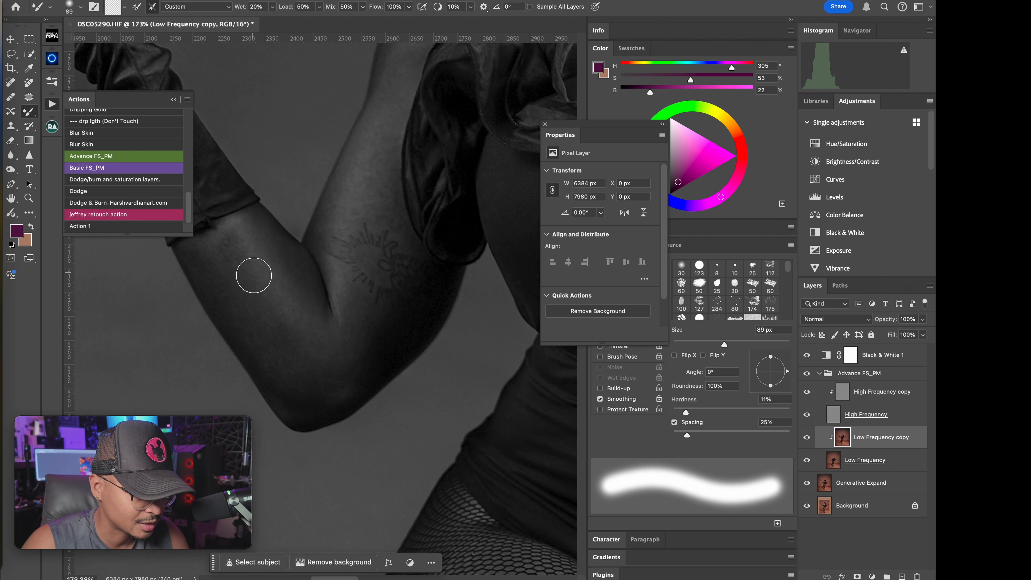
drag(238, 311, 247, 310)
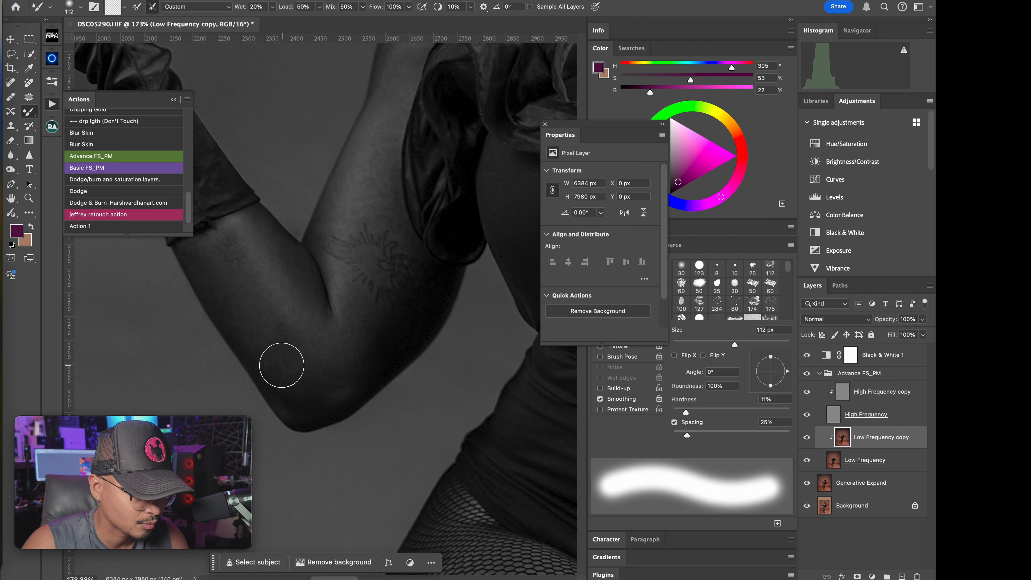
drag(376, 374, 321, 289)
Step: Blend the highlights and shadows on the knee and crossed leg with the Mixer Brush at 112 and 126 px
scroll(321, 288, down, 3)
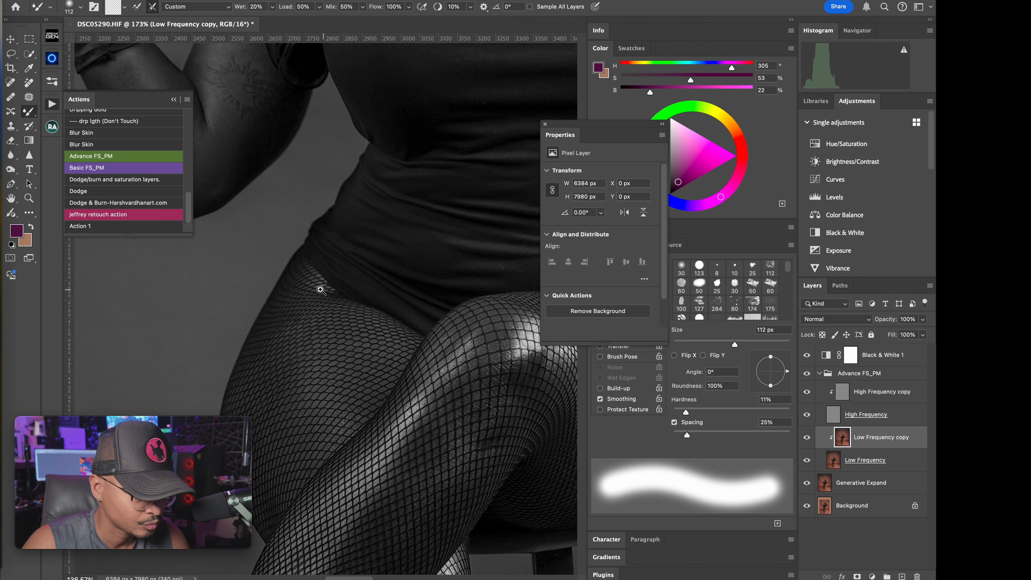
mouse_move(388, 336)
mouse_down()
mouse_move(338, 272)
mouse_move(266, 225)
mouse_up()
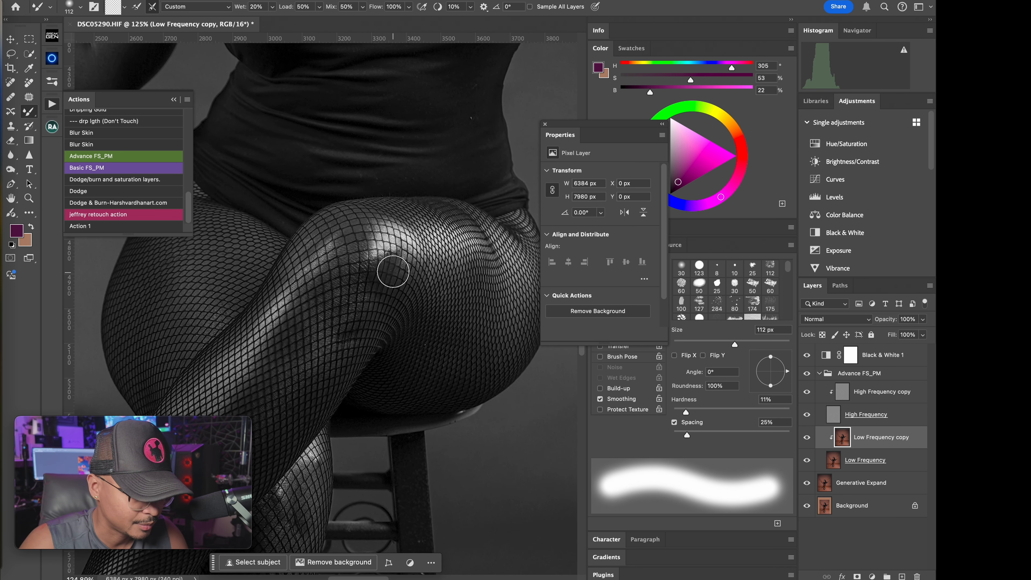
mouse_move(421, 292)
mouse_down()
mouse_move(475, 300)
mouse_move(472, 274)
mouse_move(490, 297)
mouse_up()
mouse_move(320, 332)
mouse_down()
mouse_move(412, 192)
mouse_move(393, 186)
mouse_up()
drag(316, 312, 324, 312)
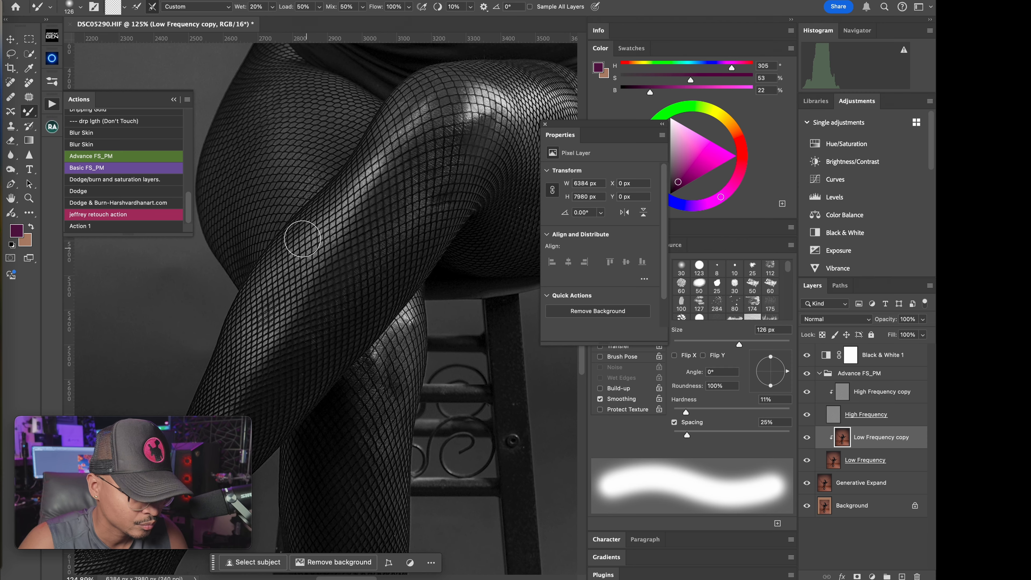
drag(299, 244, 375, 127)
drag(342, 256, 340, 247)
Step: Hide the Black & White 1 layer and touch up the legs in colour with the Mixer Brush at 118 and 177 px
click(807, 354)
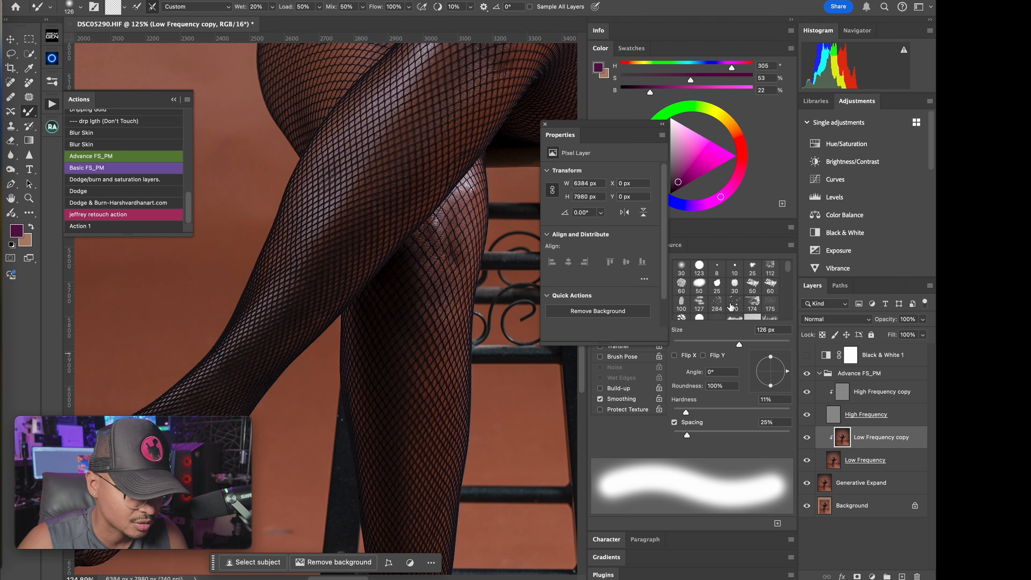
scroll(407, 219, down, 5)
scroll(430, 194, up, 3)
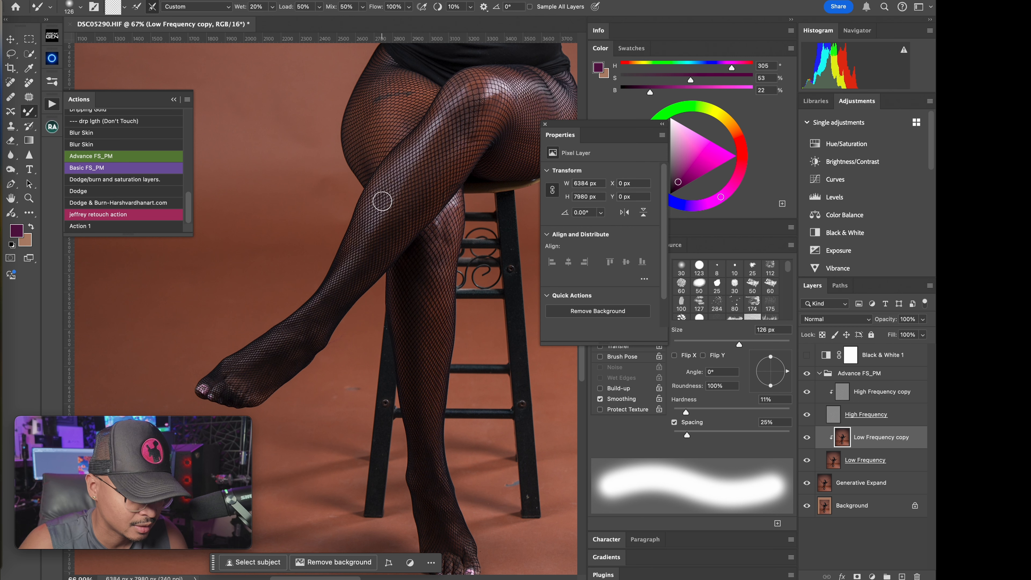
drag(379, 202, 375, 203)
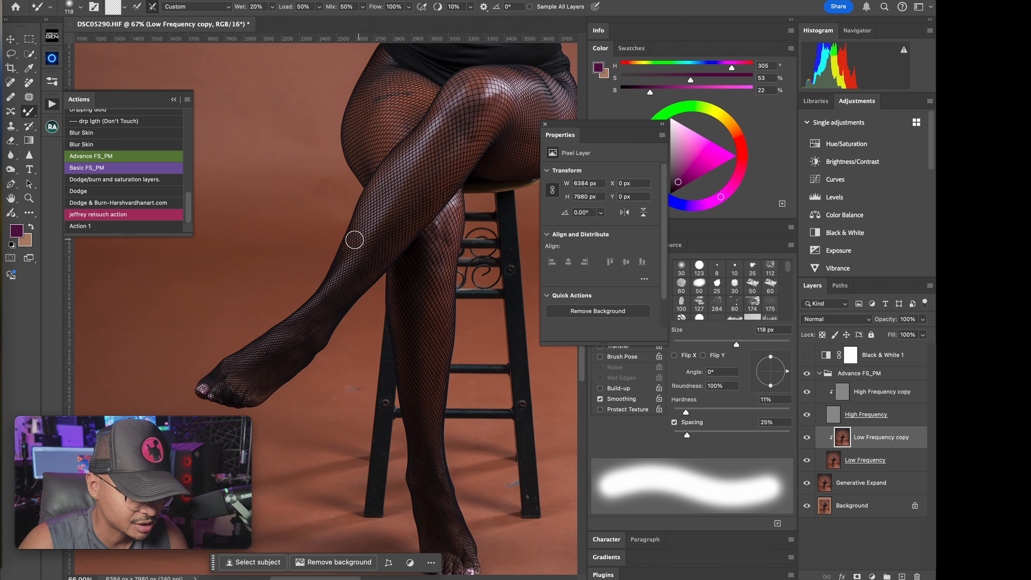
scroll(354, 240, down, 5)
scroll(354, 240, left, 2)
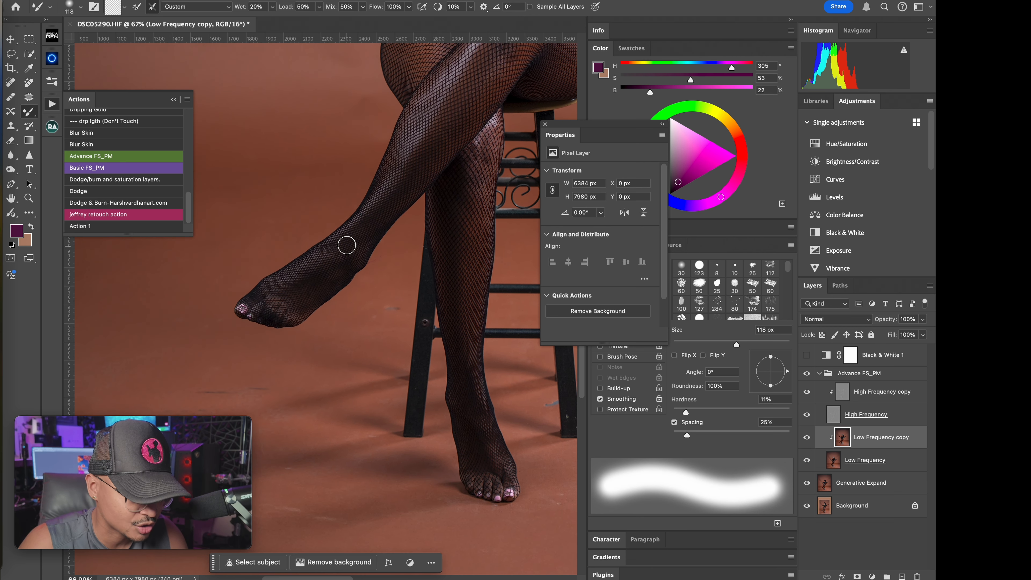
scroll(372, 261, right, 4)
scroll(373, 261, up, 1)
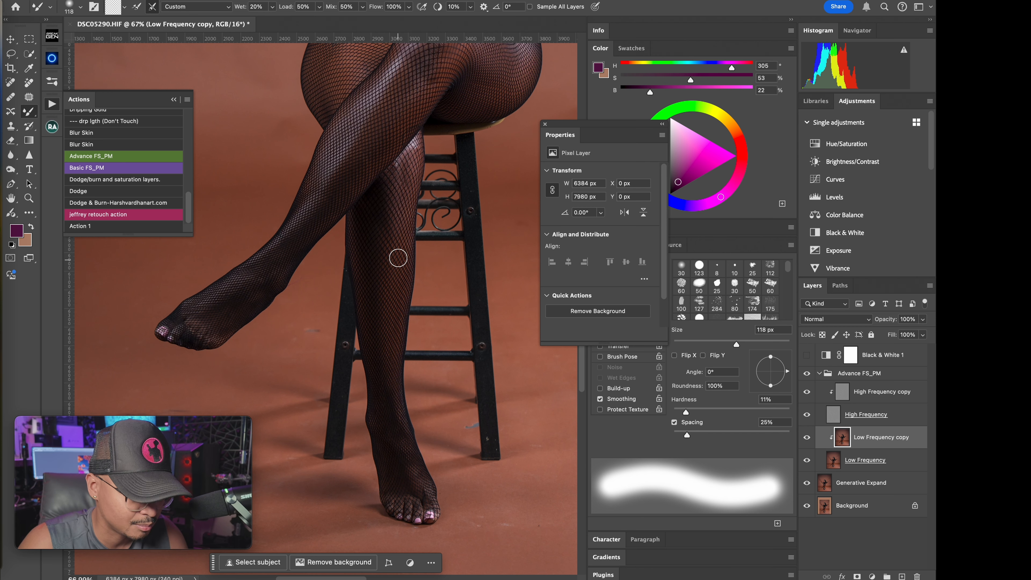
scroll(373, 225, up, 10)
scroll(373, 226, left, 2)
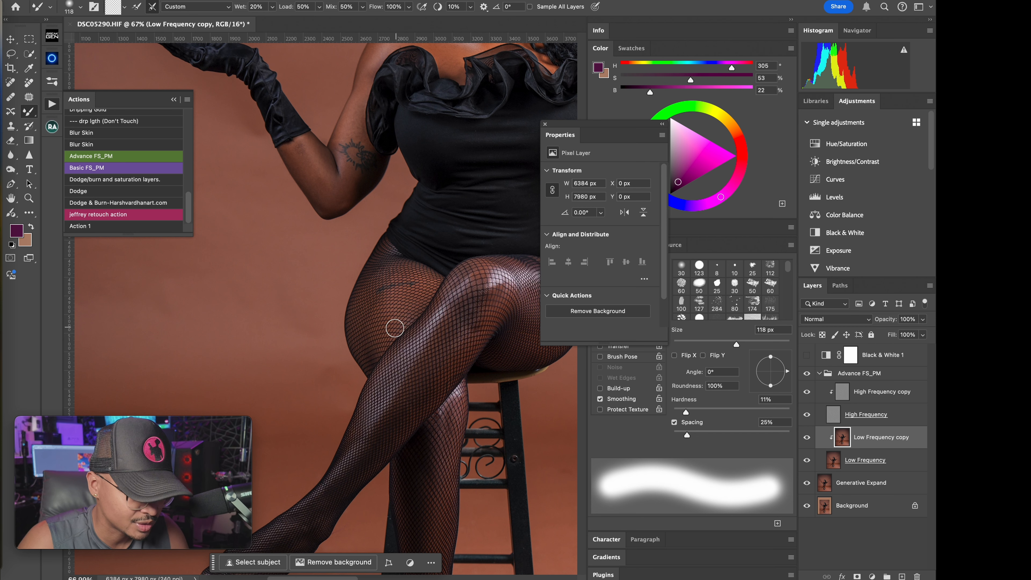
mouse_move(367, 320)
mouse_down()
mouse_move(379, 320)
mouse_move(389, 440)
mouse_up()
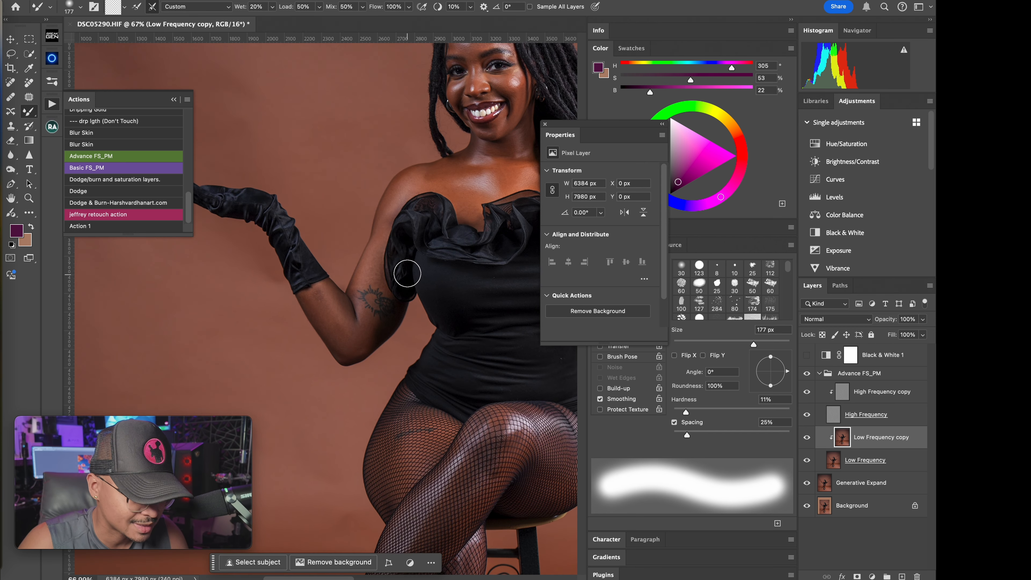
Step: Compare the face and chest with and without the Advance FS_PM group
drag(417, 252, 359, 281)
drag(422, 98, 418, 208)
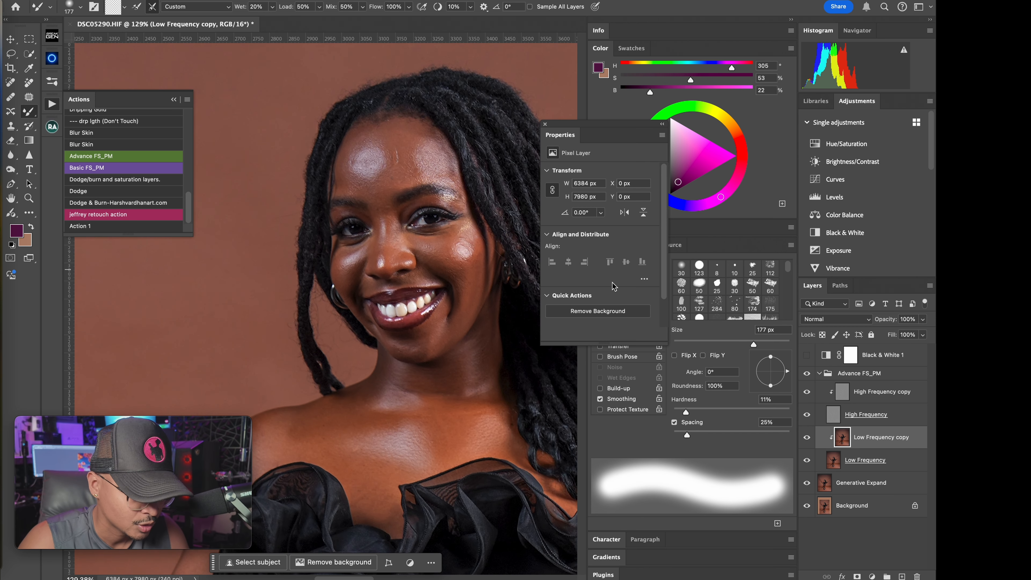
click(806, 373)
click(807, 373)
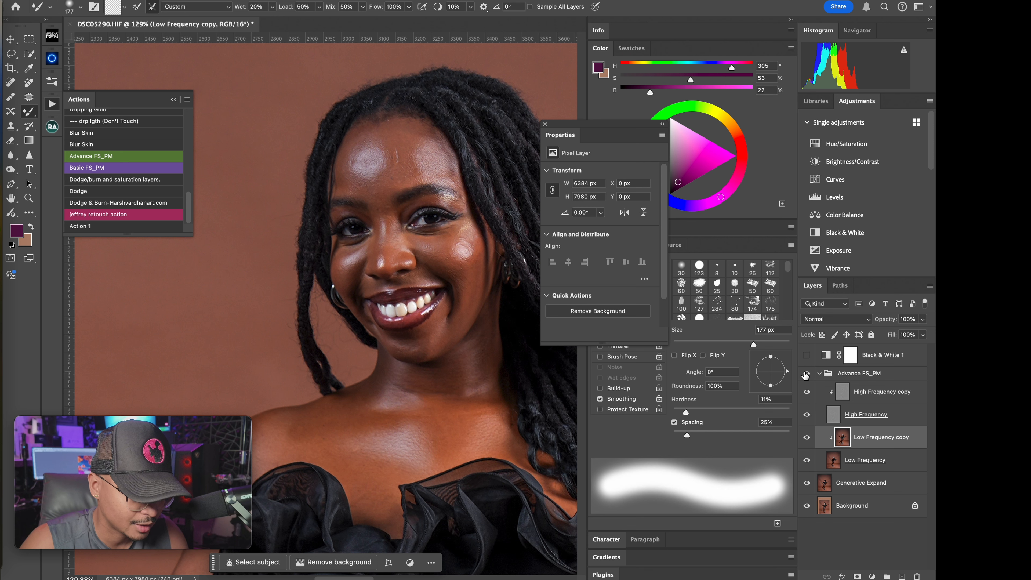
click(806, 373)
click(806, 373)
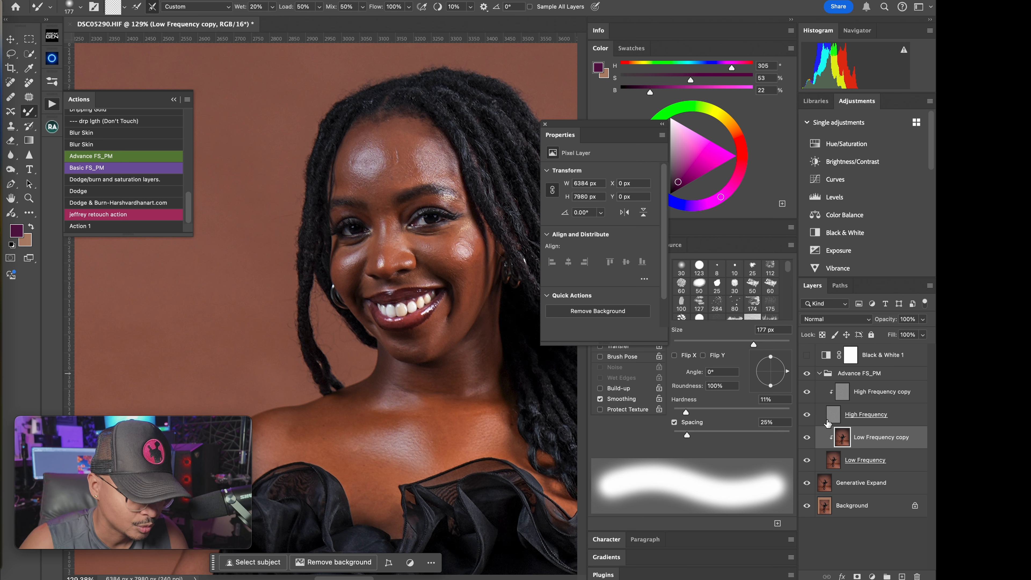
Step: Refine the forehead, cheek and mouth-corner tones in colour with the Mixer Brush at 43 to 69 px
drag(391, 185, 368, 187)
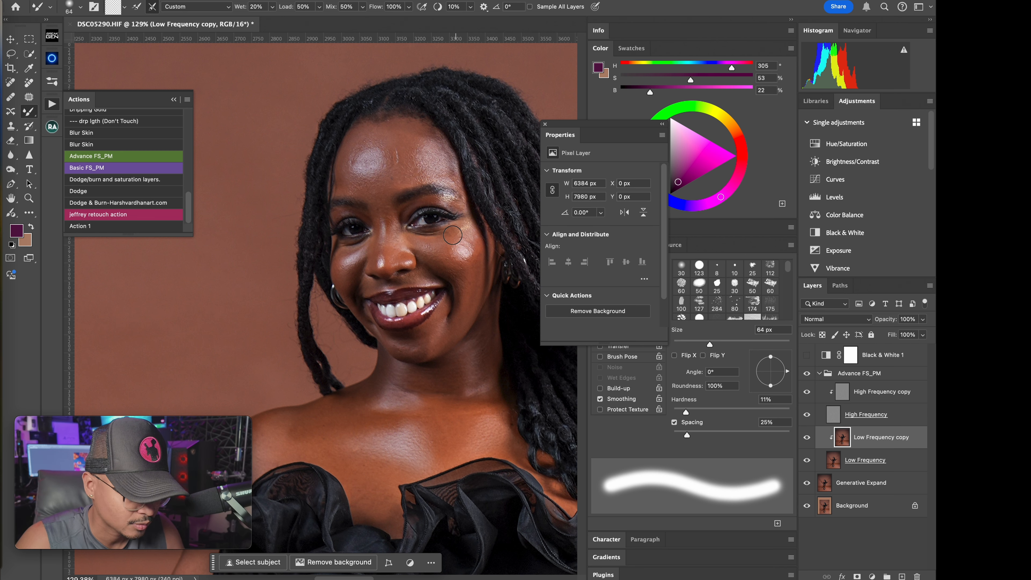
ctrl+alt+drag(452, 235, 444, 235)
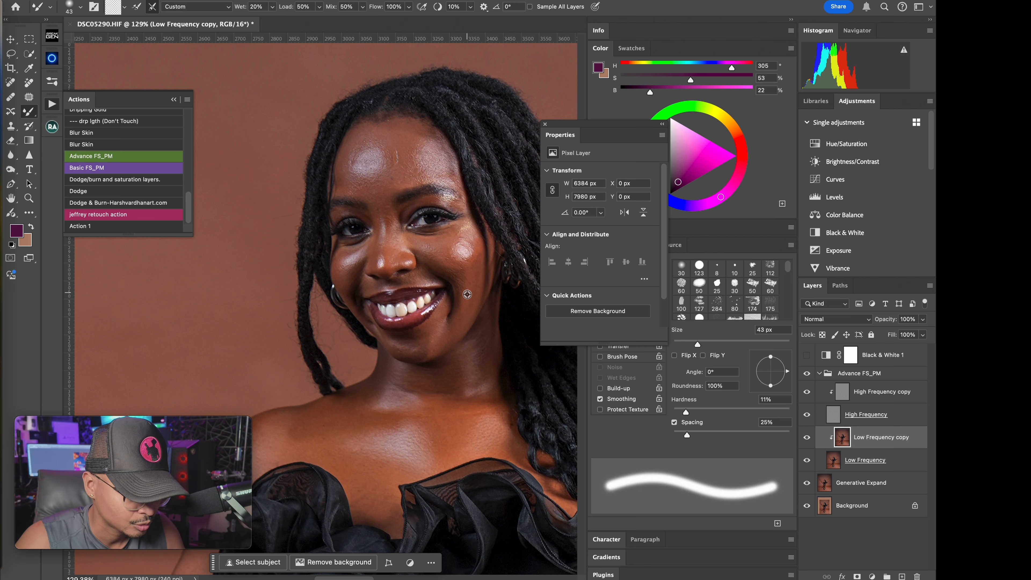
ctrl+alt+drag(467, 294, 477, 294)
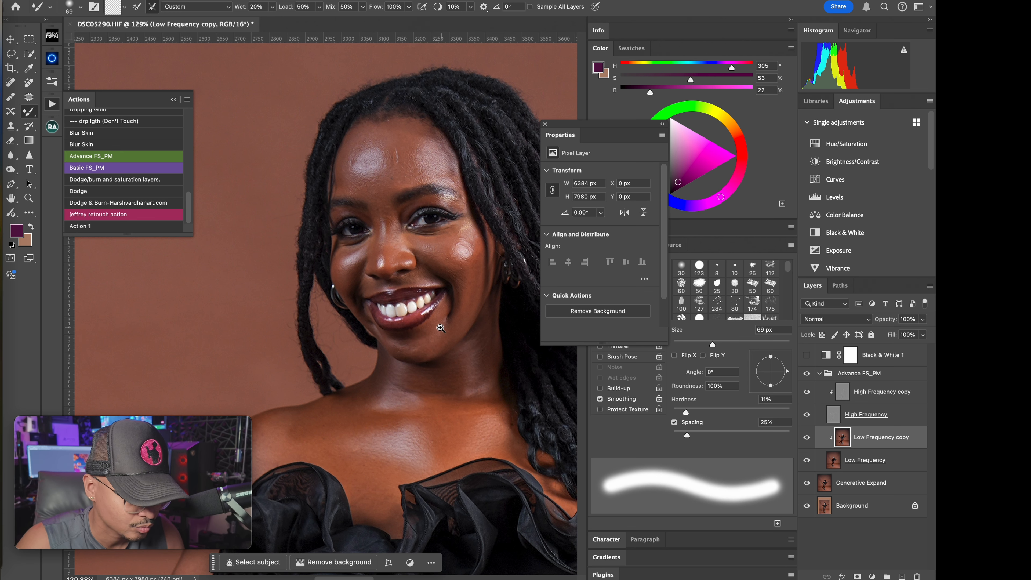
super+drag(441, 328, 381, 328)
mouse_move(435, 272)
mouse_down()
mouse_move(420, 138)
mouse_move(479, 137)
mouse_move(406, 137)
mouse_up()
mouse_move(396, 100)
ctrl+alt+mouse_down()
mouse_move(382, 90)
mouse_move(395, 107)
ctrl+alt+mouse_up()
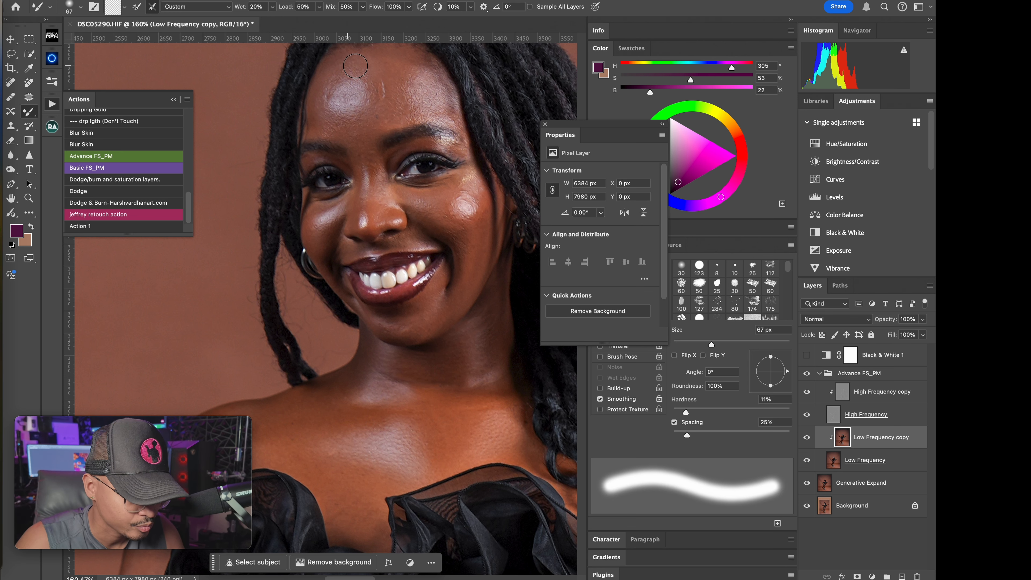
Step: Even out the tones on the thighs, knee and lower legs with the Mixer Brush at 142 and 125 px
super+drag(379, 193, 300, 193)
mouse_move(388, 262)
mouse_down()
mouse_move(381, 220)
mouse_move(371, 261)
mouse_move(405, 316)
mouse_move(385, 315)
mouse_up()
super+drag(386, 374, 421, 405)
ctrl+alt+drag(422, 367, 444, 367)
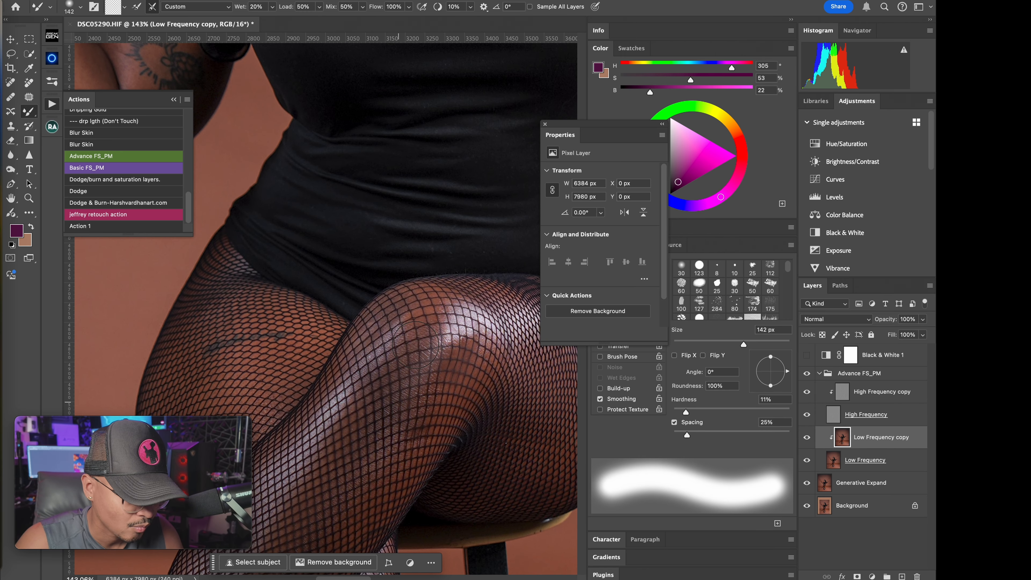
scroll(413, 366, down, 5)
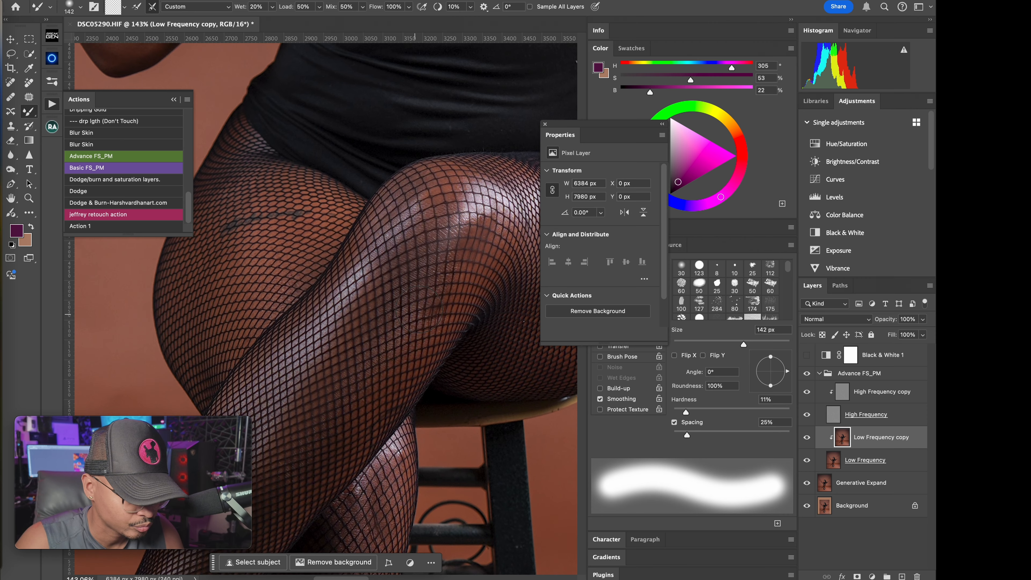
drag(388, 370, 380, 235)
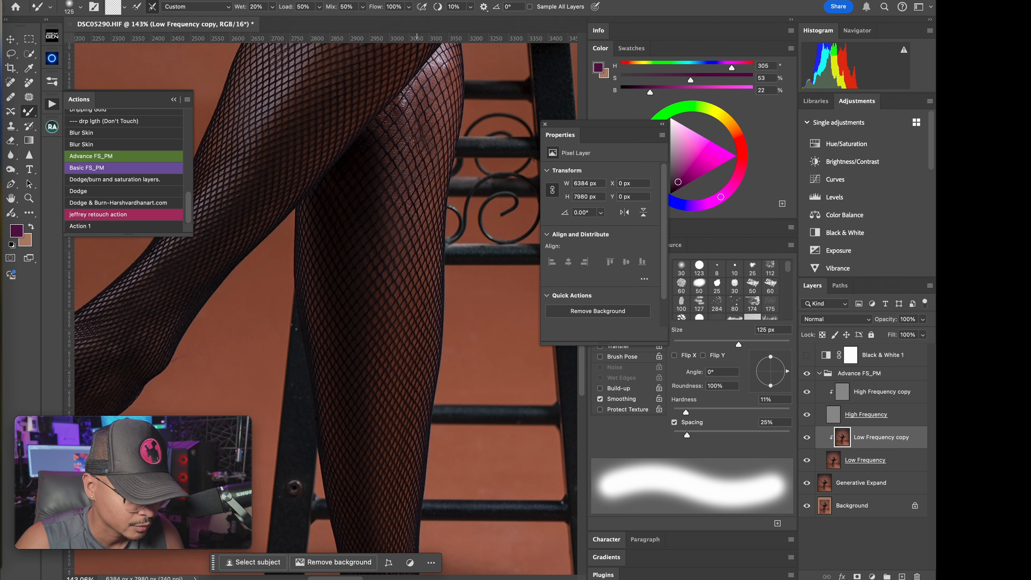
scroll(403, 267, down, 5)
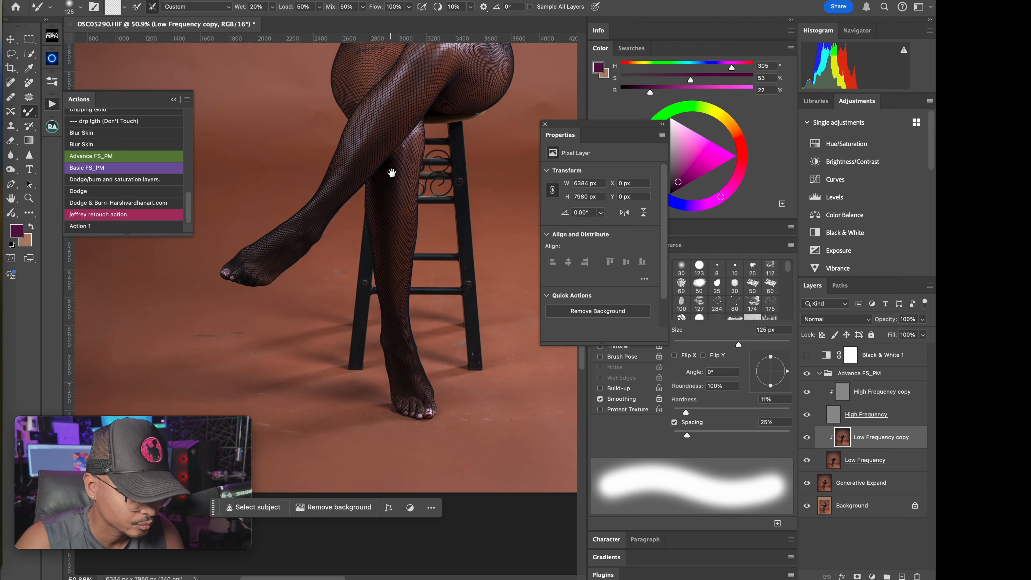
Step: Blend the dark patch on the forearm below the glove with the Mixer Brush at 73 px
drag(392, 172, 372, 276)
scroll(278, 171, up, 6)
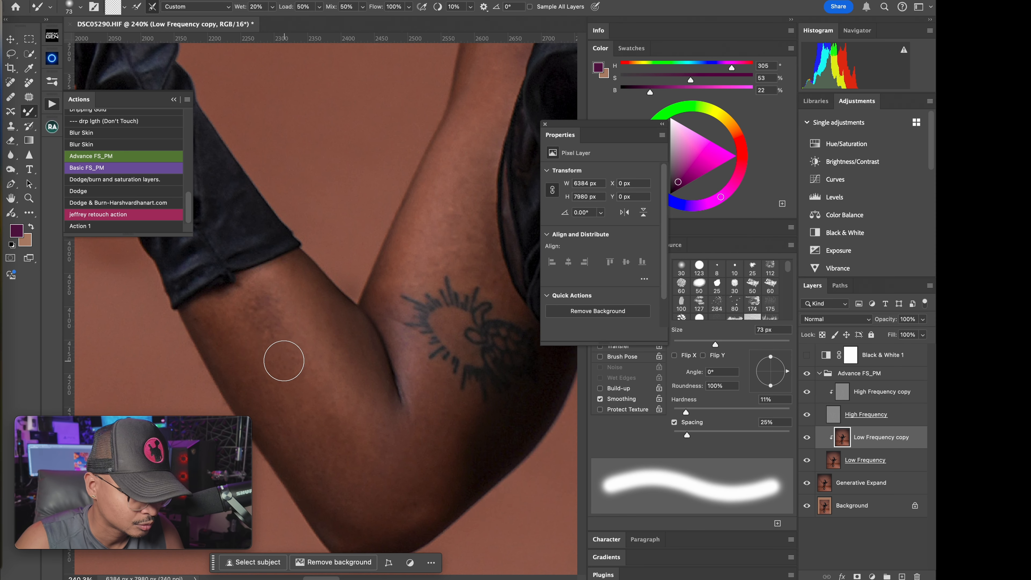
drag(297, 356, 294, 347)
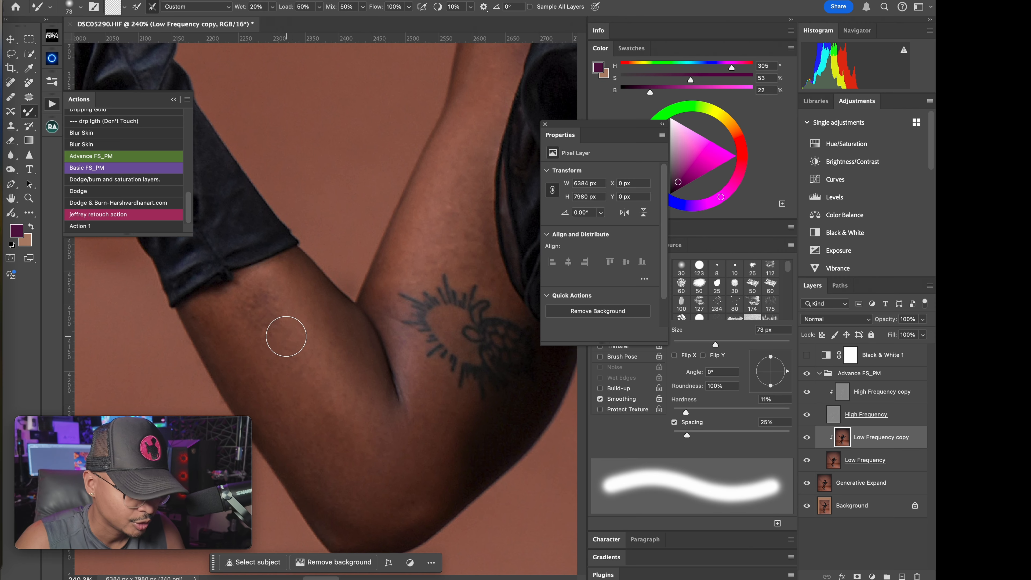
Step: Clone clean texture over the forearm's dark patch on the High Frequency copy layer, sampling Current Layer with a 63 px Clone Stamp
click(841, 394)
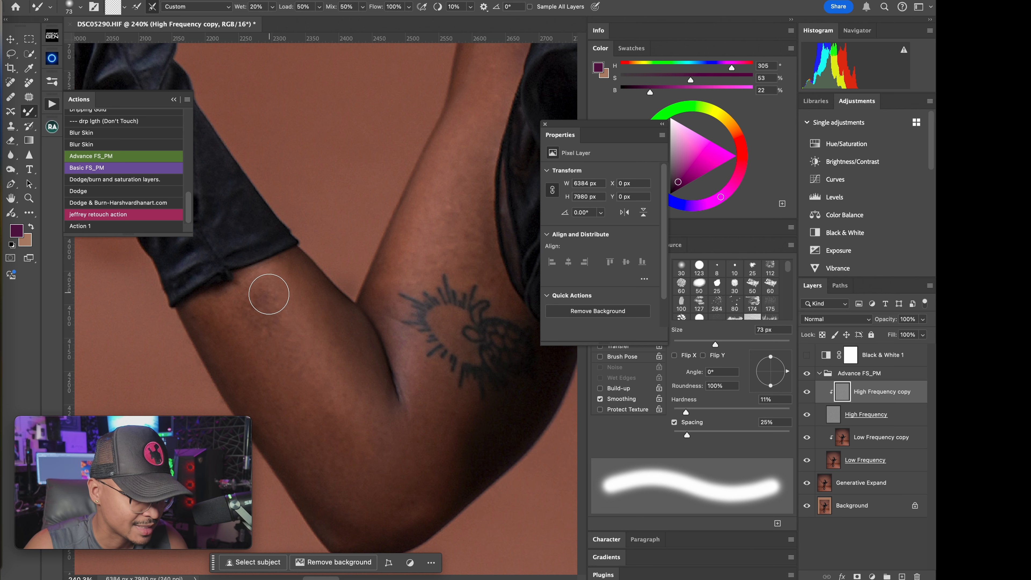
key(s)
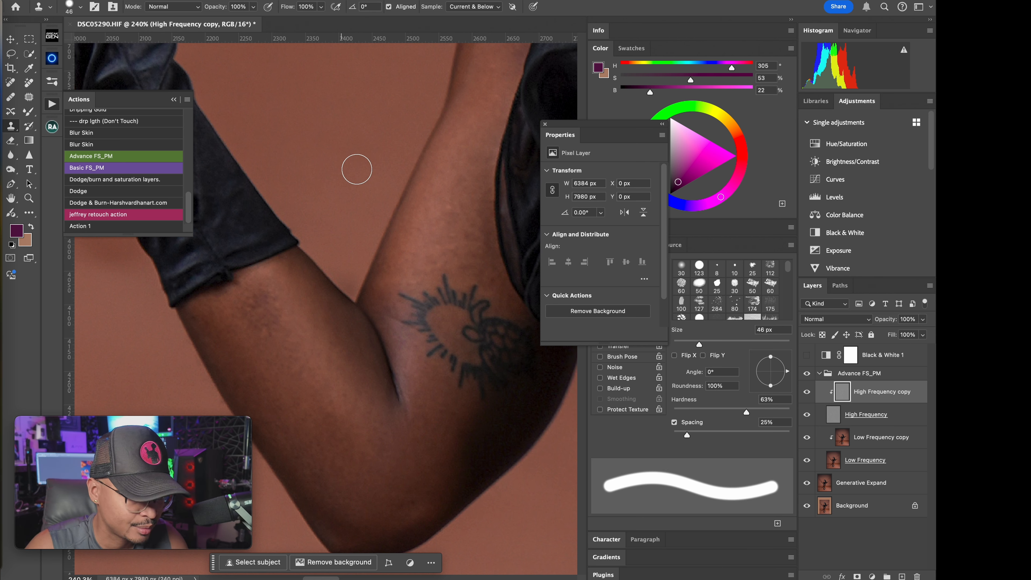
click(472, 8)
click(471, 4)
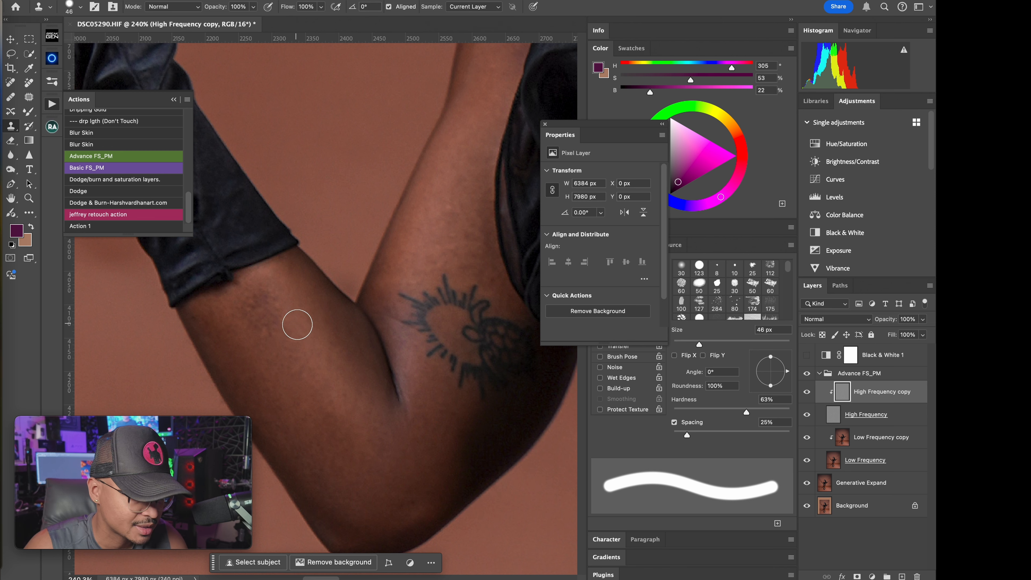
drag(297, 325, 308, 324)
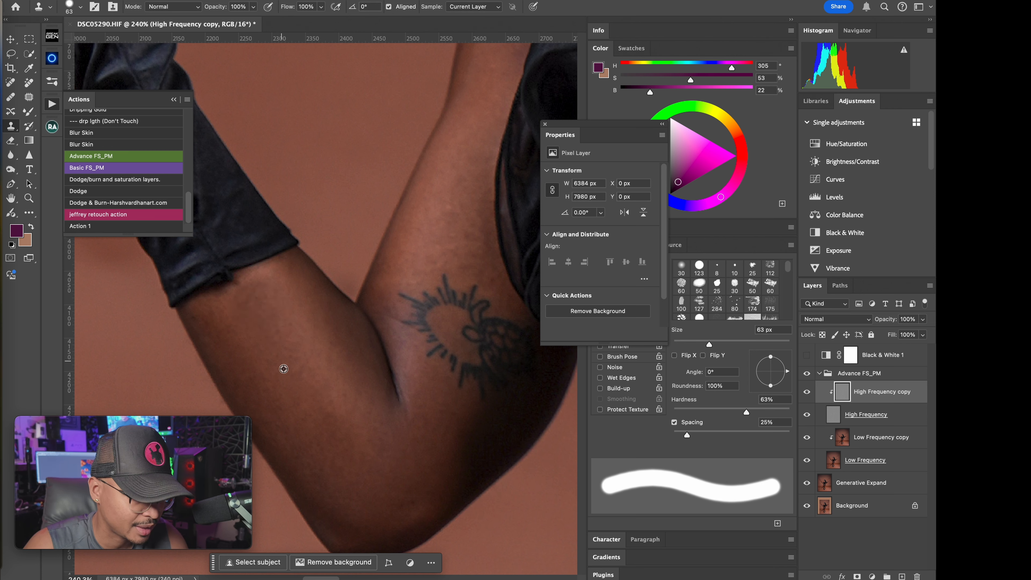
Step: Compare the forearm with and without the High Frequency copy layer
click(807, 393)
click(807, 392)
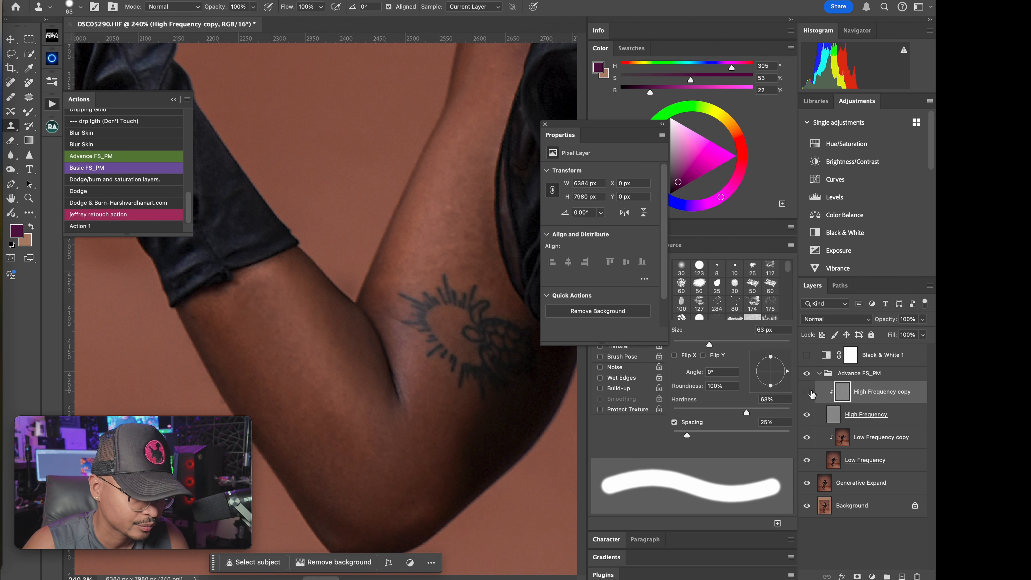
click(809, 392)
Step: Blend uneven tones across the tattooed arm, chest and opposite elbow on the Low Frequency copy layer with the Mixer Brush at 95 and 85 px
drag(395, 309, 368, 333)
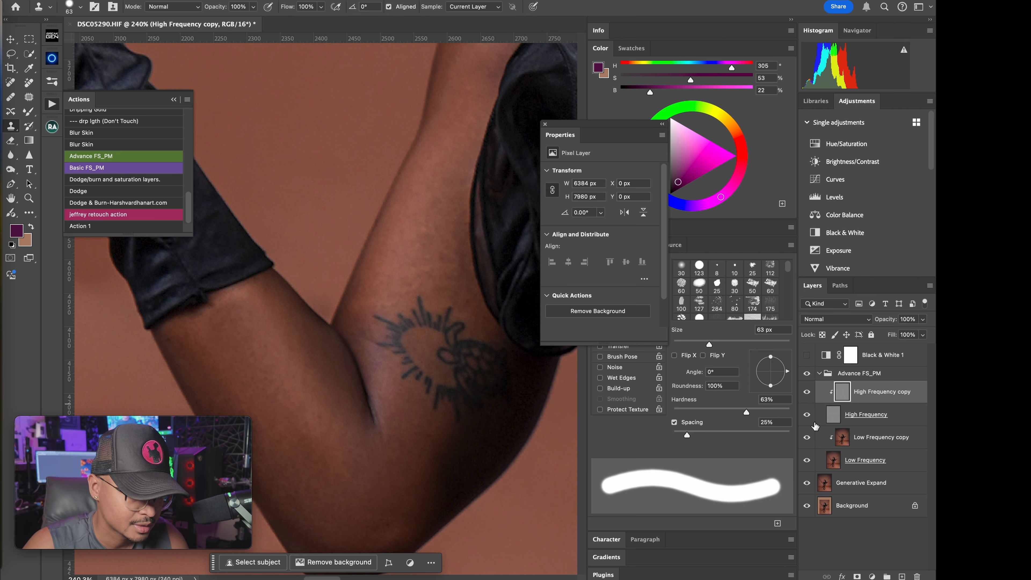
click(843, 444)
key(b)
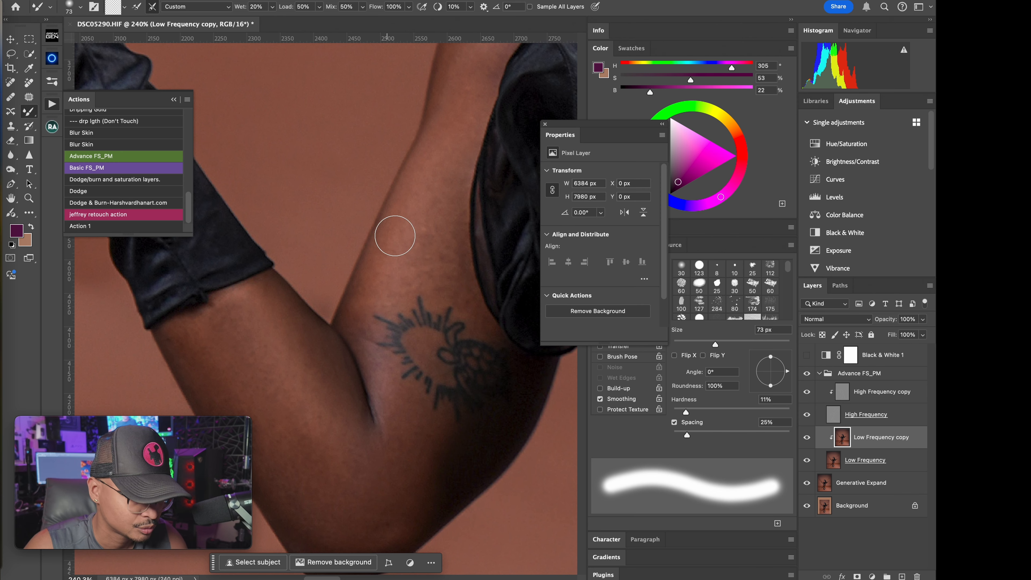
drag(470, 178, 350, 315)
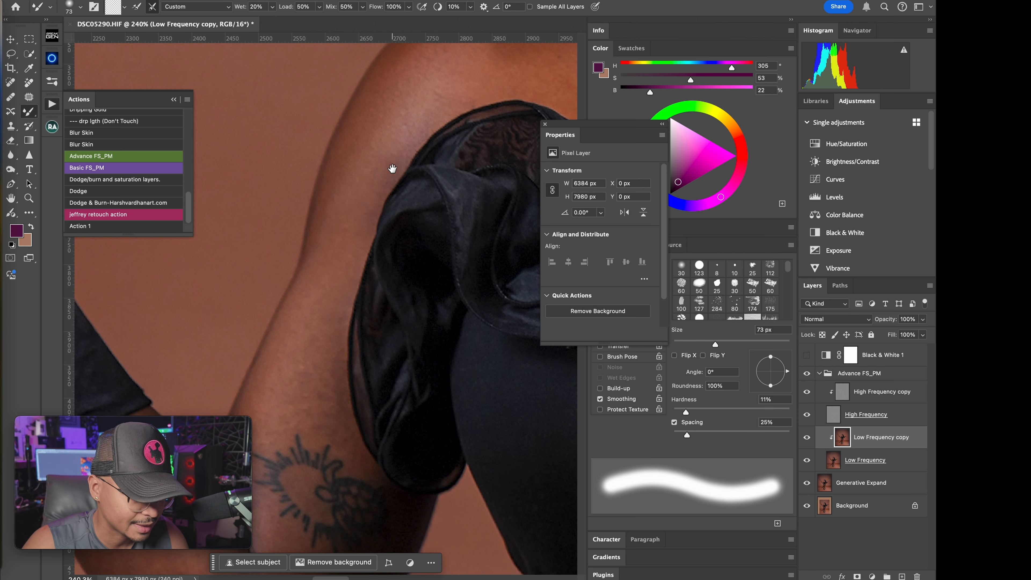
drag(391, 168, 287, 264)
mouse_move(410, 179)
mouse_down()
mouse_move(272, 218)
mouse_move(318, 220)
mouse_up()
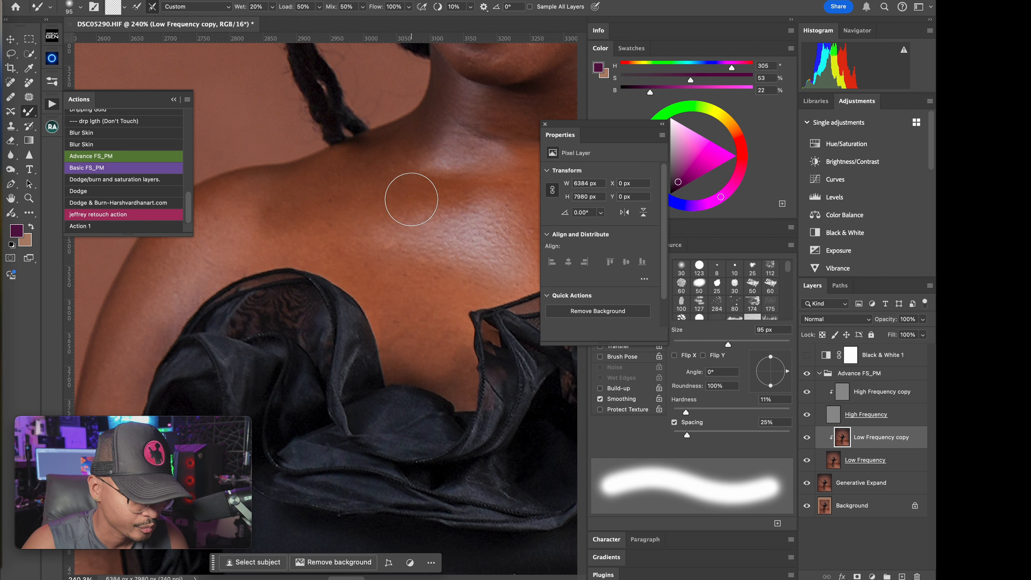
ctrl+alt+drag(394, 230, 388, 230)
drag(407, 327, 364, 331)
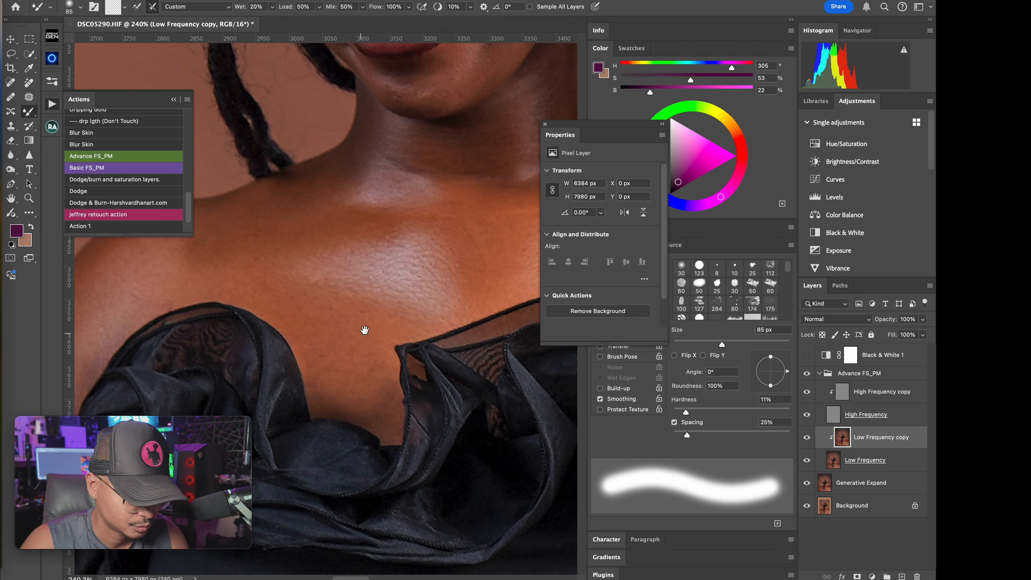
drag(422, 244, 397, 267)
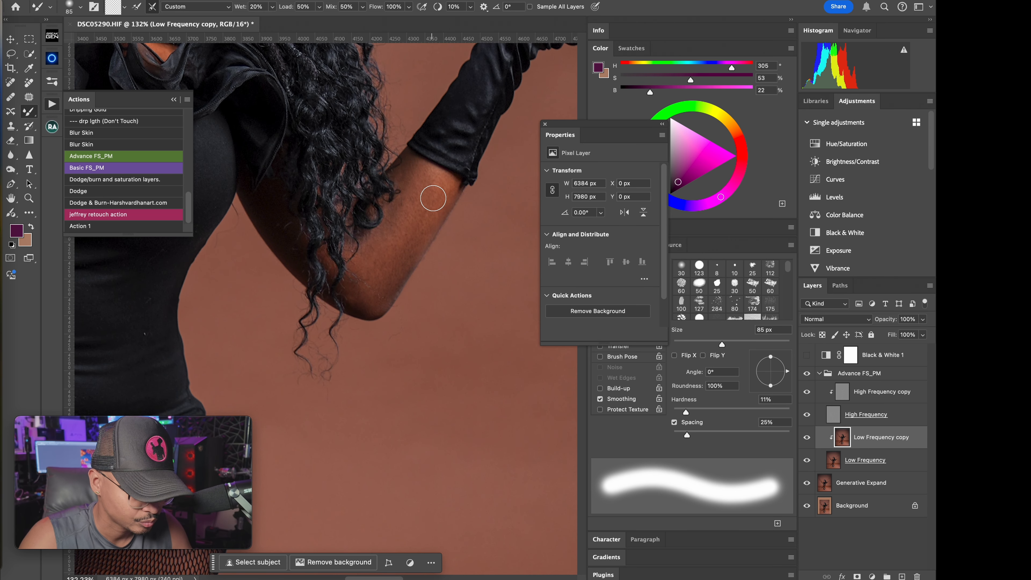
mouse_move(386, 255)
mouse_down()
mouse_move(400, 295)
mouse_move(340, 272)
mouse_move(287, 292)
mouse_move(333, 292)
mouse_move(317, 285)
mouse_move(388, 265)
mouse_move(359, 266)
mouse_up()
Step: Compare the face and shoulders with and without the Advance FS_PM group
super+drag(363, 165, 399, 164)
click(805, 373)
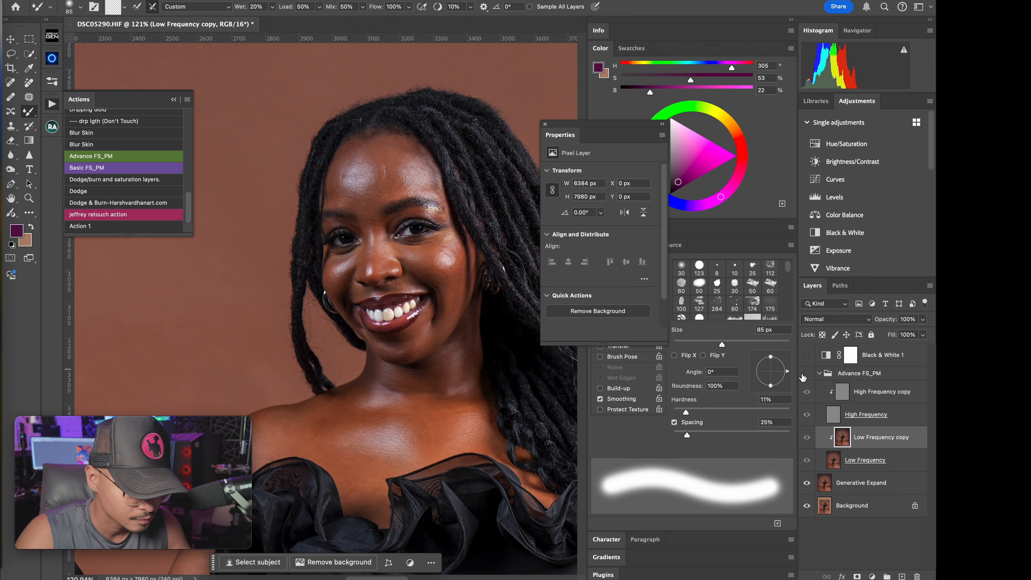
click(803, 375)
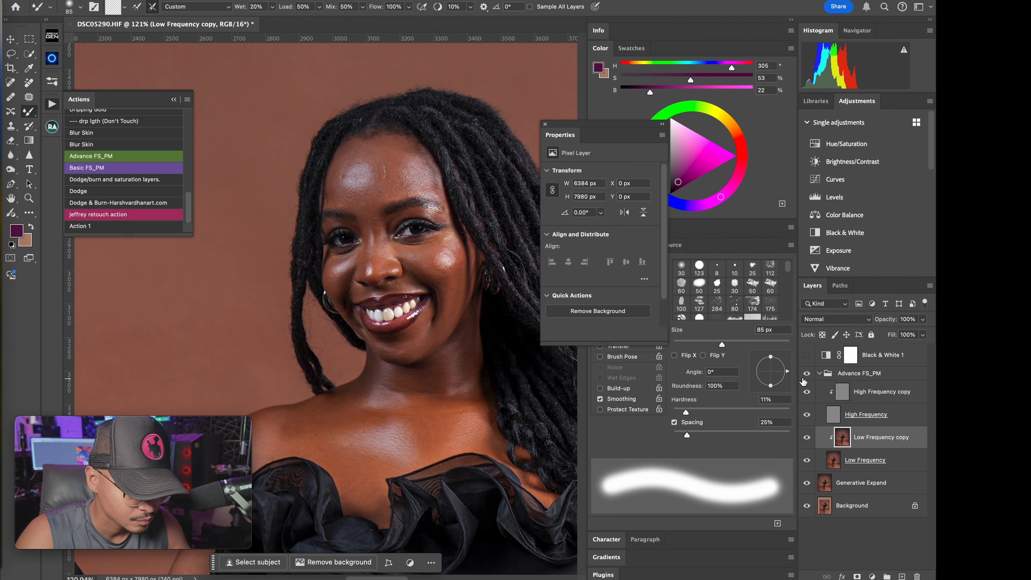
click(804, 376)
click(804, 376)
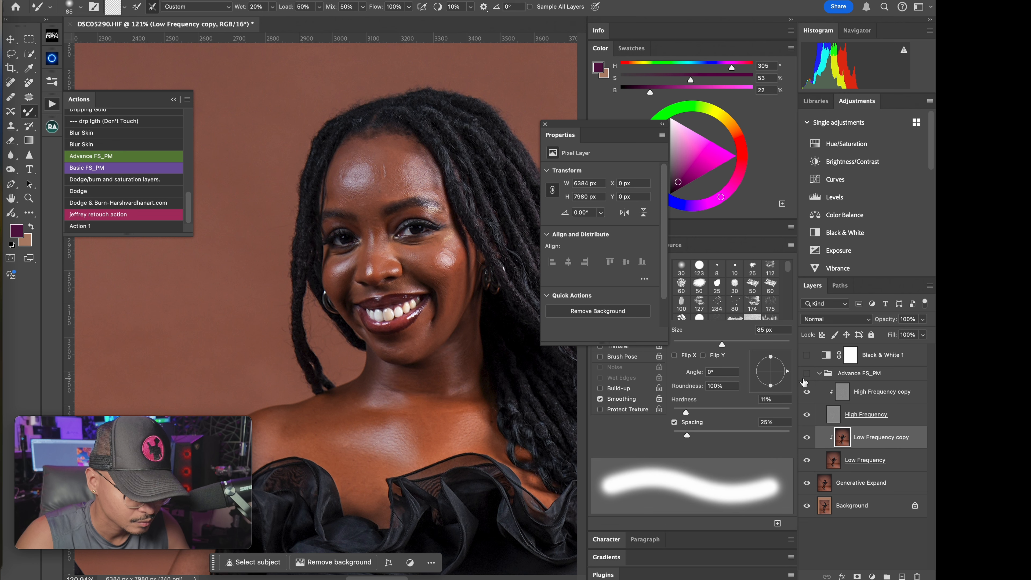
Step: Add a Hue/Saturation adjustment layer at the top of the Advance FS_PM group for correcting the teeth
super+click(375, 331)
super+click(405, 327)
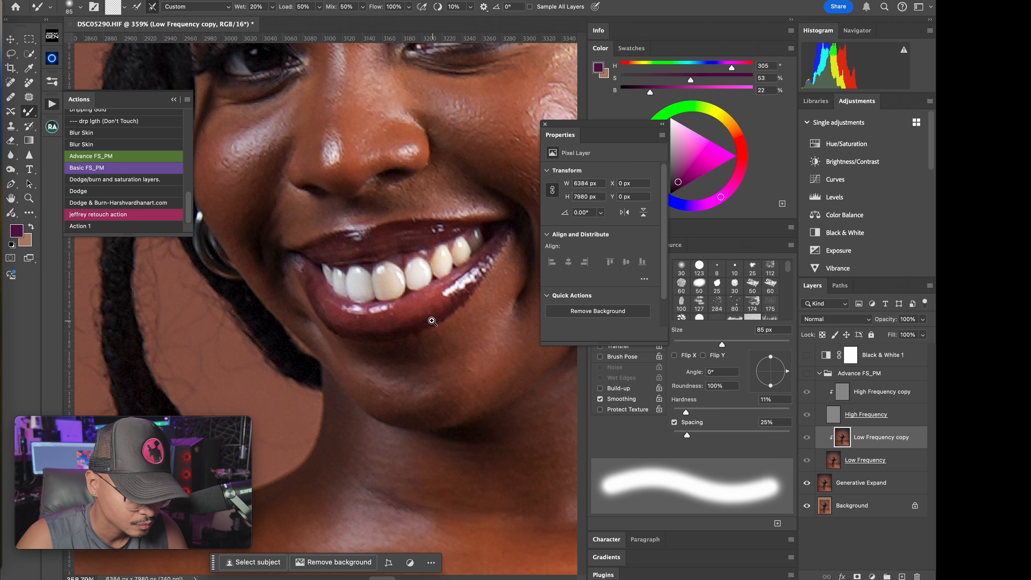
super+click(426, 324)
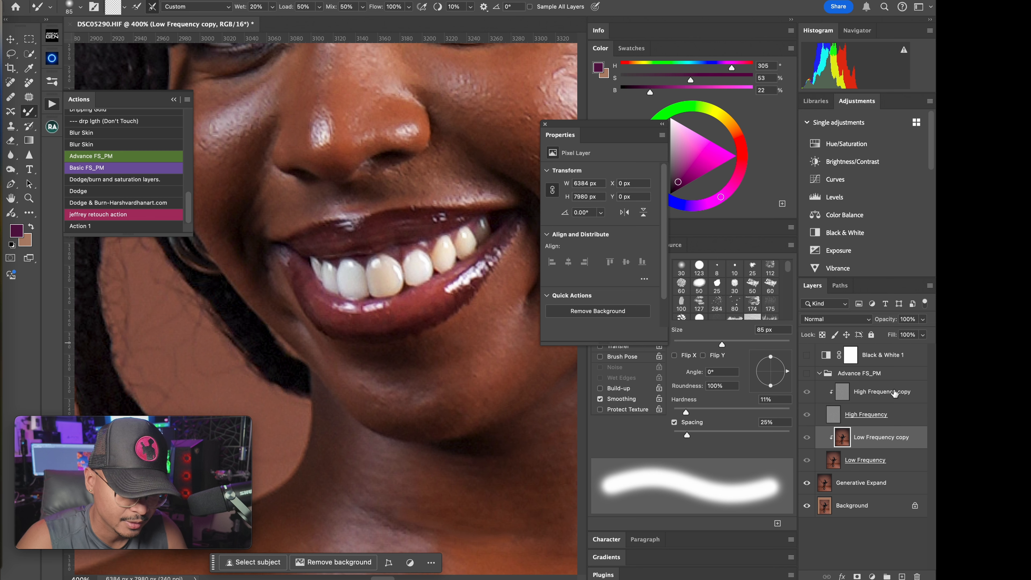
click(895, 379)
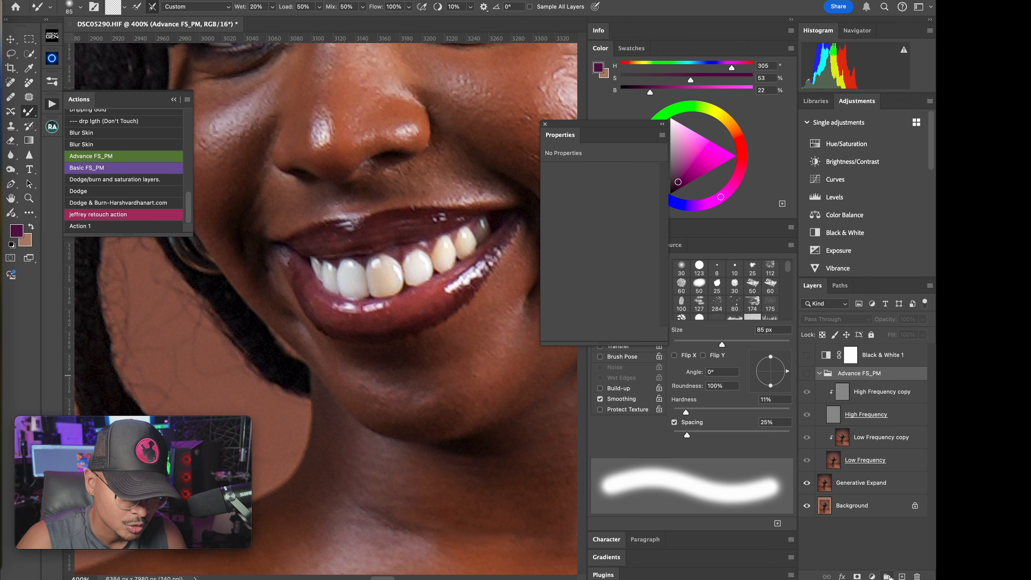
click(873, 576)
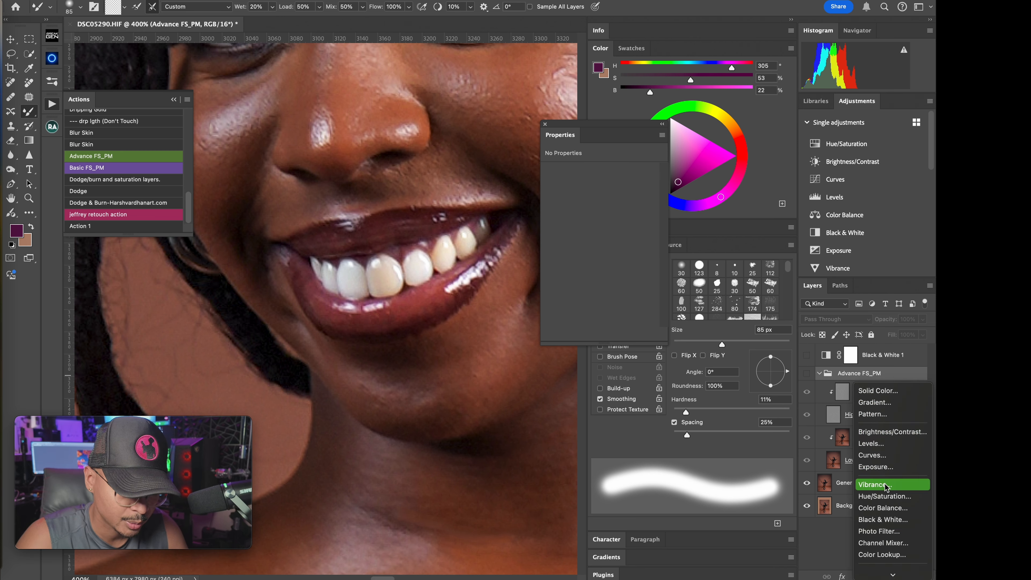
click(882, 492)
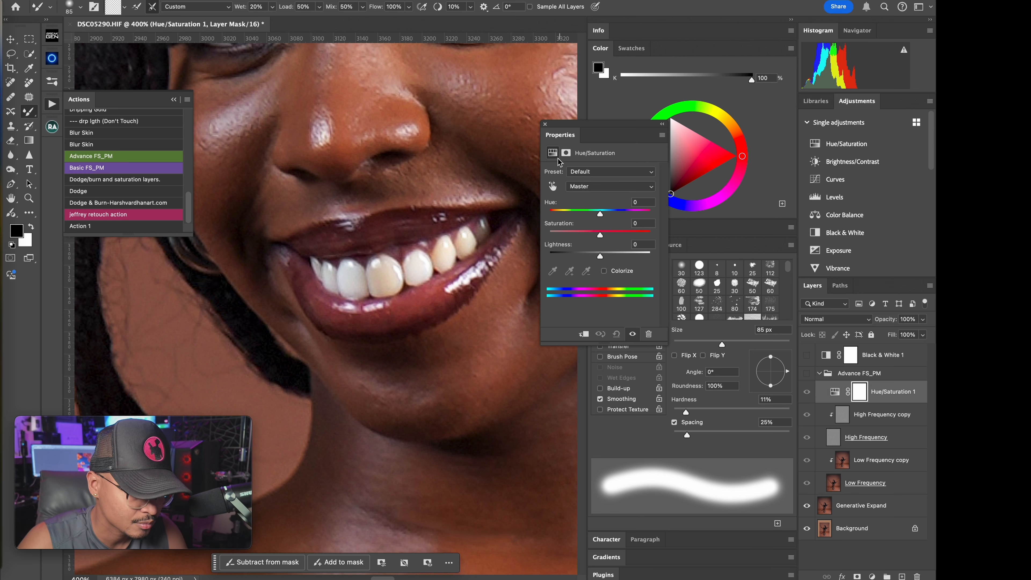
Step: Sample the yellowish front tooth, set the Yellows saturation to -100, and place the Hue/Saturation layer above the Advance FS_PM group
click(553, 186)
click(392, 269)
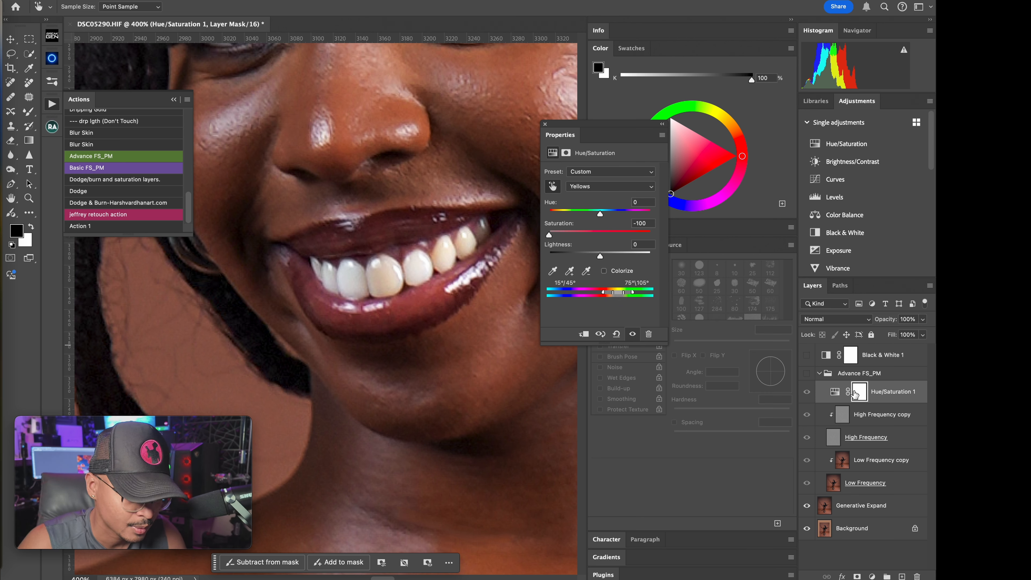
drag(855, 394, 875, 364)
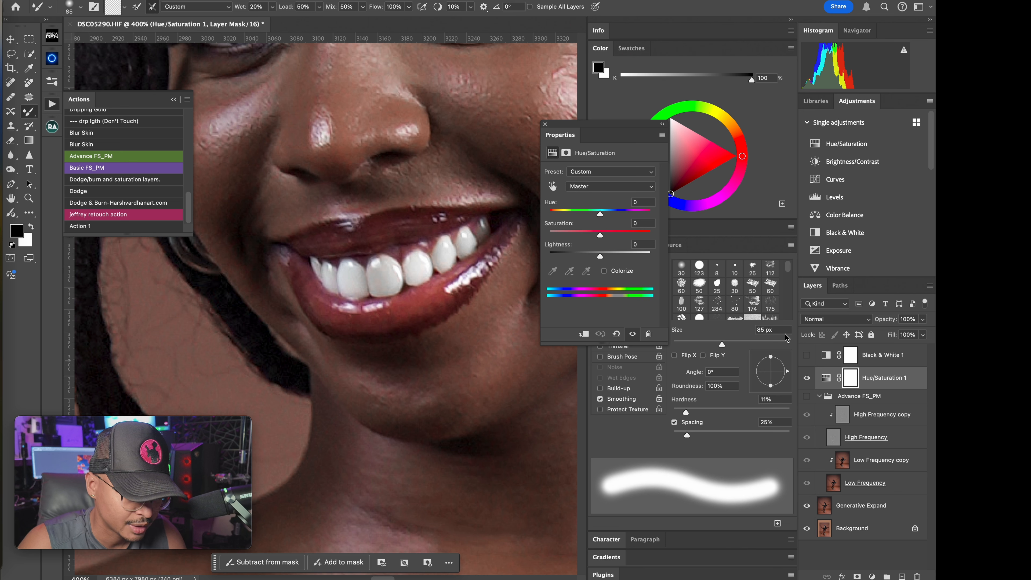
Step: Set the Reds saturation to -63 and invert the Hue/Saturation layer mask to black
click(586, 191)
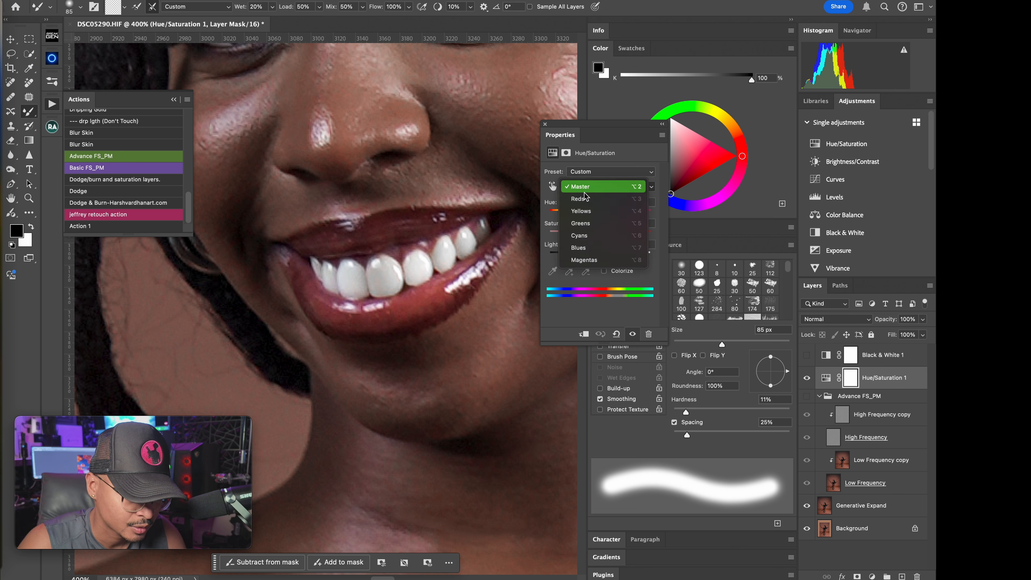
click(584, 201)
drag(599, 235, 572, 238)
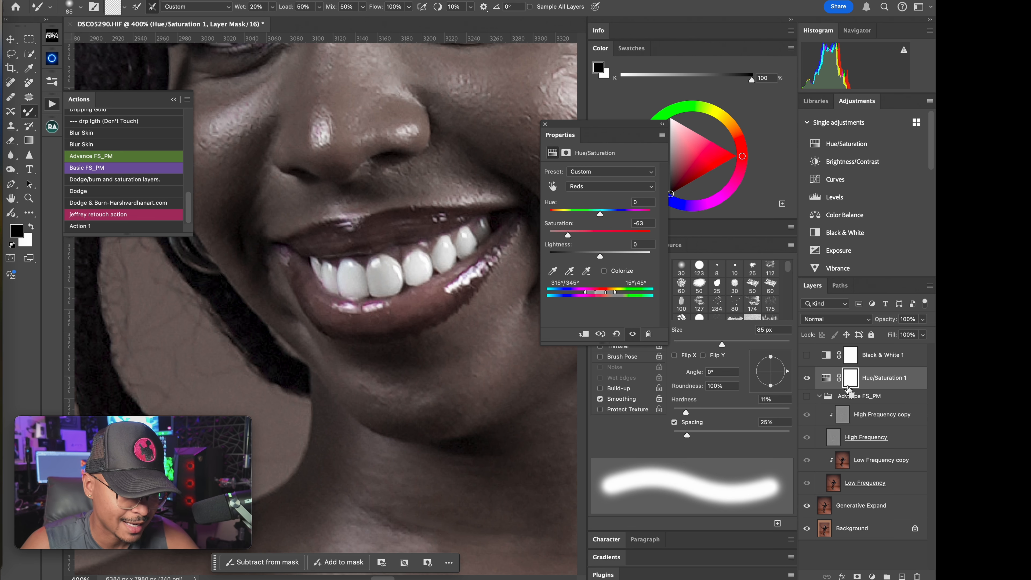
key(super+i)
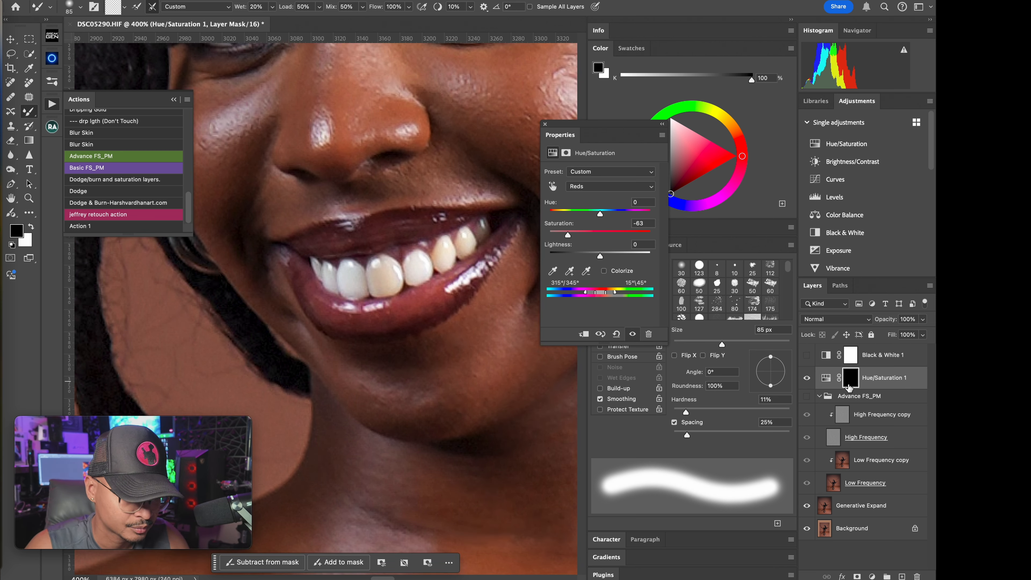
click(850, 387)
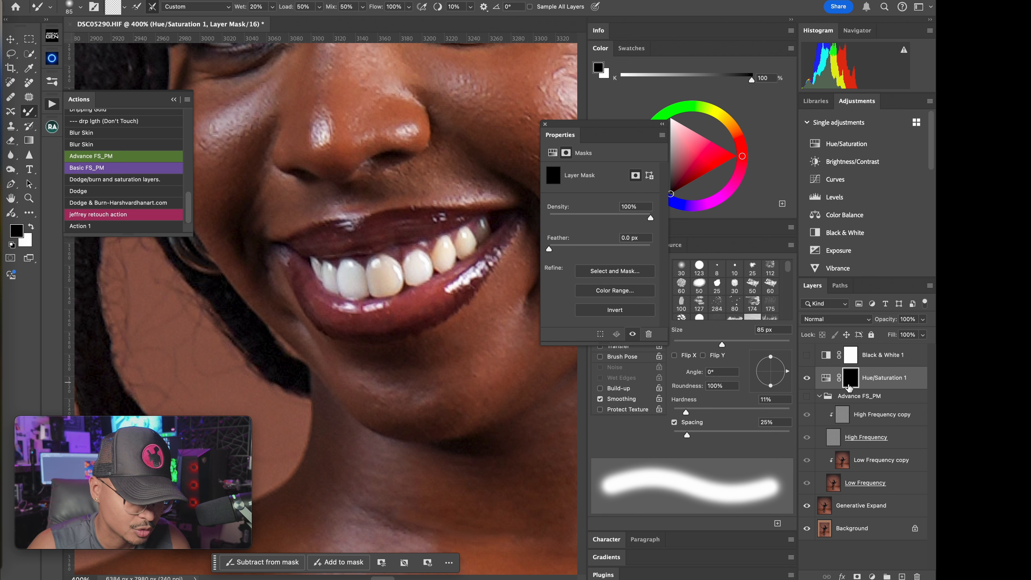
Step: Paint white over the teeth on the Hue/Saturation mask with a small Brush, reducing it from 18 to 15 and 12 px
key(b)
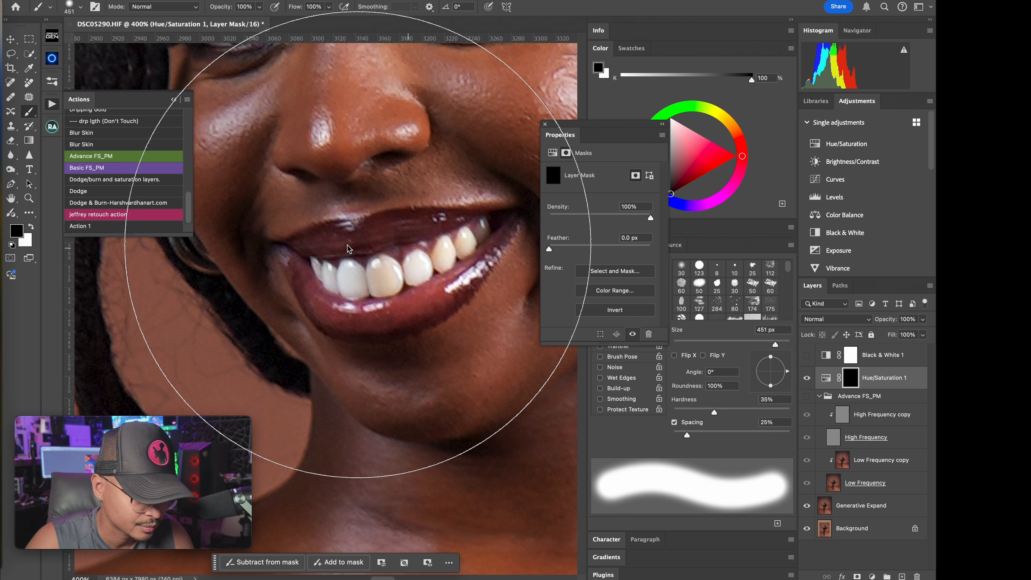
drag(358, 246, 320, 232)
mouse_move(405, 237)
mouse_down()
mouse_move(381, 229)
mouse_move(367, 239)
mouse_move(387, 248)
mouse_up()
key(bracketleft)
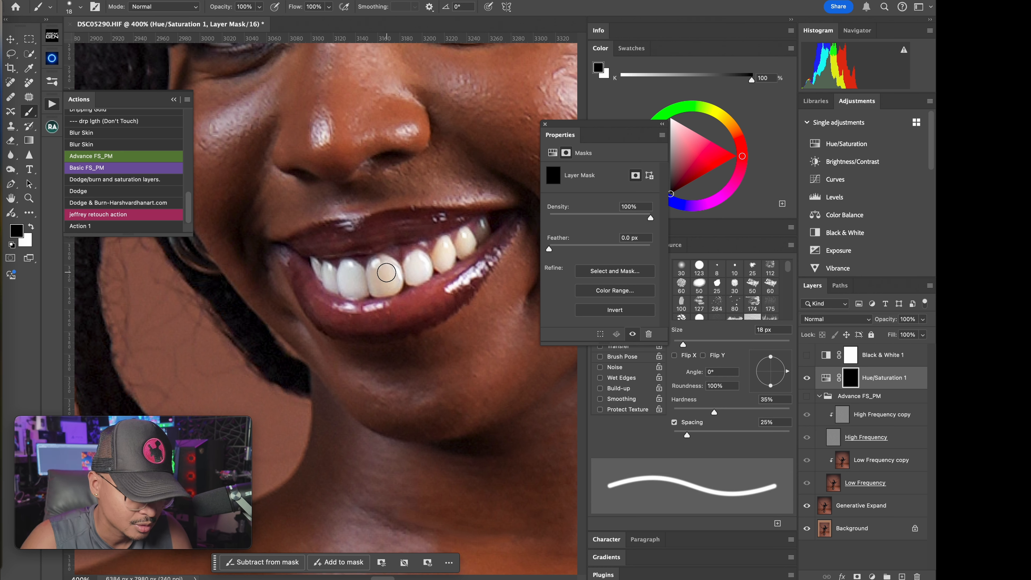
key(x)
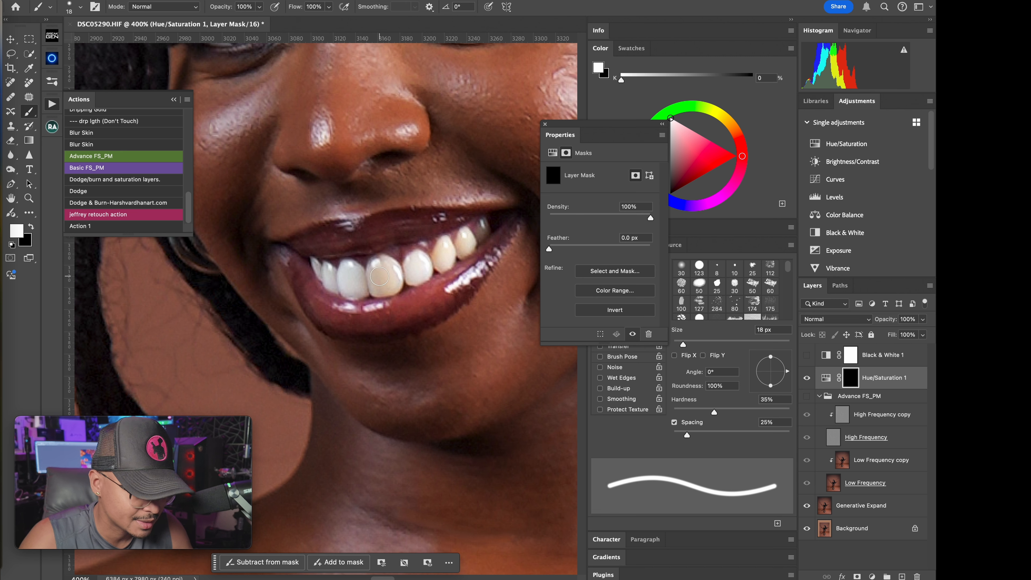
key(bracketleft)
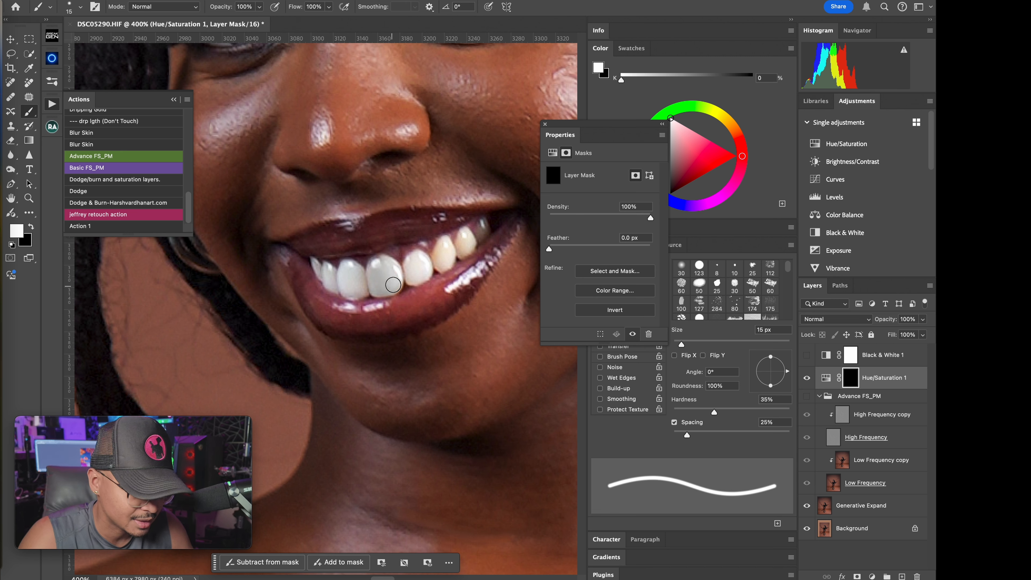
key(bracketleft)
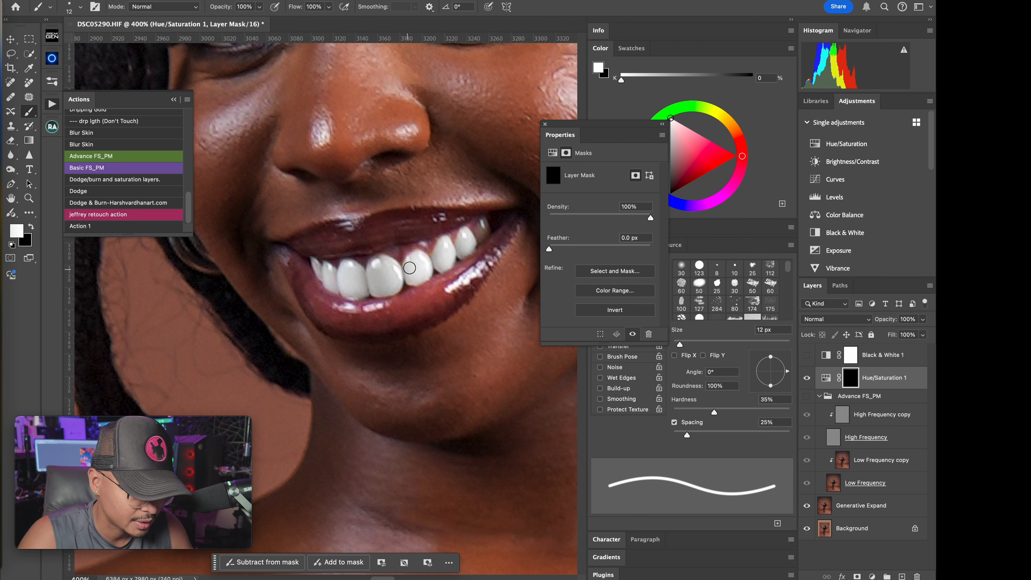
key(])
drag(333, 281, 321, 277)
drag(382, 295, 329, 286)
Step: Paint white over the whites of the eyes on the Hue/Saturation mask with a 12 px Brush at 10% flow
drag(371, 241, 387, 181)
drag(301, 9, 250, 16)
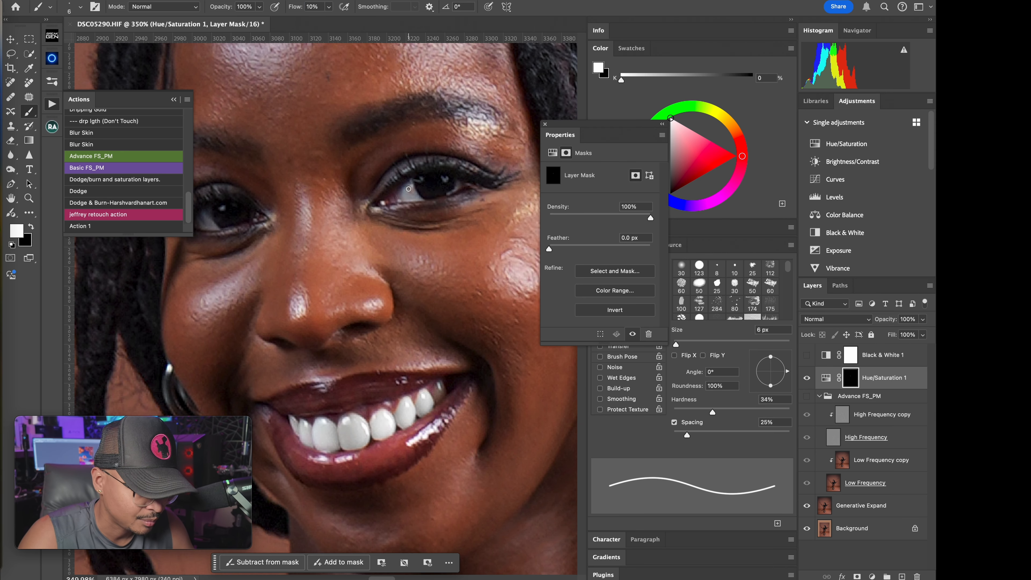
drag(410, 192, 415, 192)
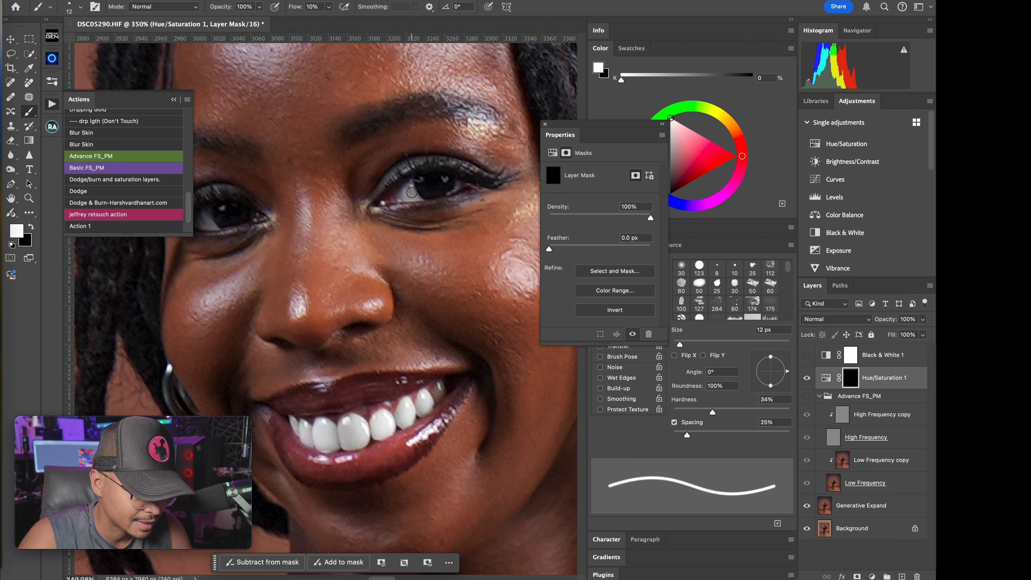
scroll(409, 185, left, 5)
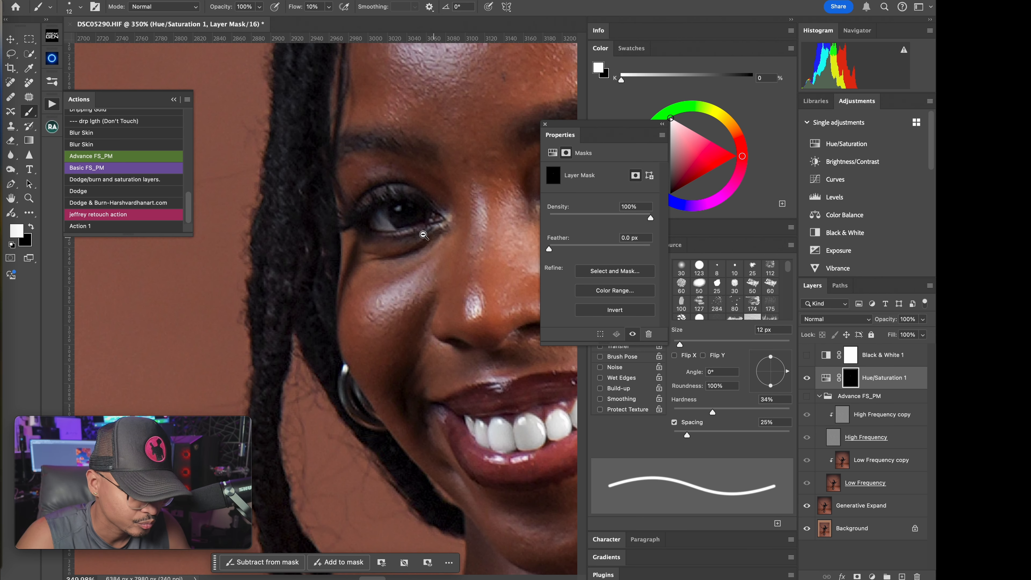
scroll(425, 236, down, 2)
drag(424, 236, 324, 317)
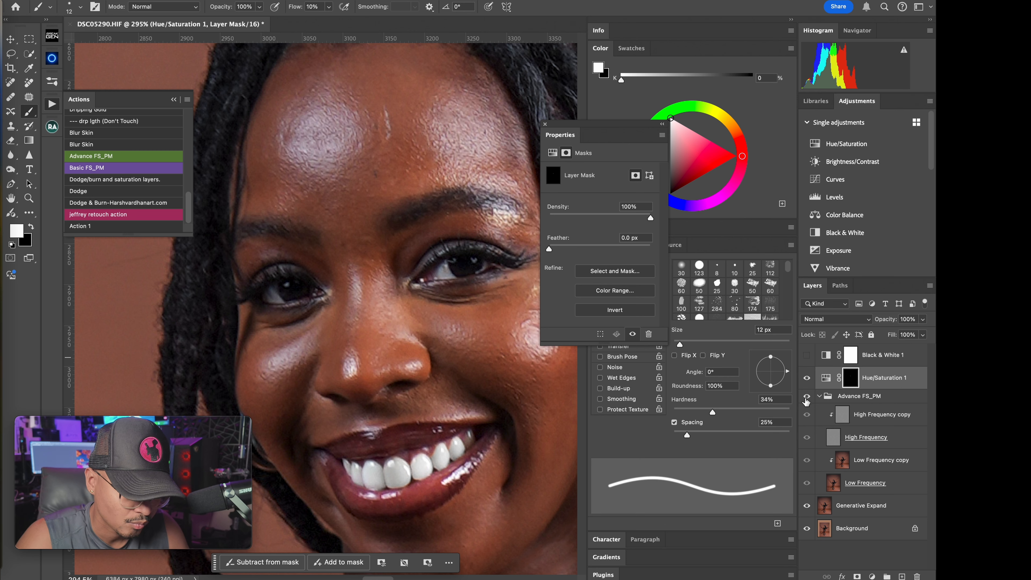
Step: Examine the legs, hip, arm and face for remaining uneven tones, with the Mixer Brush at 111 px on the Low Frequency copy layer
click(834, 487)
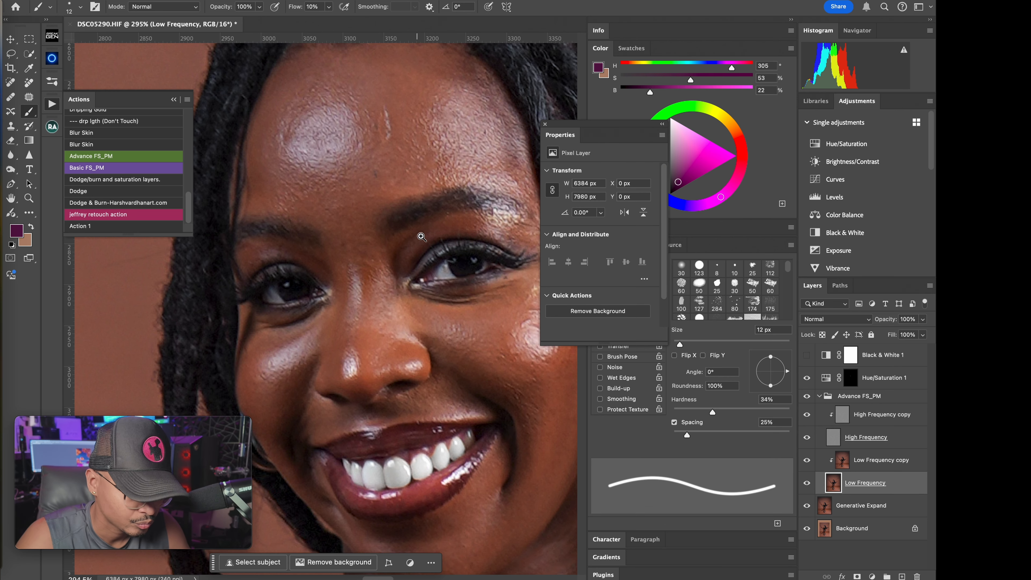
mouse_move(421, 236)
mouse_down()
mouse_move(384, 225)
mouse_move(400, 245)
mouse_move(438, 244)
mouse_up()
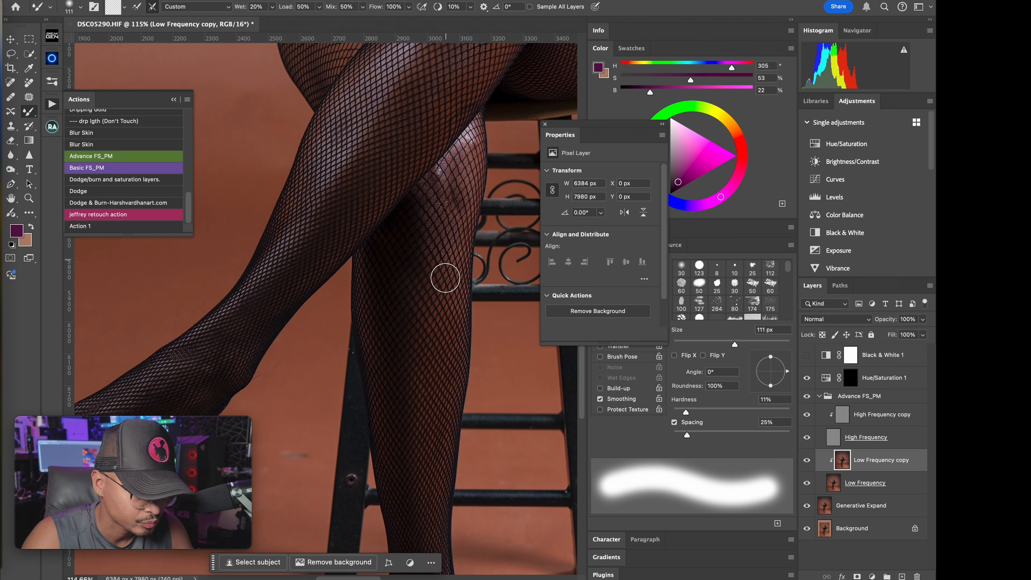
drag(453, 277, 443, 177)
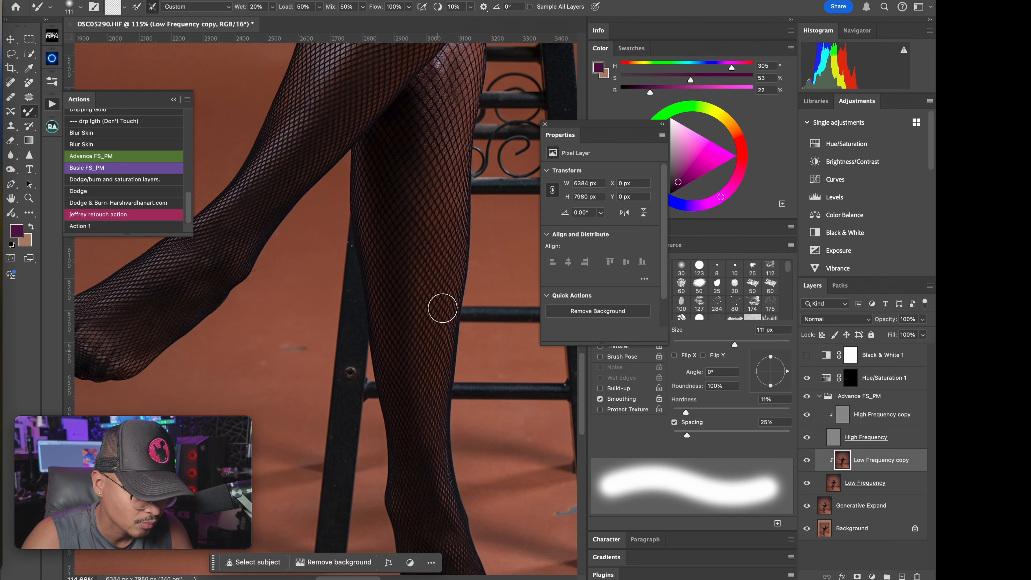
drag(395, 345, 436, 410)
drag(451, 203, 435, 325)
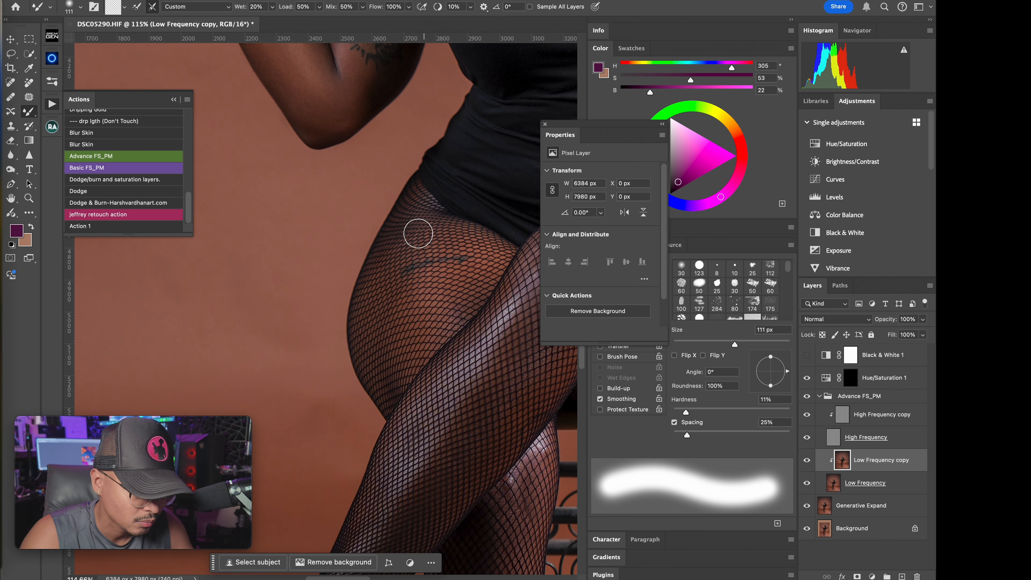
drag(403, 238, 458, 360)
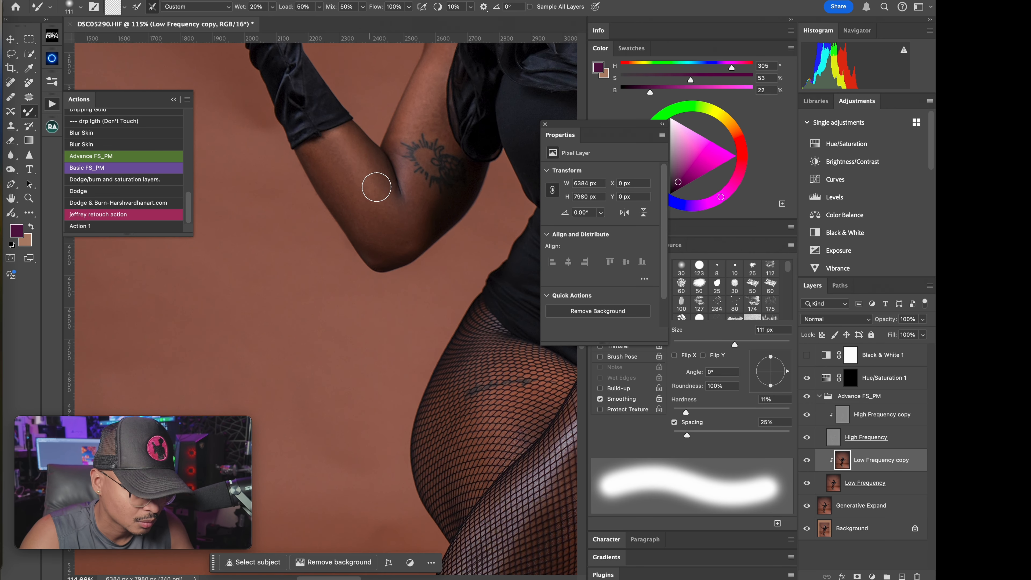
drag(449, 122, 370, 253)
drag(489, 195, 384, 247)
mouse_move(464, 126)
mouse_down()
mouse_move(396, 235)
mouse_move(412, 300)
mouse_up()
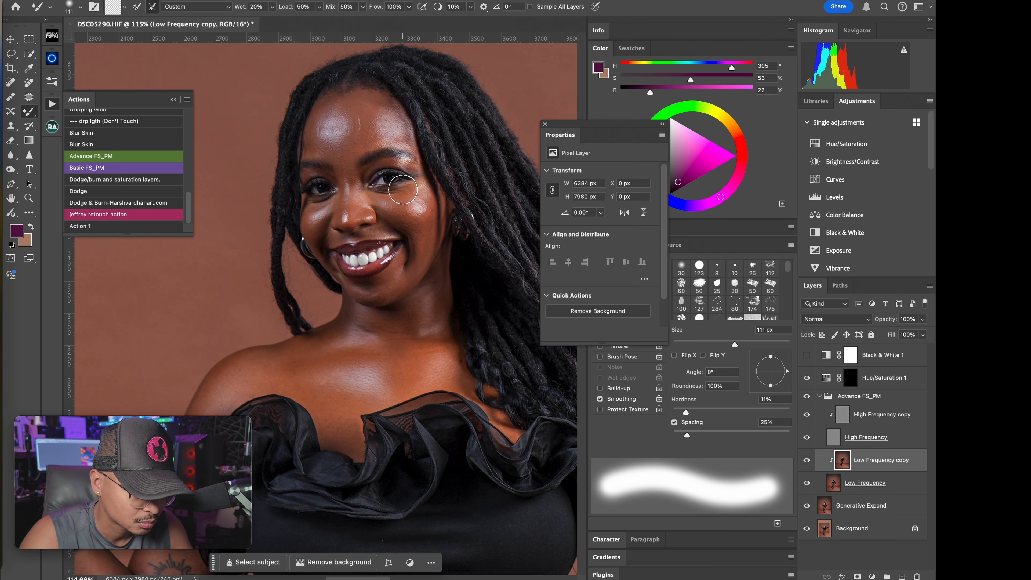
Step: Blend uneven tones on the forehead and face with the Mixer Brush, reducing it to 82 and 54 px
ctrl+alt+drag(367, 117, 353, 118)
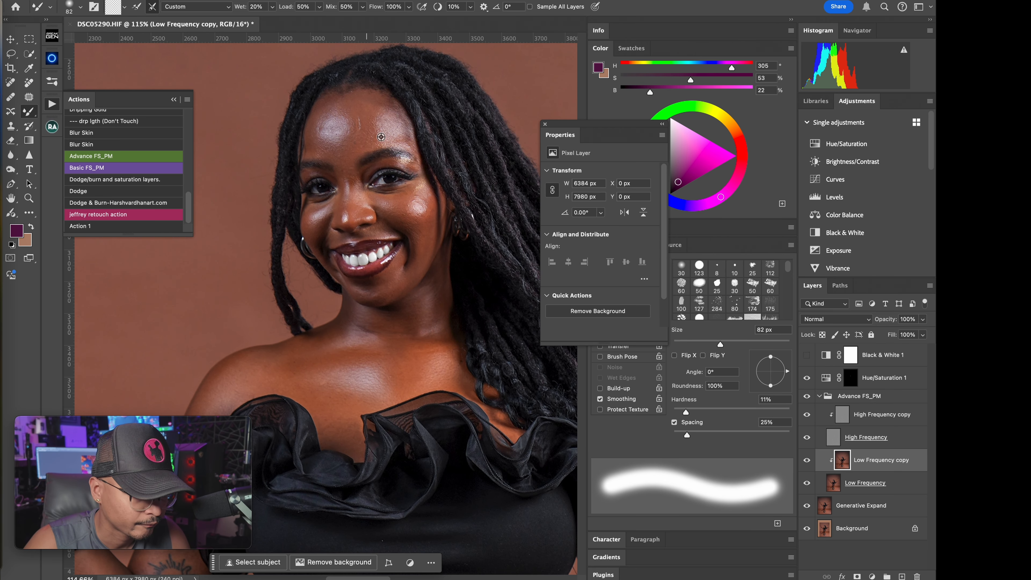
ctrl+alt+drag(400, 140, 391, 141)
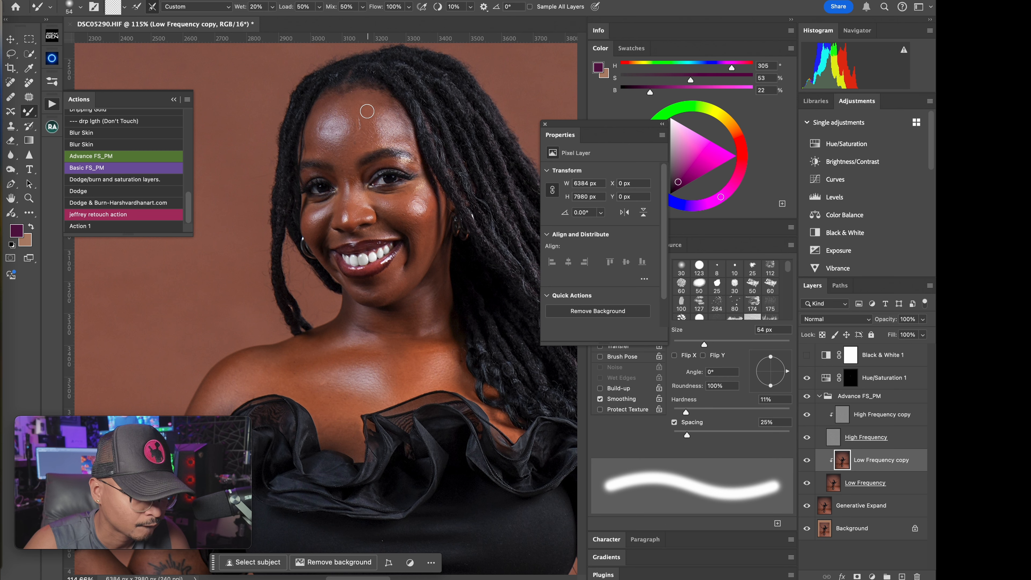
scroll(355, 176, down, 3)
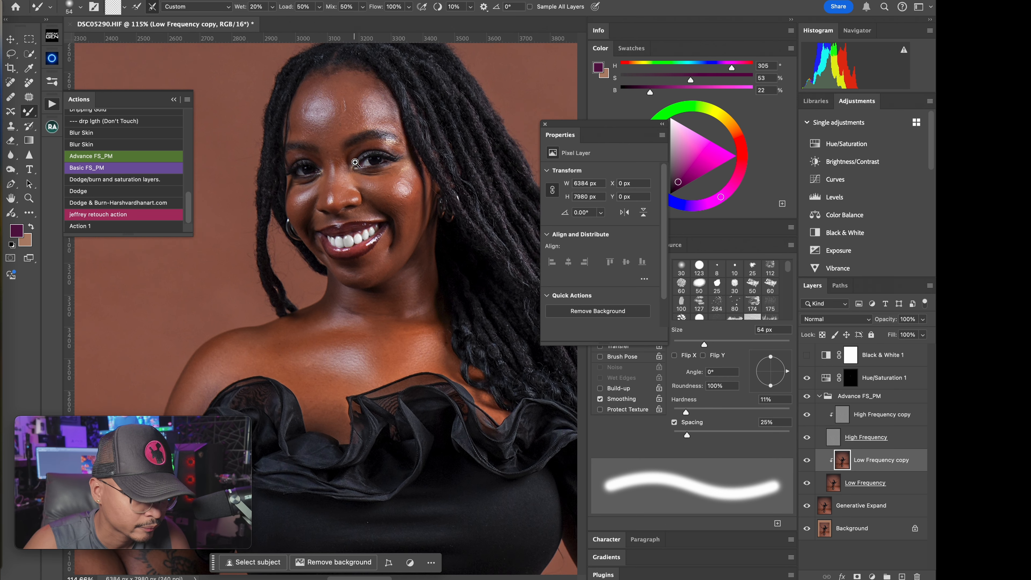
drag(375, 267, 355, 233)
super+drag(347, 320, 359, 281)
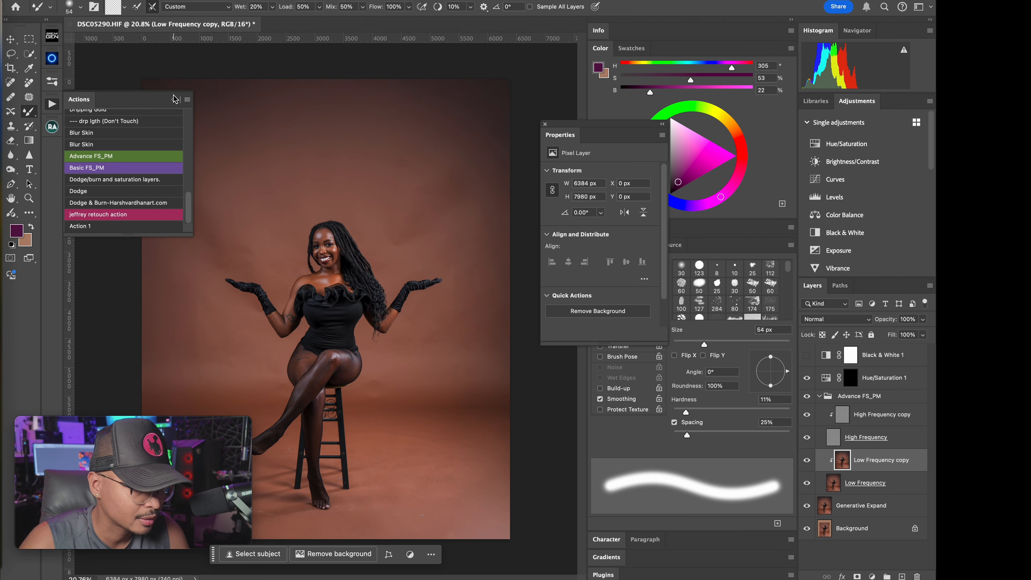
Step: Duplicate the Low Frequency copy layer and apply a Surface Blur with radius 79 pixels and threshold 10 levels to the duplicate
click(174, 99)
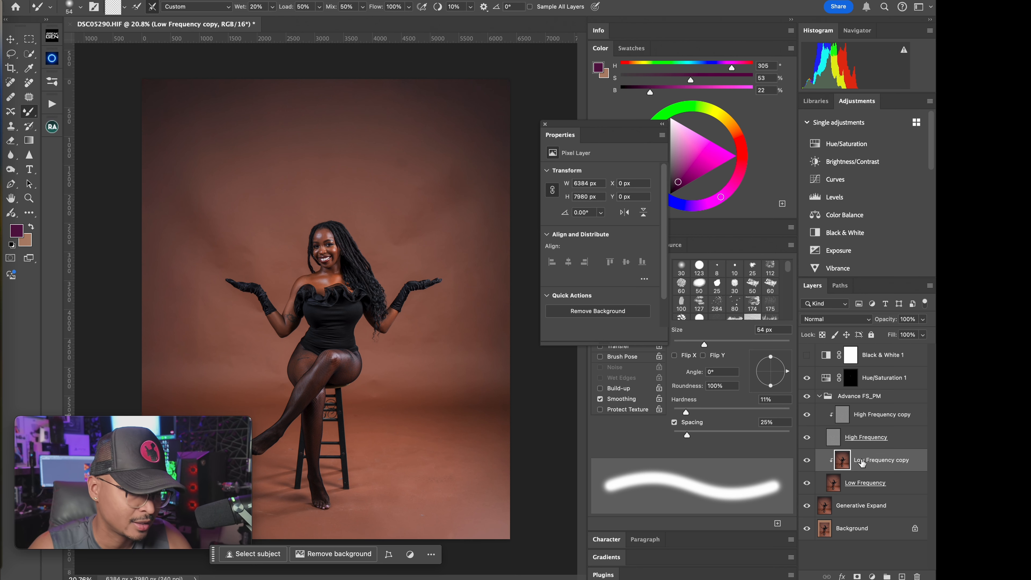
key(super+j)
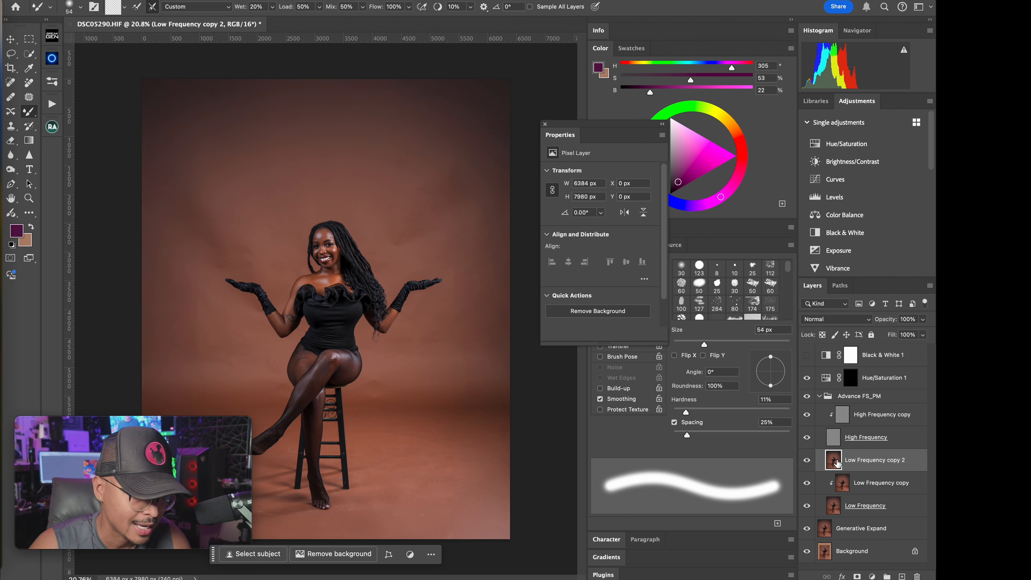
click(286, 1)
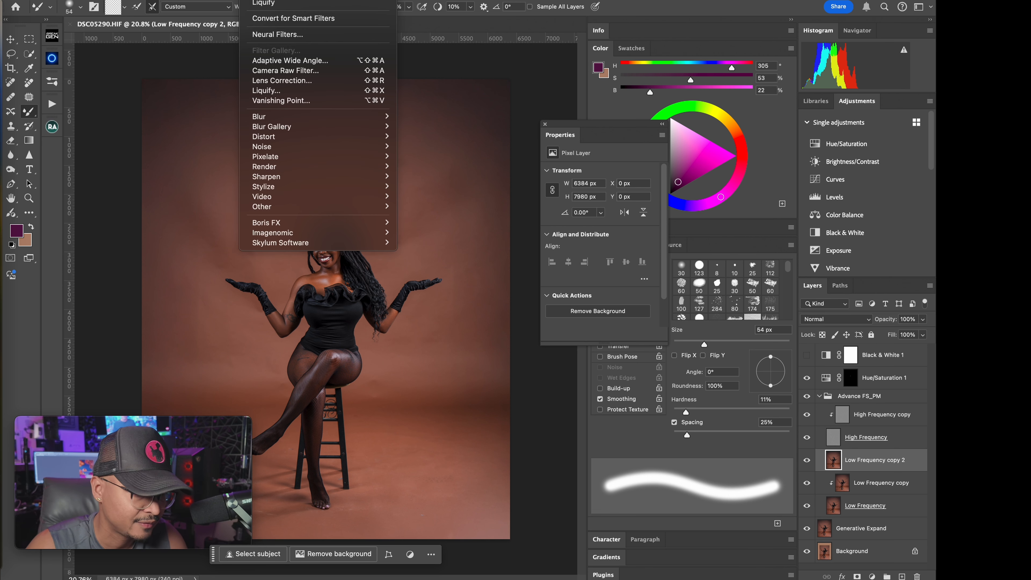
mouse_move(369, 117)
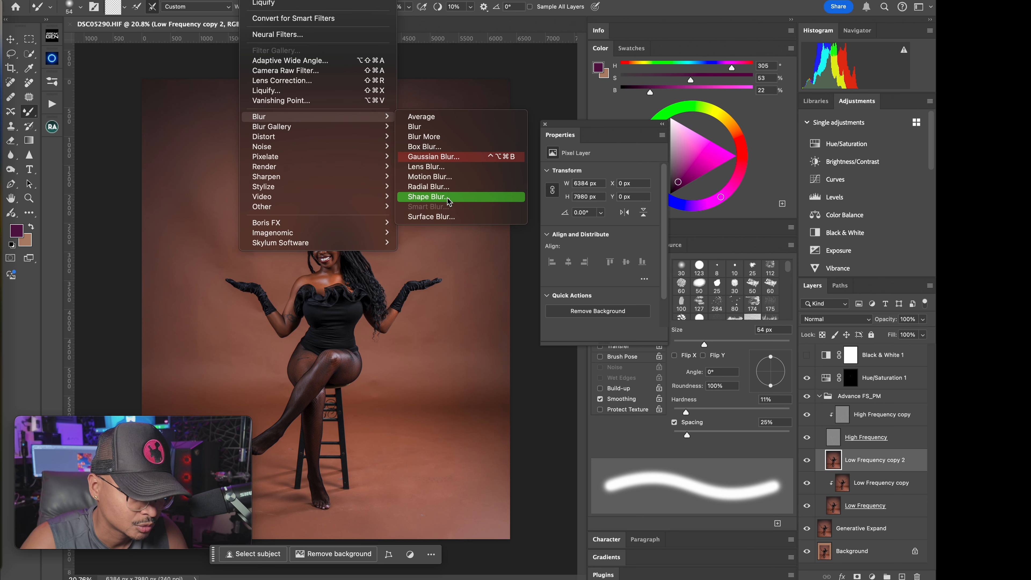
click(448, 218)
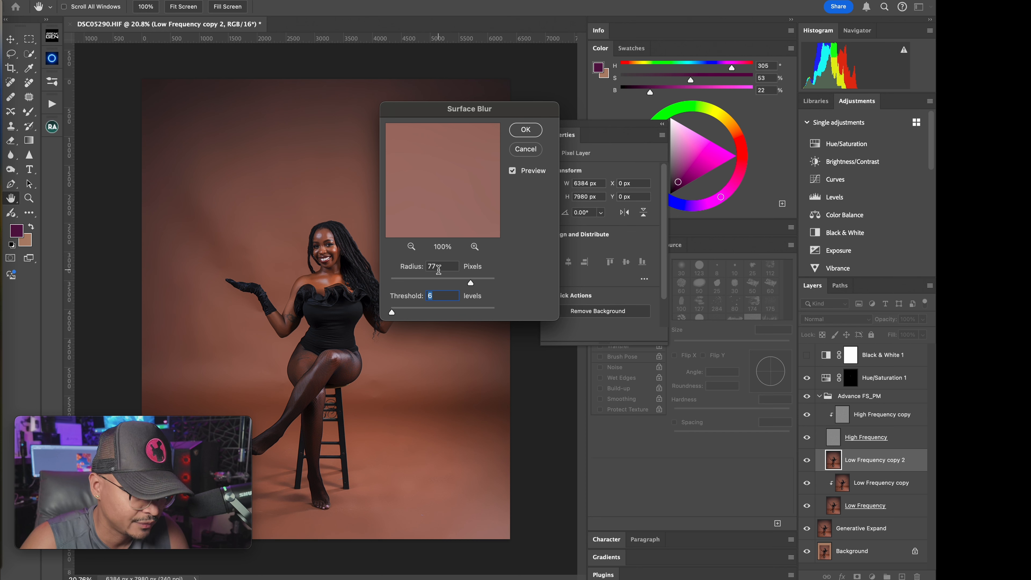
click(479, 283)
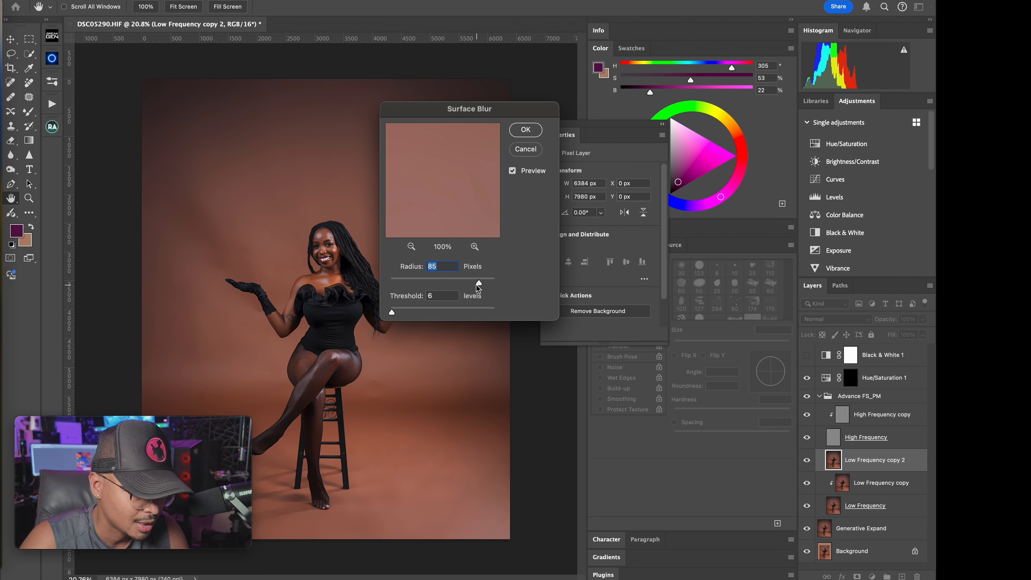
drag(478, 287, 473, 289)
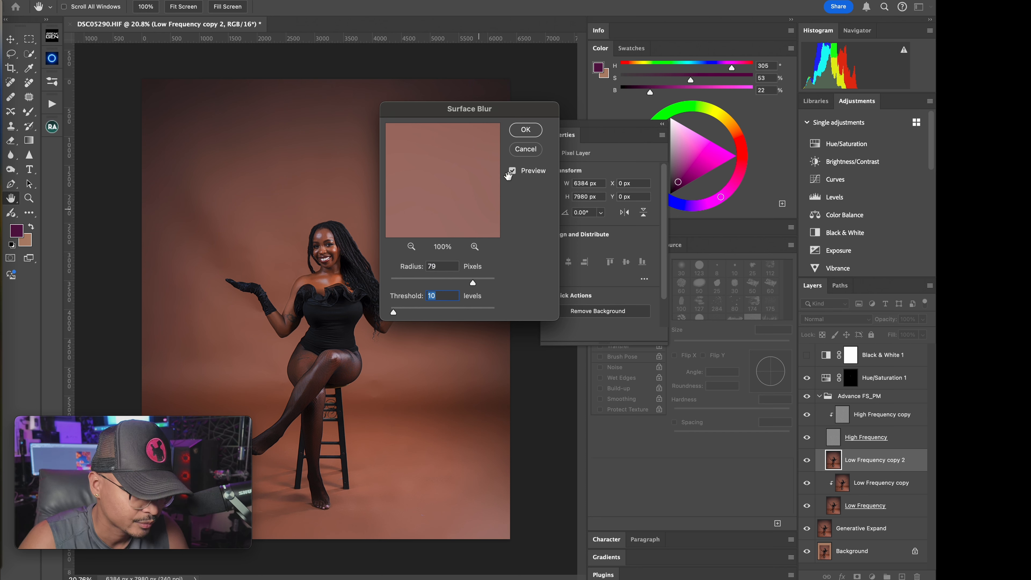
click(535, 133)
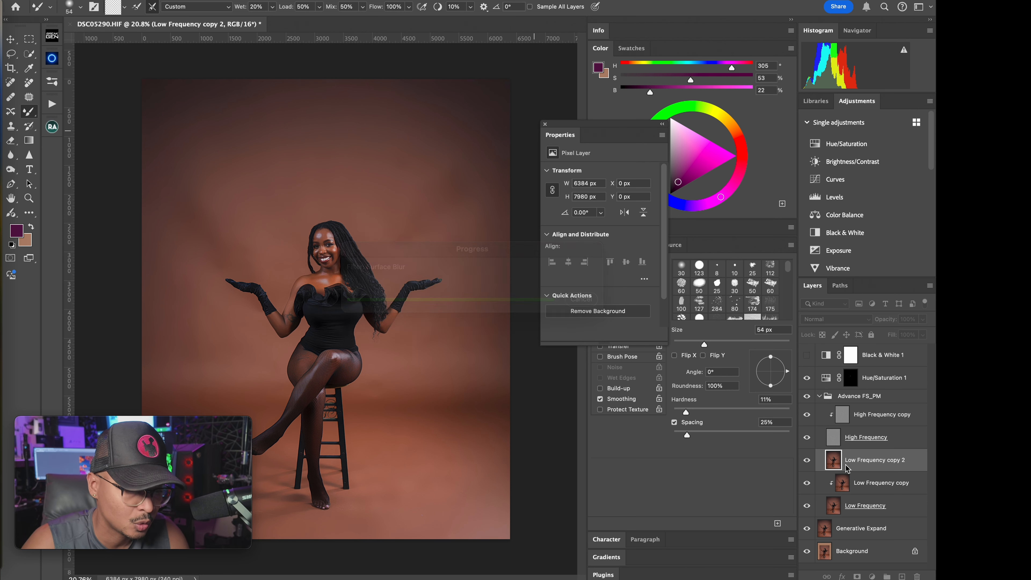
Step: Add a layer mask to Low Frequency copy 2 and paint black over the woman with a large hard Brush at 100% flow
click(857, 576)
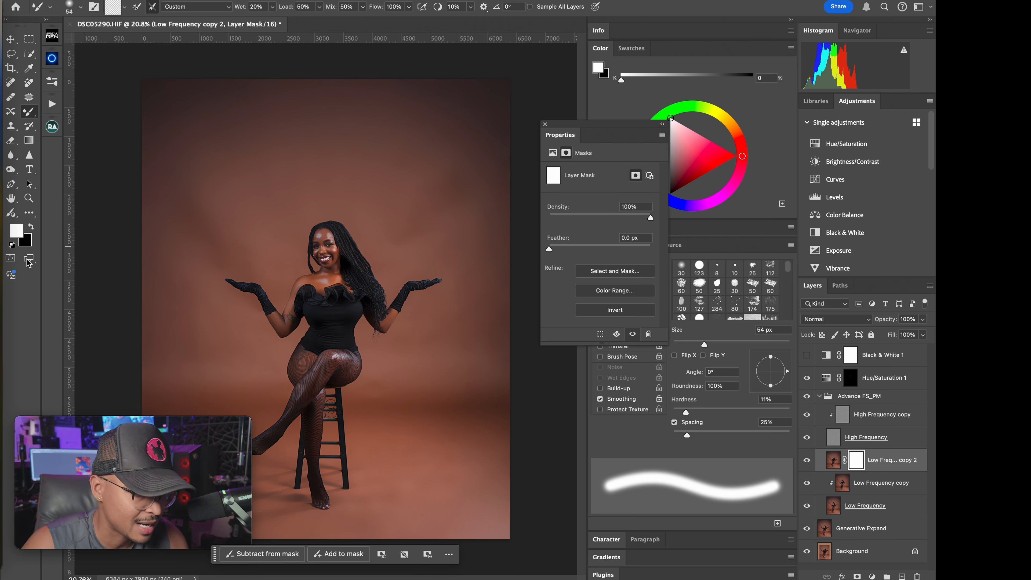
key(shift+b)
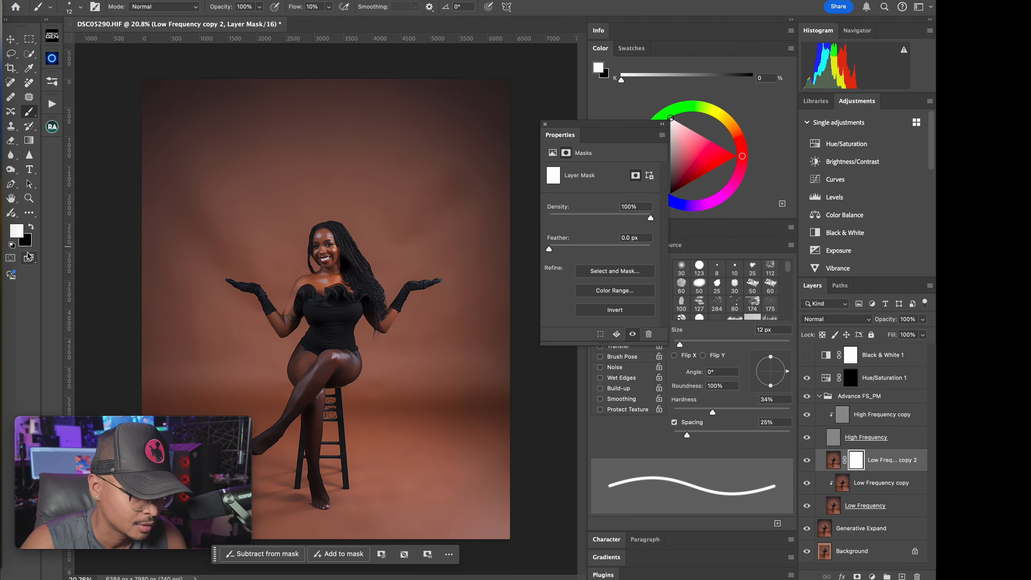
click(31, 228)
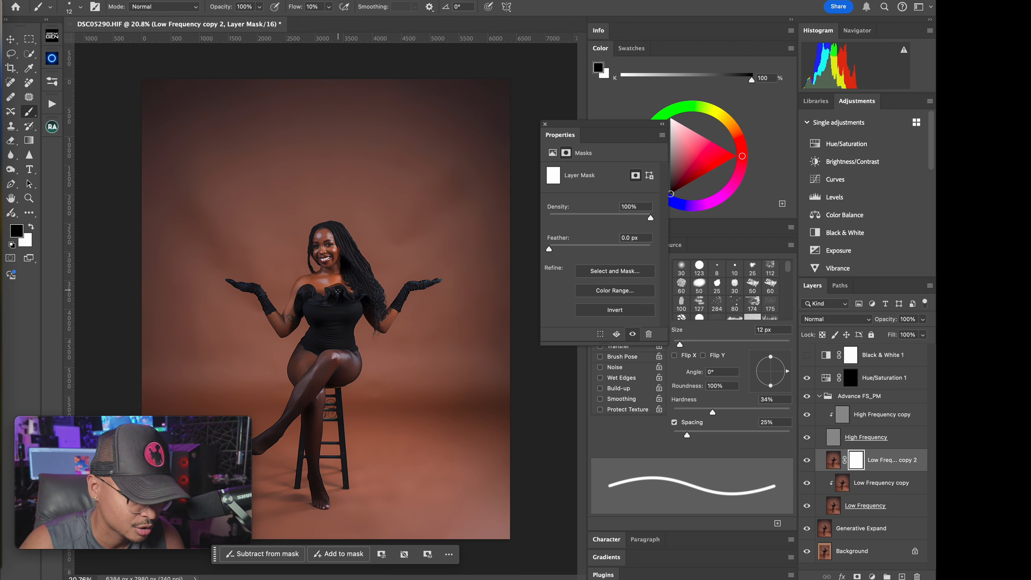
mouse_move(338, 291)
mouse_down()
mouse_move(358, 292)
mouse_move(333, 304)
mouse_up()
drag(328, 292, 323, 300)
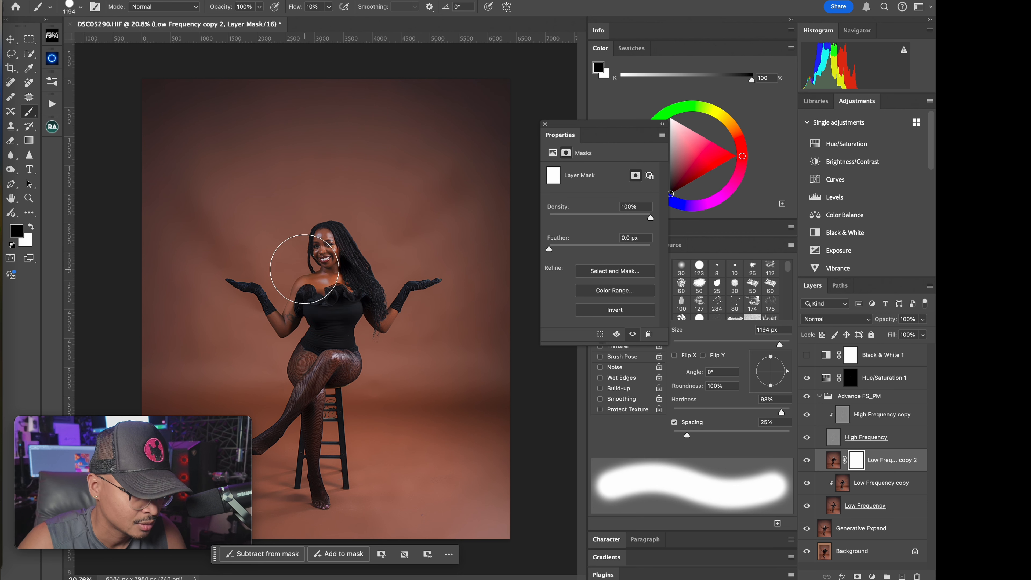
drag(295, 6, 460, 50)
mouse_move(327, 281)
mouse_down()
mouse_move(313, 281)
mouse_move(329, 262)
mouse_move(355, 317)
mouse_up()
mouse_move(365, 309)
mouse_down()
mouse_move(350, 307)
mouse_move(371, 315)
mouse_move(339, 346)
mouse_move(351, 350)
mouse_move(350, 369)
mouse_up()
drag(311, 374, 313, 419)
mouse_move(319, 430)
mouse_down()
mouse_move(298, 431)
mouse_move(300, 340)
mouse_move(259, 292)
mouse_move(280, 321)
mouse_move(349, 275)
mouse_up()
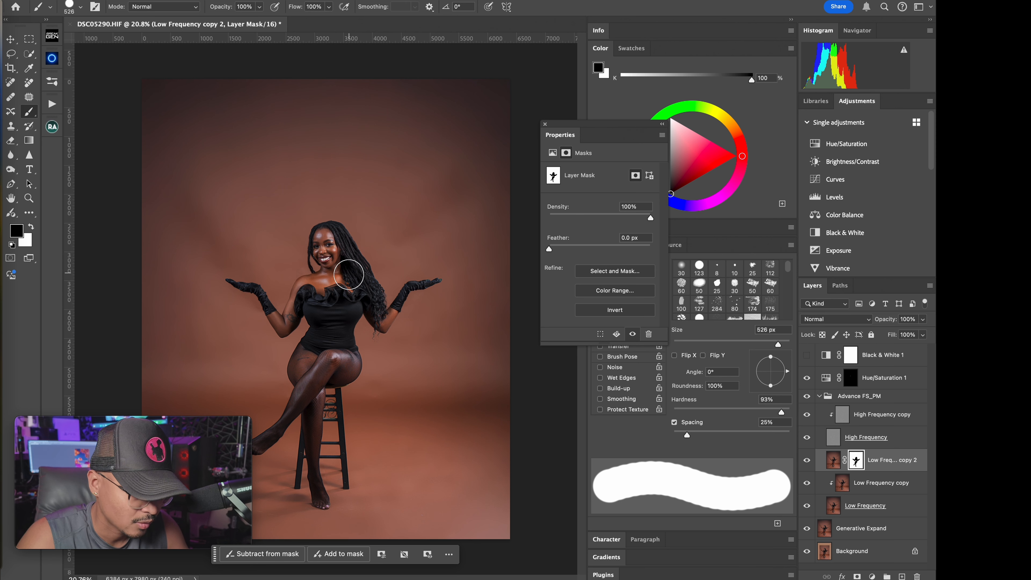
Step: Touch up the mask over the hair and torso in black with the Brush reduced to about 332 px
drag(382, 308, 368, 307)
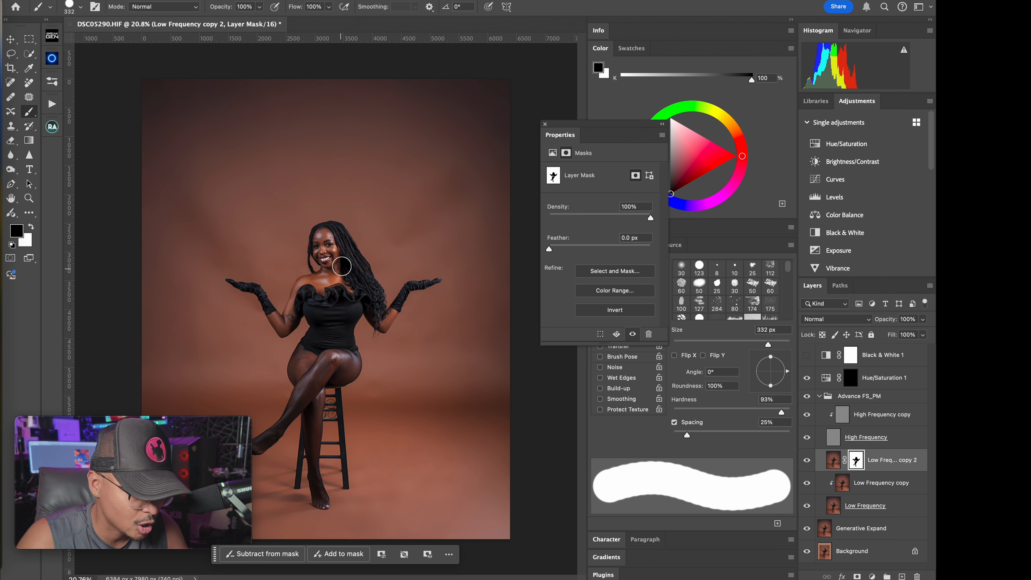
drag(334, 262, 347, 263)
drag(327, 315, 316, 315)
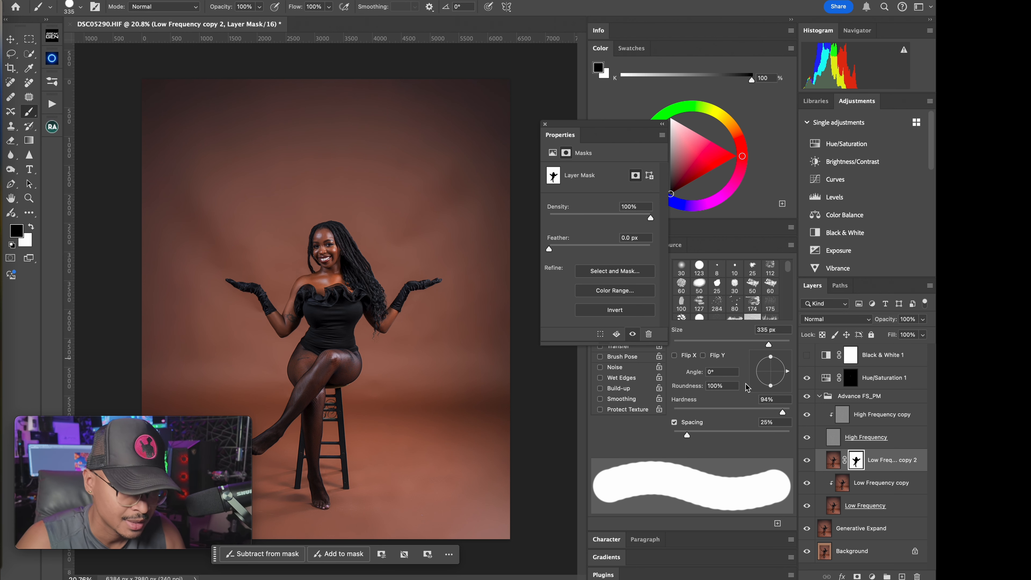
Step: Rename the Hue/Saturation 1 layer as teeth and delete the Black & White 1 layer
click(867, 394)
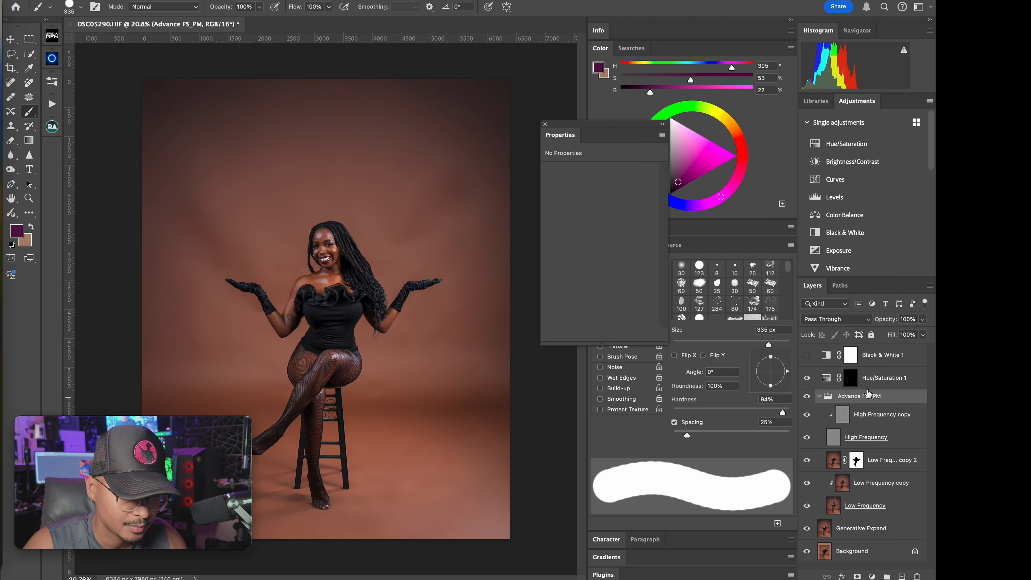
click(855, 374)
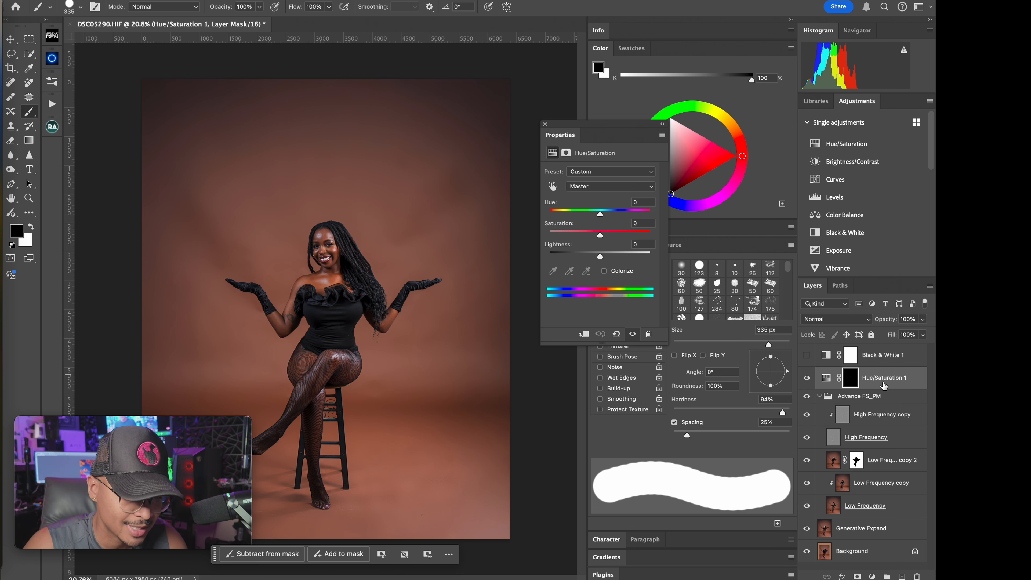
text(teeth)
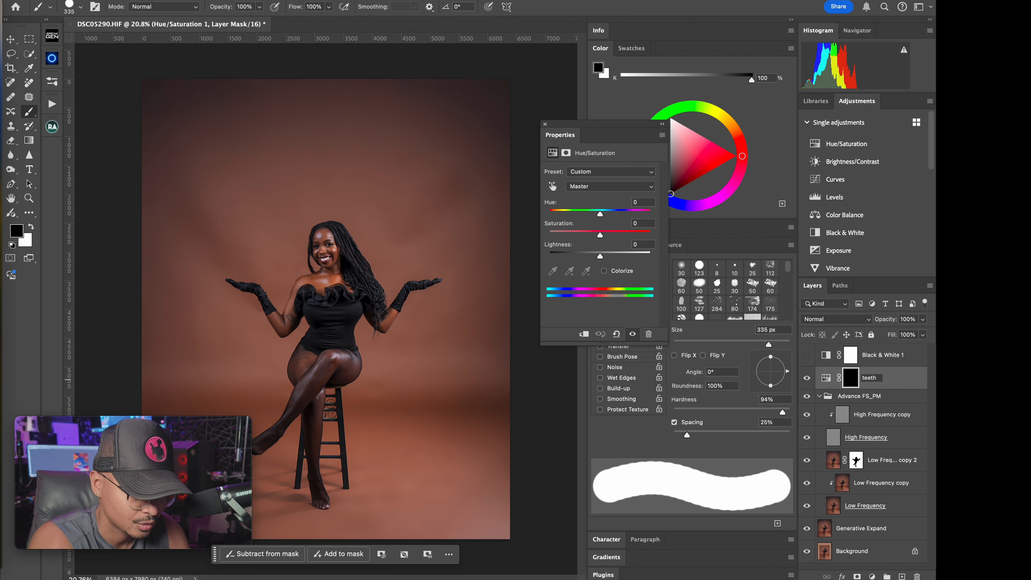
key(Return)
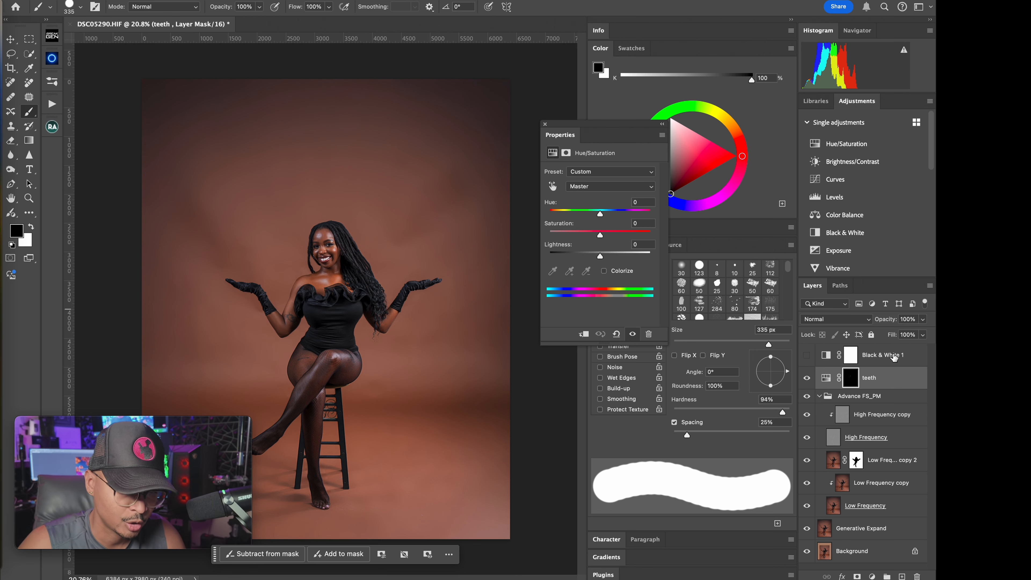
drag(892, 357, 917, 576)
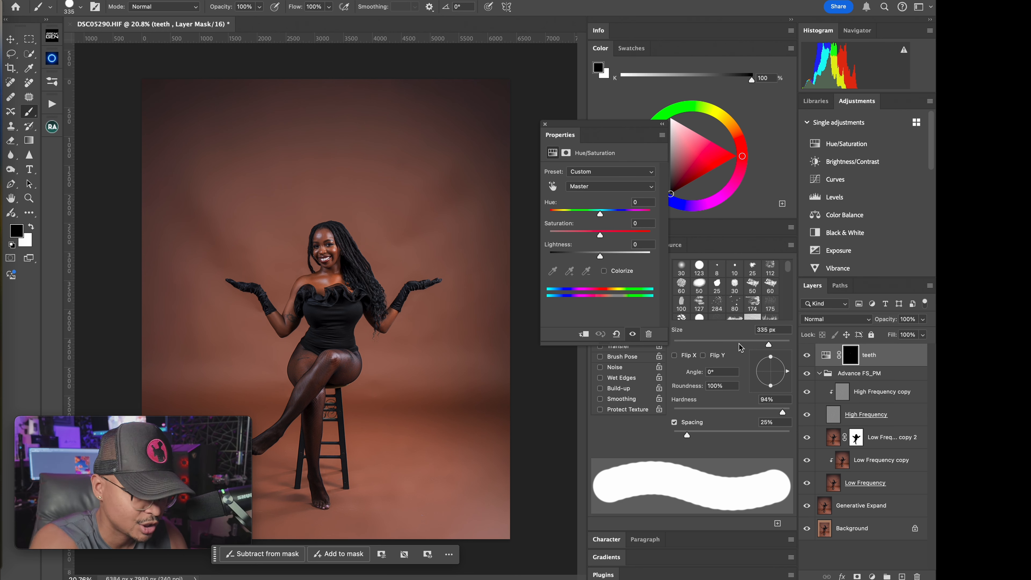
Step: Stamp the visible layers into a new top layer and lasso a tall oval of backdrop above the raised hand on the image's left side
key(super+alt+shift+e)
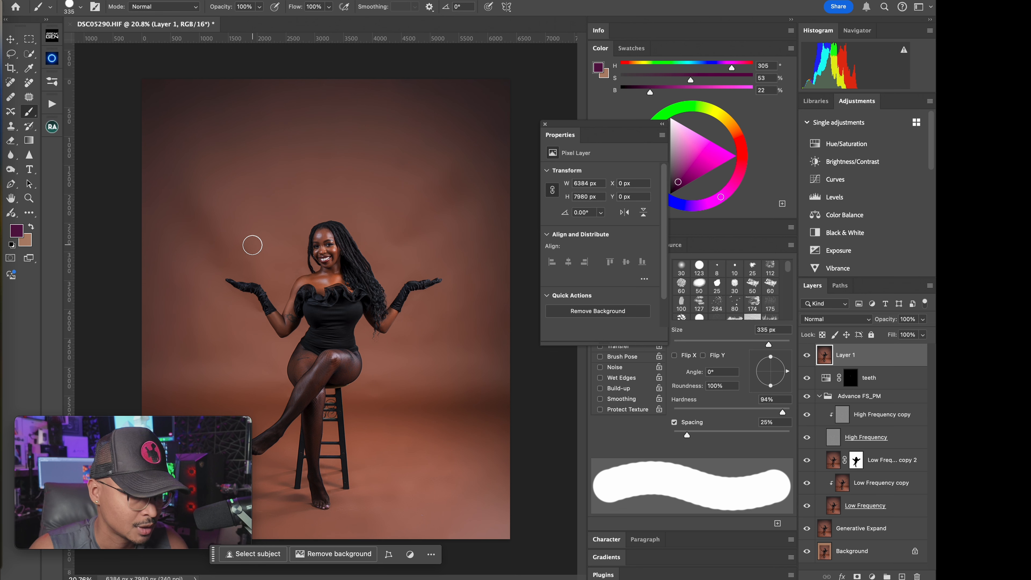
key(l)
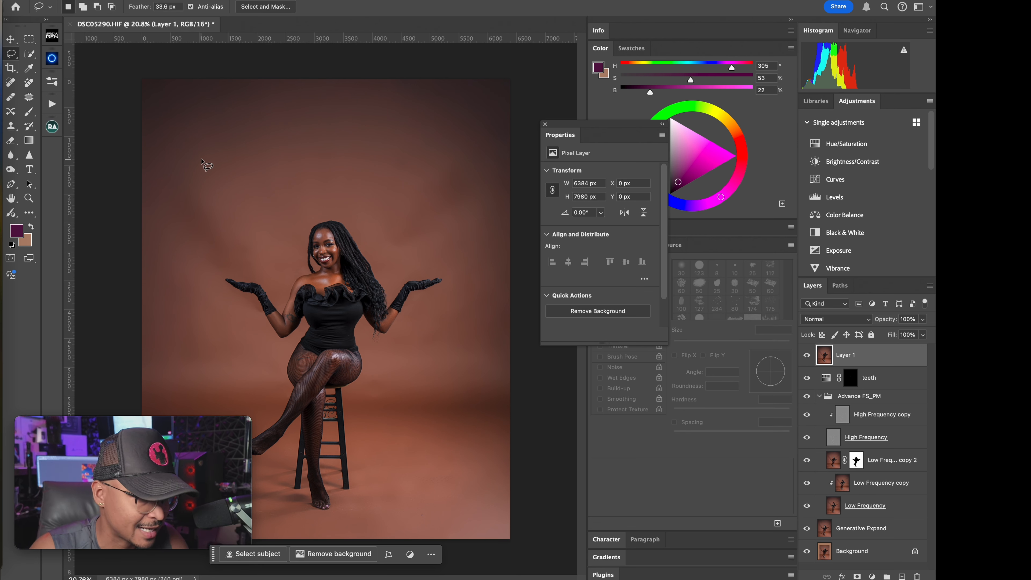
mouse_move(195, 133)
mouse_down()
mouse_move(207, 266)
mouse_move(254, 287)
mouse_move(287, 215)
mouse_move(296, 154)
mouse_move(232, 118)
mouse_move(198, 139)
mouse_move(187, 199)
mouse_move(196, 253)
mouse_up()
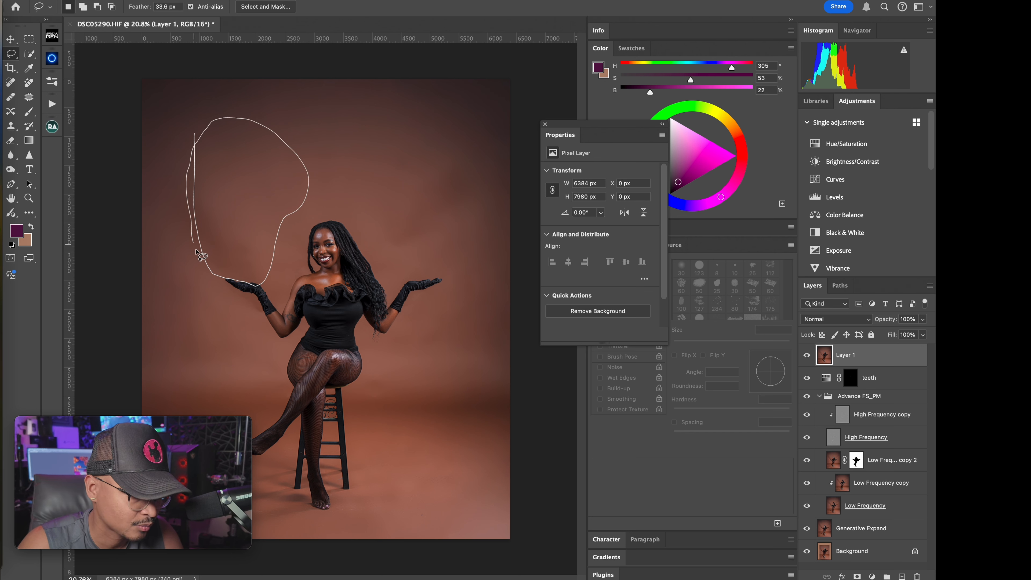
drag(290, 256, 300, 218)
Step: Generate a "Gold Foil balloon Number 3" in the selected area with Generative Fill and choose the second variation
click(197, 307)
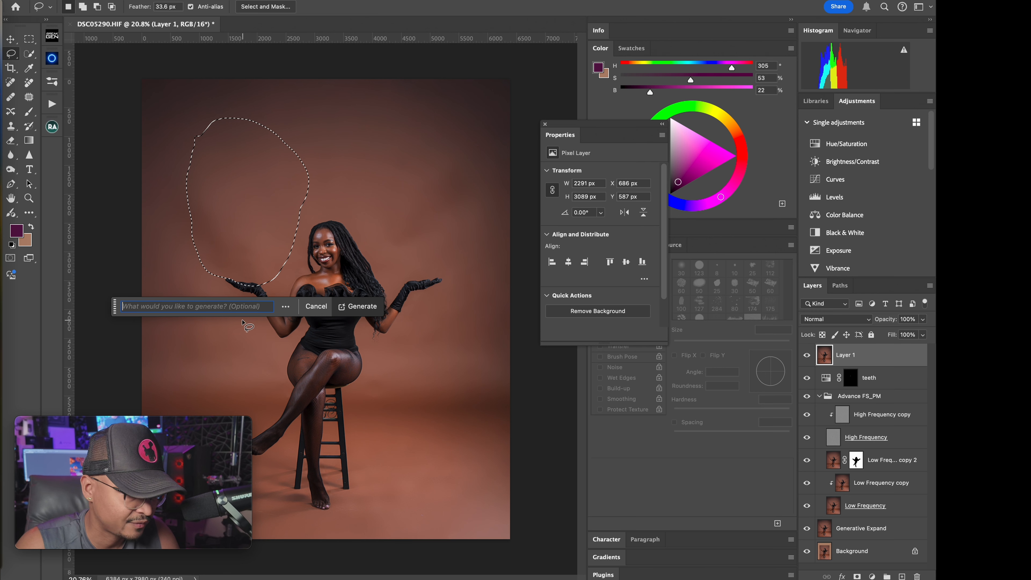
text(G)
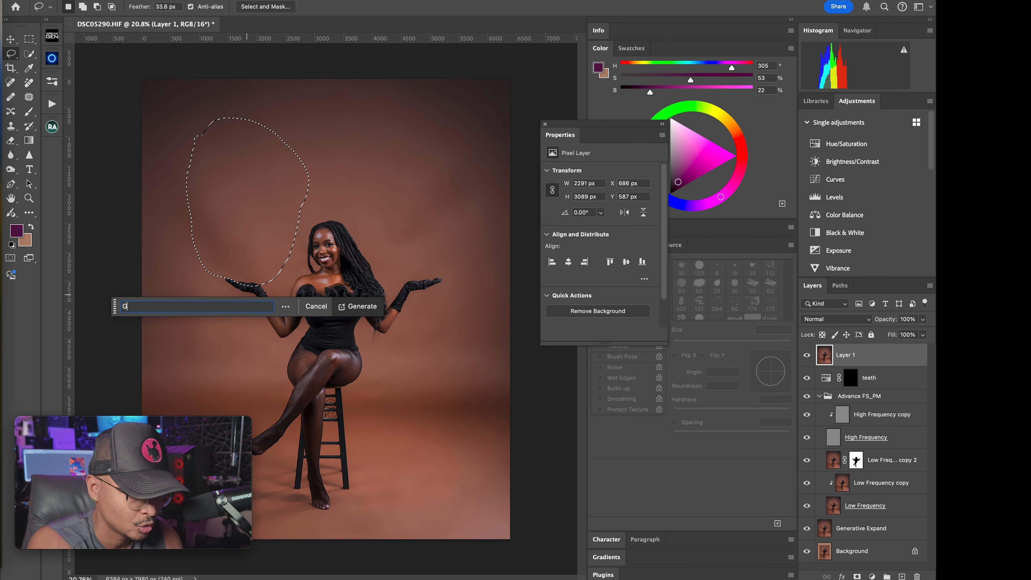
text(old Foil balloon)
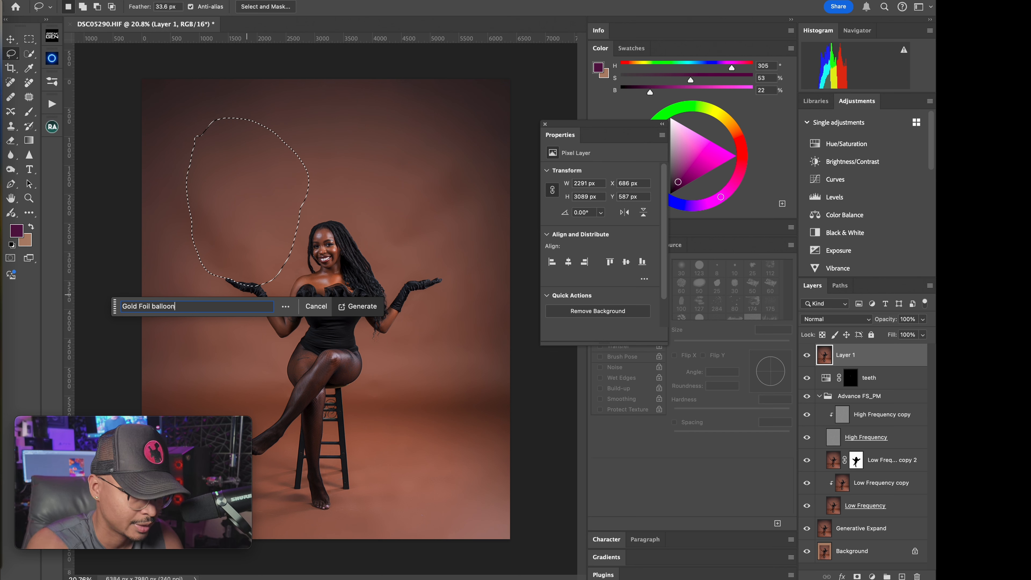
text(Numb)
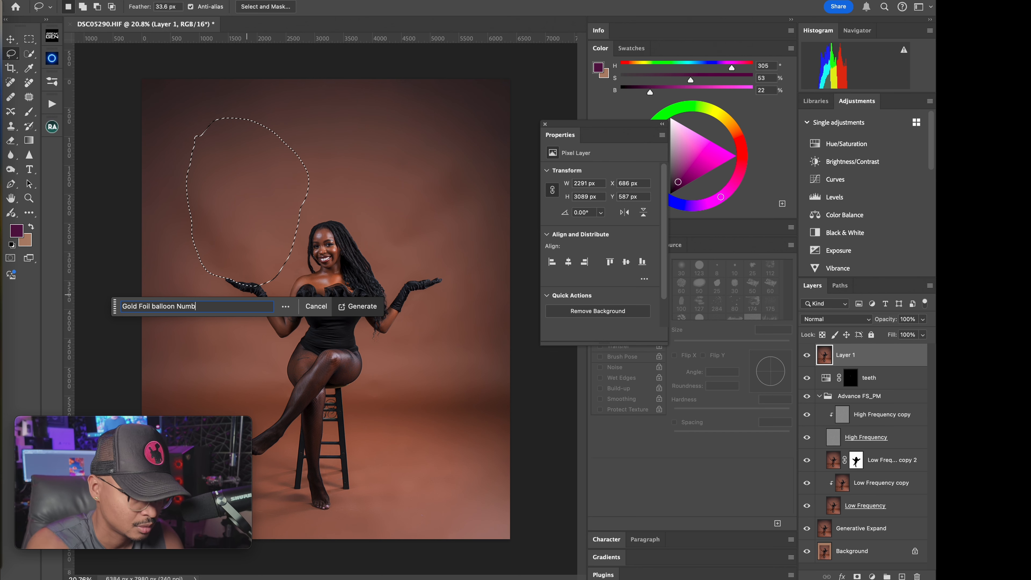
text(er 3)
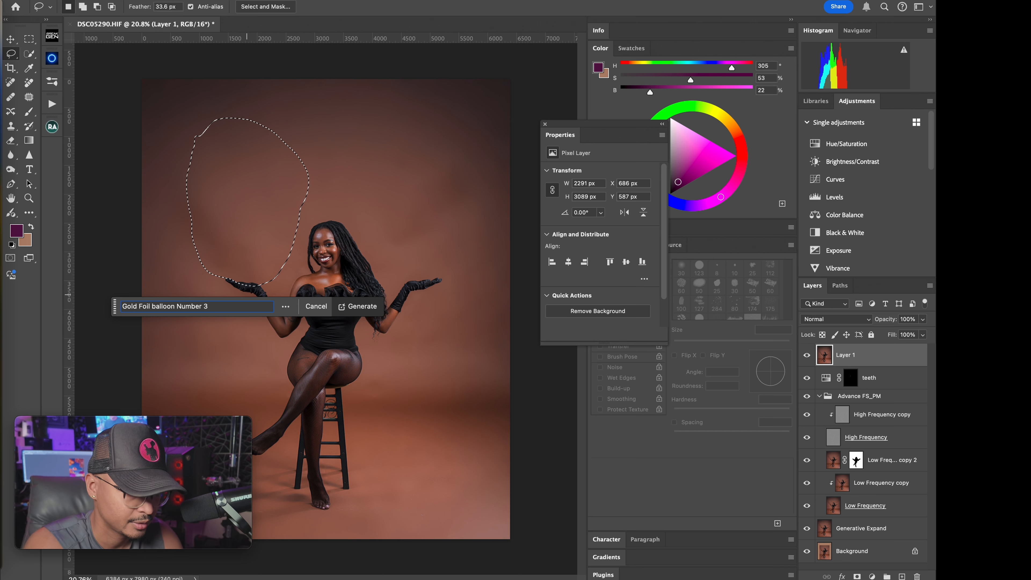
key(Return)
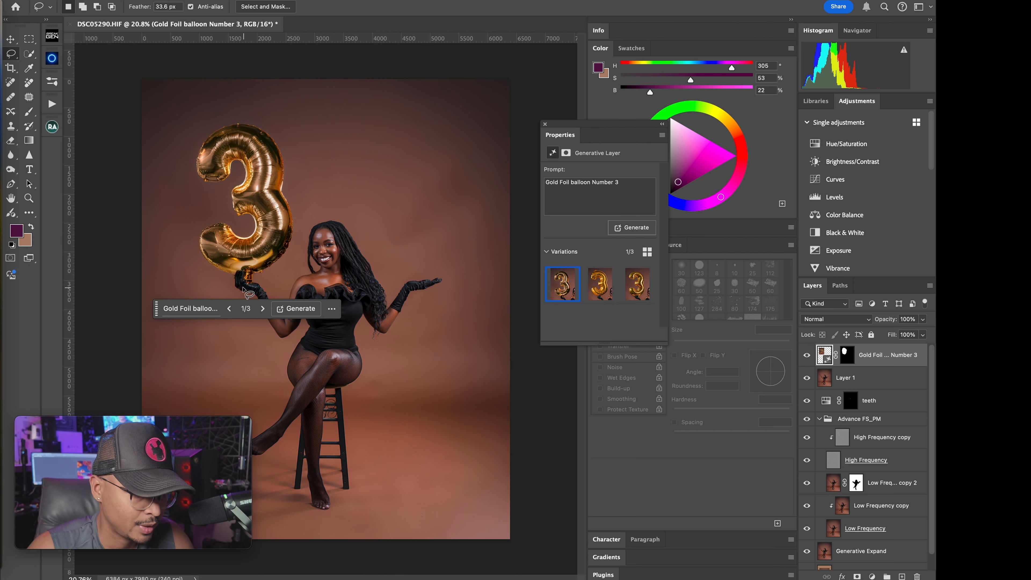
drag(234, 263, 377, 277)
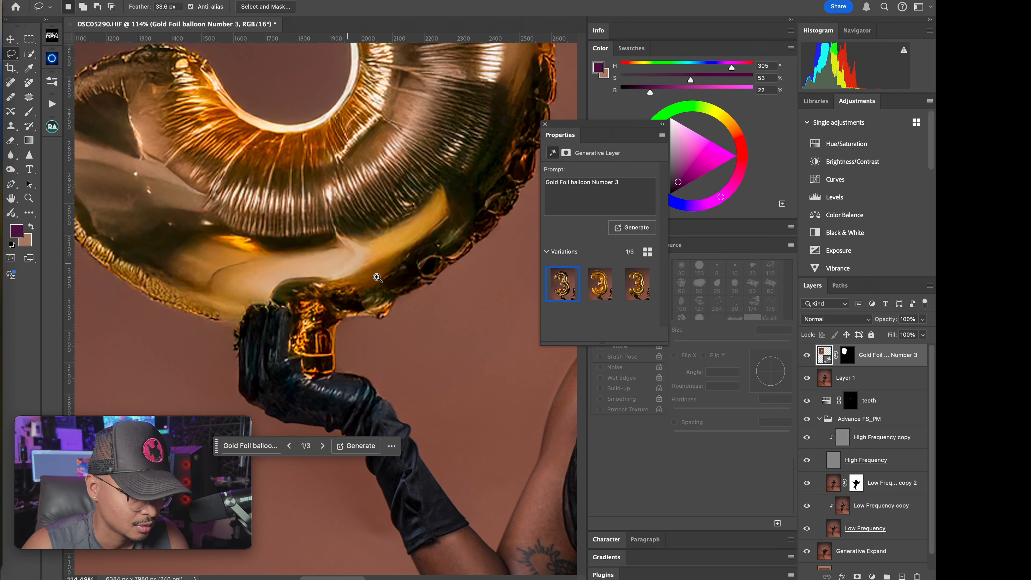
click(600, 293)
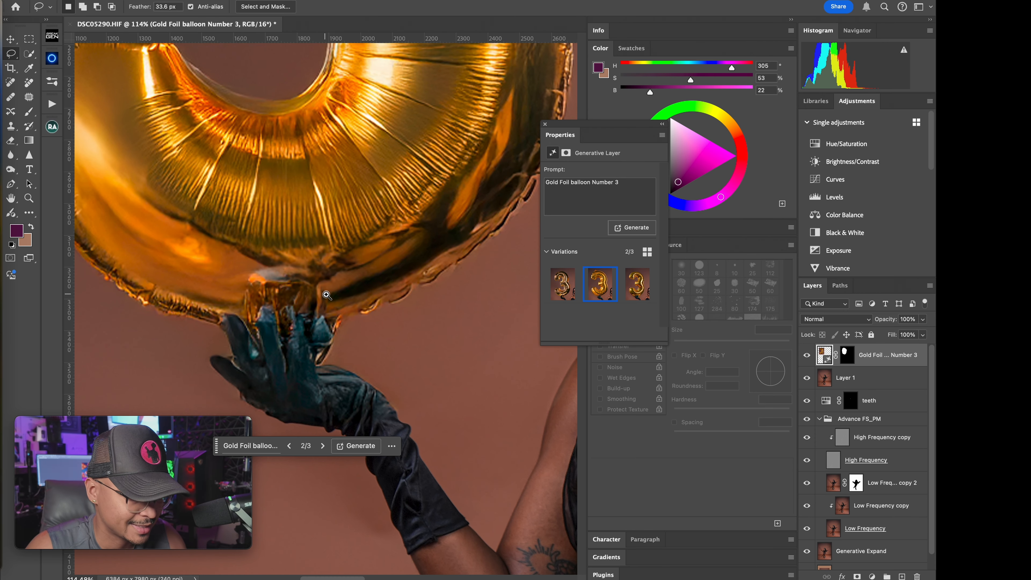
Step: Compare the variations of the number 3 balloon at the raised hand and choose the first one
drag(318, 296, 354, 290)
click(638, 290)
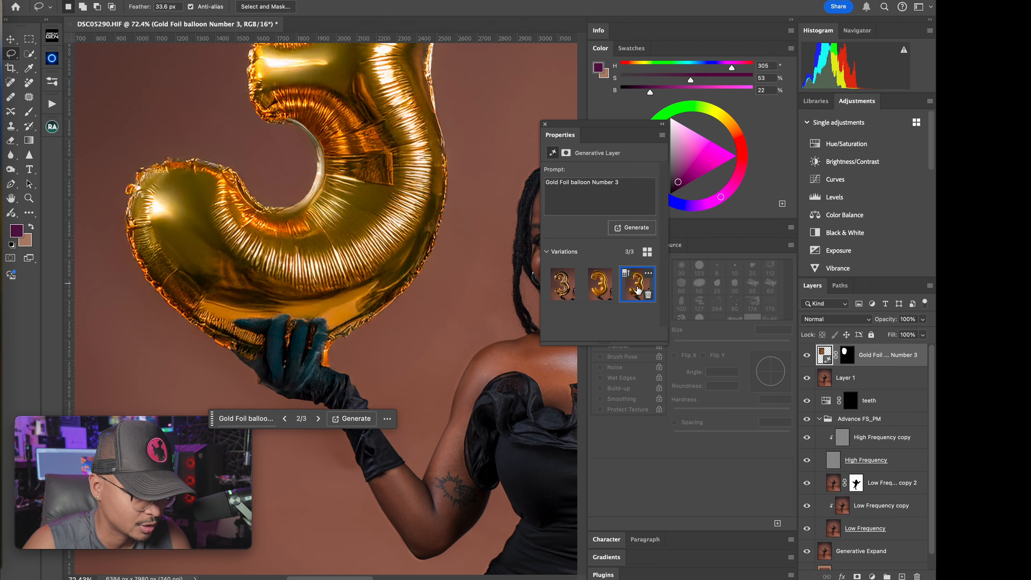
click(570, 287)
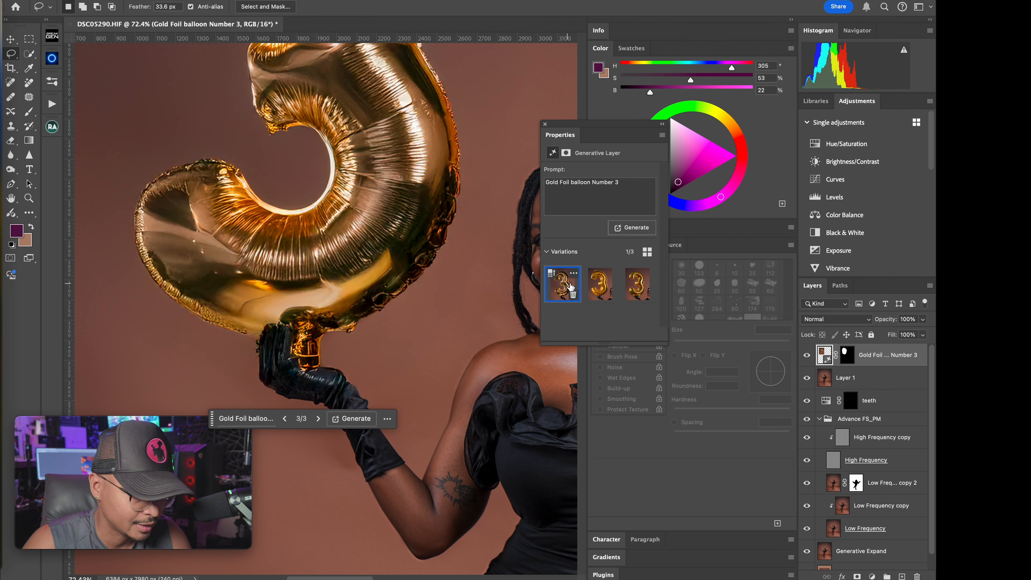
drag(367, 296, 374, 298)
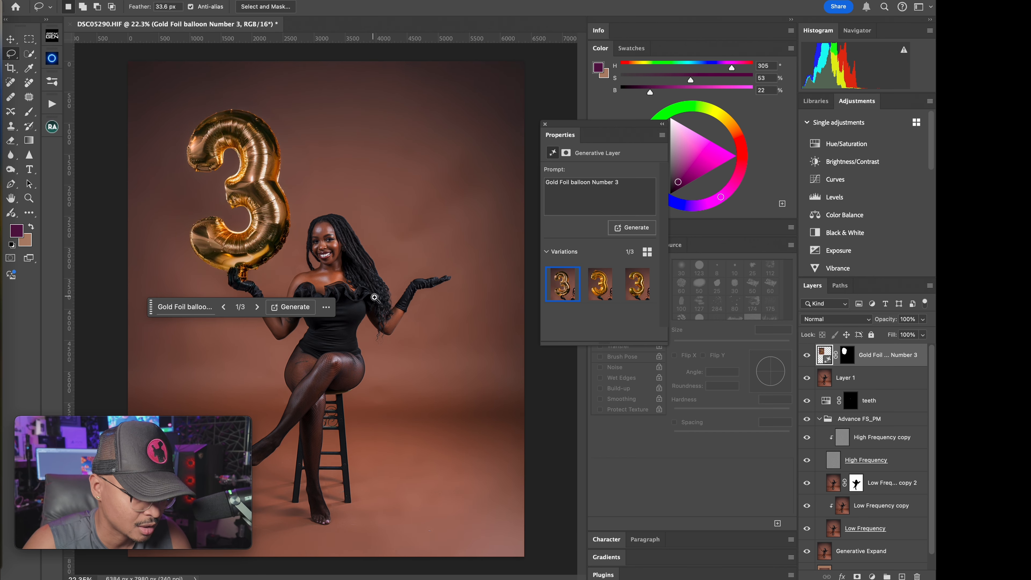
Step: Toggle the balloon layer's visibility and lower its opacity to 52% to inspect the original hand beneath the balloon's neck
click(806, 358)
click(806, 357)
click(807, 357)
click(808, 358)
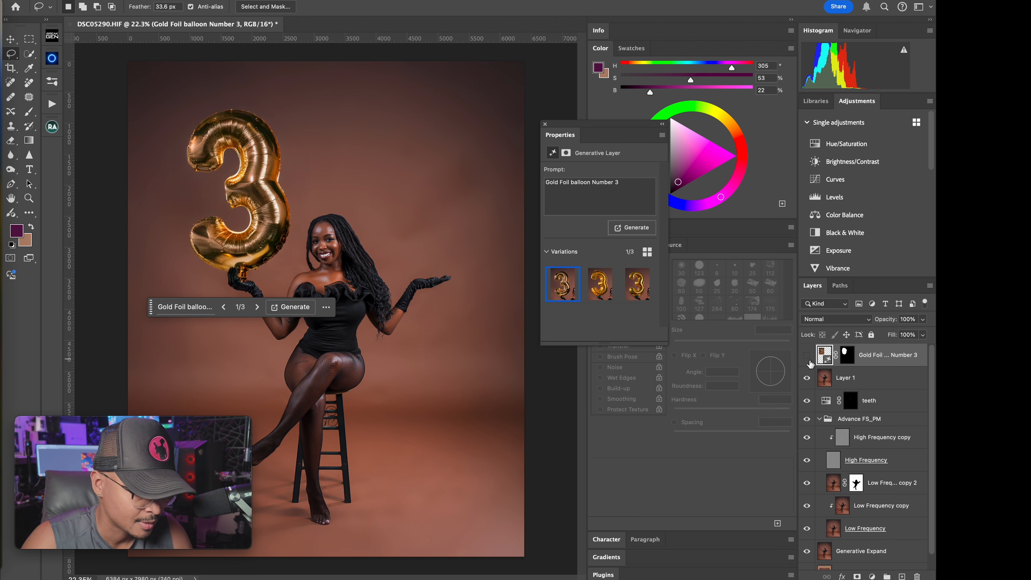
click(808, 358)
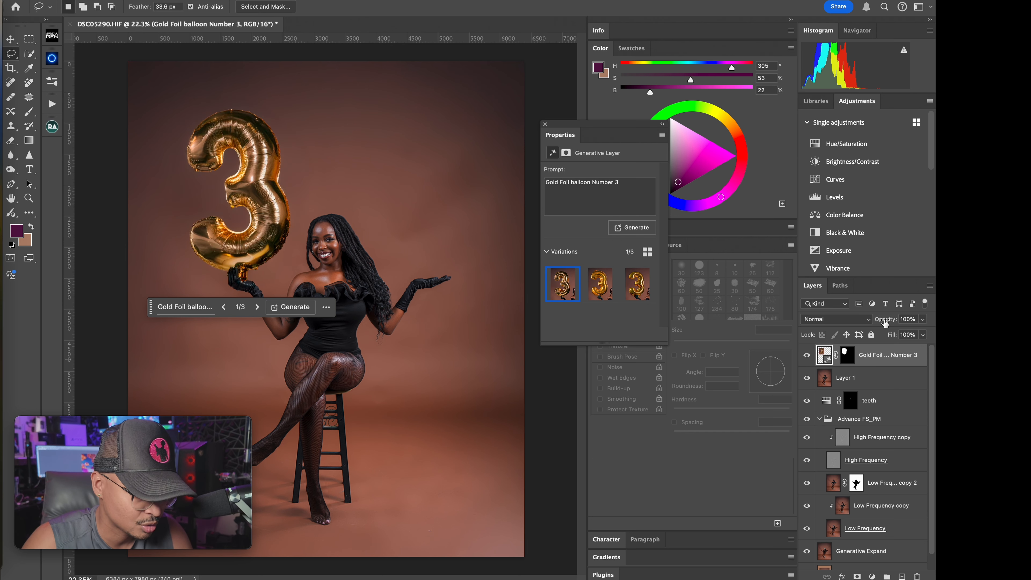
drag(885, 320, 856, 325)
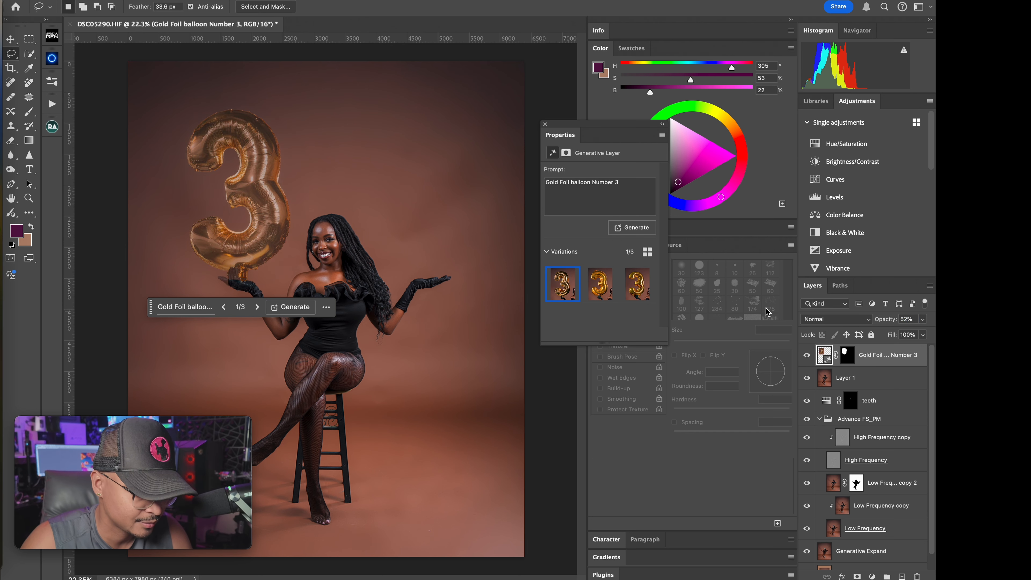
drag(218, 280, 299, 281)
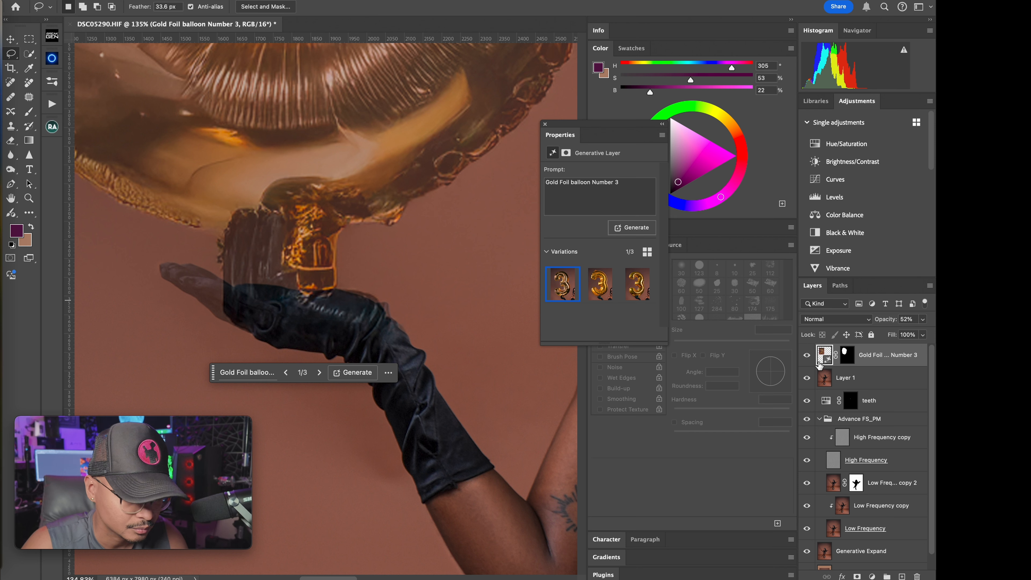
Step: Add a new layer above the balloon and set the Clone Stamp to sample Current & Below with a 70 px brush
click(901, 576)
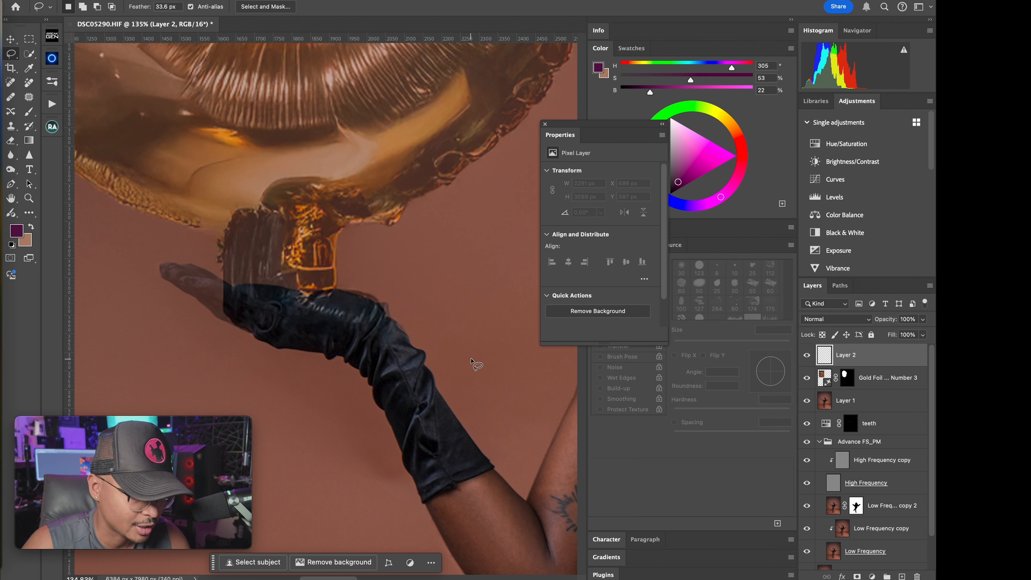
key(s)
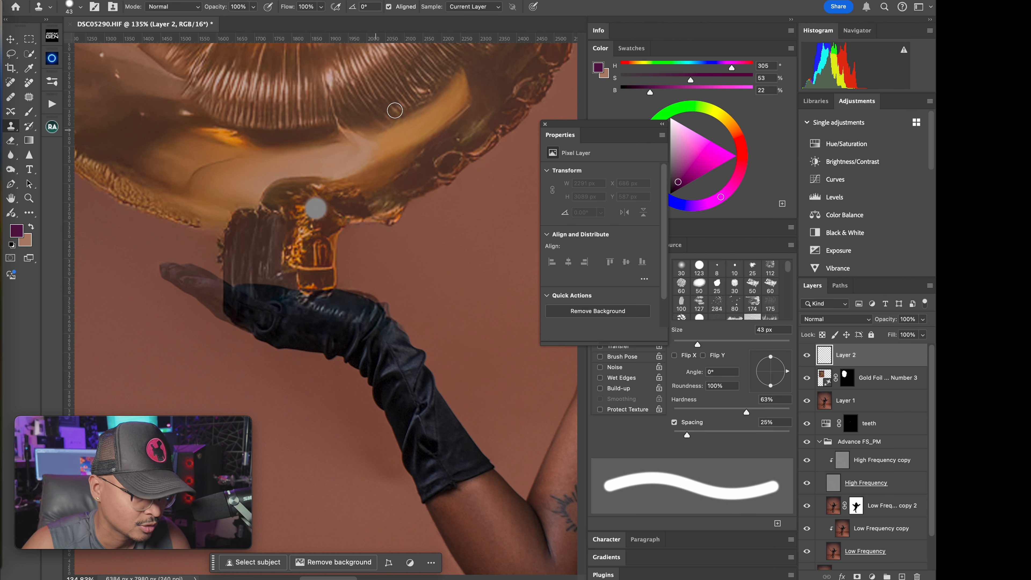
click(473, 6)
click(467, 18)
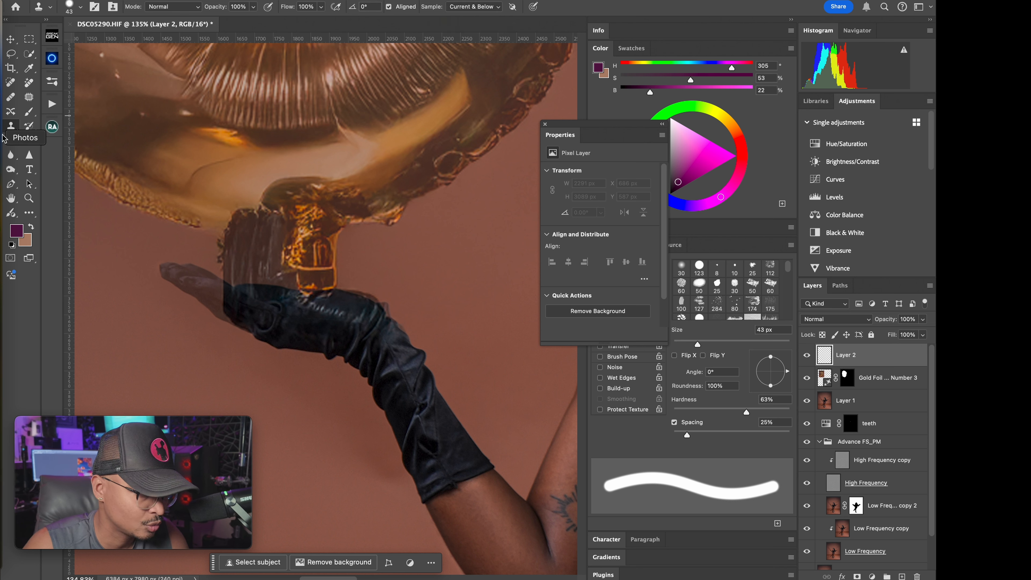
key(bracketright)
key(bracketright)
key(bracketright)
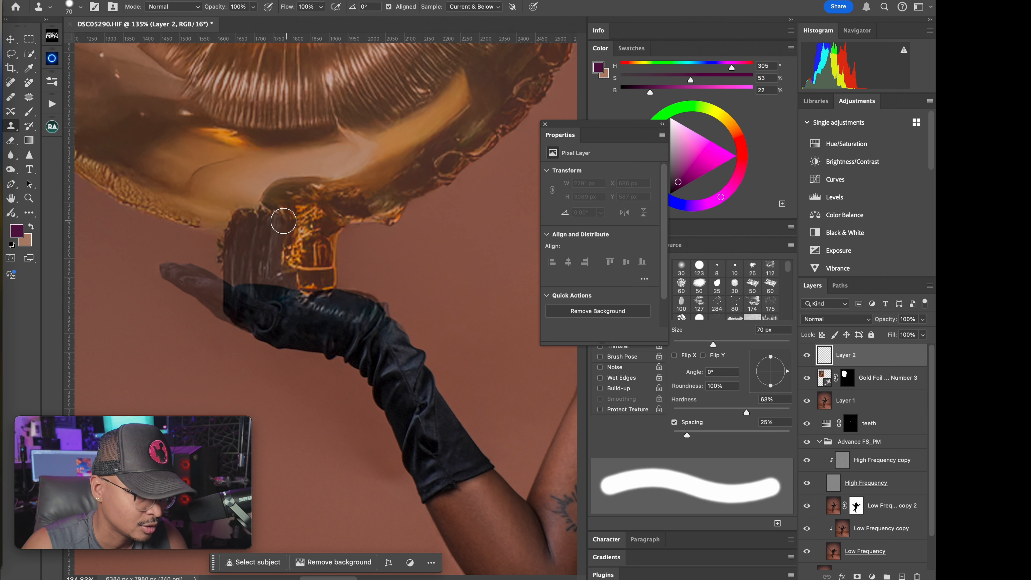
Step: Clone gold texture across the balloon's neck and backdrop over the generated glove fingers beside it on Layer 2
mouse_move(283, 221)
mouse_down()
mouse_move(278, 258)
mouse_move(298, 274)
mouse_up()
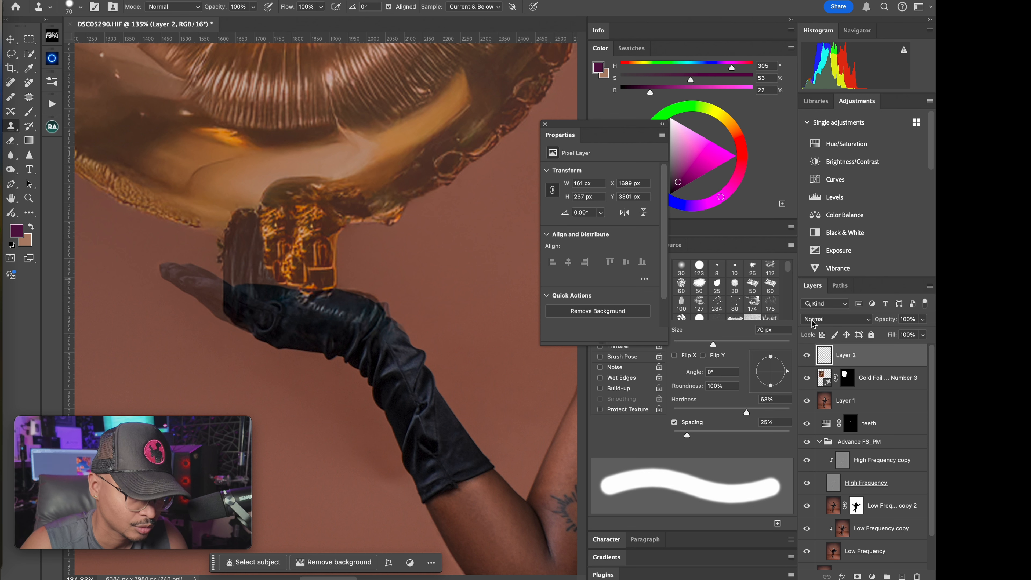
alt+click(227, 192)
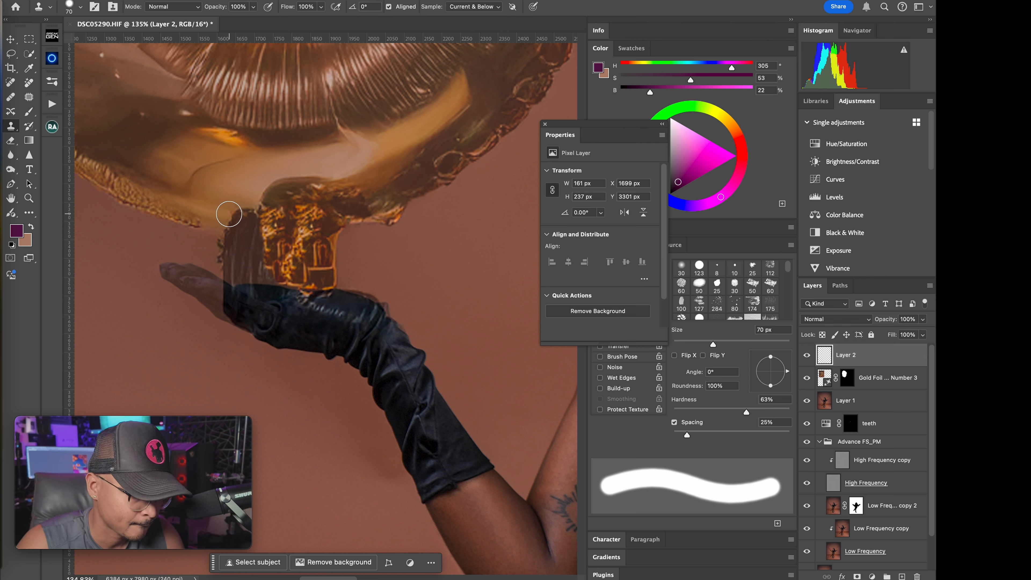
mouse_move(231, 215)
mouse_down()
mouse_move(243, 219)
mouse_move(235, 190)
mouse_move(239, 219)
mouse_move(224, 210)
mouse_move(244, 208)
mouse_move(199, 225)
mouse_move(236, 227)
mouse_move(267, 247)
mouse_move(273, 267)
mouse_up()
alt+click(233, 188)
alt+click(172, 220)
alt+click(277, 219)
mouse_move(195, 240)
ctrl+alt+mouse_down()
mouse_move(183, 239)
mouse_move(238, 252)
mouse_move(233, 273)
ctrl+alt+mouse_up()
alt+click(188, 241)
alt+click(194, 248)
Step: Rasterize the generative balloon layer at 100% opacity and clone more gold texture over the balloon's neck on Layer 2
click(862, 384)
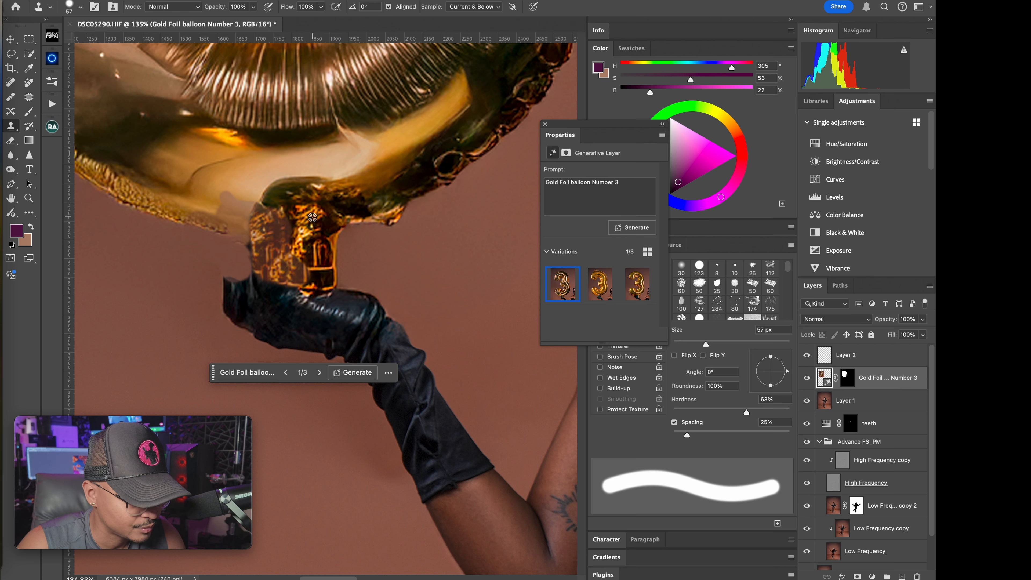
click(284, 228)
key(Escape)
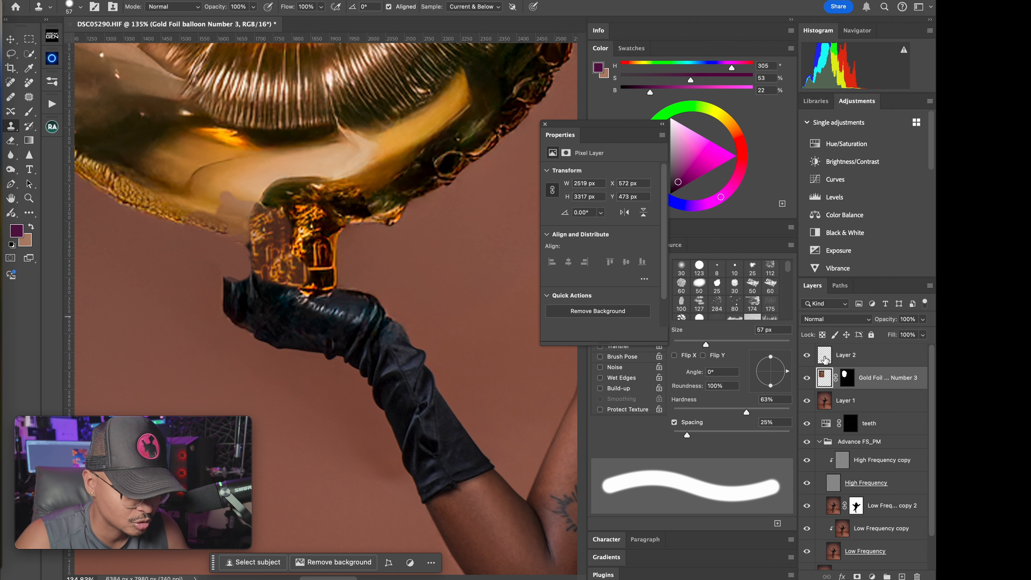
click(826, 357)
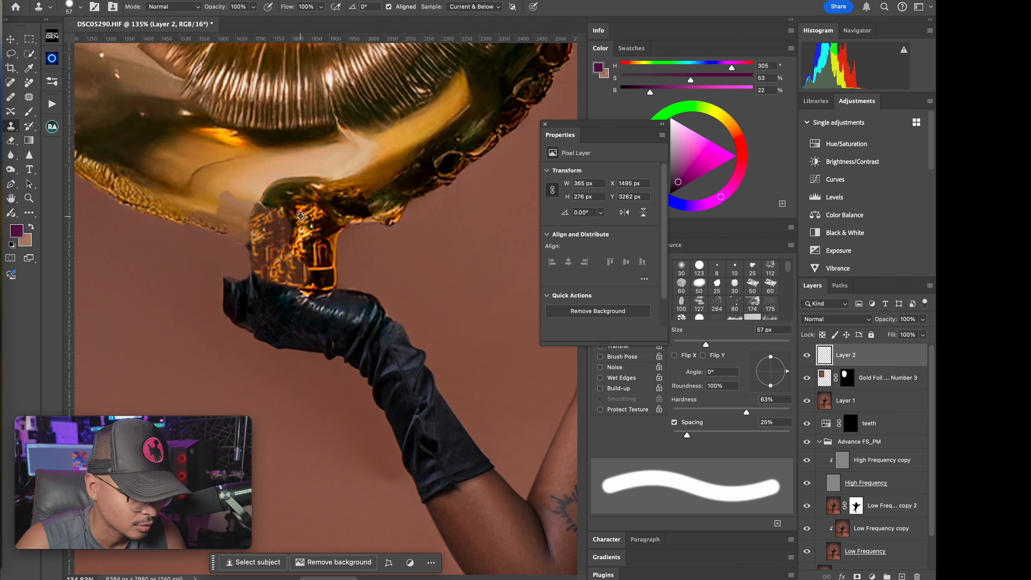
mouse_move(278, 207)
mouse_down()
mouse_move(293, 245)
mouse_move(270, 257)
mouse_move(292, 259)
mouse_move(297, 274)
mouse_move(307, 264)
mouse_move(270, 269)
mouse_move(266, 217)
mouse_up()
Step: Paint black on the balloon layer's mask to bring back the original gloved fingers below the balloon
click(847, 378)
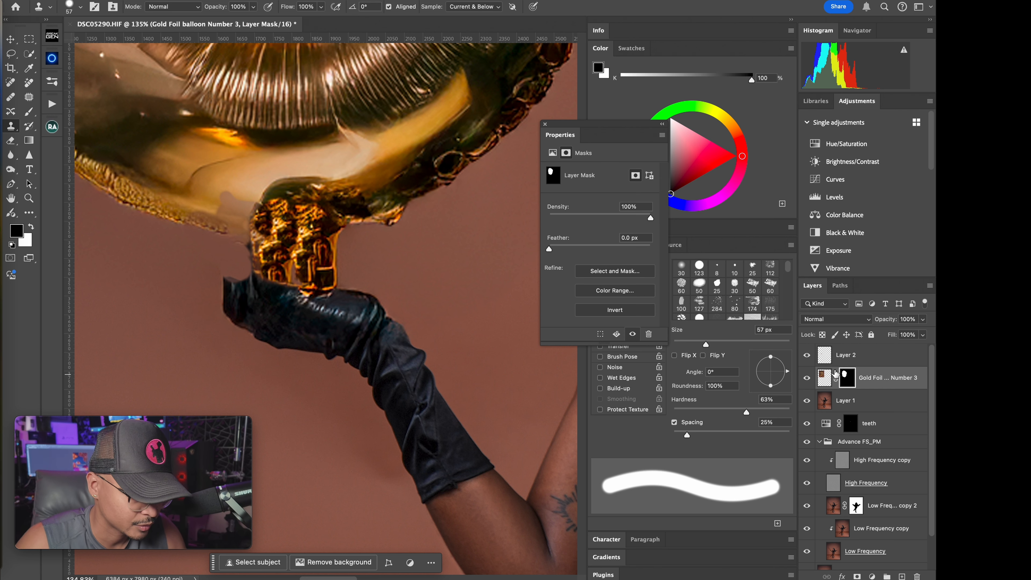
key(d)
key(b)
mouse_move(252, 228)
mouse_down()
mouse_move(191, 292)
mouse_move(171, 267)
mouse_move(232, 278)
mouse_move(256, 254)
mouse_move(231, 263)
mouse_move(263, 257)
mouse_move(308, 269)
mouse_move(248, 232)
mouse_up()
Step: On Layer 2, clone the balloon's crimped lower edge up to the neck and clean the adjoining backdrop with a 65 px brush
click(824, 360)
key(e)
key(super+z)
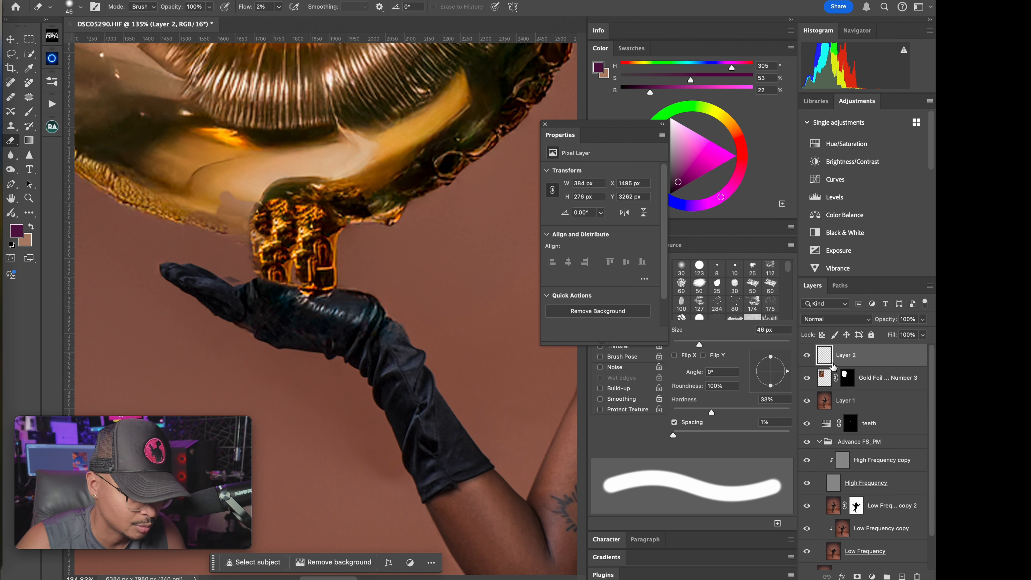
key(s)
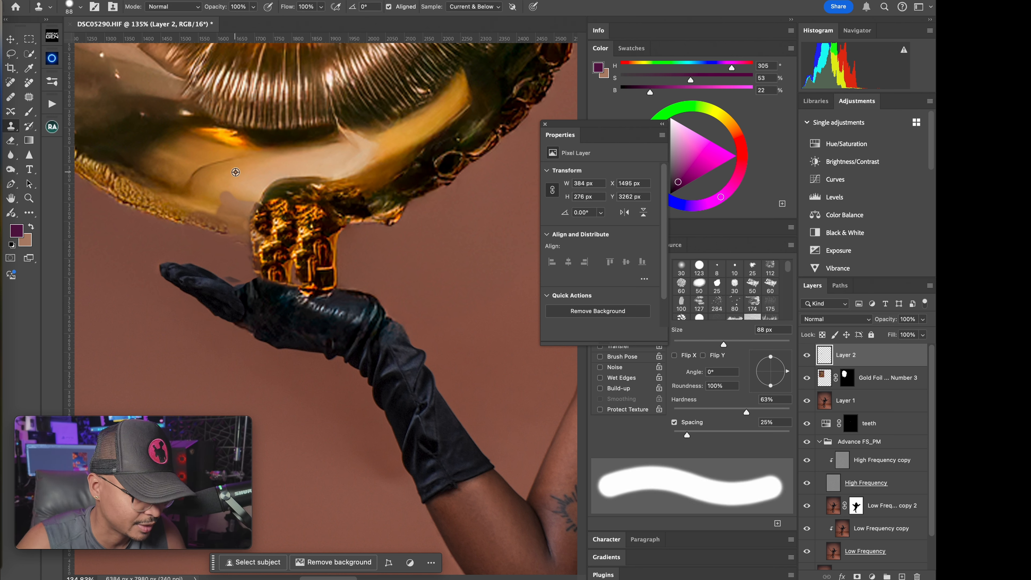
mouse_move(235, 172)
ctrl+alt+mouse_down()
mouse_move(240, 222)
mouse_move(232, 184)
mouse_move(207, 226)
mouse_move(190, 216)
ctrl+alt+mouse_up()
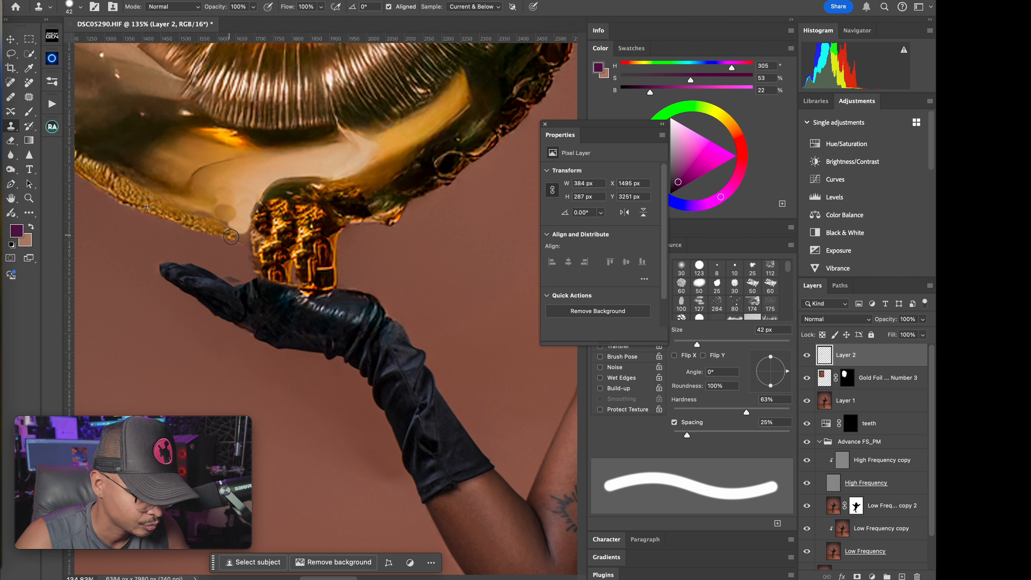
key(bracketright)
key(bracketright)
key(bracketright)
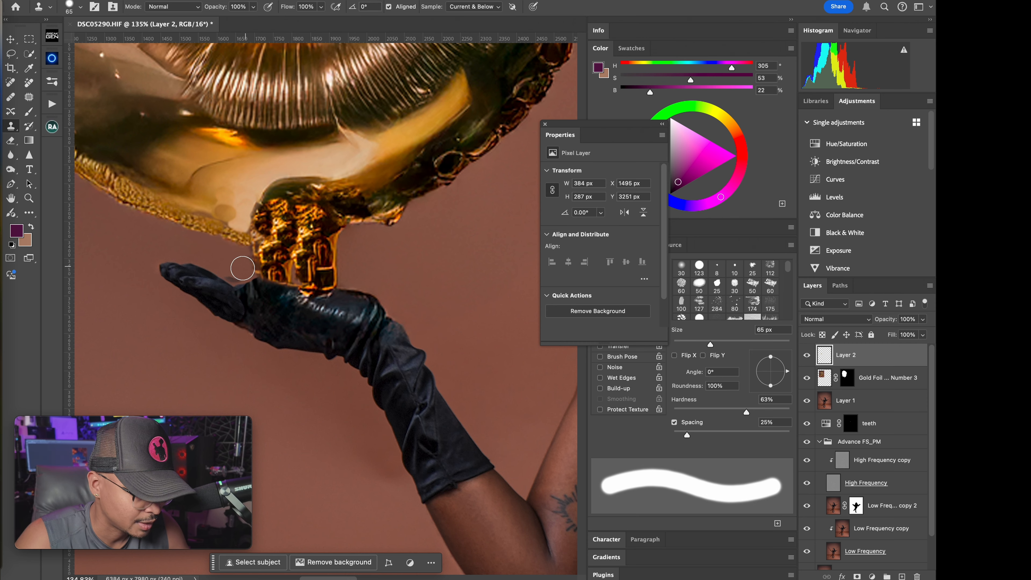
Step: Check the whole image, and touch up the area between the balloon's lower edge and the glove with a 28 px Clone Stamp
key(super+0)
drag(291, 307, 287, 309)
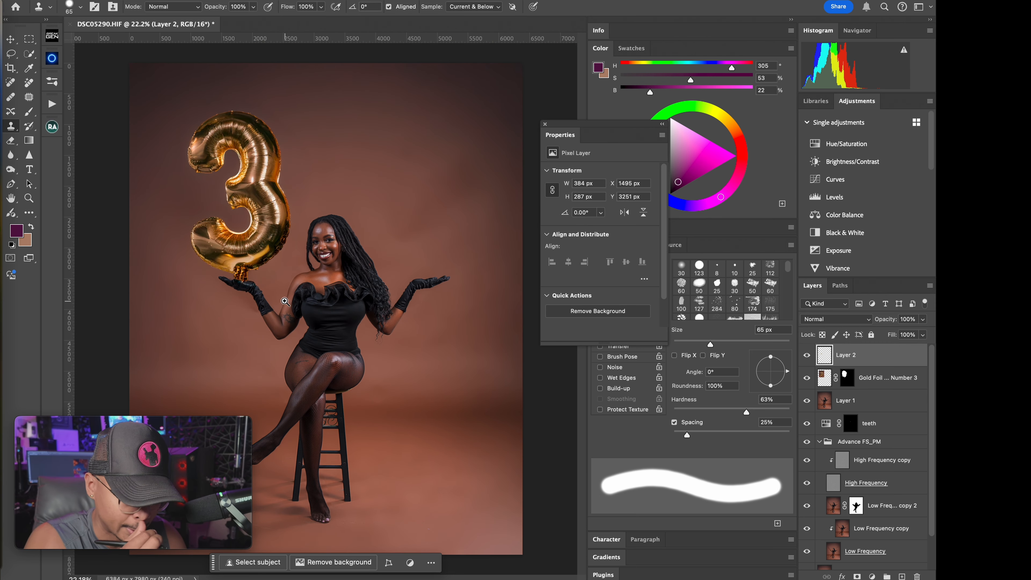
drag(240, 293, 274, 265)
drag(236, 203, 250, 254)
alt+click(264, 193)
alt+click(218, 191)
mouse_move(192, 204)
mouse_down()
mouse_move(191, 195)
mouse_move(230, 194)
mouse_move(305, 210)
mouse_move(337, 206)
mouse_up()
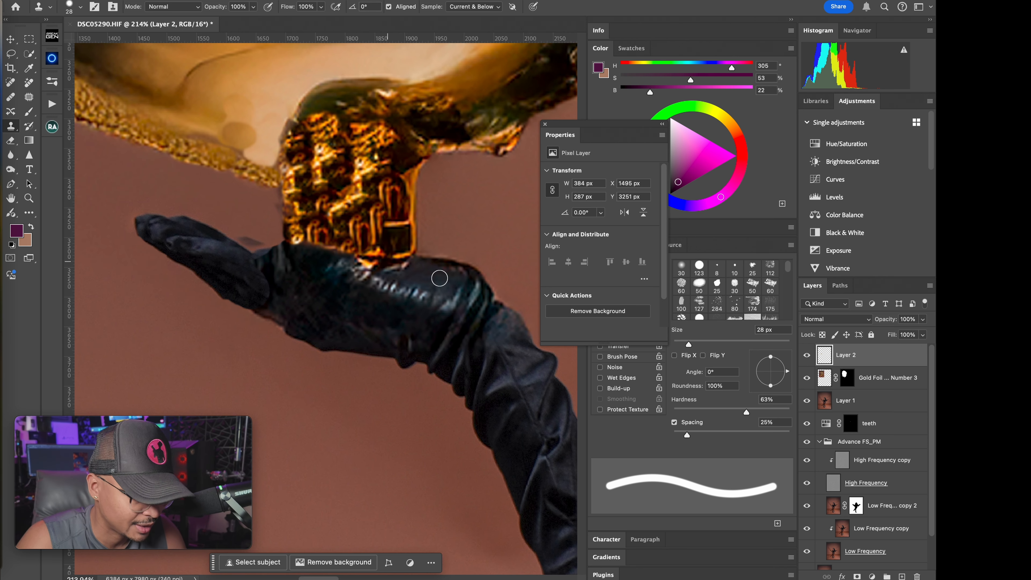
Step: Erase the generated glove on the balloon layer with a 46 px Eraser to reveal the original palm and wrist
click(816, 377)
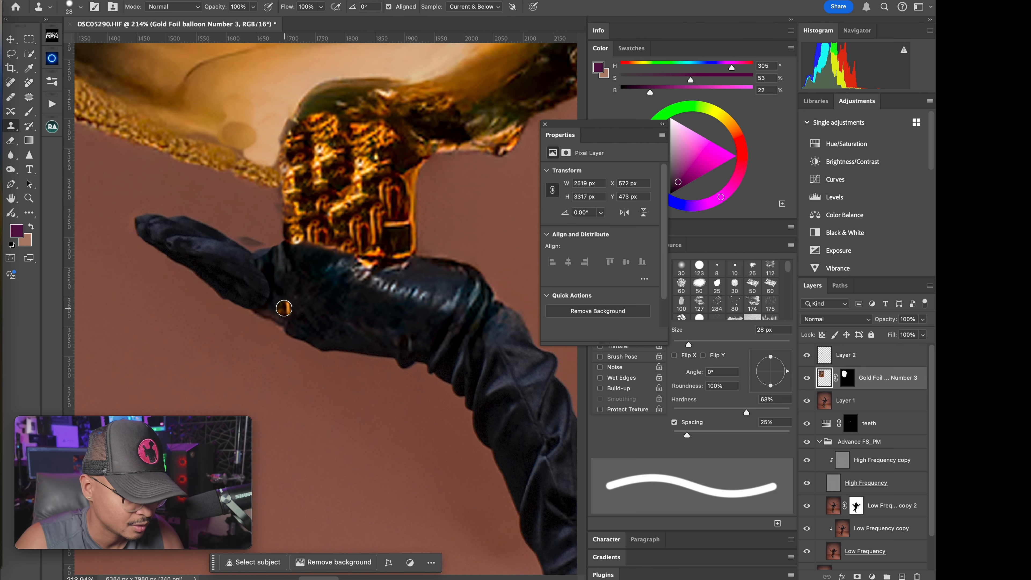
key(e)
mouse_move(249, 255)
mouse_down()
mouse_move(287, 248)
mouse_move(247, 255)
mouse_move(290, 266)
mouse_move(270, 283)
mouse_move(317, 279)
mouse_move(302, 264)
mouse_move(415, 280)
mouse_up()
mouse_move(350, 271)
mouse_down()
mouse_move(414, 273)
mouse_move(402, 299)
mouse_move(355, 301)
mouse_move(388, 323)
mouse_move(357, 328)
mouse_move(396, 338)
mouse_move(275, 307)
mouse_move(326, 332)
mouse_move(260, 306)
mouse_move(275, 318)
mouse_move(395, 316)
mouse_move(430, 274)
mouse_move(459, 274)
mouse_move(440, 271)
mouse_move(444, 252)
mouse_move(430, 263)
mouse_move(471, 241)
mouse_move(479, 288)
mouse_move(511, 288)
mouse_up()
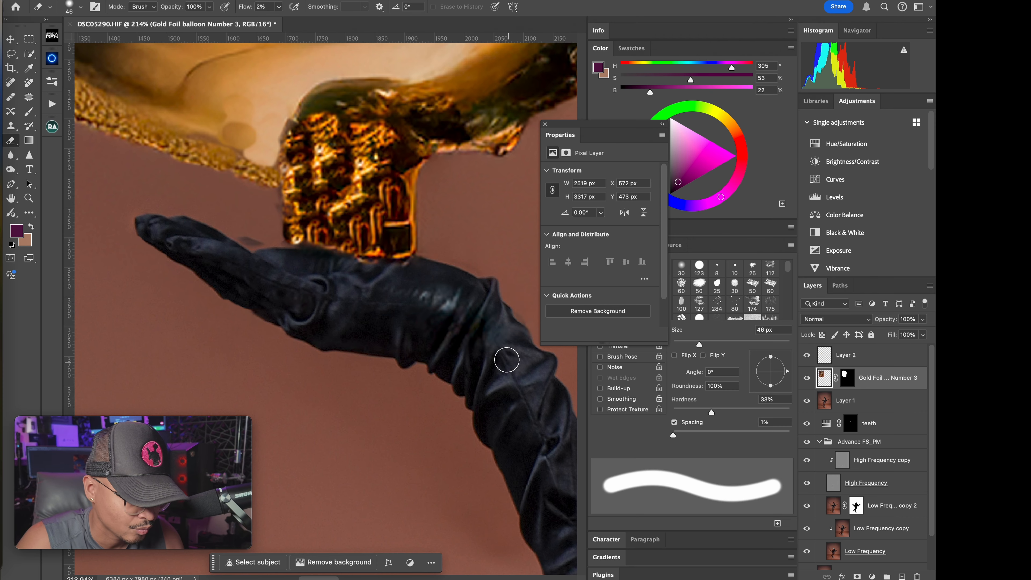
drag(493, 342, 370, 327)
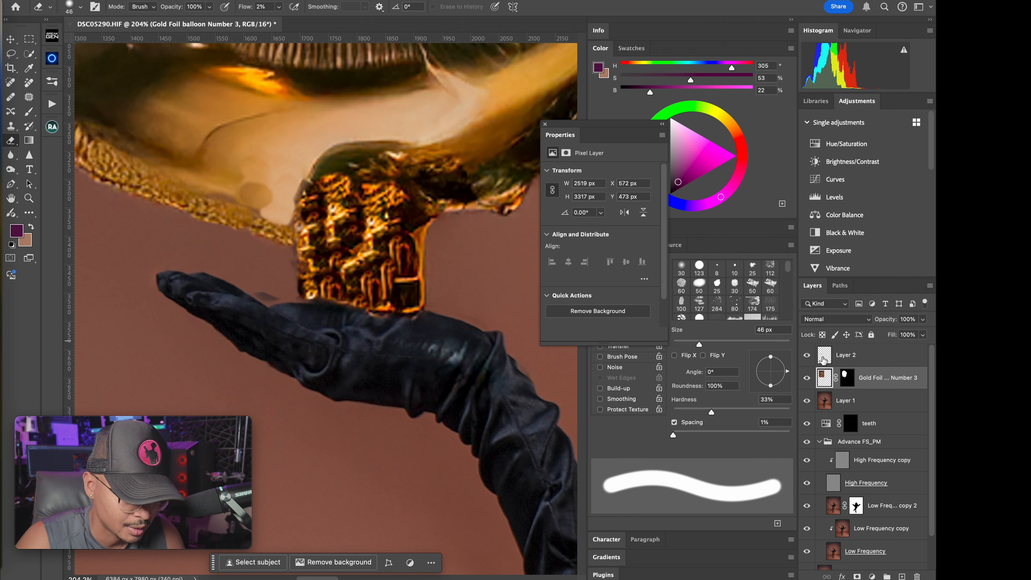
Step: On Layer 2, clean up the seam between the balloon's neck and the gloved palm with a 28 px Clone Stamp
click(823, 359)
key(s)
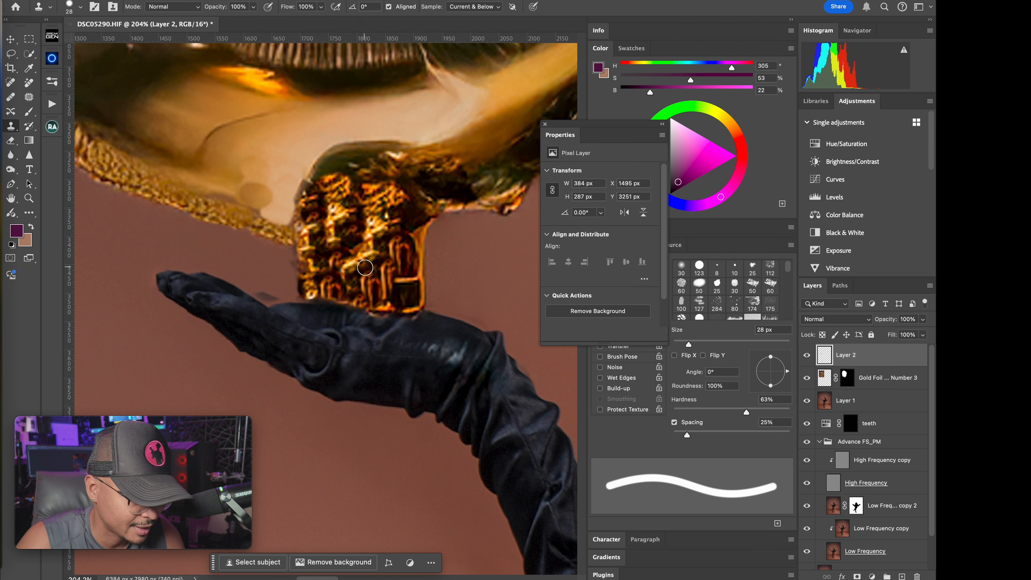
drag(411, 316, 407, 312)
alt+click(416, 315)
drag(344, 305, 307, 300)
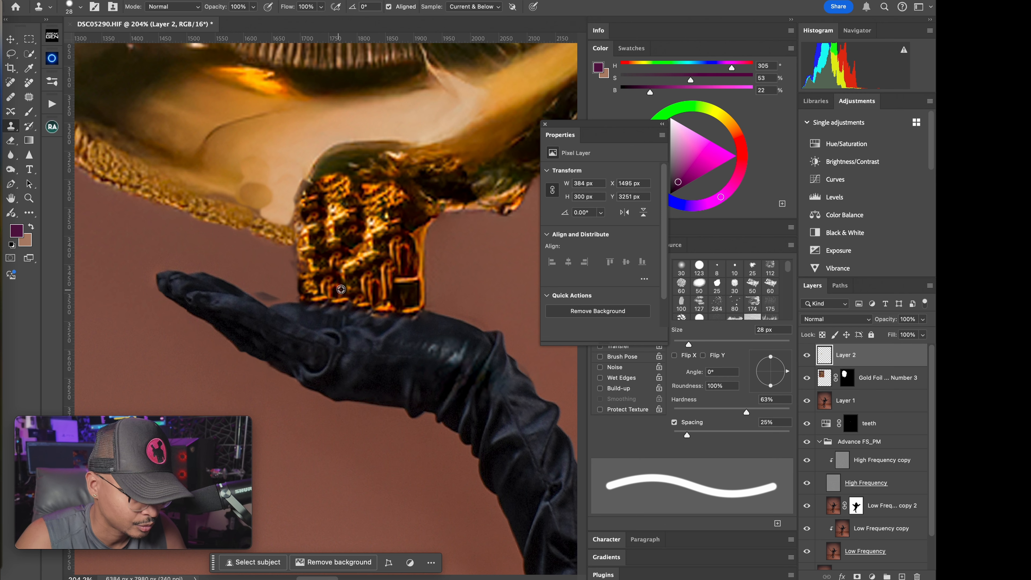
drag(371, 312, 380, 342)
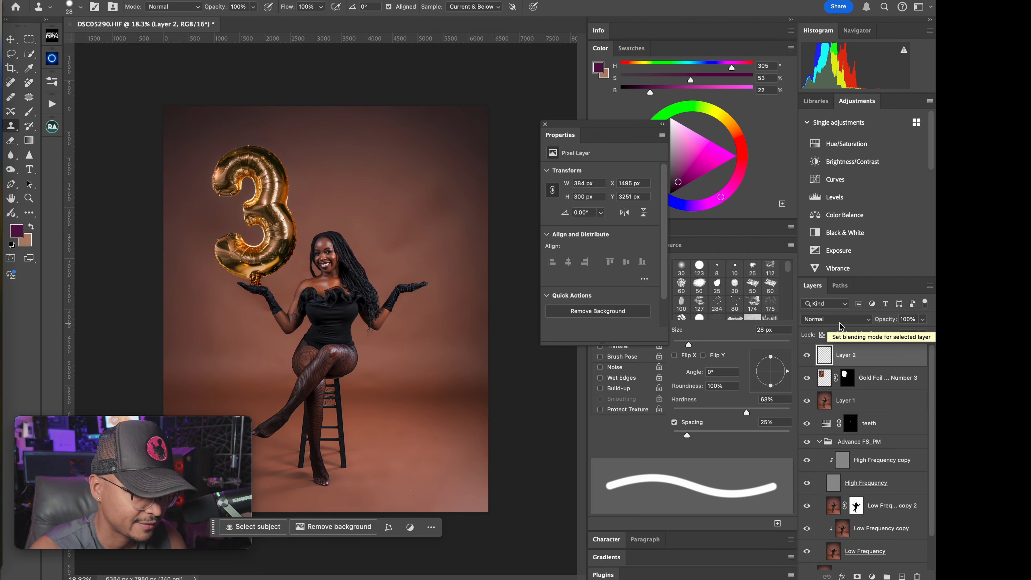
Step: Stamp the visible layers into a new top layer and lasso a tall oval of backdrop above the hand on the image's right side
key(super+alt+shift+e)
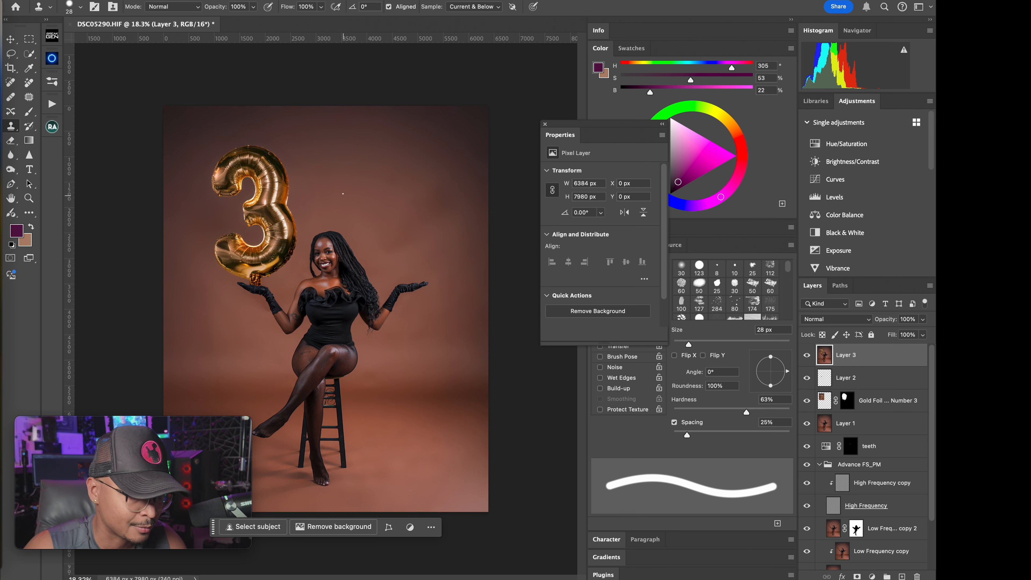
key(l)
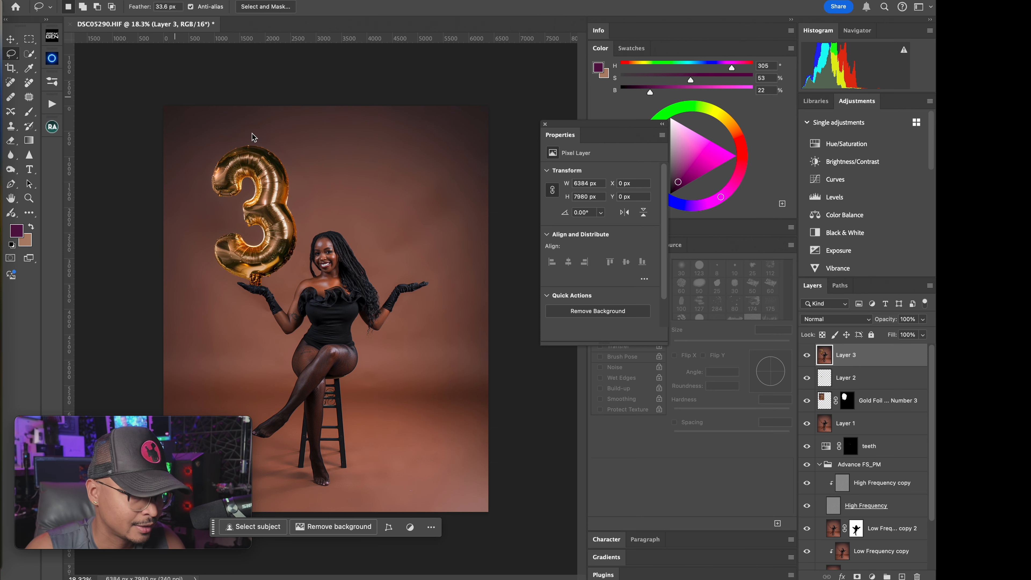
mouse_move(377, 153)
mouse_down()
mouse_move(375, 230)
mouse_move(388, 278)
mouse_move(457, 279)
mouse_move(478, 259)
mouse_move(481, 207)
mouse_move(448, 154)
mouse_move(417, 132)
mouse_move(382, 139)
mouse_move(367, 168)
mouse_move(377, 274)
mouse_move(447, 282)
mouse_move(476, 241)
mouse_move(481, 192)
mouse_move(456, 147)
mouse_move(424, 138)
mouse_up()
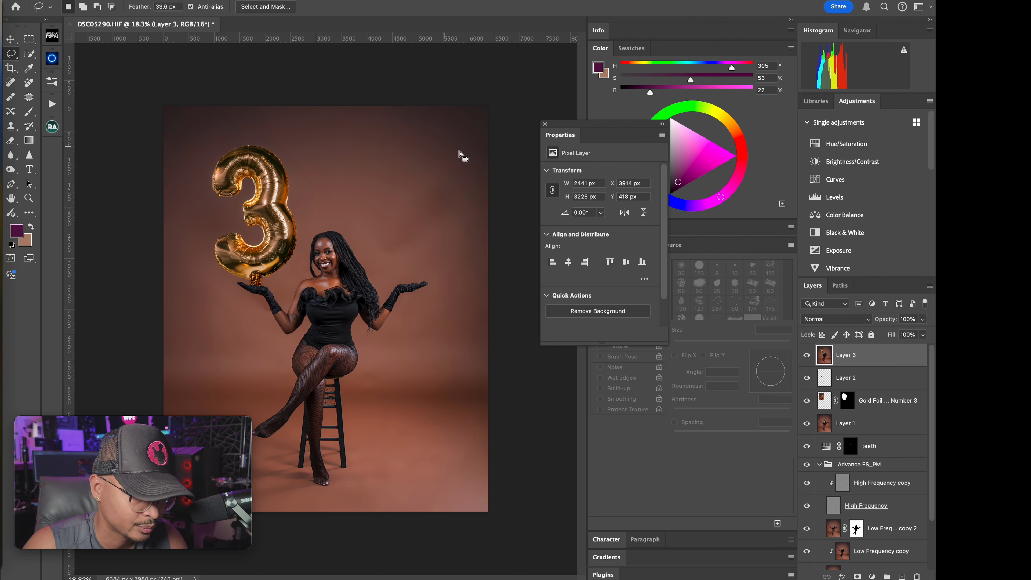
Step: Generate a balloon in the selected backdrop area with the prompt "Gold Foil number balloon 0"
click(377, 307)
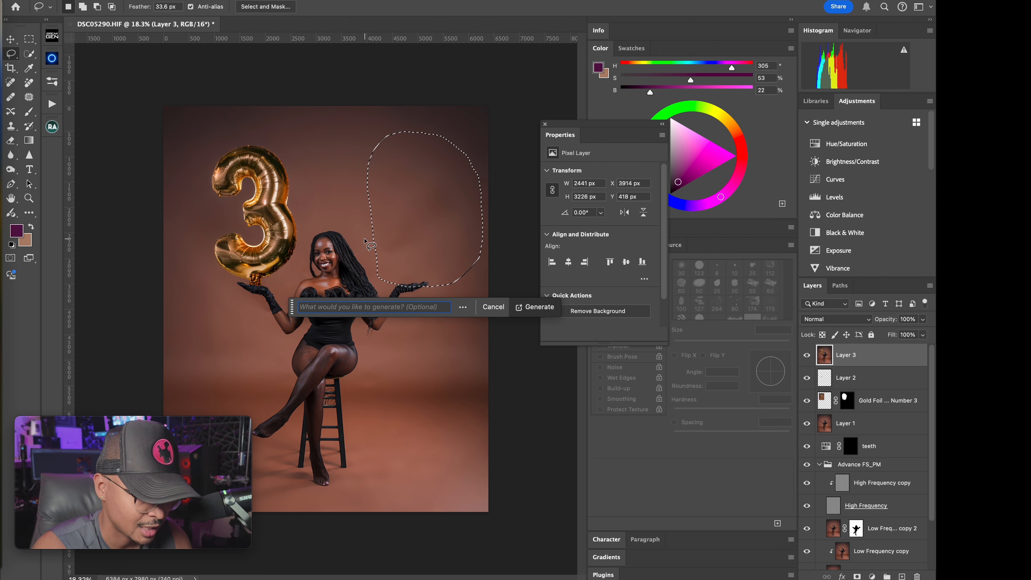
text(Gol)
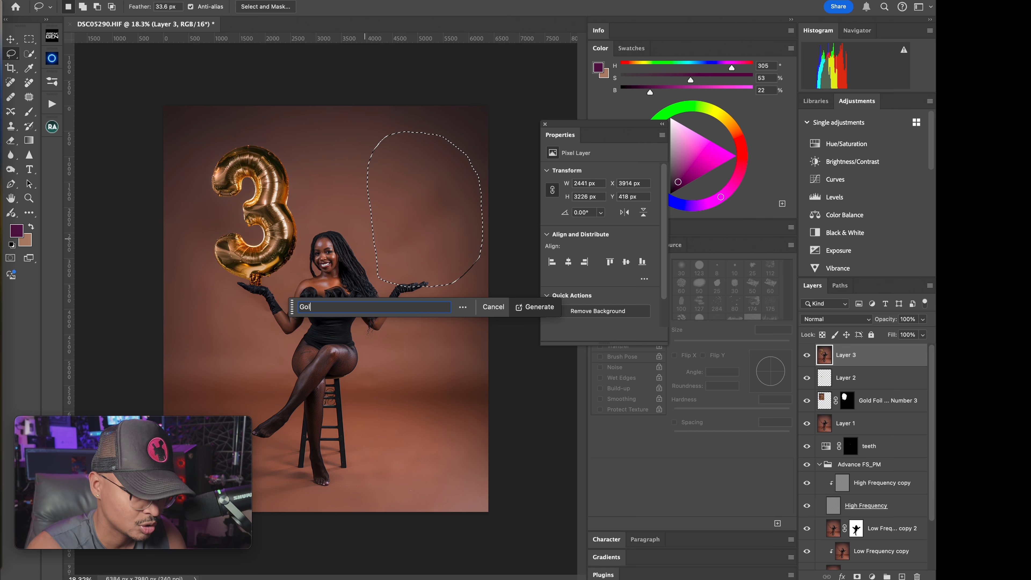
text(d Foil number balloon)
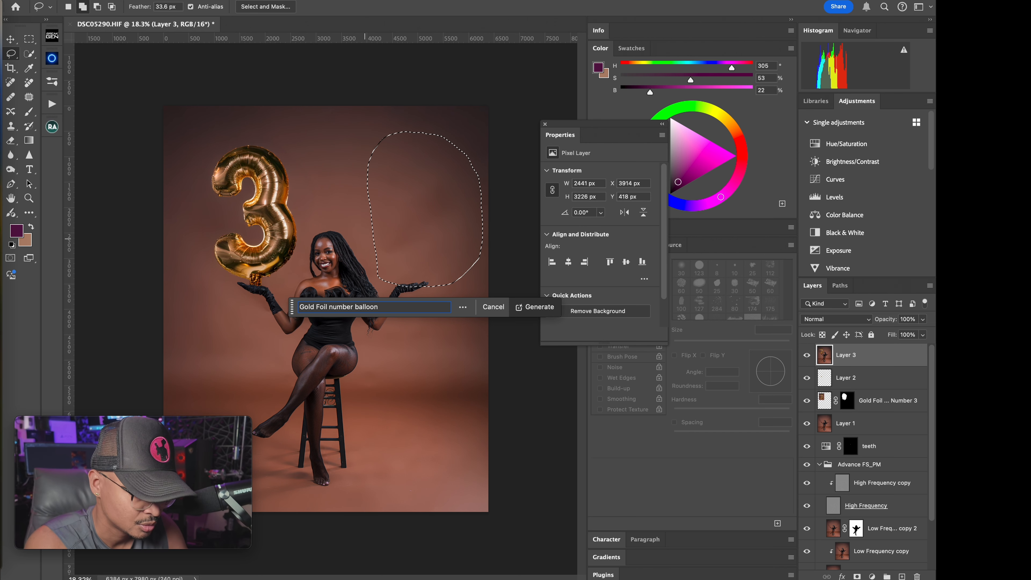
text())
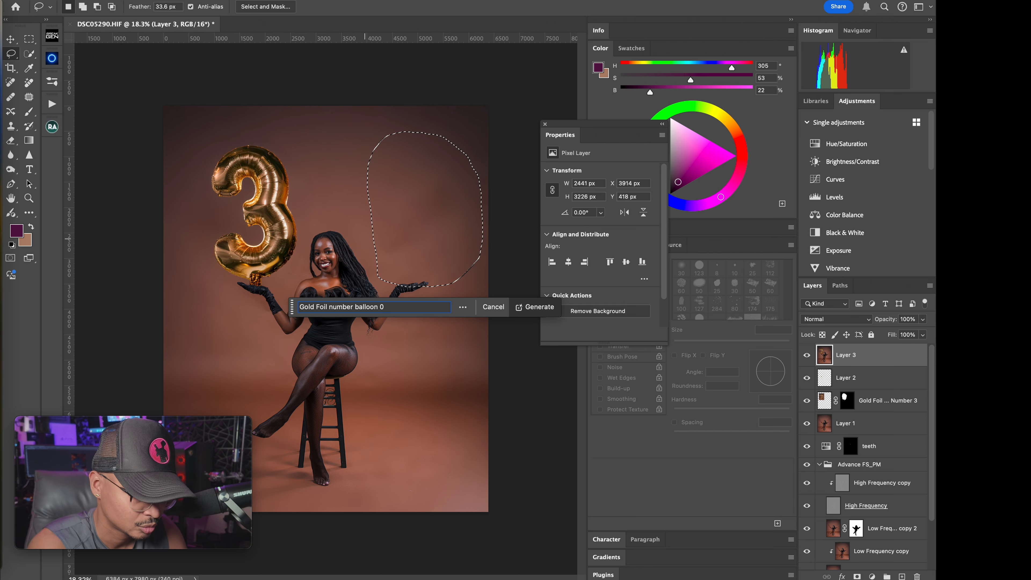
key(Return)
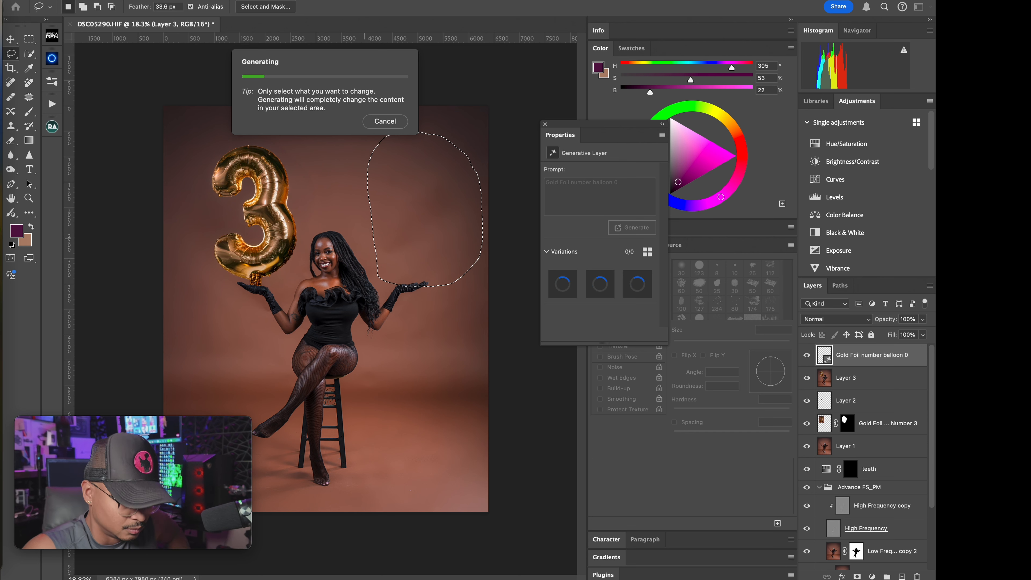
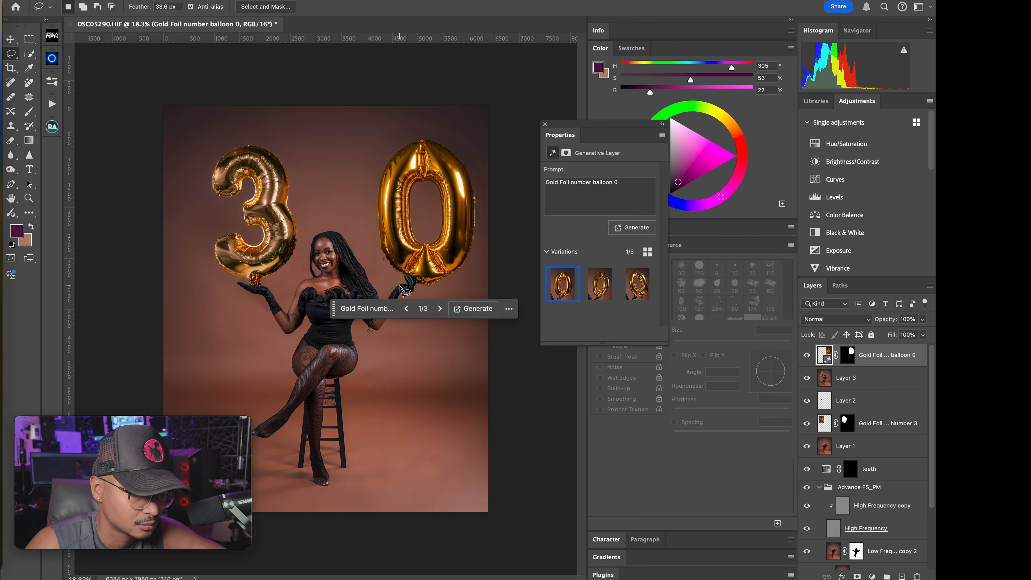
Step: Compare the three generated 0 balloon variations at closer range and keep the first one
mouse_move(591, 289)
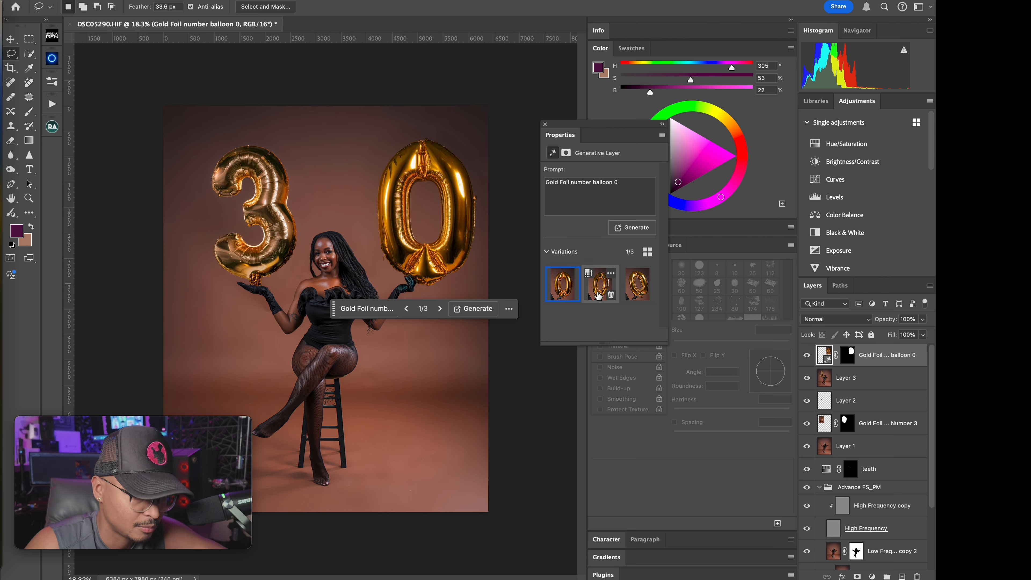
click(600, 290)
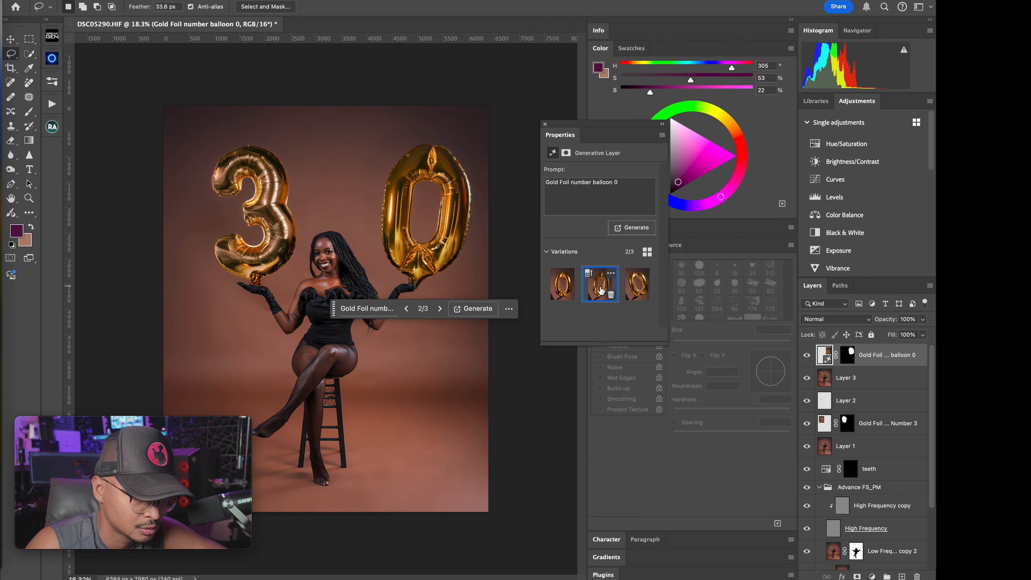
click(637, 289)
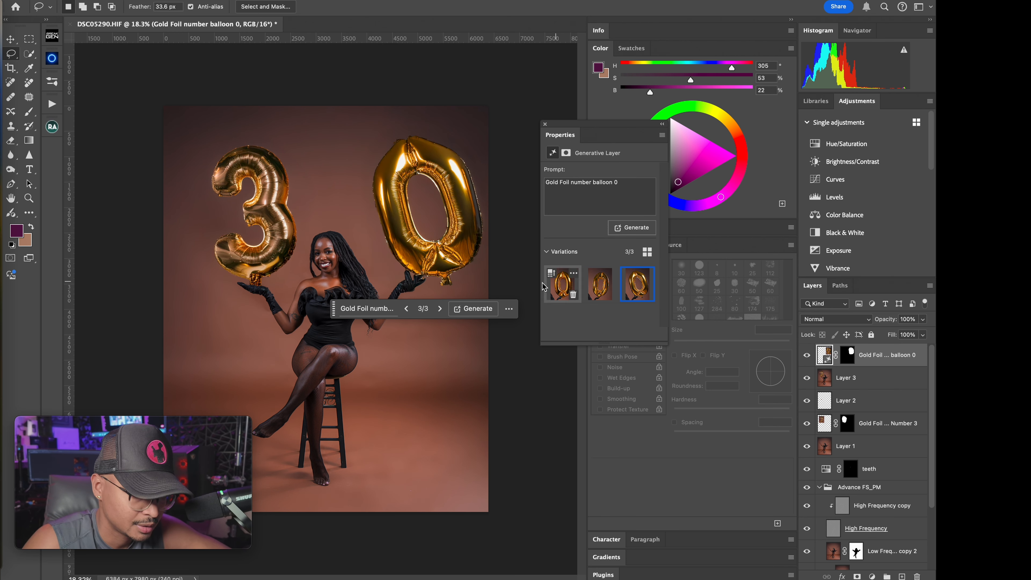
drag(425, 269, 435, 295)
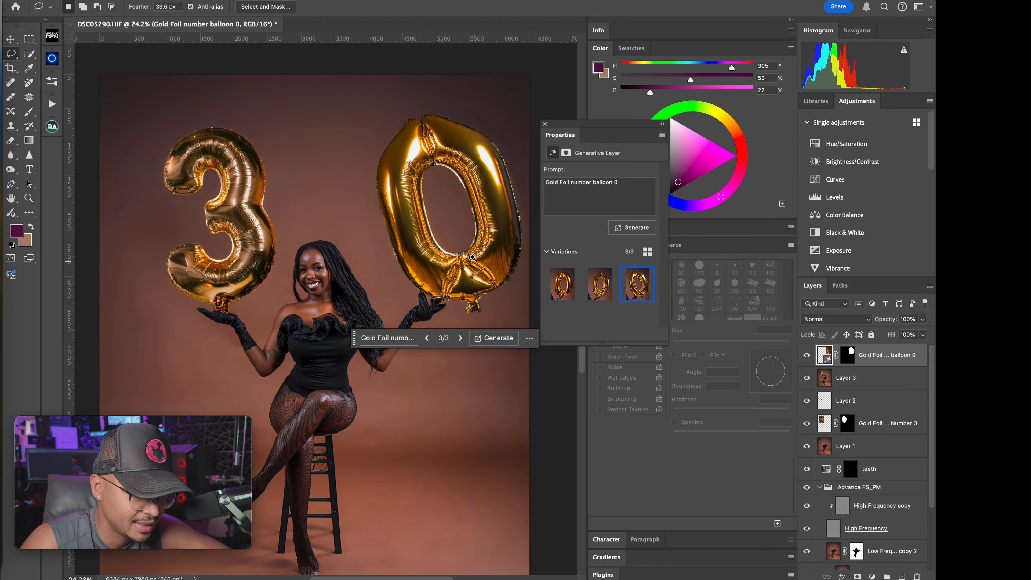
mouse_move(470, 257)
mouse_down()
mouse_move(483, 257)
mouse_move(469, 253)
mouse_move(467, 270)
mouse_move(464, 262)
mouse_up()
click(562, 284)
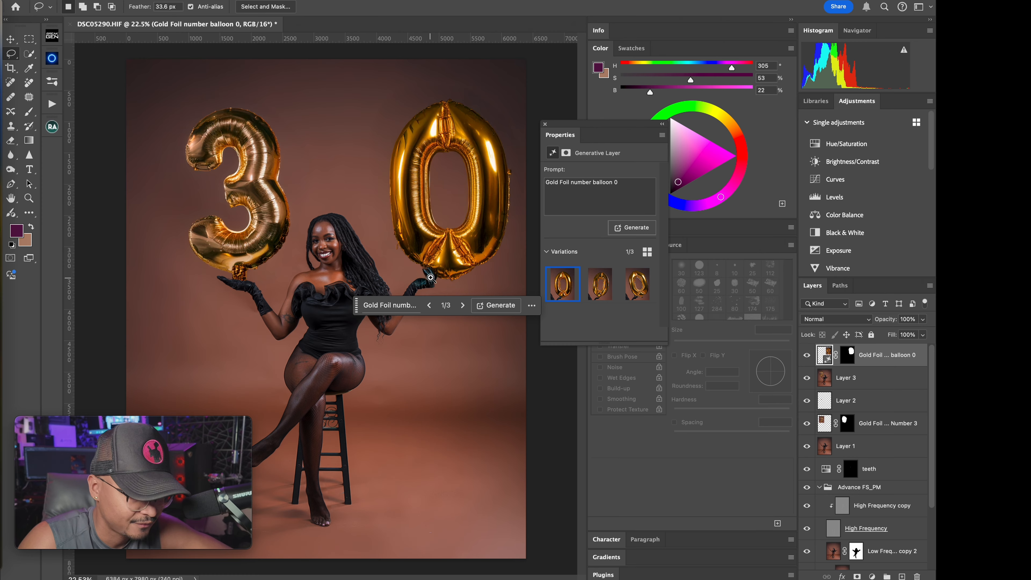
mouse_move(430, 278)
mouse_down()
mouse_move(472, 273)
mouse_move(428, 284)
mouse_move(451, 288)
mouse_move(469, 282)
mouse_move(433, 274)
mouse_up()
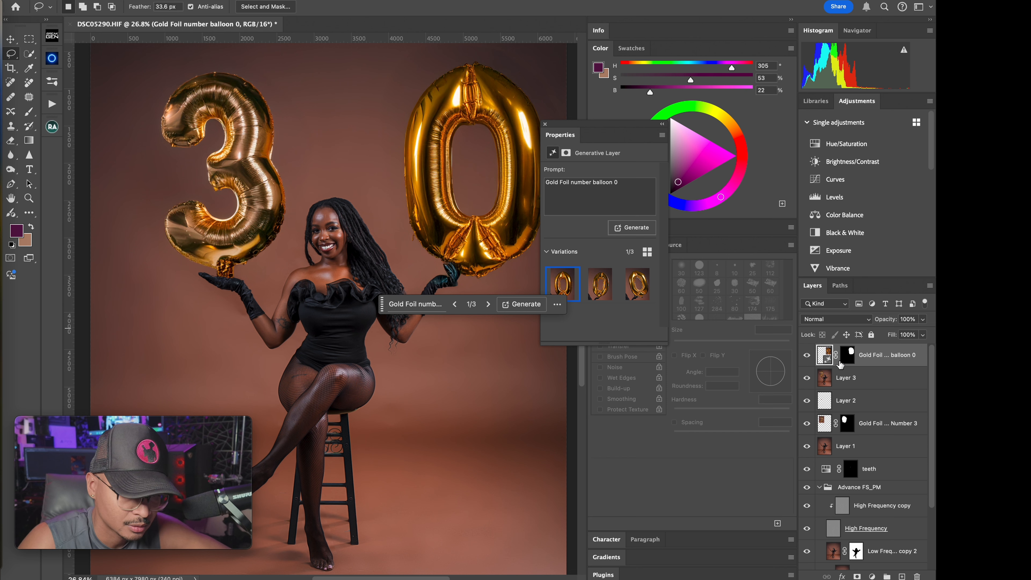
Step: Compare the image with and without the 0 balloon layer, and brush black on its mask to reveal the original glove and forearm
click(806, 355)
click(806, 355)
click(806, 355)
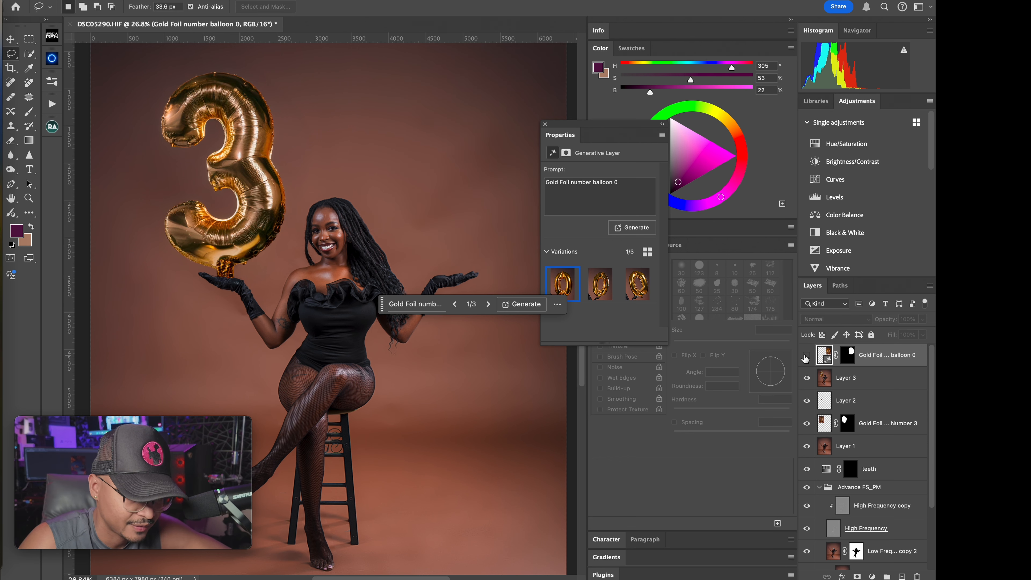
click(806, 354)
click(851, 357)
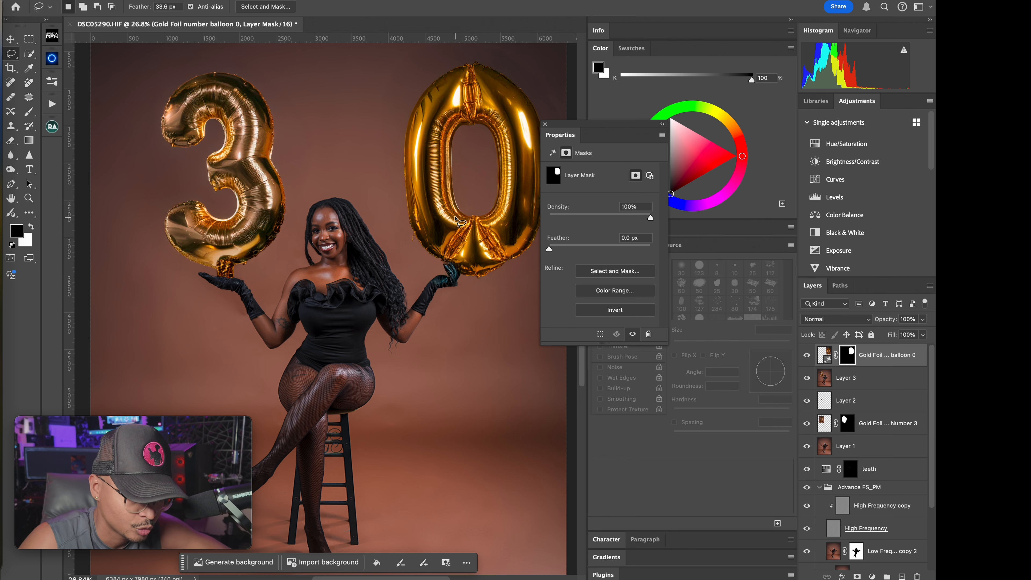
key(b)
scroll(466, 260, up, 3)
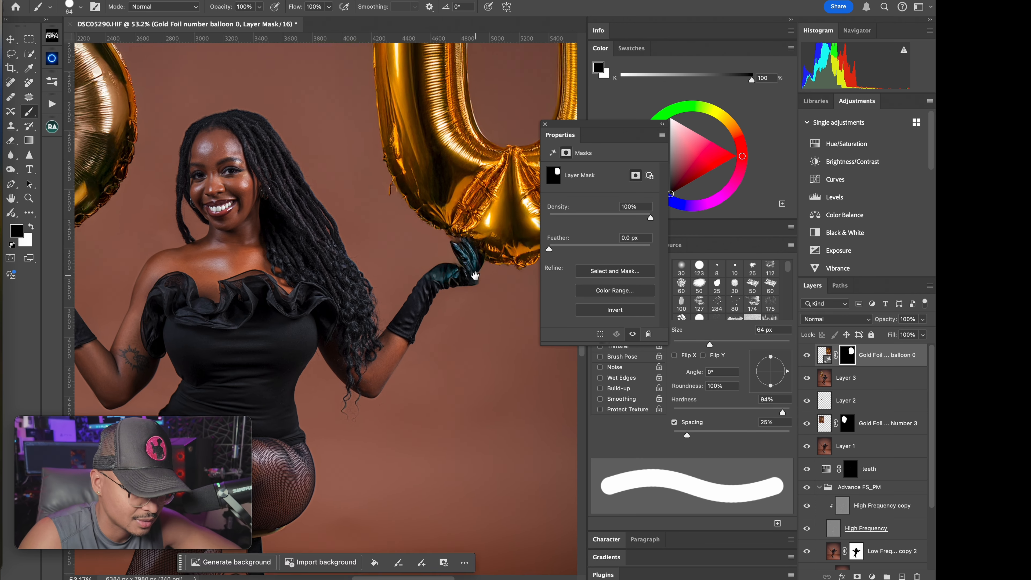
scroll(475, 276, up, 4)
mouse_move(387, 250)
mouse_down()
mouse_move(407, 271)
mouse_move(376, 258)
mouse_move(427, 290)
mouse_move(463, 301)
mouse_move(415, 306)
mouse_move(463, 293)
mouse_move(424, 292)
mouse_move(393, 274)
mouse_move(368, 274)
mouse_move(359, 305)
mouse_move(385, 301)
mouse_move(361, 296)
mouse_up()
key(super+z)
Step: Move the 0 balloon layer about 300 px left with Free Transform so the balloon rests centred on the gloved palm
click(824, 355)
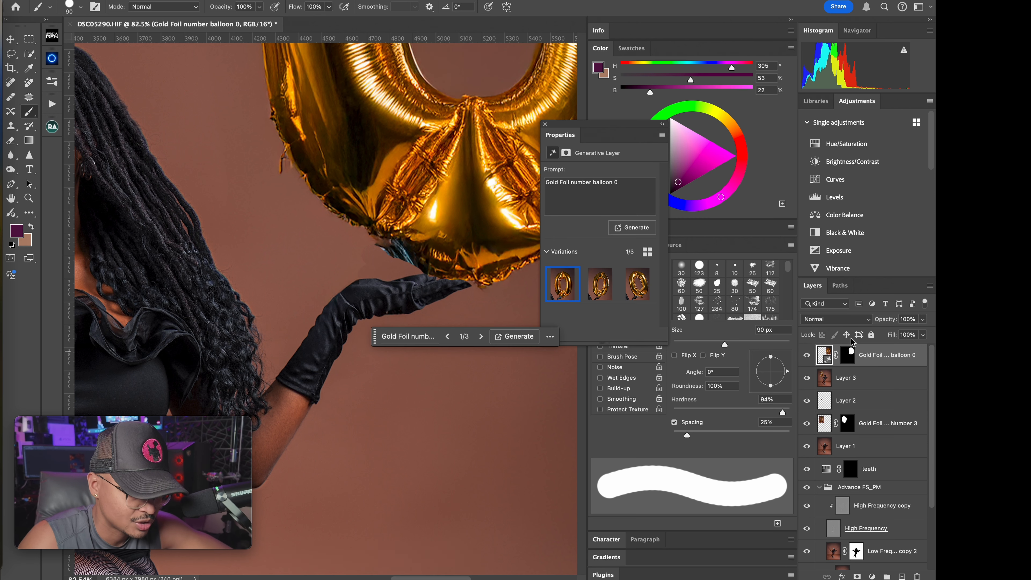
key(ctrl+t)
key(ctrl+0)
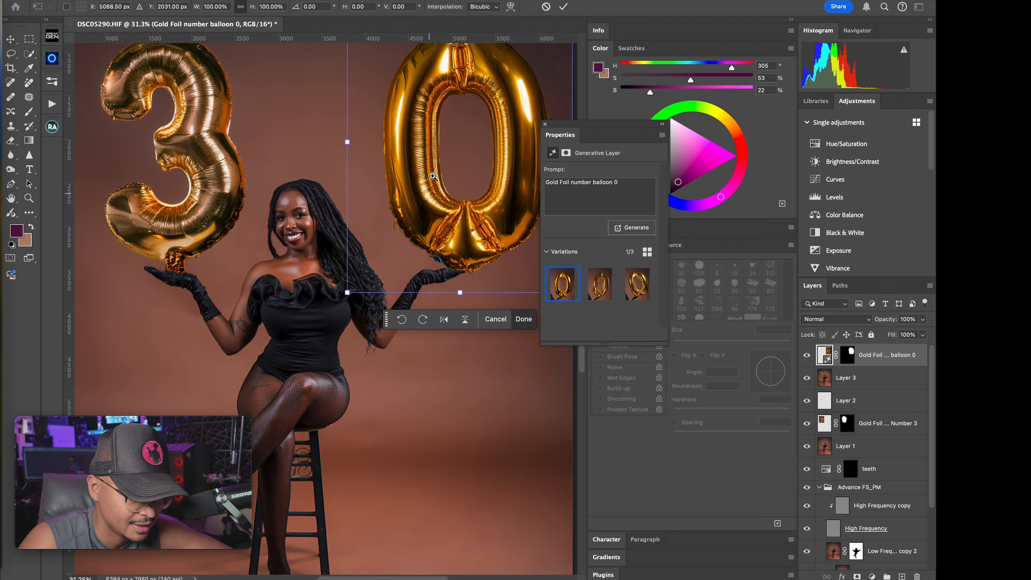
drag(452, 263, 432, 265)
key(Return)
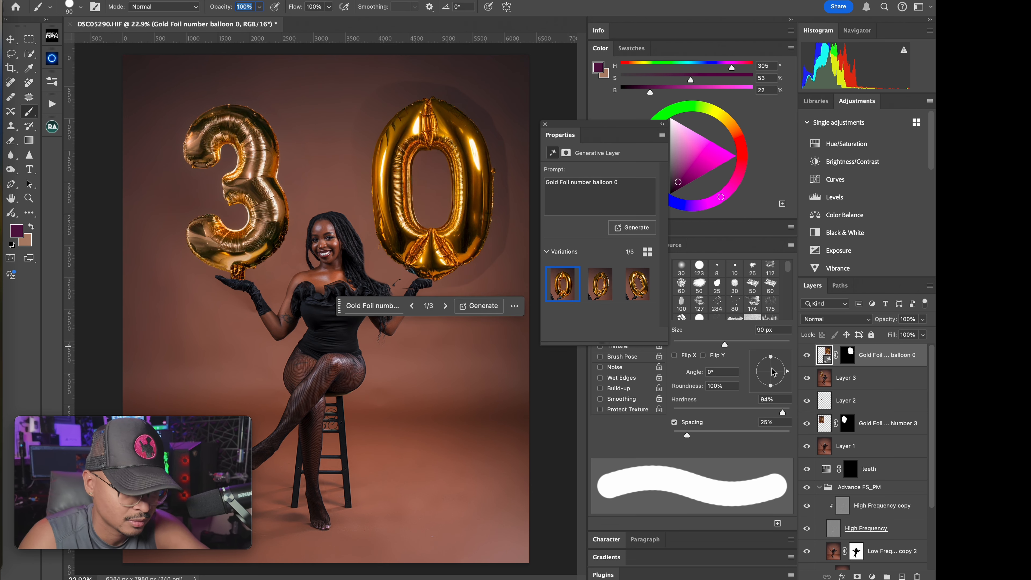
Step: Paint black on the 0 balloon's mask to hide the leftover glove fragments between the balloon, the hair and the wrist
click(848, 357)
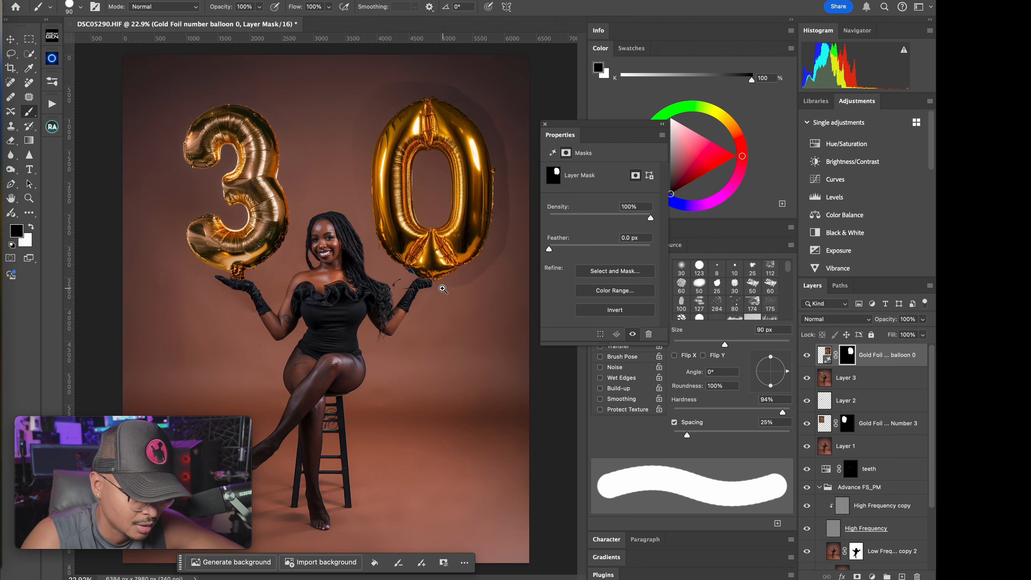
scroll(450, 306, up, 3)
mouse_move(439, 278)
mouse_down()
mouse_move(418, 277)
mouse_move(452, 271)
mouse_up()
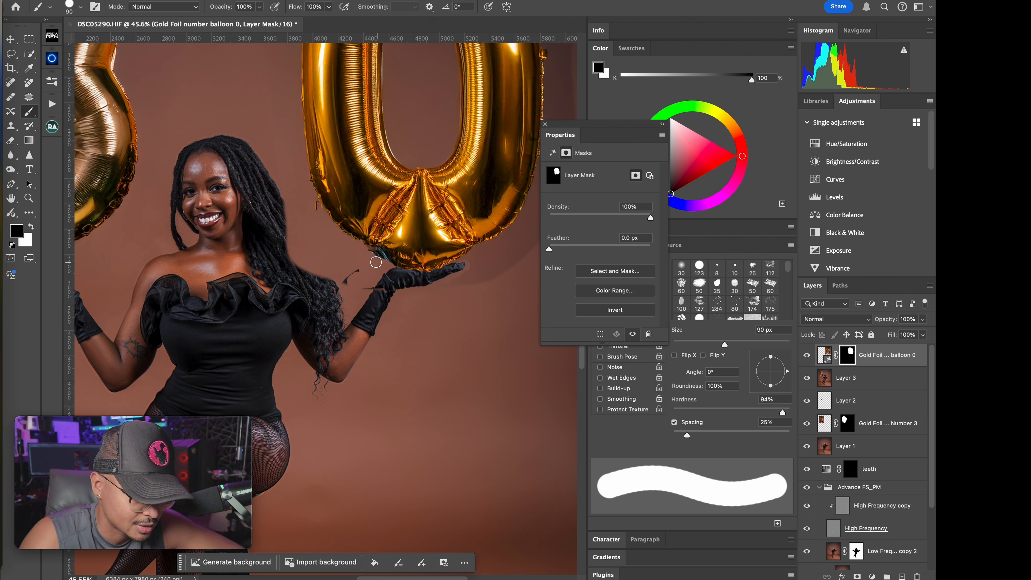
mouse_move(376, 262)
mouse_down()
mouse_move(388, 262)
mouse_move(345, 279)
mouse_up()
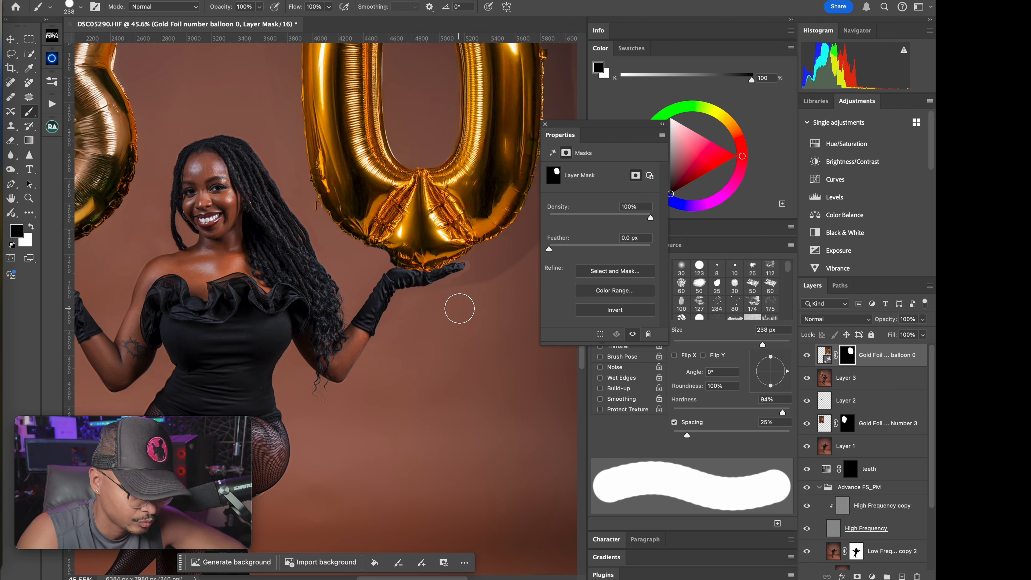
Step: Refine the 0 balloon's mask around the gloved fingertips with a 9 px brush, and clear the nearby backdrop with a softer 101 px brush
mouse_move(455, 281)
super+mouse_down()
mouse_move(496, 276)
mouse_move(393, 315)
mouse_move(410, 312)
super+mouse_up()
mouse_move(410, 312)
super+mouse_down()
mouse_move(401, 311)
mouse_move(444, 316)
mouse_move(389, 311)
mouse_move(380, 292)
mouse_move(341, 308)
mouse_move(404, 292)
mouse_move(438, 266)
mouse_move(431, 230)
mouse_move(384, 214)
mouse_move(414, 201)
super+mouse_up()
ctrl+alt+drag(409, 205, 417, 172)
ctrl+alt+drag(379, 210, 371, 213)
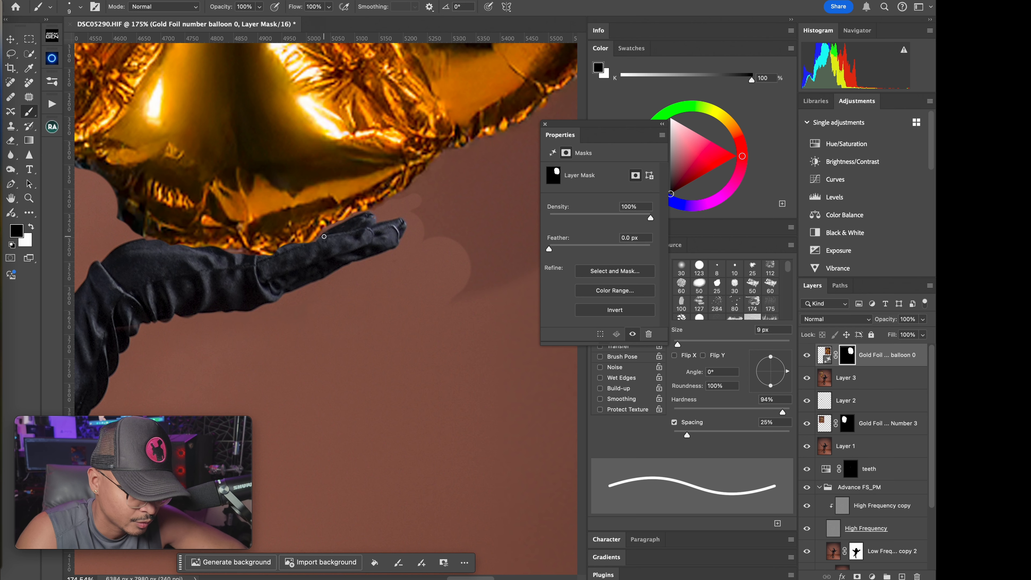
mouse_move(395, 226)
mouse_down()
mouse_move(304, 290)
mouse_move(396, 296)
mouse_up()
ctrl+alt+drag(391, 340, 383, 309)
mouse_move(382, 309)
mouse_down()
mouse_move(355, 292)
mouse_move(347, 277)
mouse_move(364, 249)
mouse_move(366, 271)
mouse_move(334, 268)
mouse_up()
drag(431, 240, 405, 310)
drag(474, 287, 350, 337)
Step: Mask out the dark generated backdrop around the 0 balloon with a large black brush of 625 to 487 px at 55% hardness
key(ctrl+0)
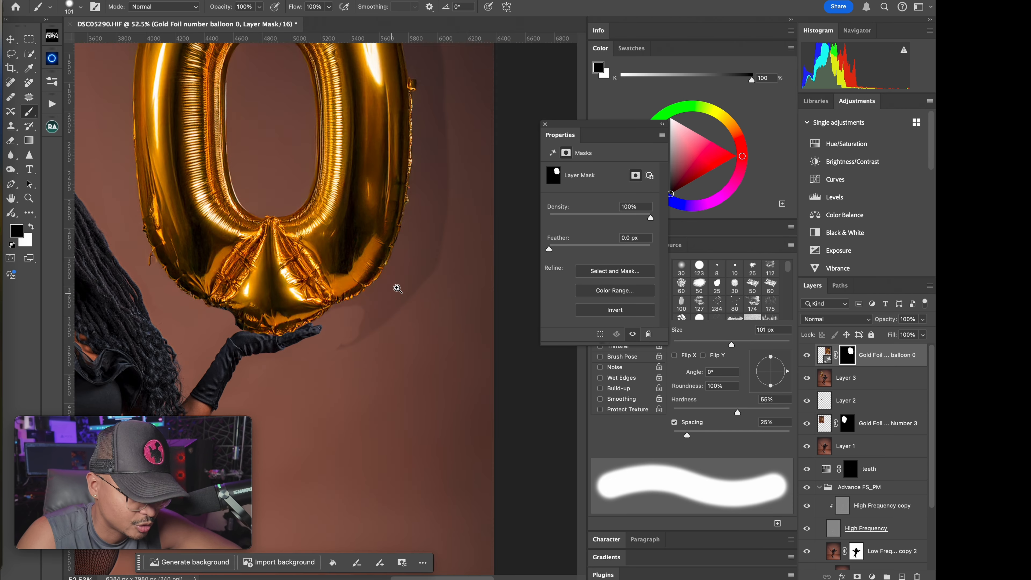
mouse_move(363, 123)
ctrl+mouse_down()
mouse_move(382, 115)
mouse_move(370, 118)
ctrl+mouse_up()
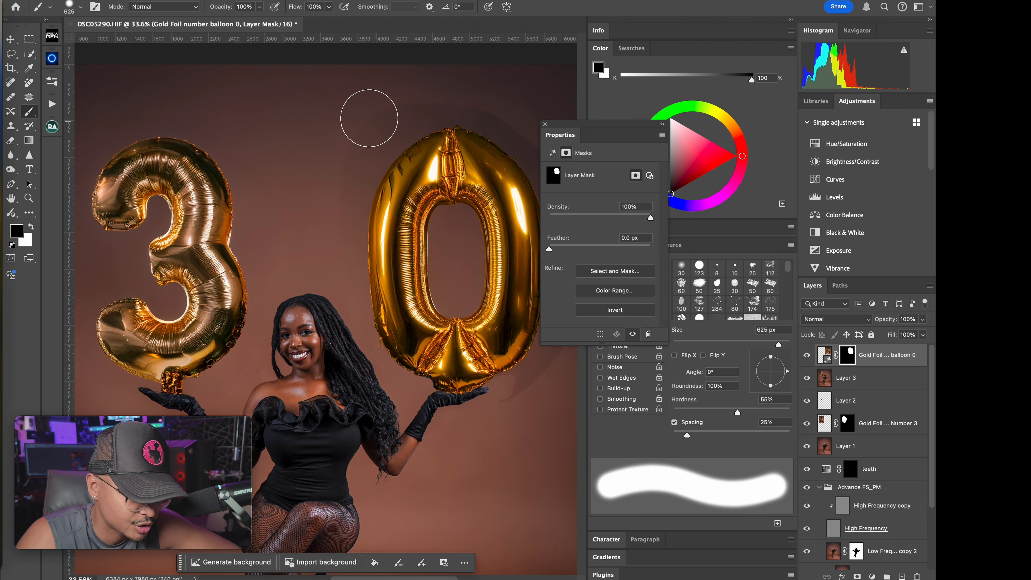
scroll(444, 85, right, 5)
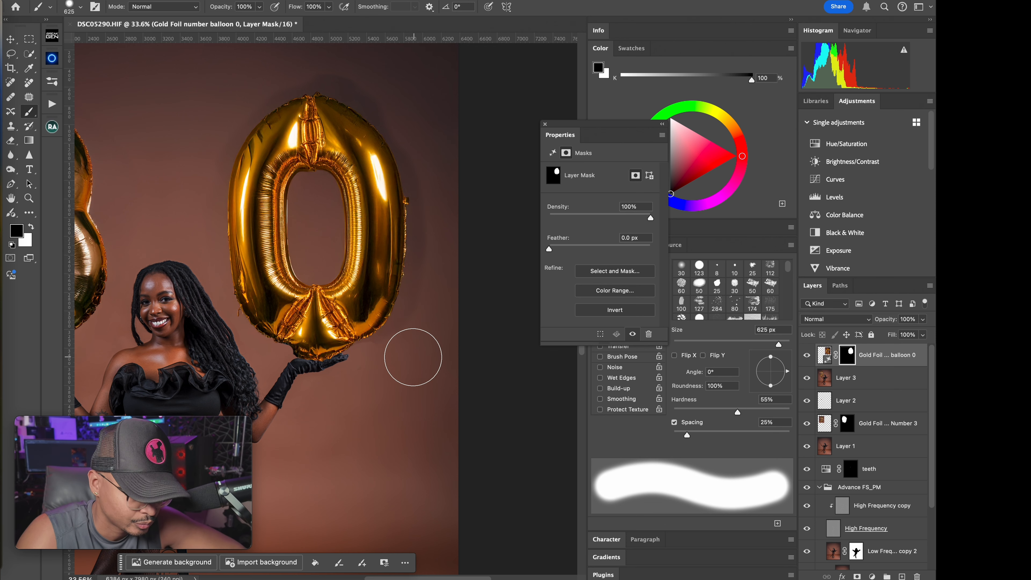
ctrl+alt+drag(410, 357, 382, 359)
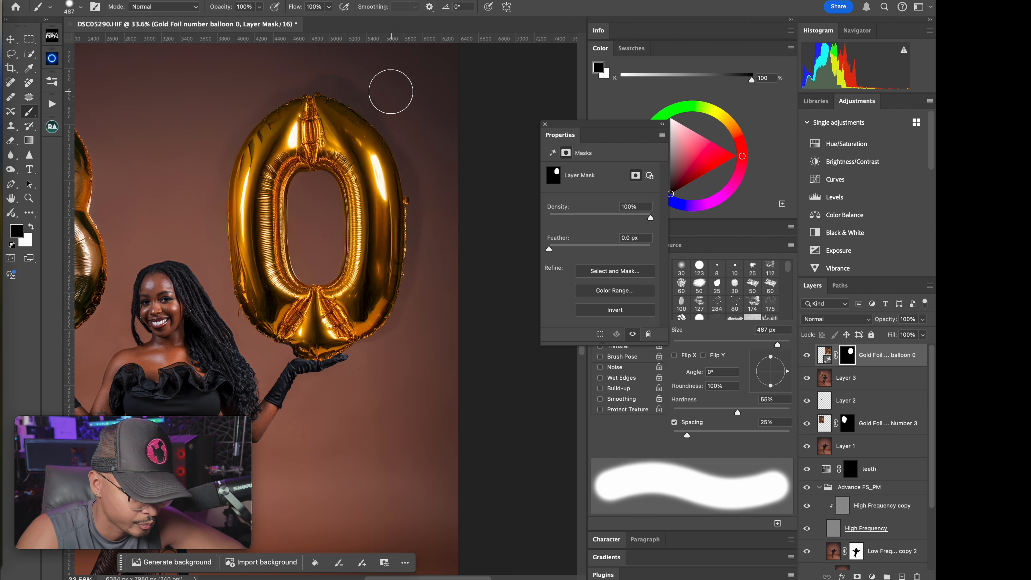
mouse_move(400, 129)
mouse_down()
mouse_move(347, 178)
mouse_move(346, 159)
mouse_move(293, 149)
mouse_move(301, 199)
mouse_up()
Step: Mask the remaining dark halo close to the 0 balloon's outer edges with a 156 px black brush at 97% hardness
mouse_move(277, 104)
ctrl+alt+mouse_down()
mouse_move(275, 129)
mouse_move(293, 134)
ctrl+alt+mouse_up()
mouse_move(294, 136)
ctrl+alt+mouse_down()
mouse_move(308, 153)
mouse_move(358, 206)
ctrl+alt+mouse_up()
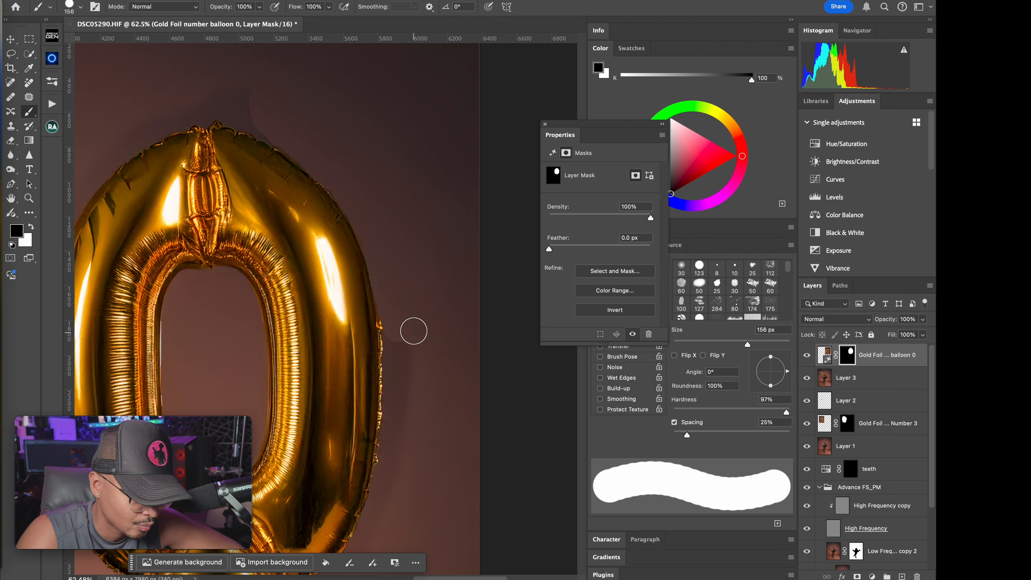
scroll(406, 264, down, 5)
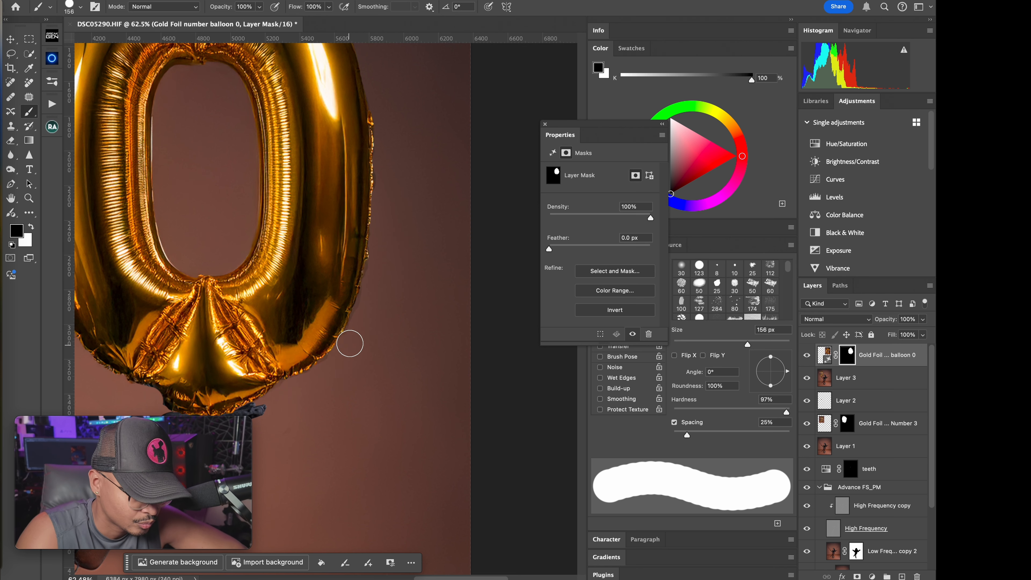
scroll(349, 346, up, 10)
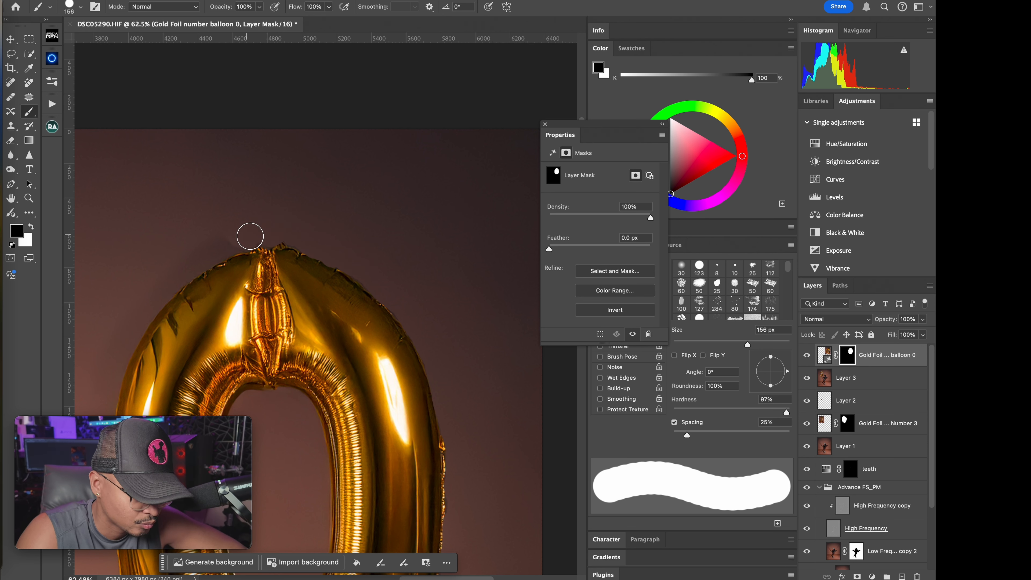
drag(220, 224, 385, 111)
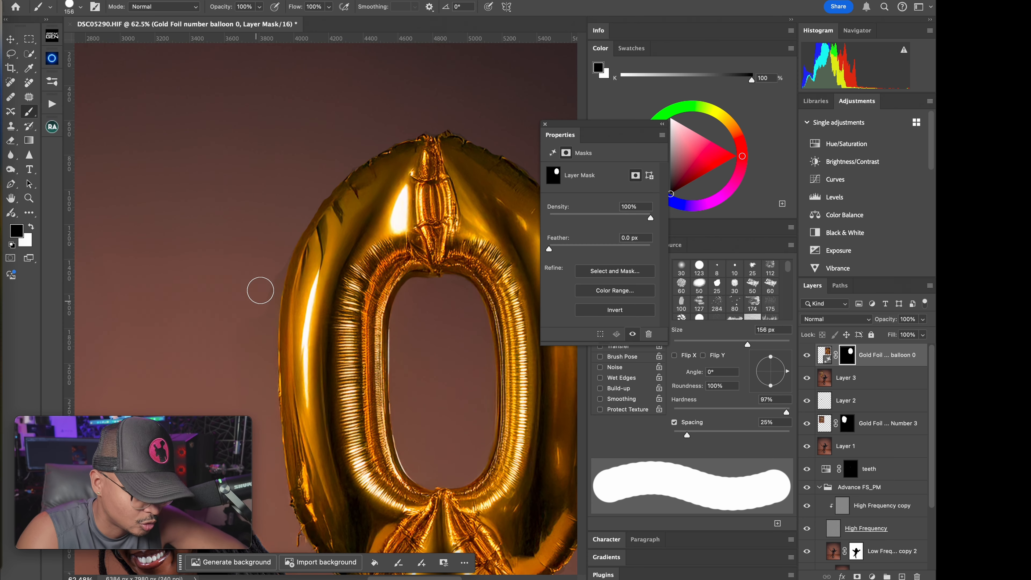
drag(257, 290, 299, 136)
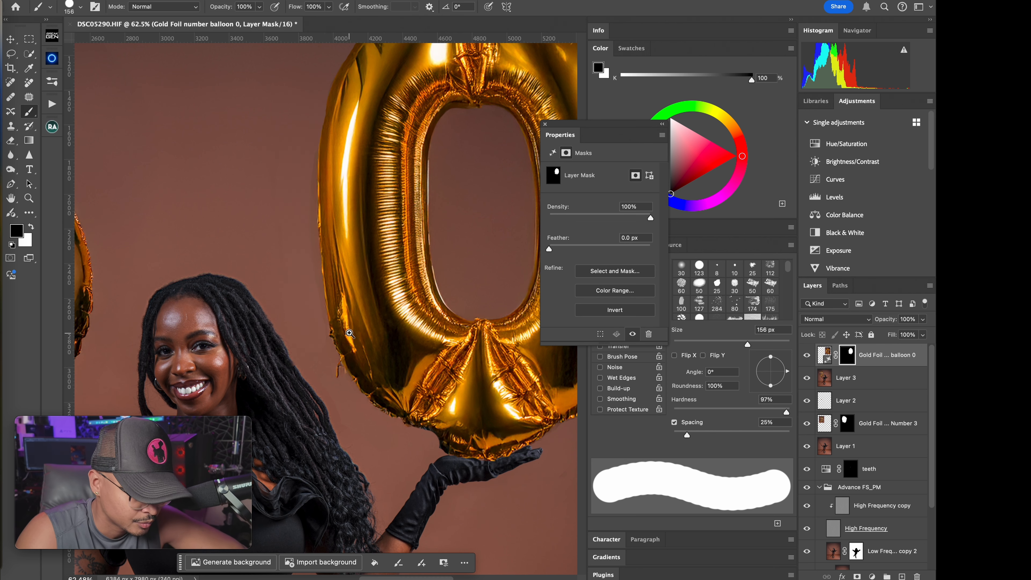
key(ctrl+0)
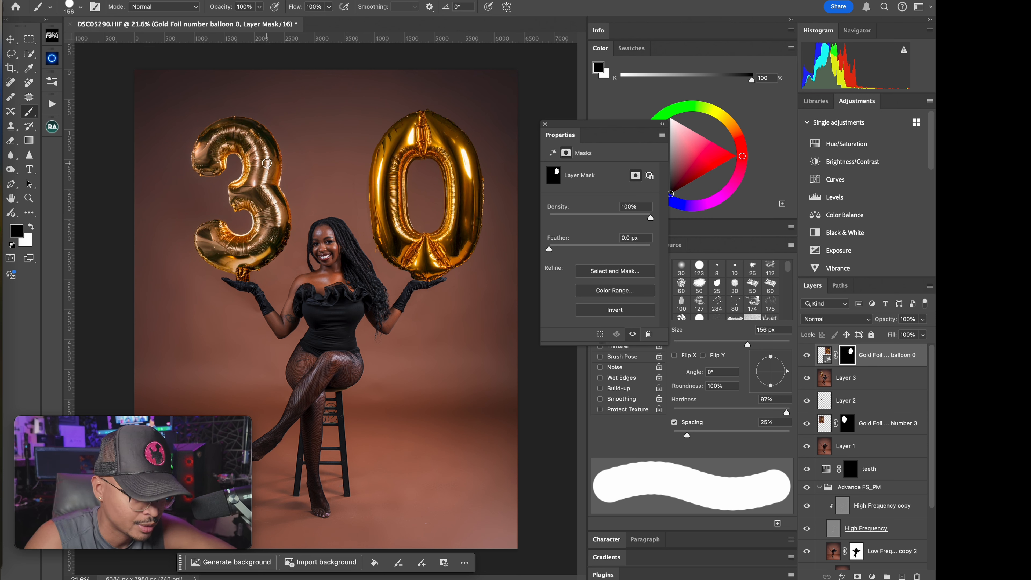
Step: Scale the 0 balloon down slightly from its upper edge, keeping its base on the palm, to match the 3 balloon's height
key(ctrl+t)
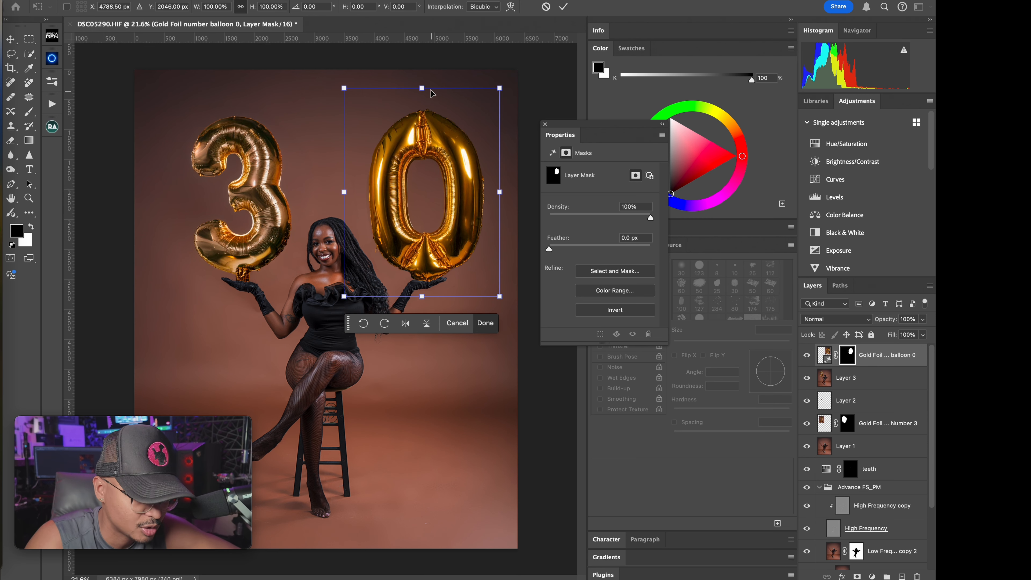
drag(420, 87, 420, 98)
key(Return)
key(b)
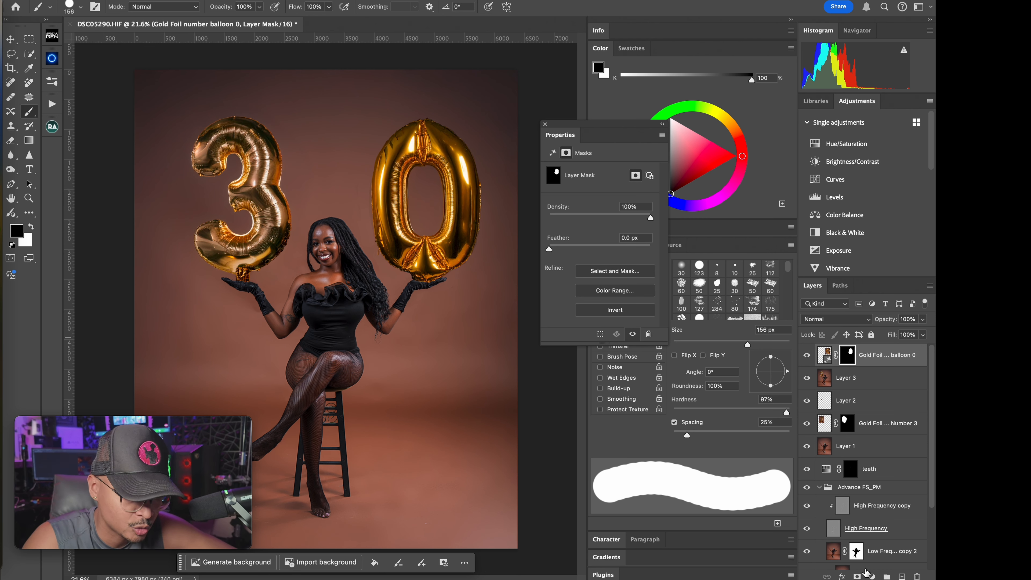
Step: Add a Hue/Saturation adjustment clipped to the 0 balloon layer, with hue -3, saturation -40 and lightness +1
click(872, 575)
click(889, 495)
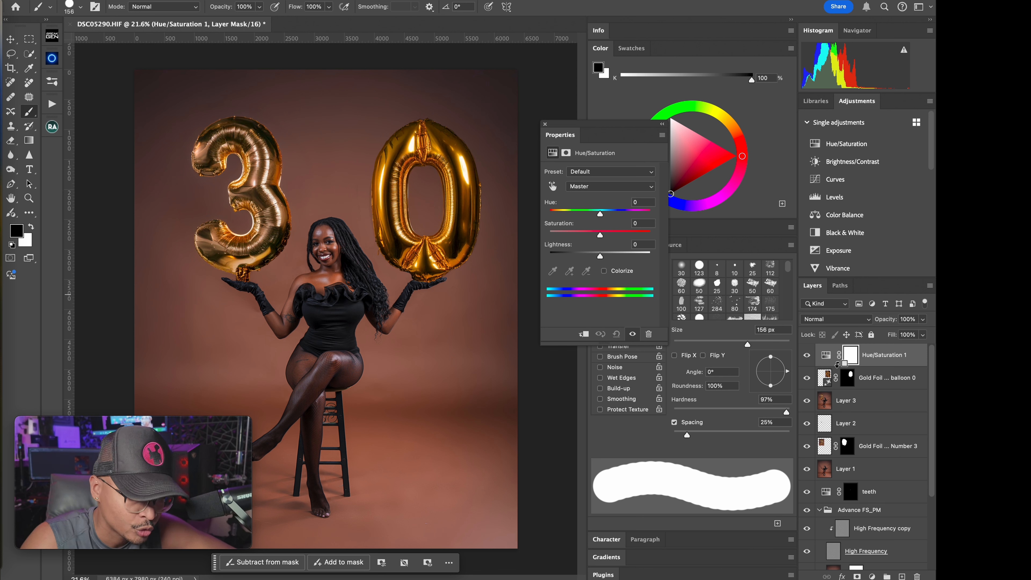
alt+click(835, 366)
click(830, 357)
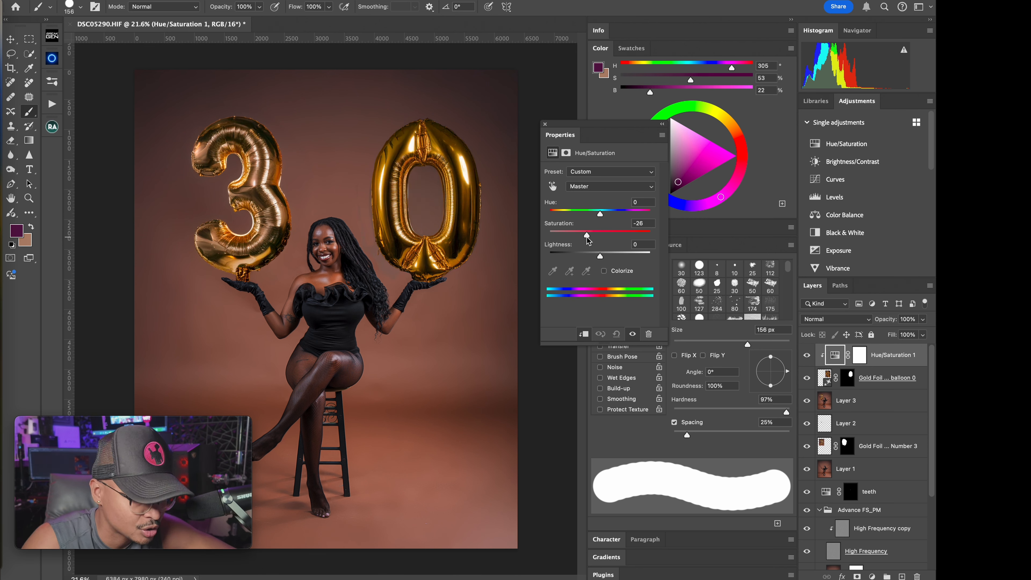
drag(587, 240, 582, 242)
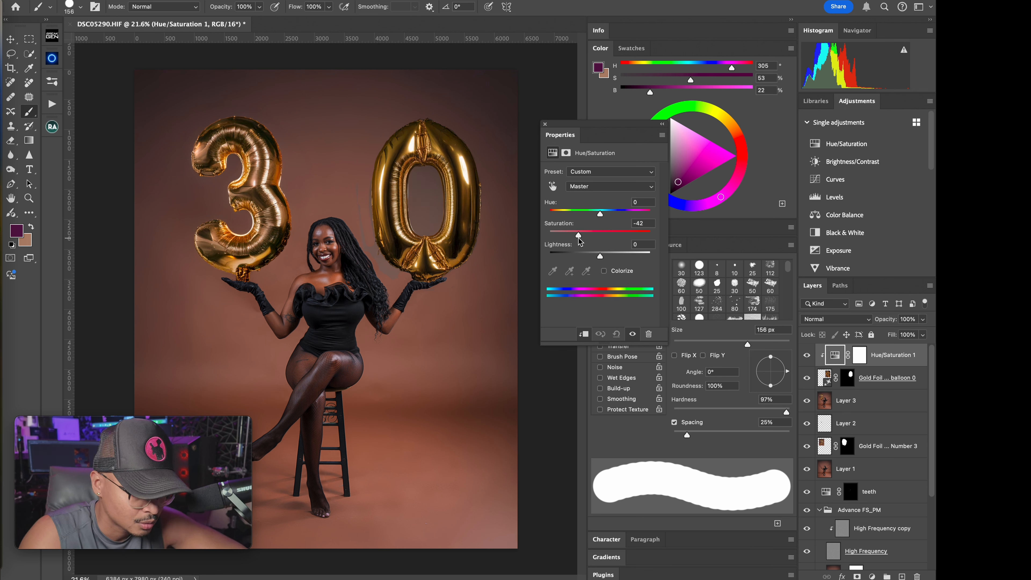
mouse_move(581, 241)
mouse_down()
mouse_move(566, 240)
mouse_move(579, 243)
mouse_up()
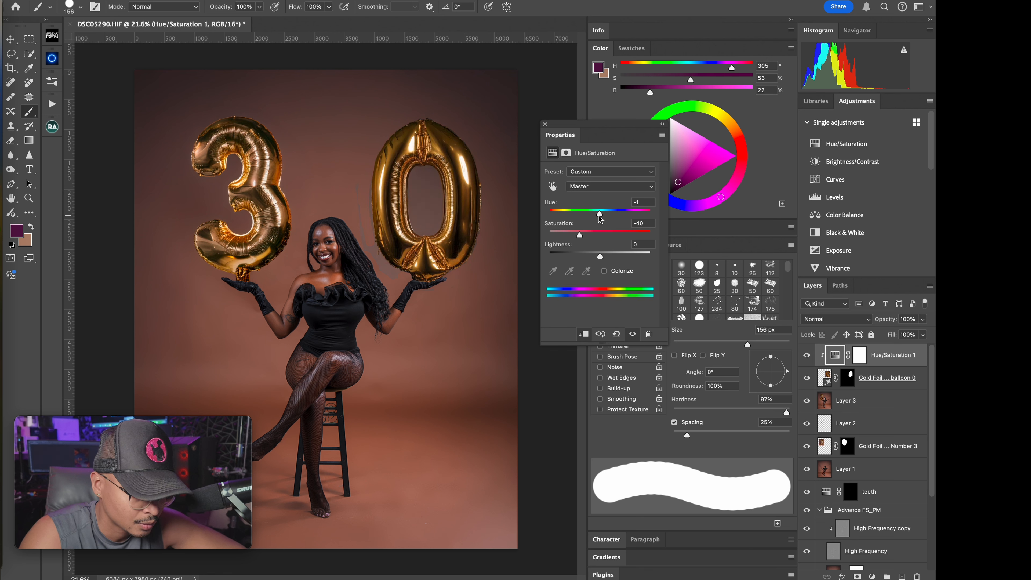
drag(600, 219, 598, 218)
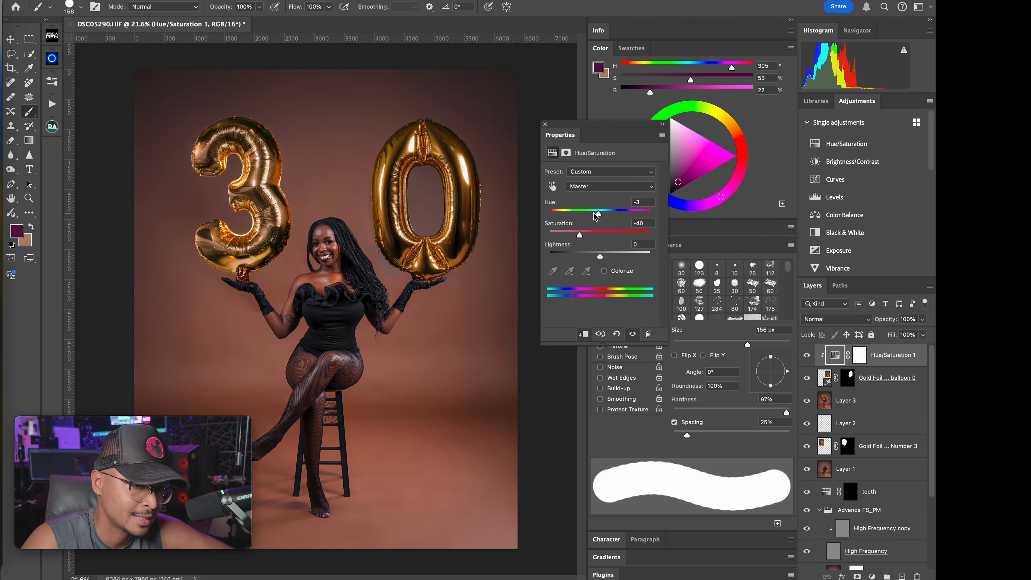
drag(602, 257, 596, 262)
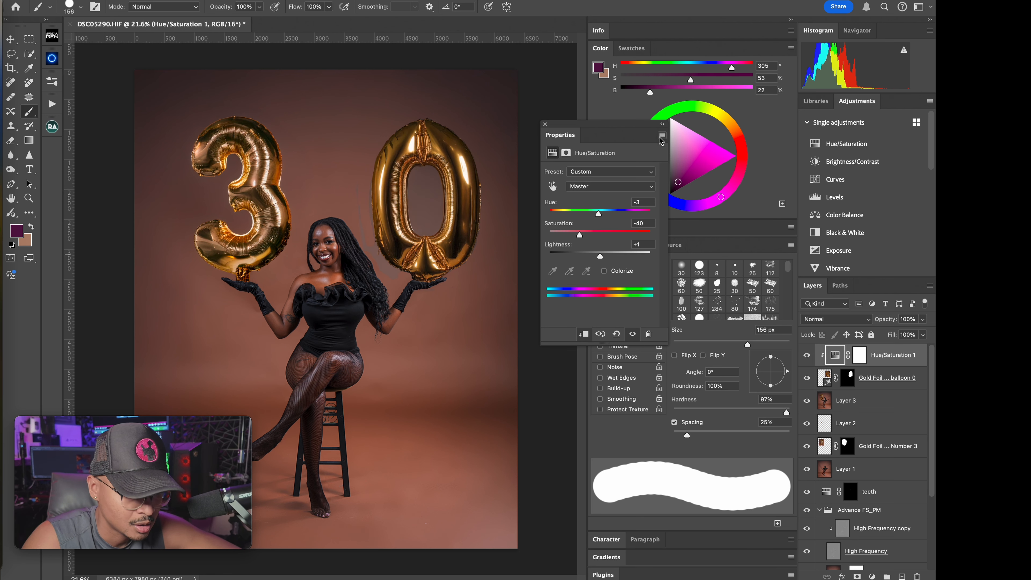
Step: Mask the Hue/Saturation adjustment off the greyish backdrop around and inside the 0 balloon, painting black with 156 px and 101 px brushes
click(859, 355)
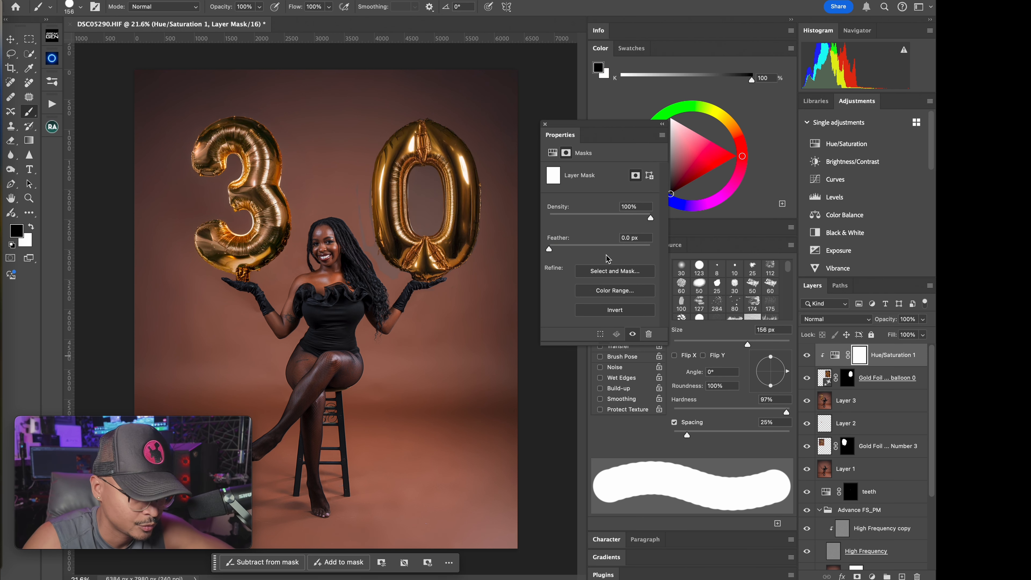
drag(428, 207, 437, 207)
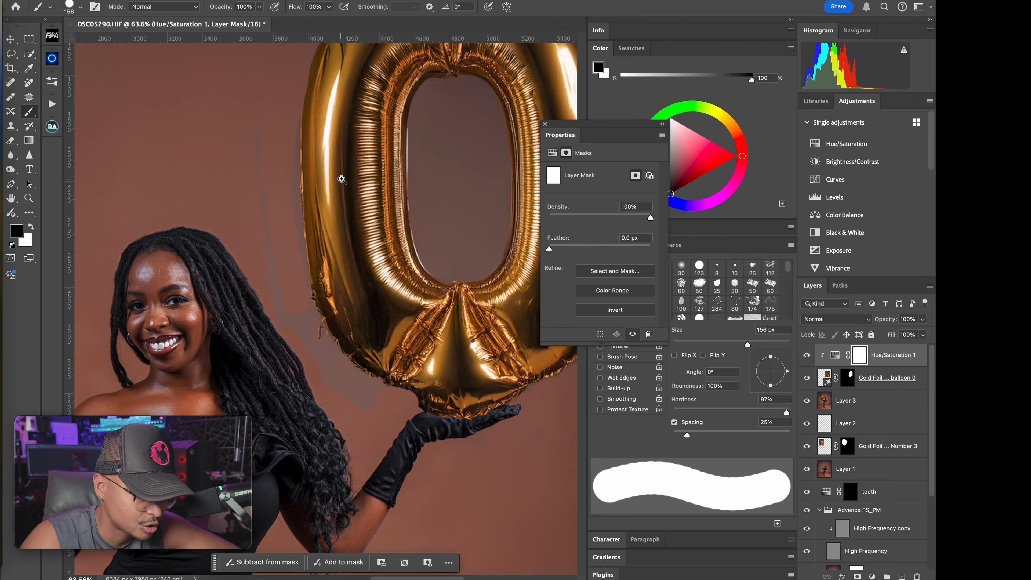
drag(341, 179, 303, 163)
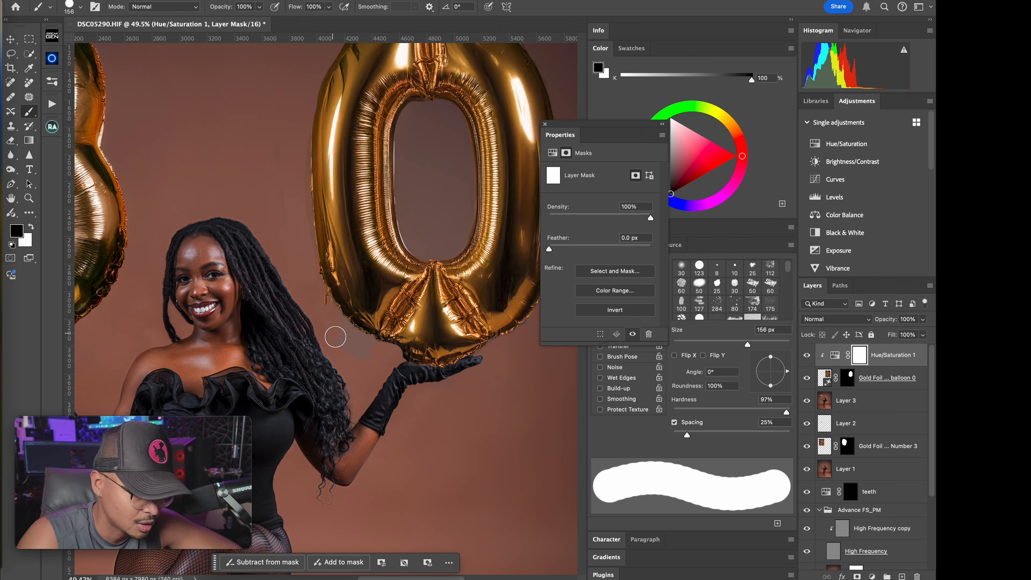
drag(425, 139, 345, 225)
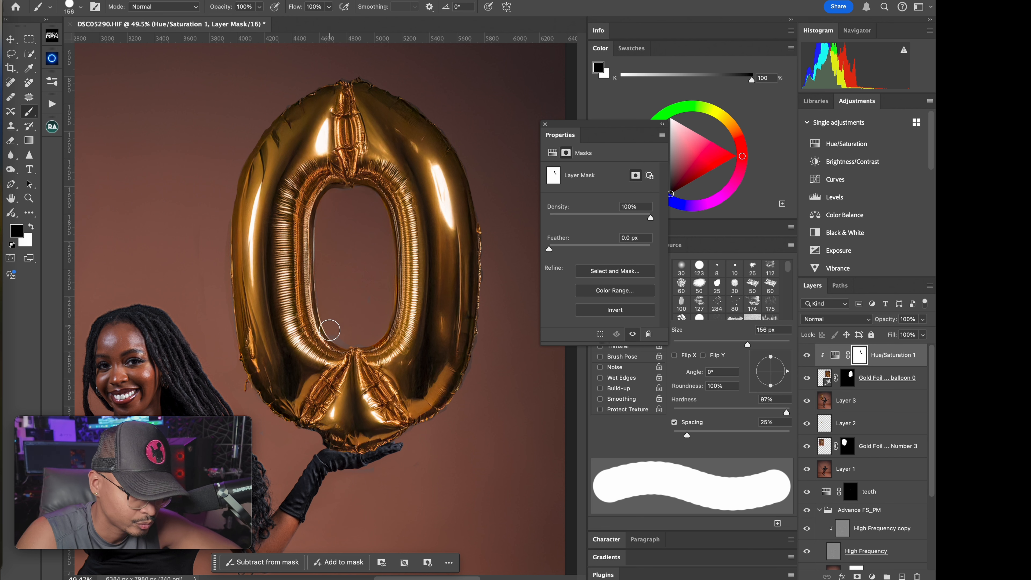
drag(391, 442, 370, 269)
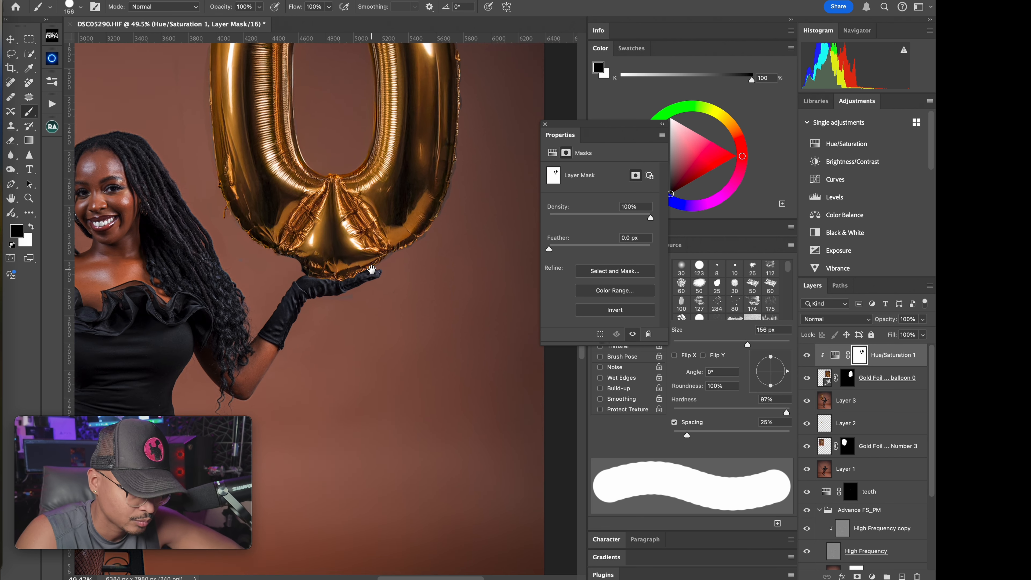
key(bracketleft)
key(bracketleft)
key(bracketleft)
key(bracketleft)
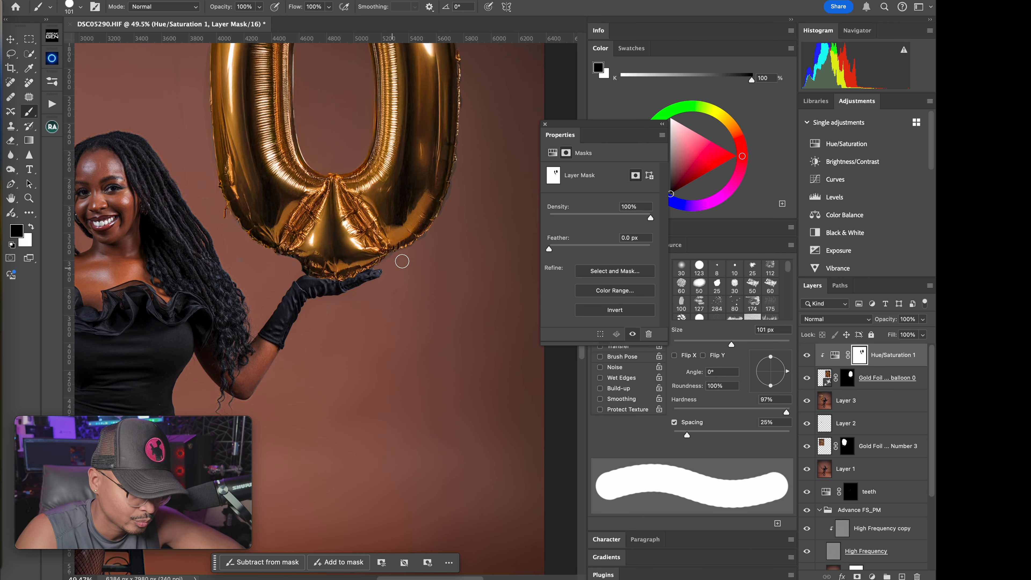
drag(445, 218, 387, 296)
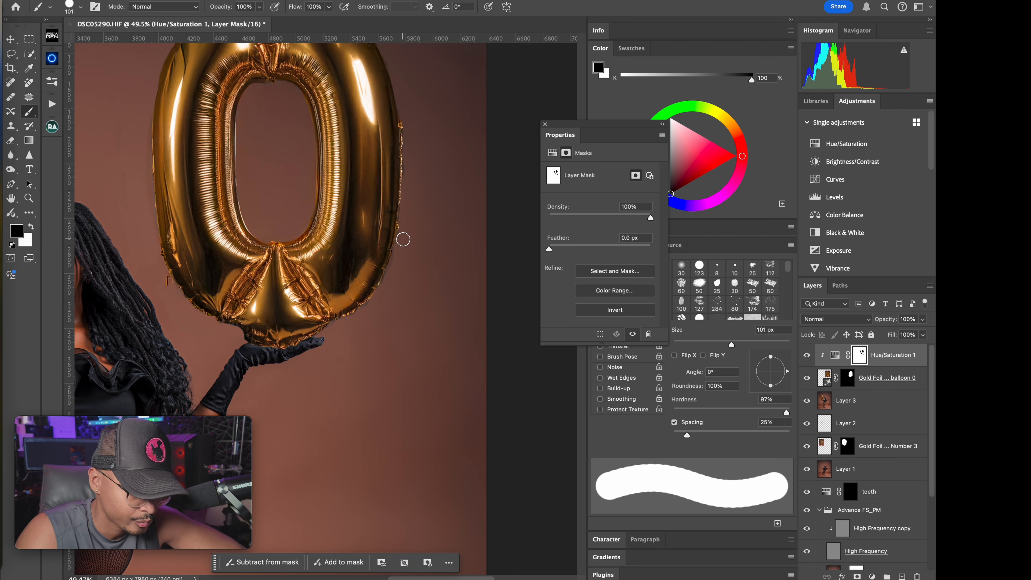
drag(422, 163, 380, 357)
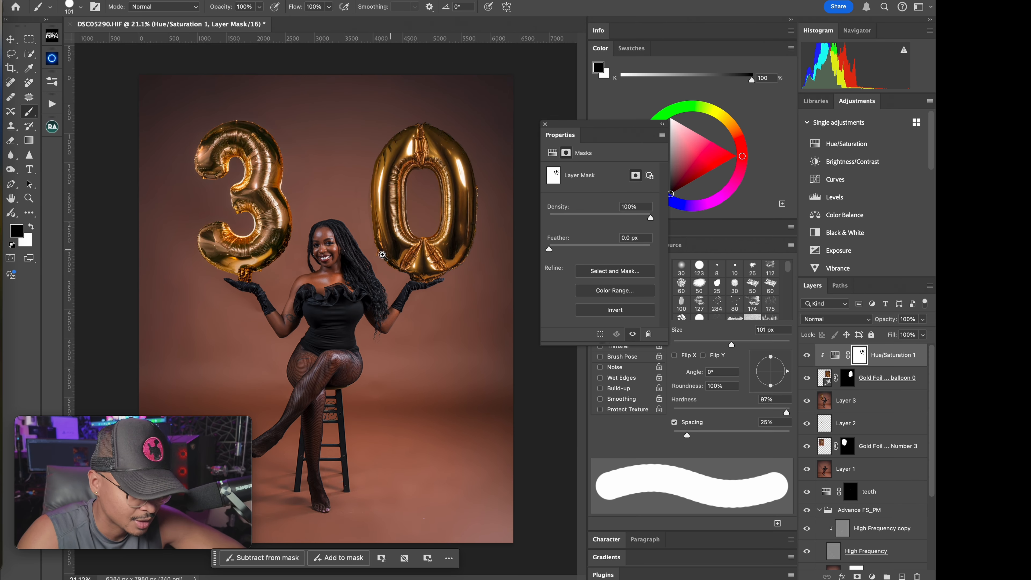
drag(389, 274, 407, 297)
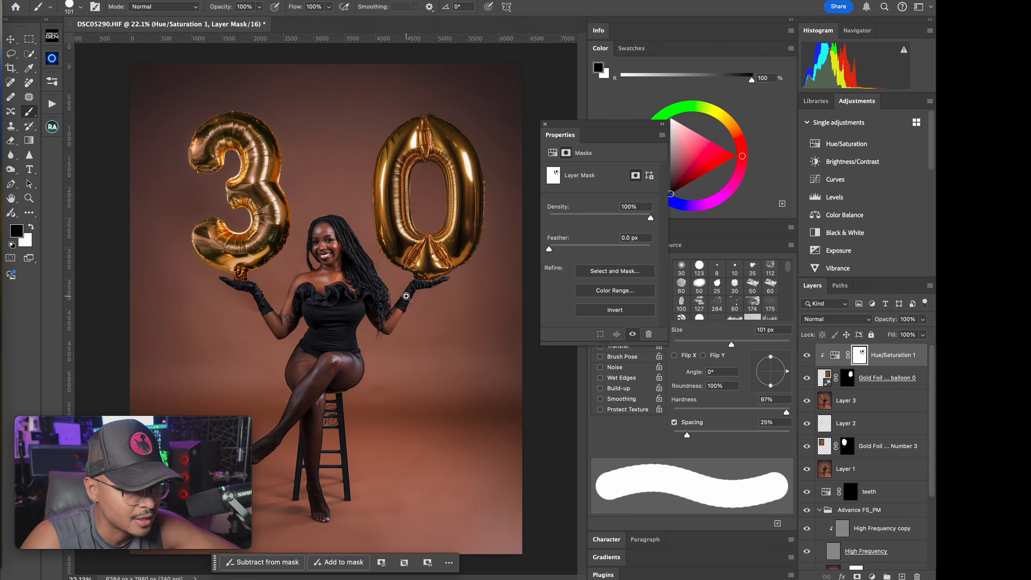
Step: Switch to Finder, search This Mac for confetti and open the Confetti_overlays folder
click(1, 8)
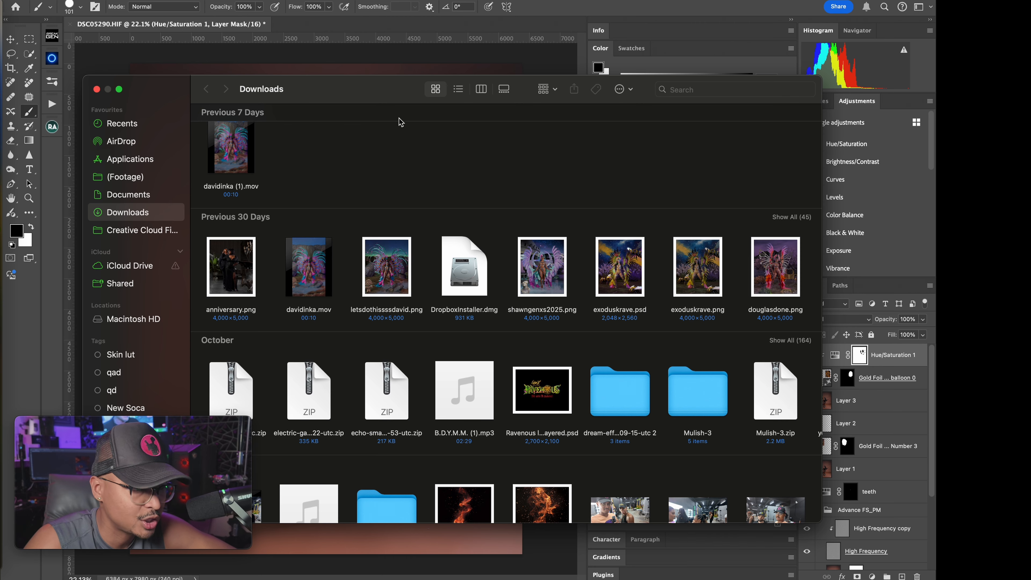
drag(400, 97, 369, 57)
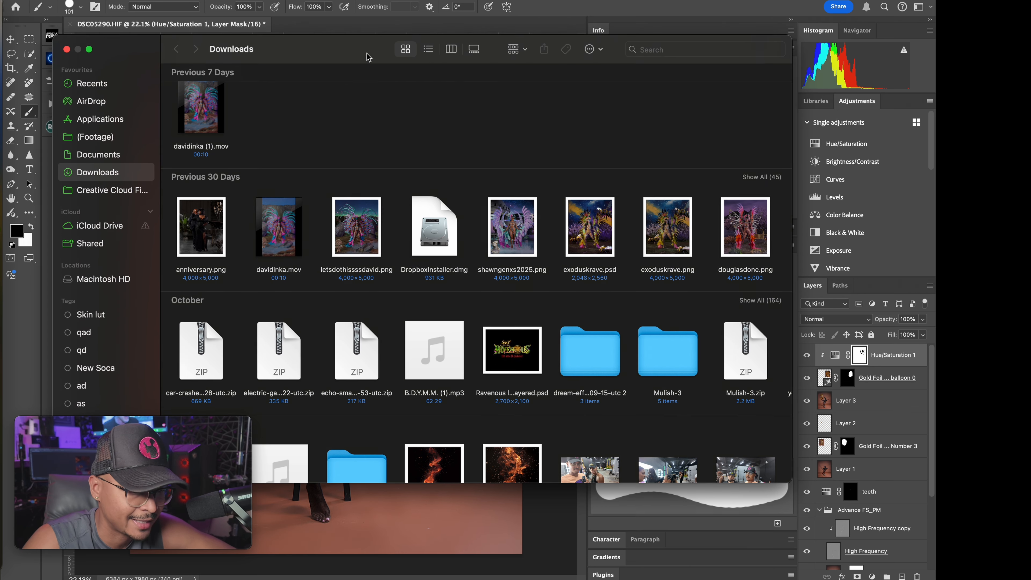
click(689, 50)
text(confetti)
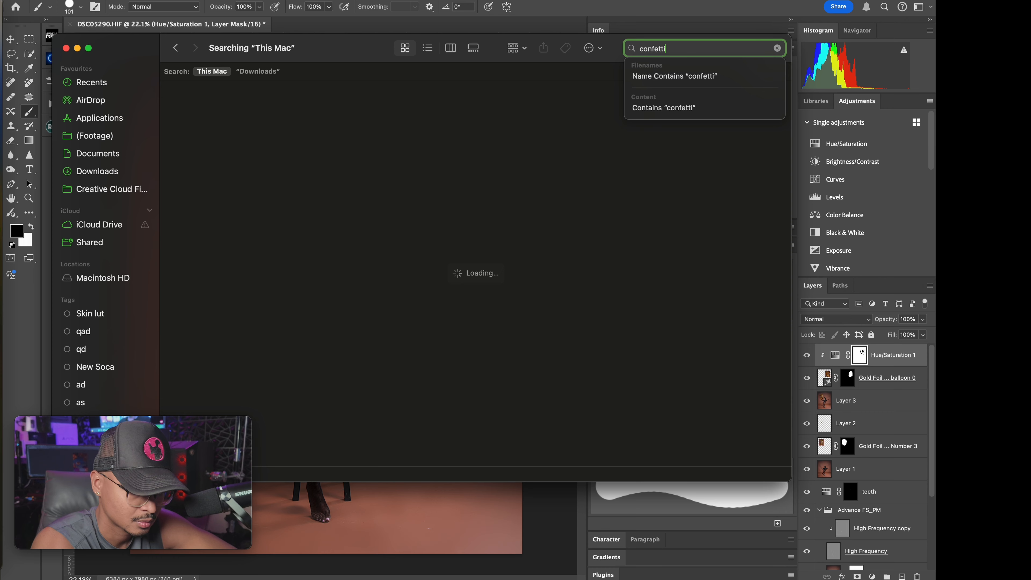
key(Return)
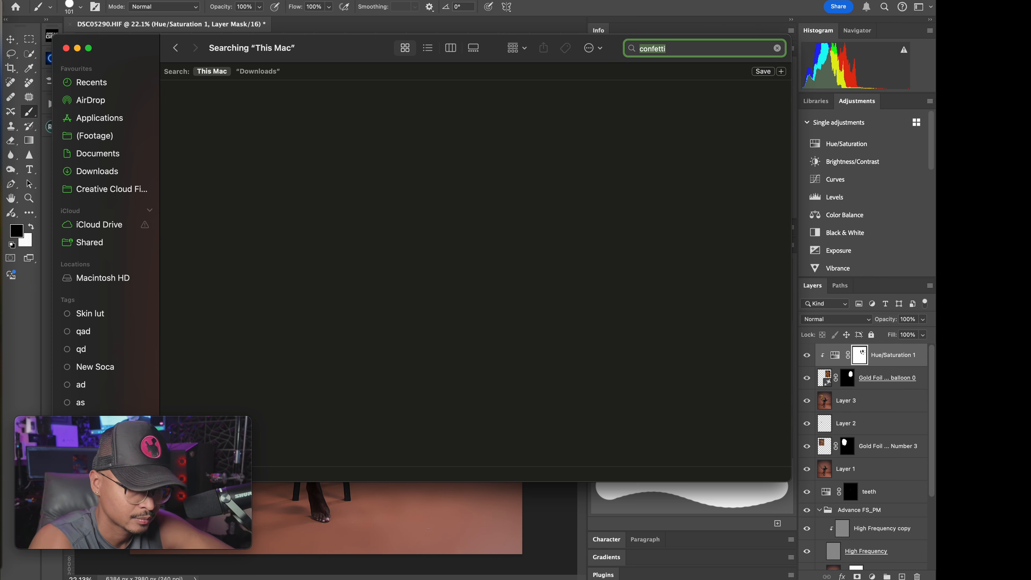
scroll(548, 309, down, 10)
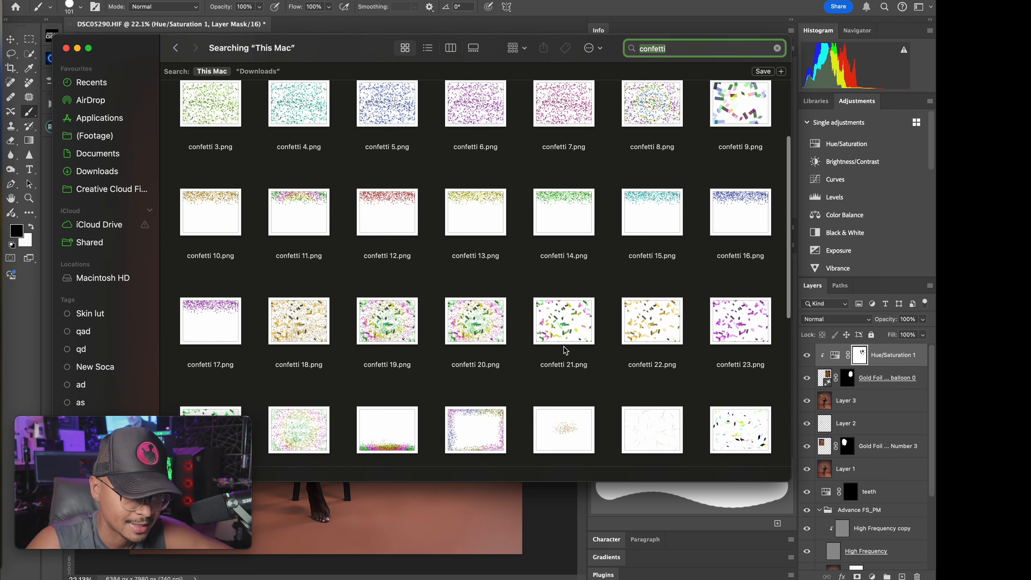
scroll(540, 284, up, 3)
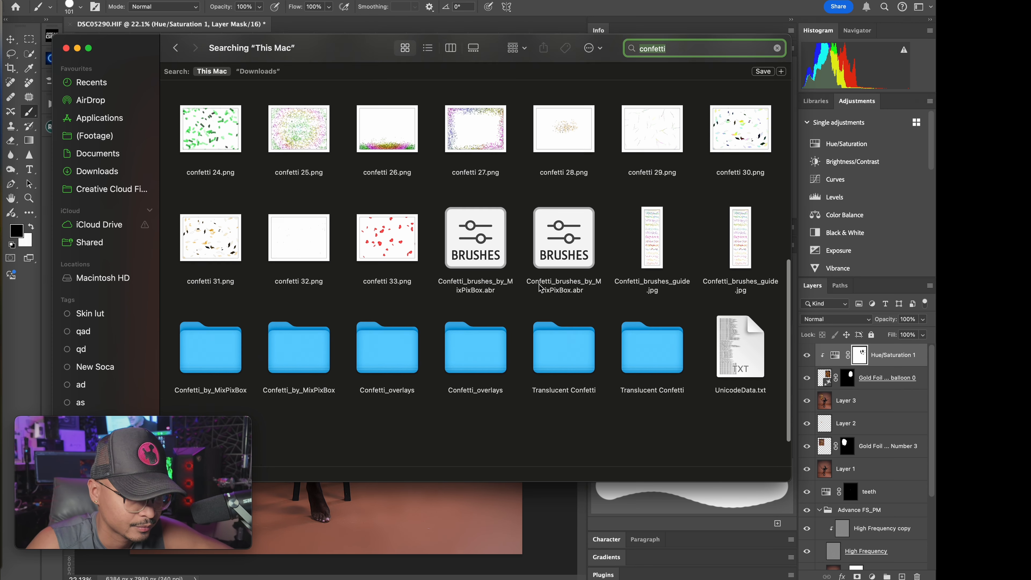
scroll(539, 285, down, 4)
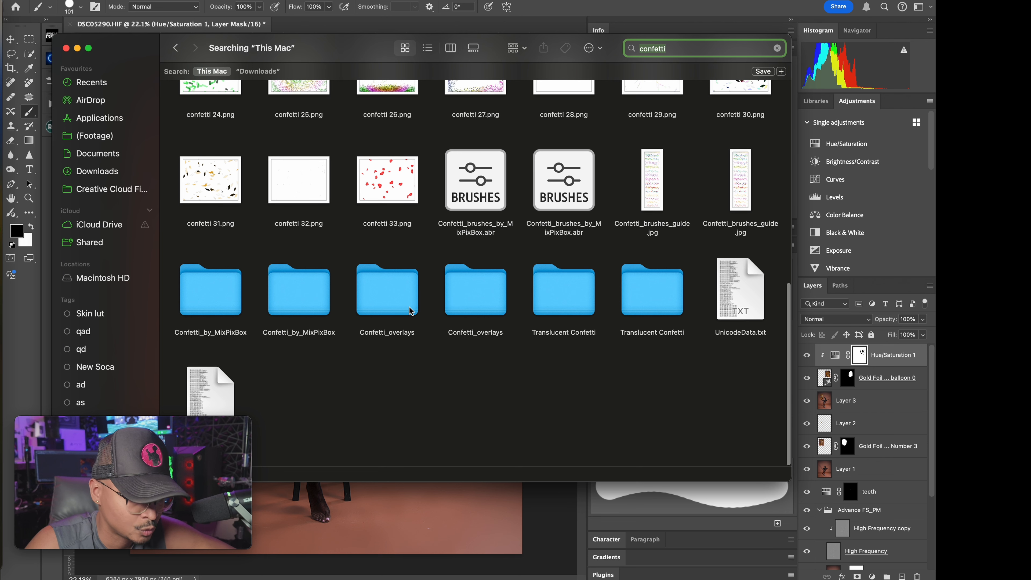
double_click(467, 304)
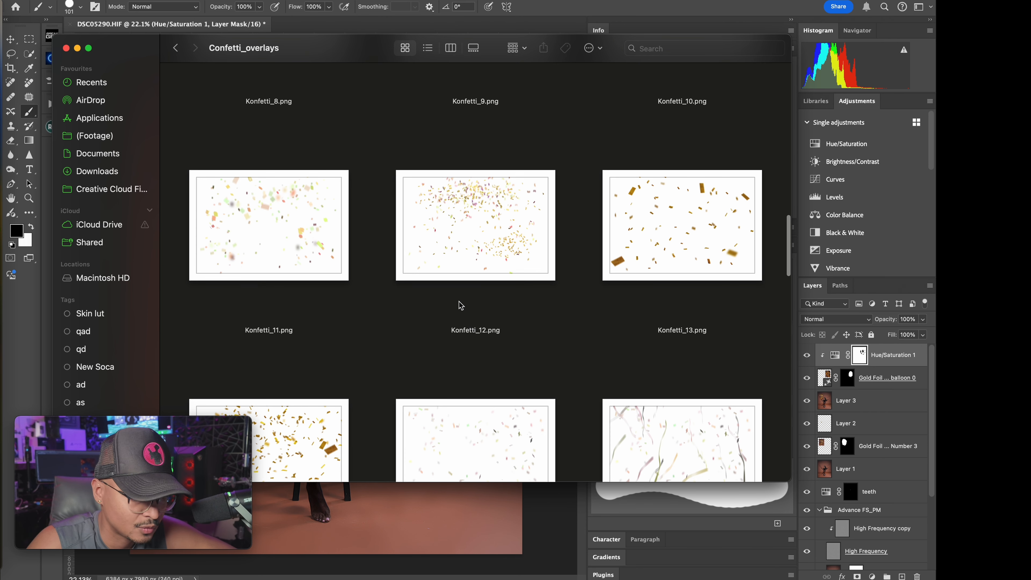
Step: Browse the confetti overlays and place the gold Konfetti_30.png into the portrait document
scroll(460, 306, down, 5)
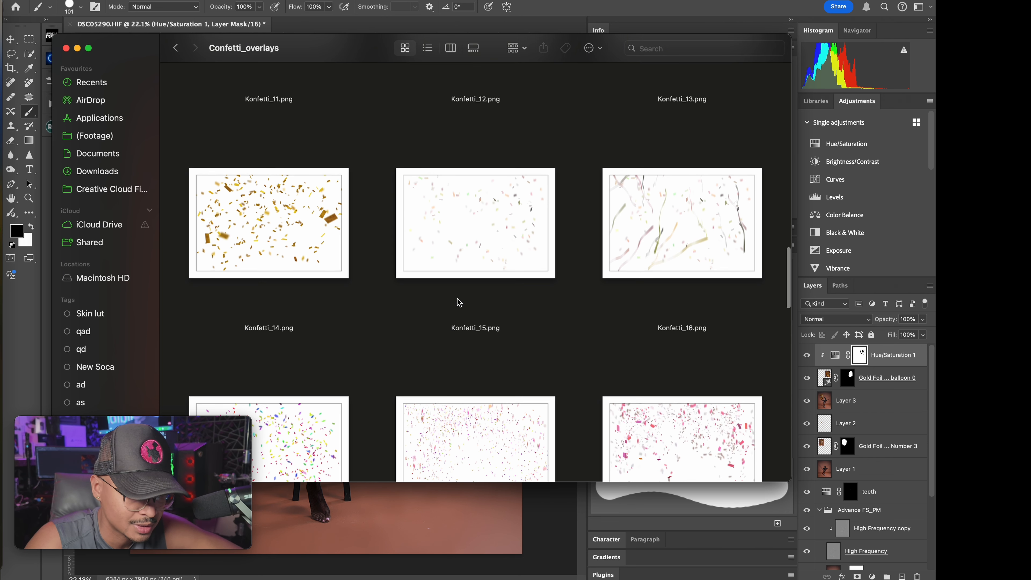
scroll(459, 303, down, 5)
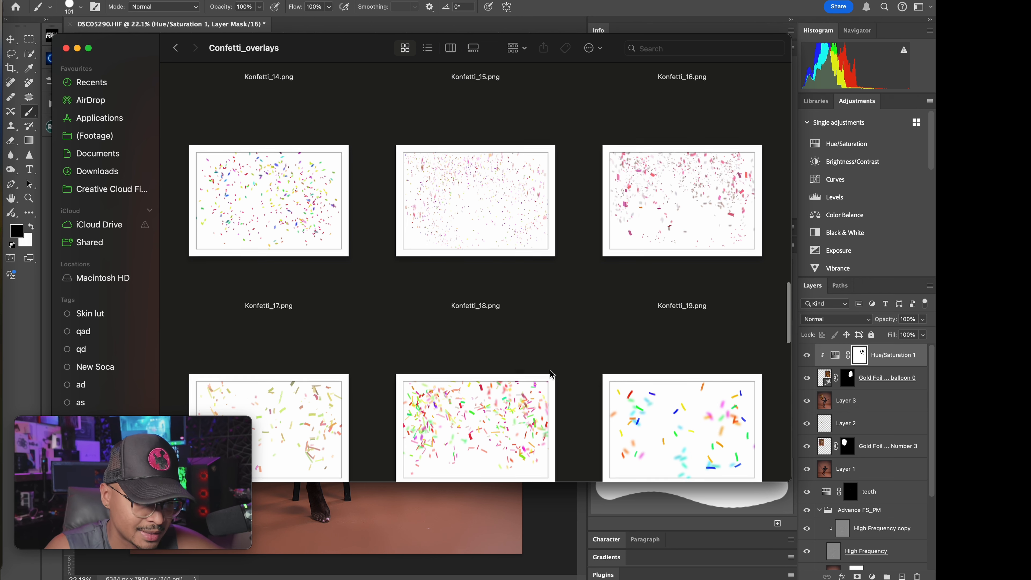
scroll(535, 343, down, 10)
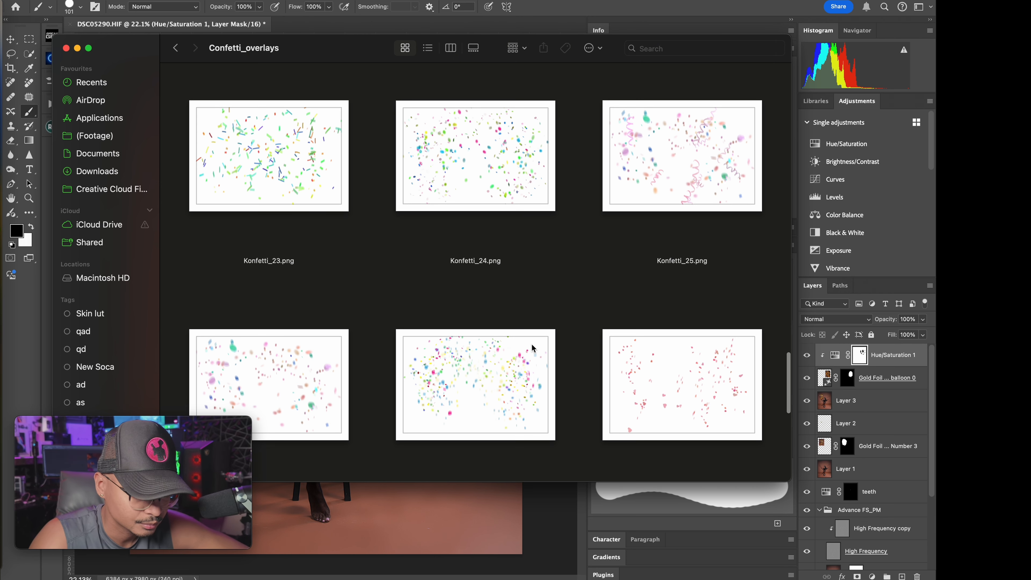
scroll(534, 348, down, 10)
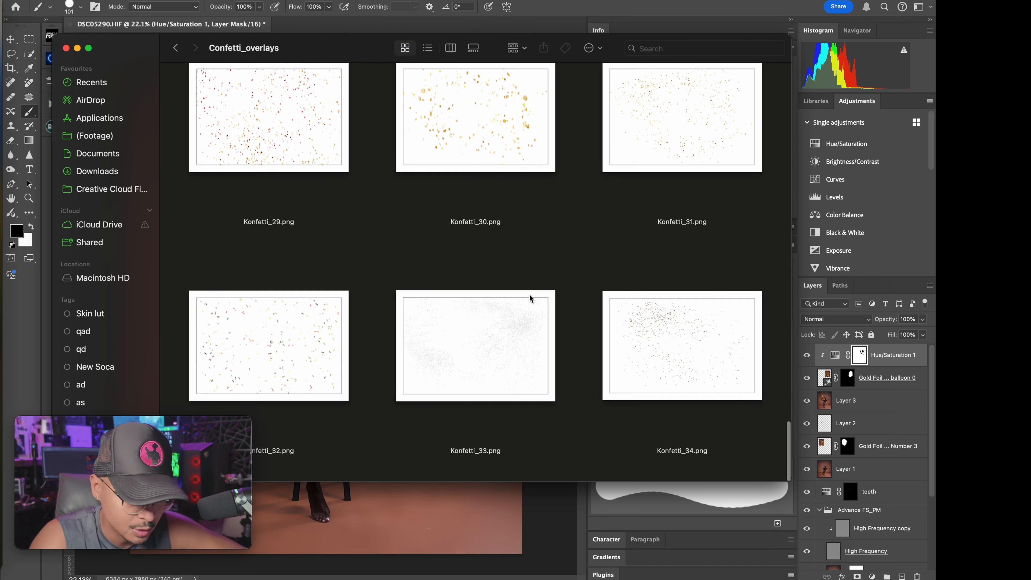
click(487, 130)
drag(487, 130, 404, 501)
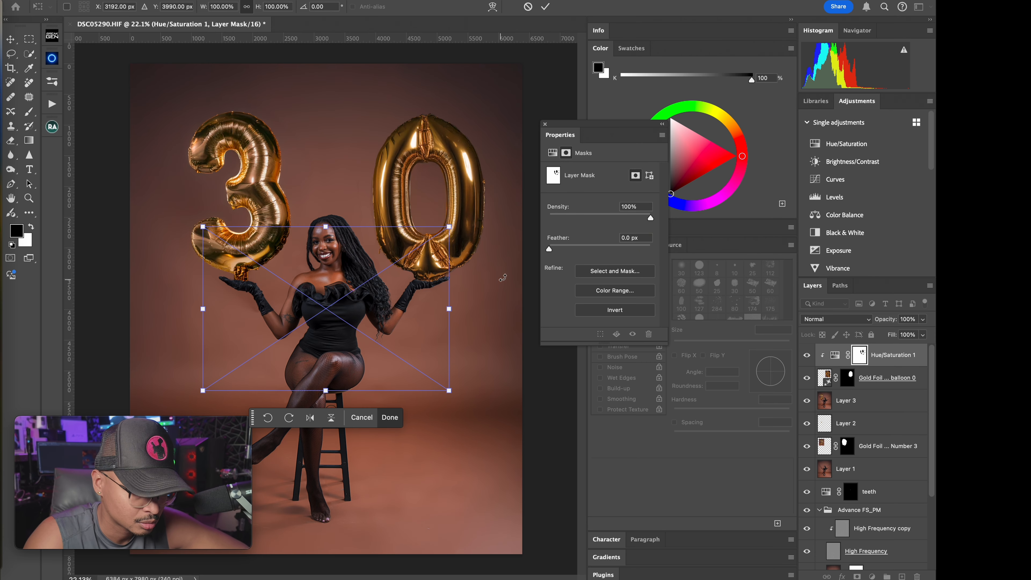
Step: Scale the Konfetti_30 overlay to 160.79% and place it over the portrait's upper left, around the 3 balloon
drag(376, 323, 285, 162)
drag(368, 234, 540, 414)
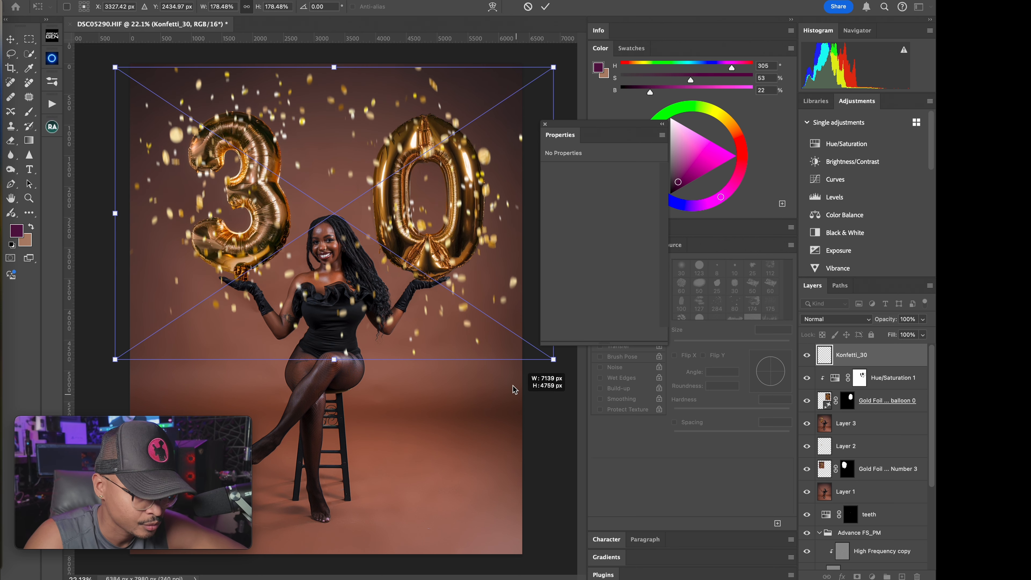
drag(463, 312, 445, 295)
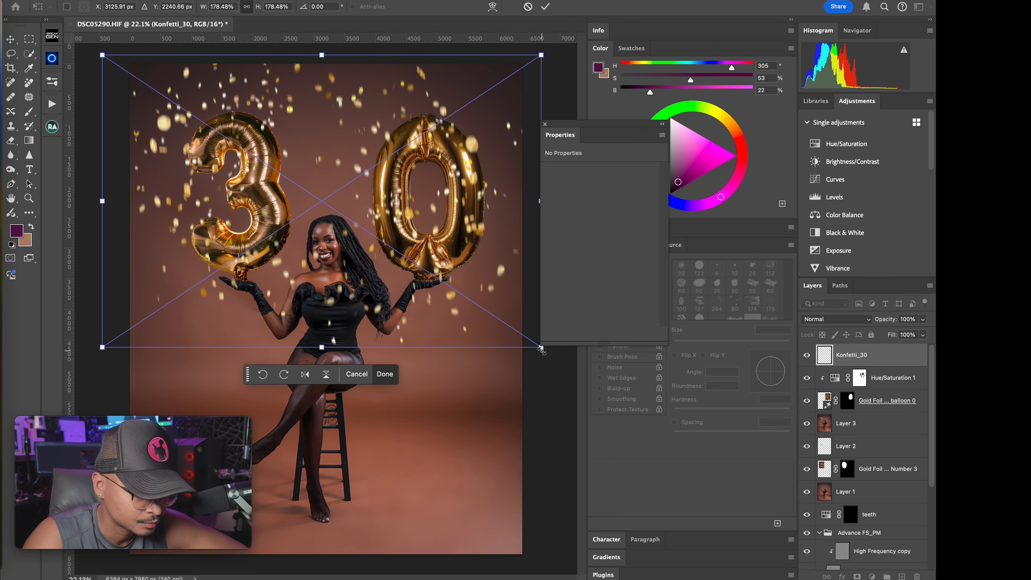
drag(540, 347, 498, 319)
drag(430, 247, 386, 262)
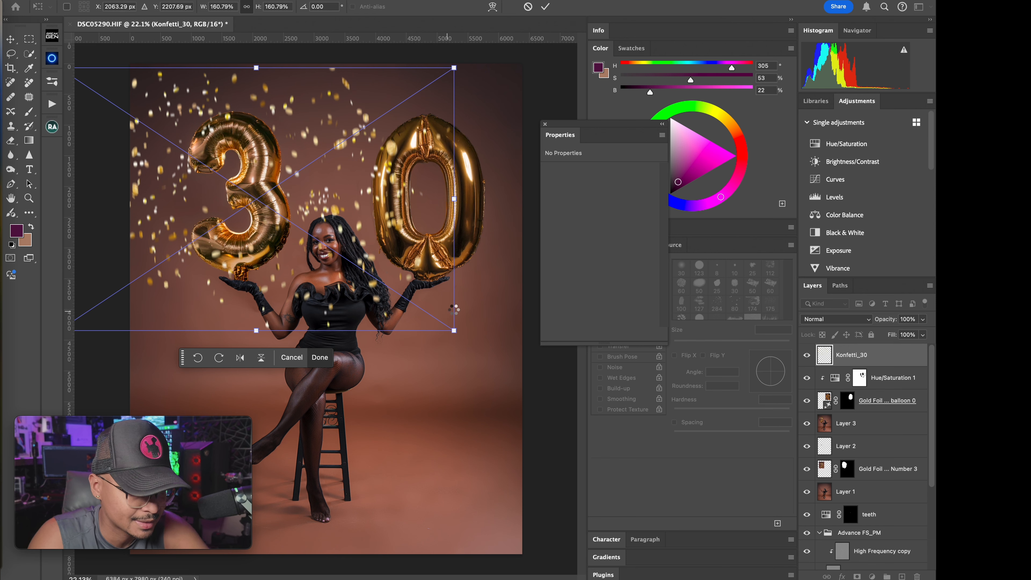
key(Return)
key(b)
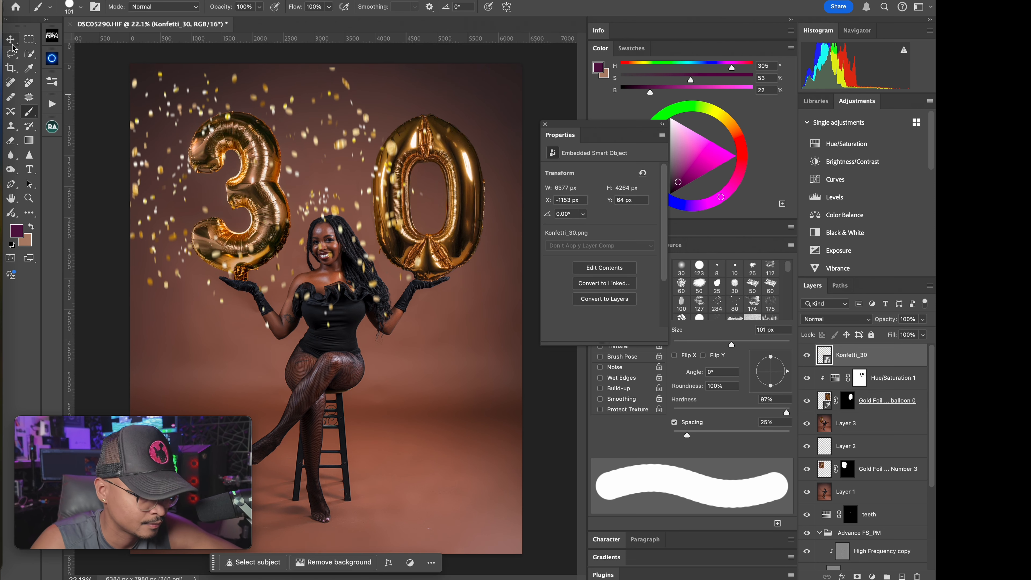
Step: Place the gold Konfetti_31.png overlay from Finder, scaled to 166.73% and positioned over the portrait's upper part around the 0 balloon
click(2, 11)
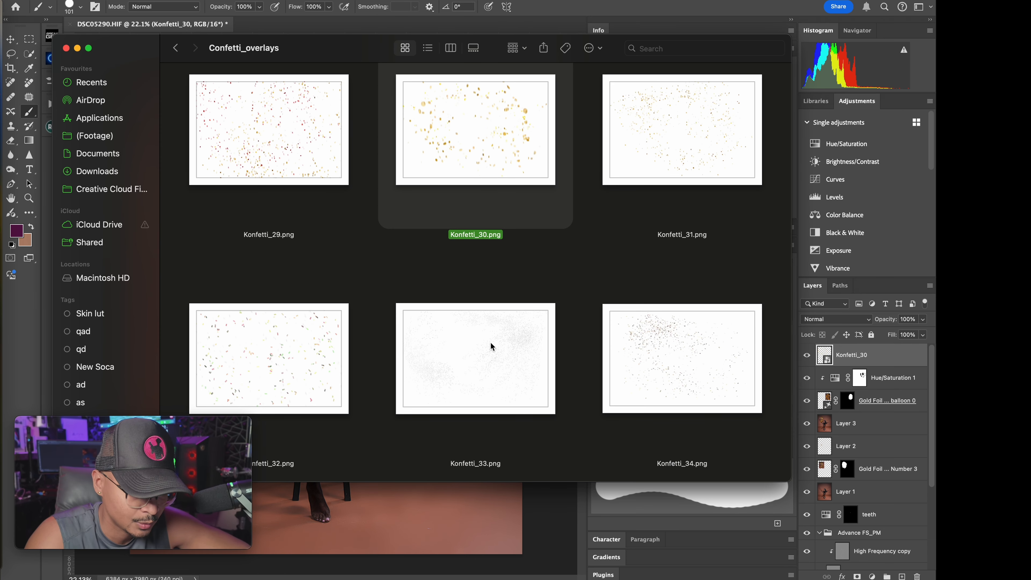
drag(649, 154, 436, 467)
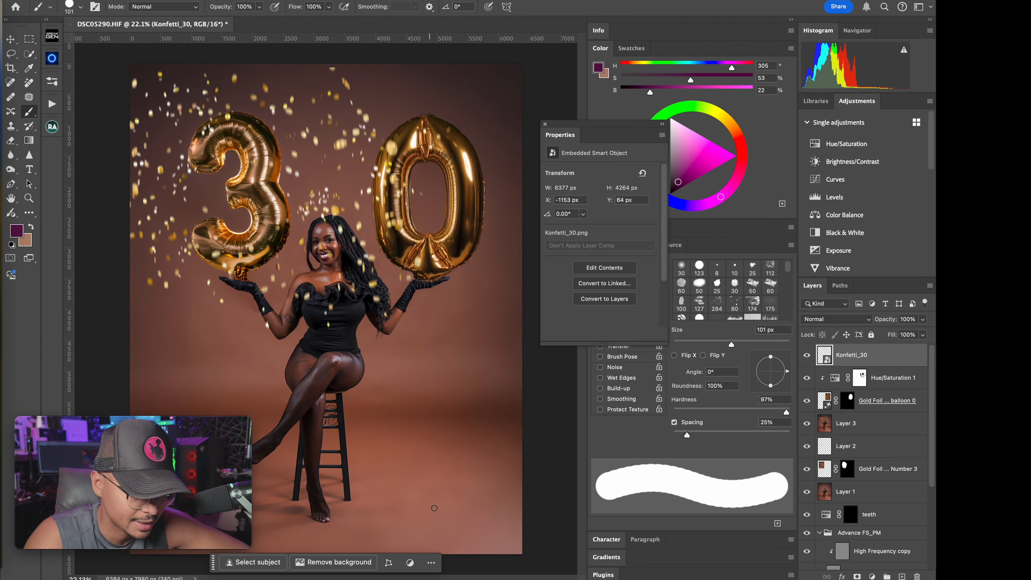
key(Return)
drag(449, 390, 571, 490)
mouse_move(504, 440)
mouse_down()
mouse_move(463, 378)
mouse_move(447, 269)
mouse_move(457, 262)
mouse_move(400, 238)
mouse_move(434, 237)
mouse_move(444, 255)
mouse_move(455, 250)
mouse_up()
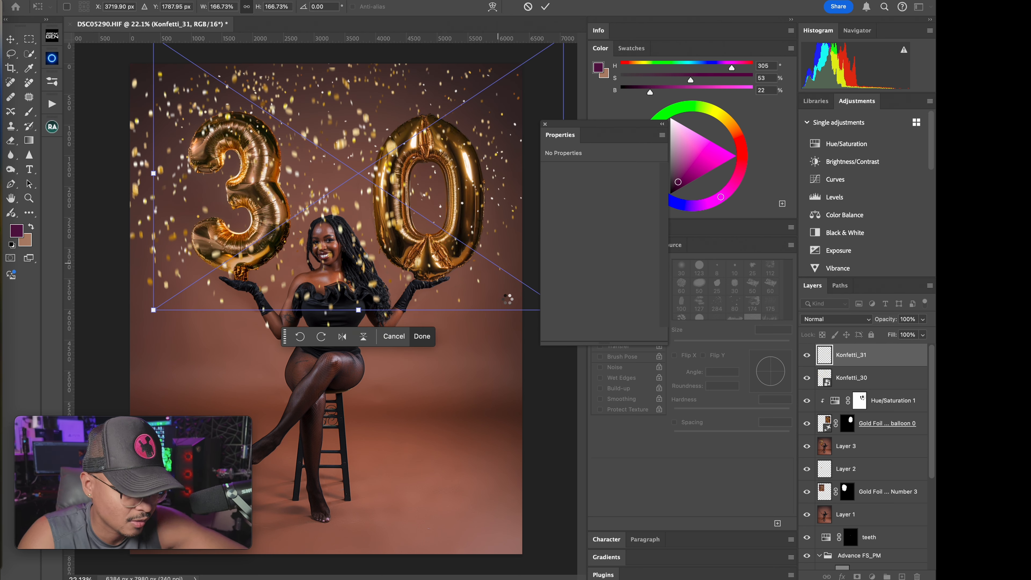
key(b)
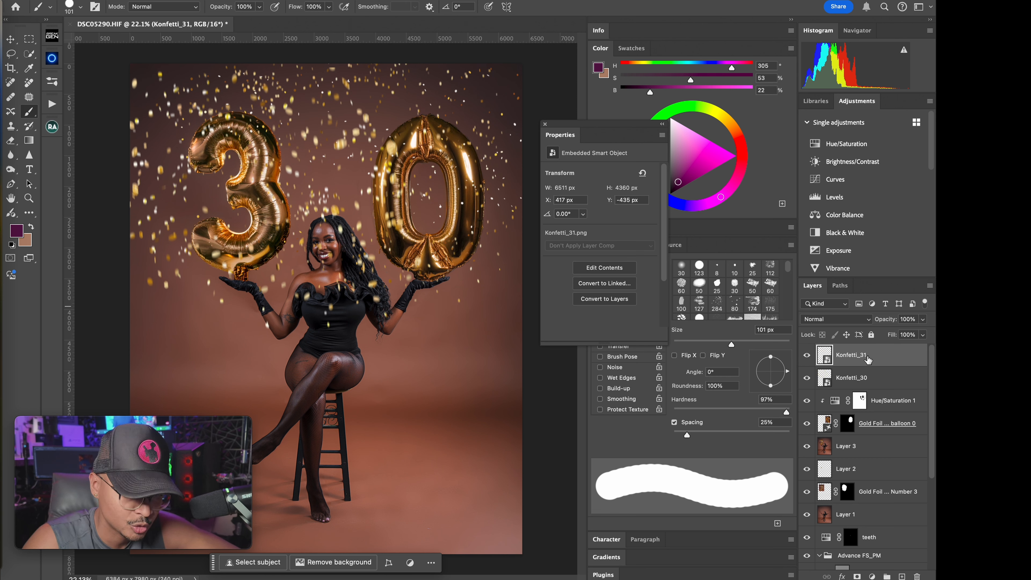
Step: Group the Konfetti_31 and Konfetti_30 layers and add a layer mask to the group
shift+click(869, 379)
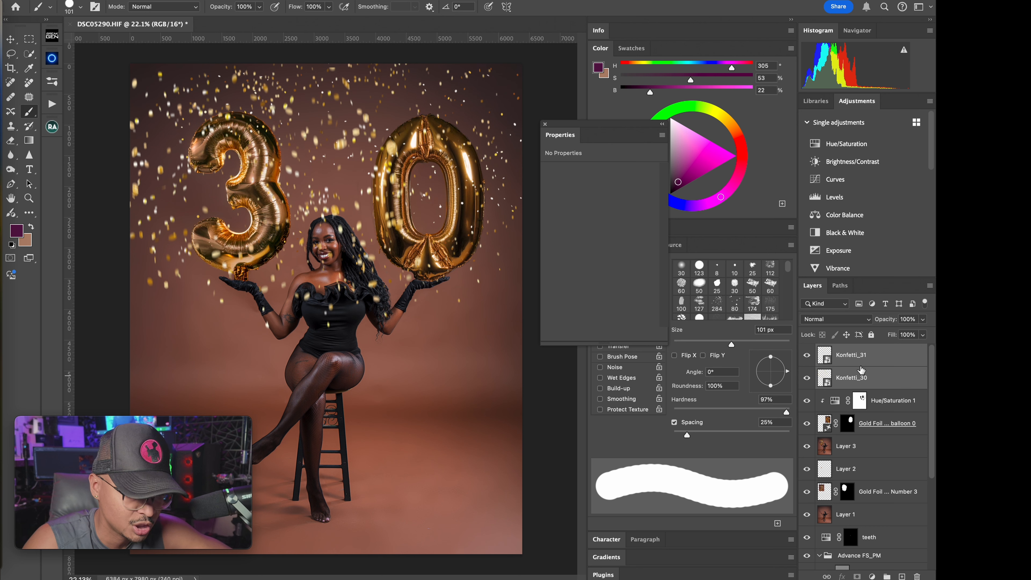
key(super+g)
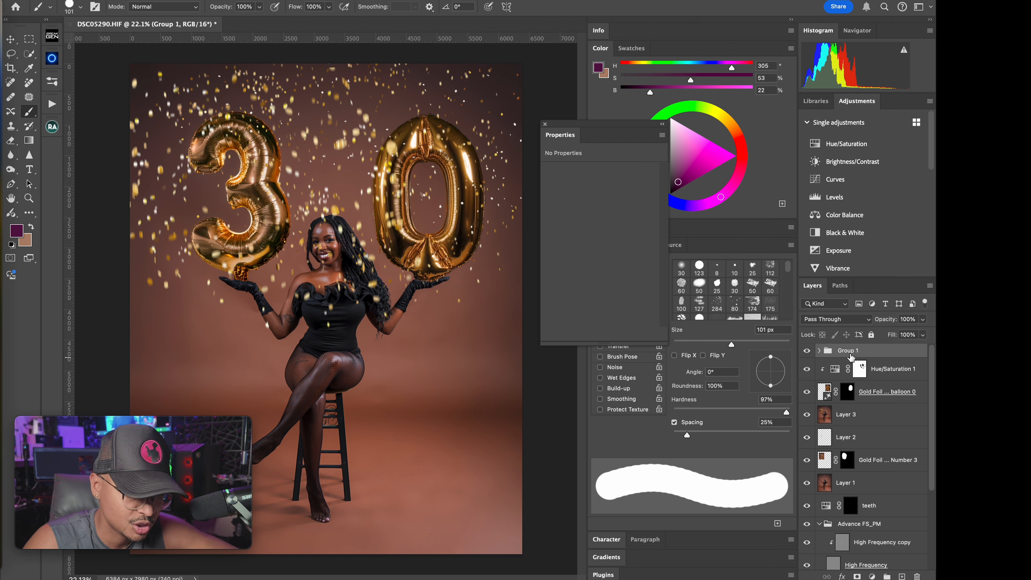
click(857, 575)
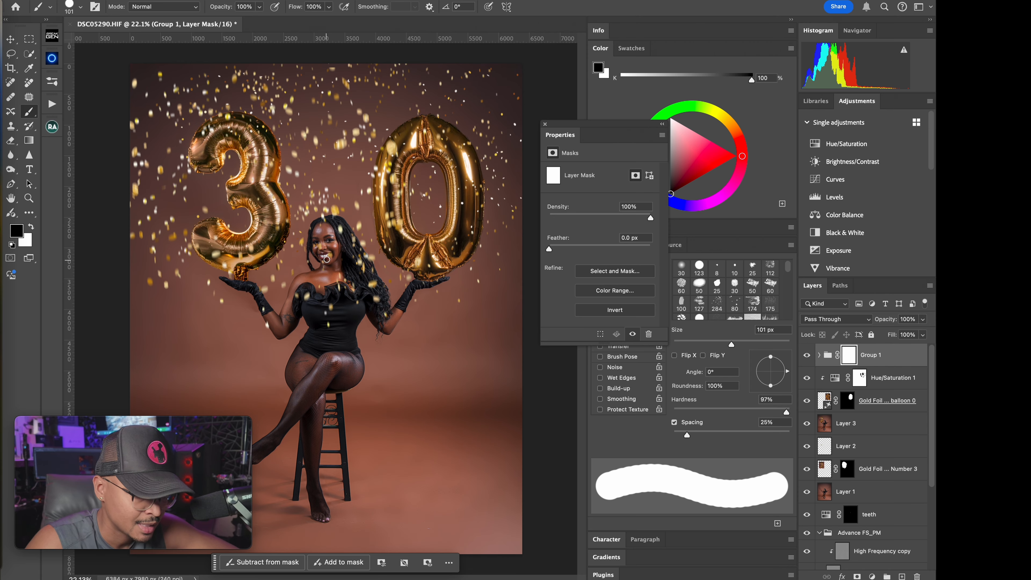
Step: Paint black on the confetti group's mask with a 184 px brush to hide confetti over the woman's face and hair
mouse_move(327, 260)
mouse_down()
mouse_move(340, 234)
mouse_move(324, 228)
mouse_up()
click(317, 228)
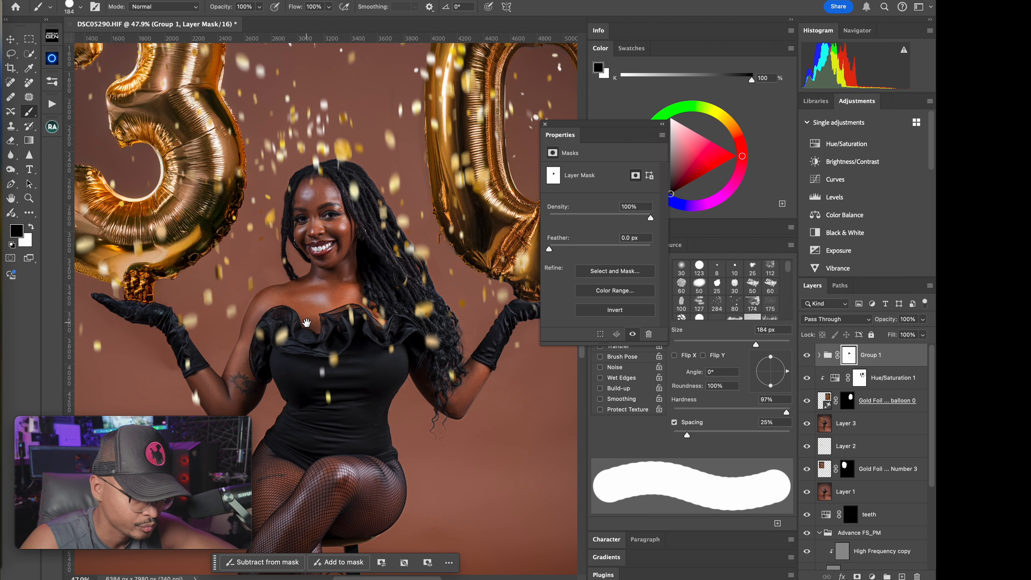
scroll(326, 293, down, 5)
scroll(336, 282, up, 4)
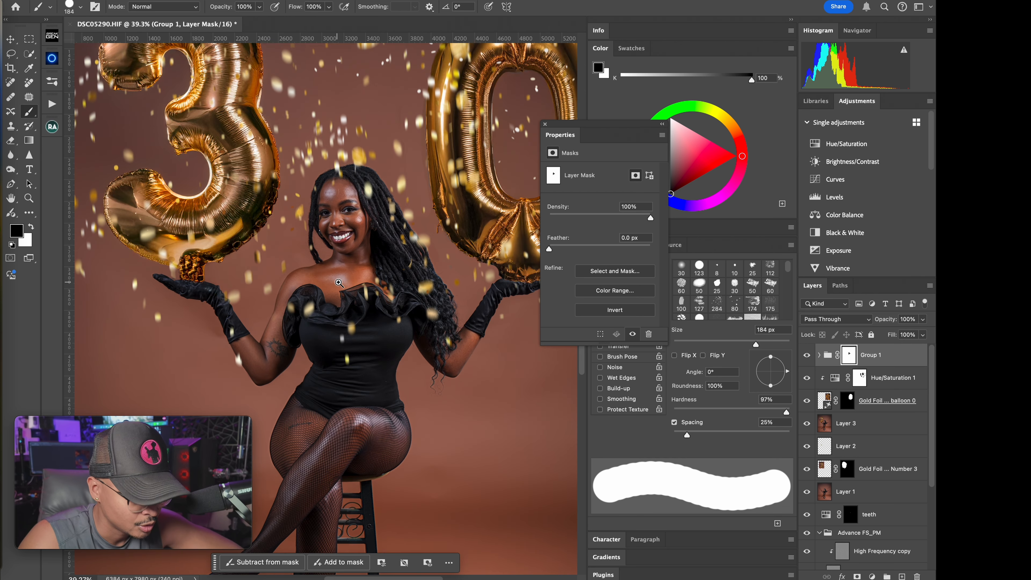
scroll(349, 251, up, 2)
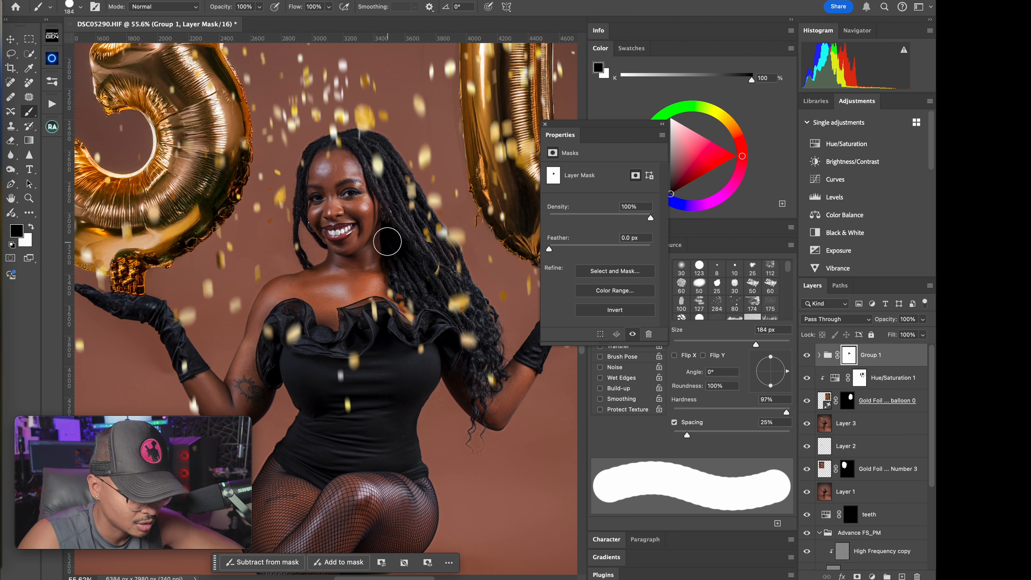
mouse_move(440, 296)
mouse_down()
mouse_move(449, 308)
mouse_move(451, 300)
mouse_up()
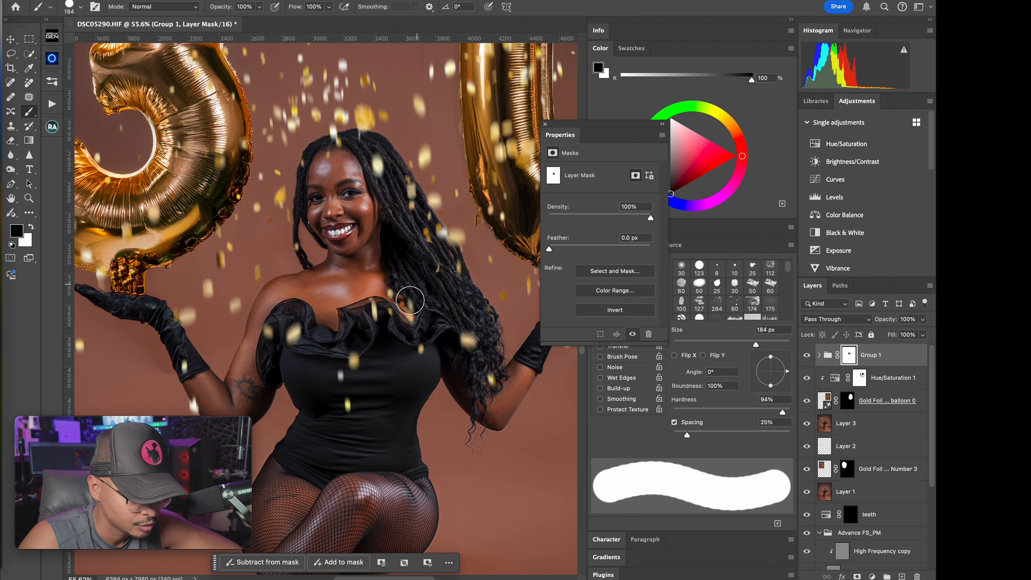
scroll(330, 309, down, 5)
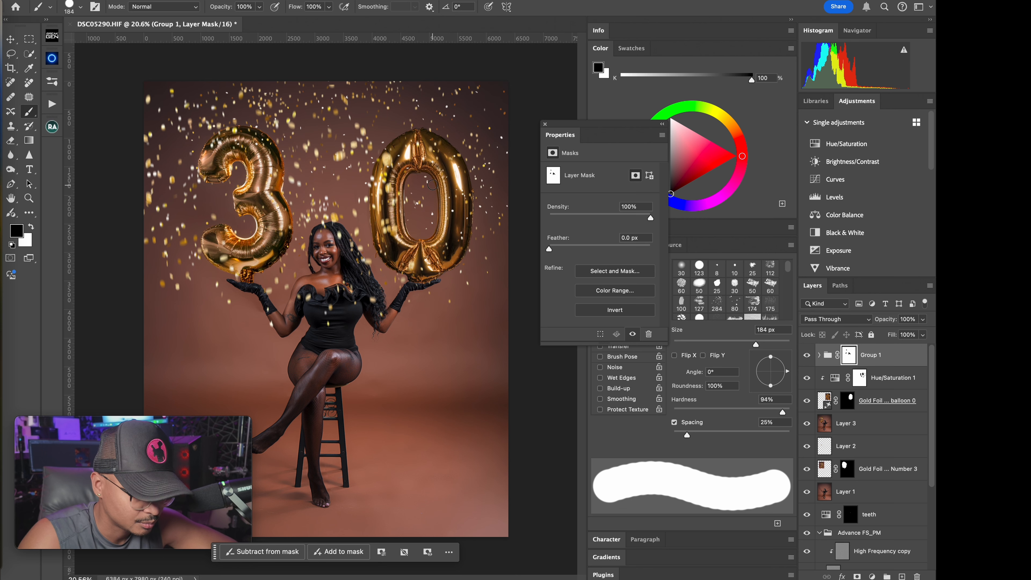
Step: Paint black on the group mask over the 0 balloon with 240 px and 425 px brushes to remove confetti in front of it
mouse_move(393, 169)
mouse_down()
mouse_move(410, 169)
mouse_move(392, 186)
mouse_up()
key(bracketleft)
key(bracketleft)
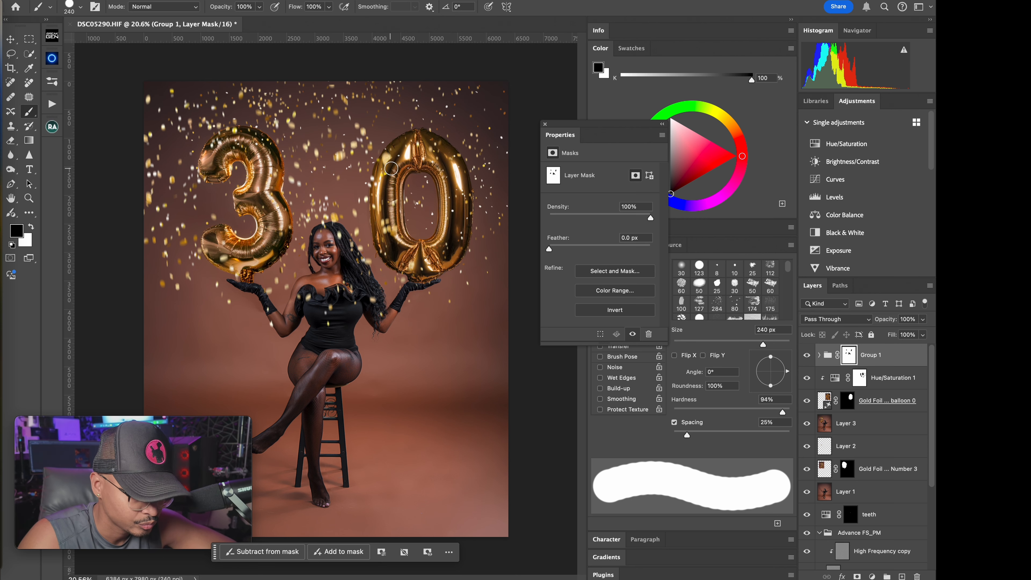
click(387, 159)
drag(428, 250, 438, 251)
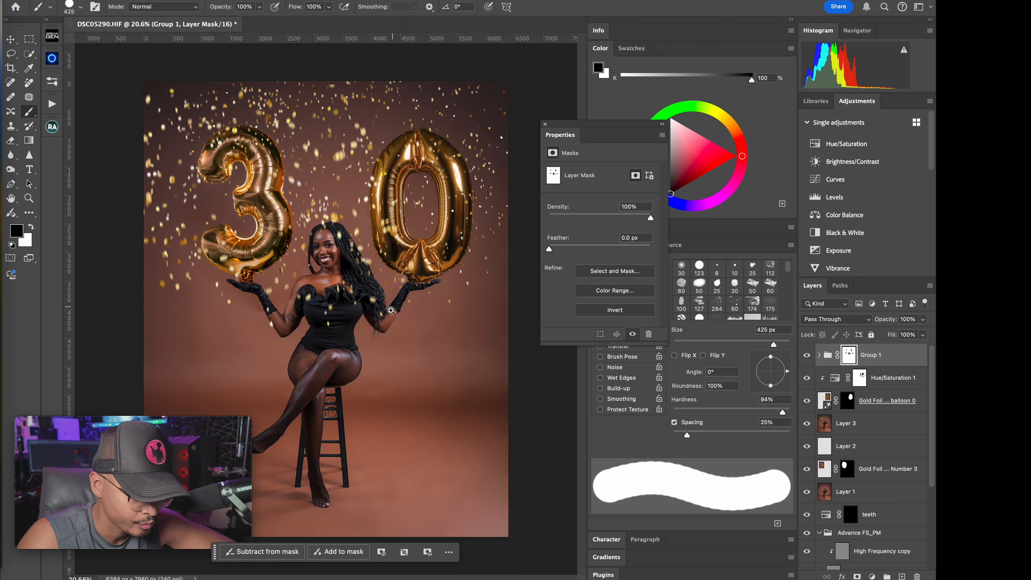
Step: Refine the group mask around the woman's head with a 259 px black brush, and switch to a 159 px white brush at the hairline
scroll(337, 235, up, 4)
drag(337, 235, 326, 234)
click(312, 213)
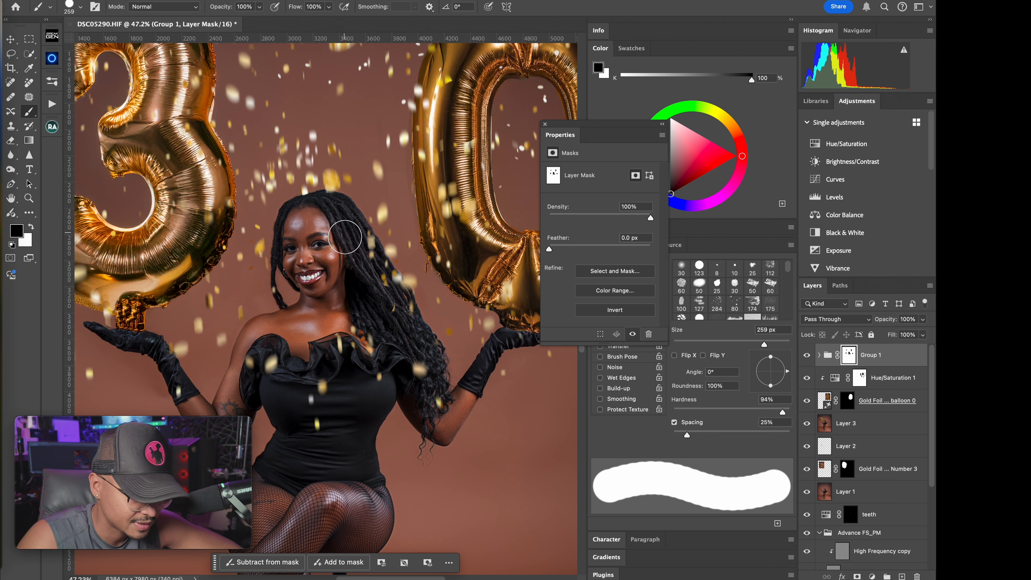
key(x)
key(bracketleft)
key(bracketleft)
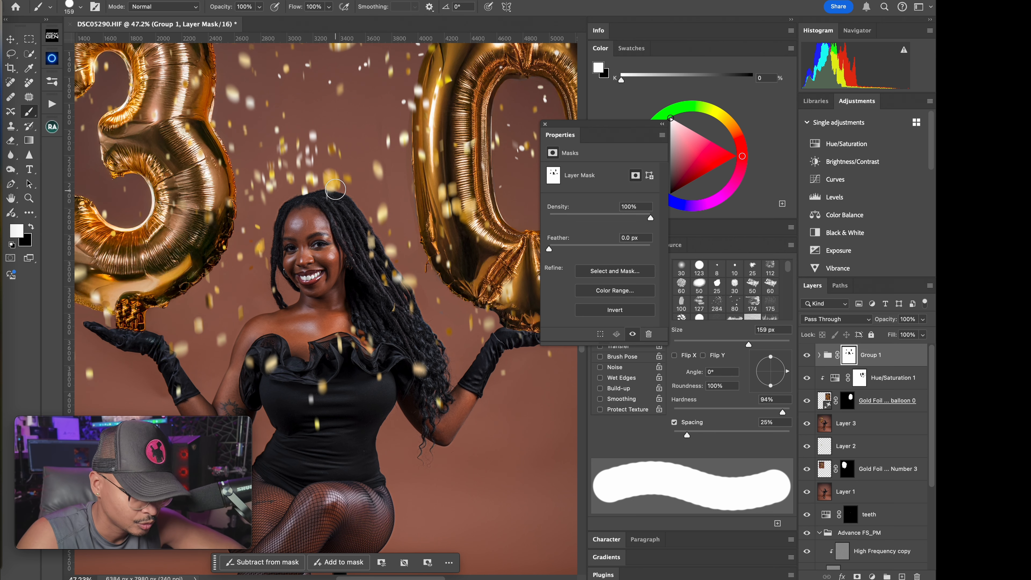
scroll(343, 251, down, 3)
scroll(342, 323, down, 2)
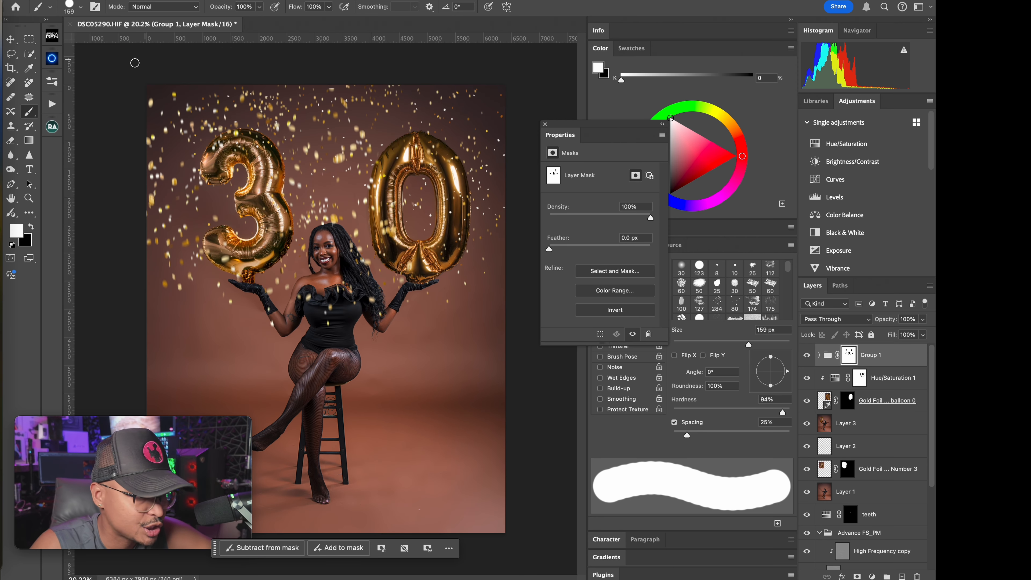
Step: Switch to Finder, browse the earlier confetti overlays and place the gold Konfetti_6.png into the portrait document
click(3, 7)
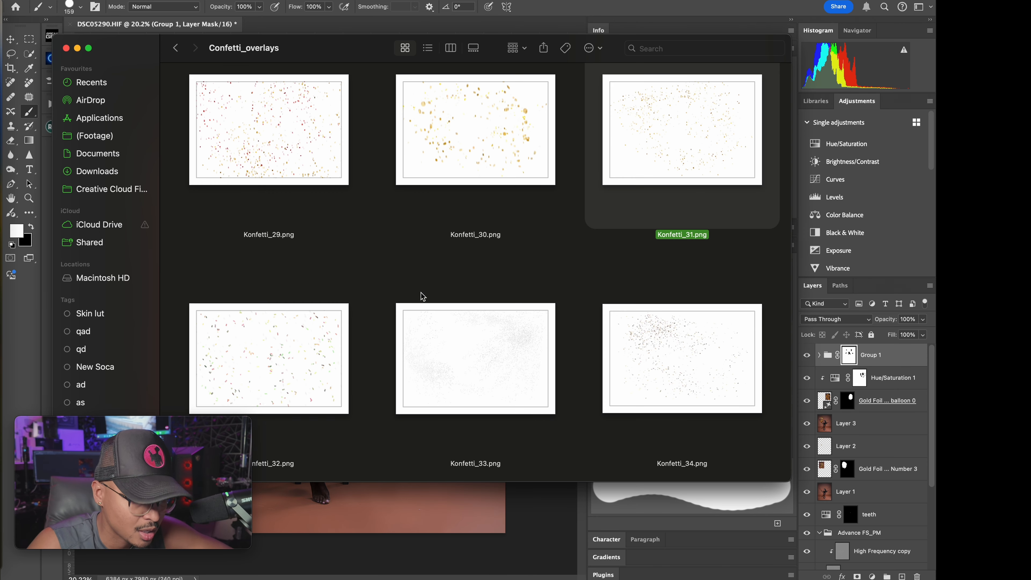
scroll(446, 304, up, 10)
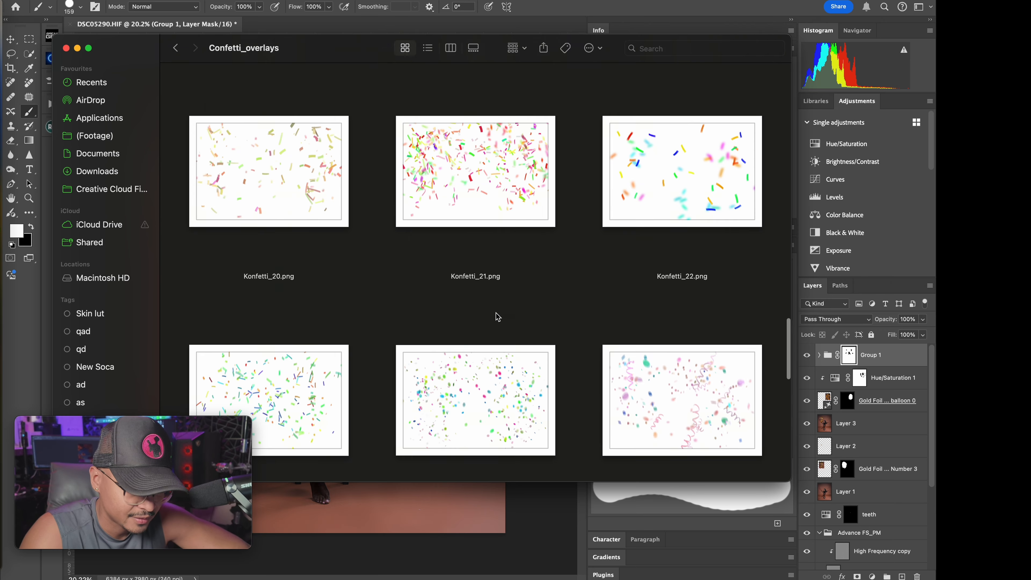
scroll(493, 296, up, 15)
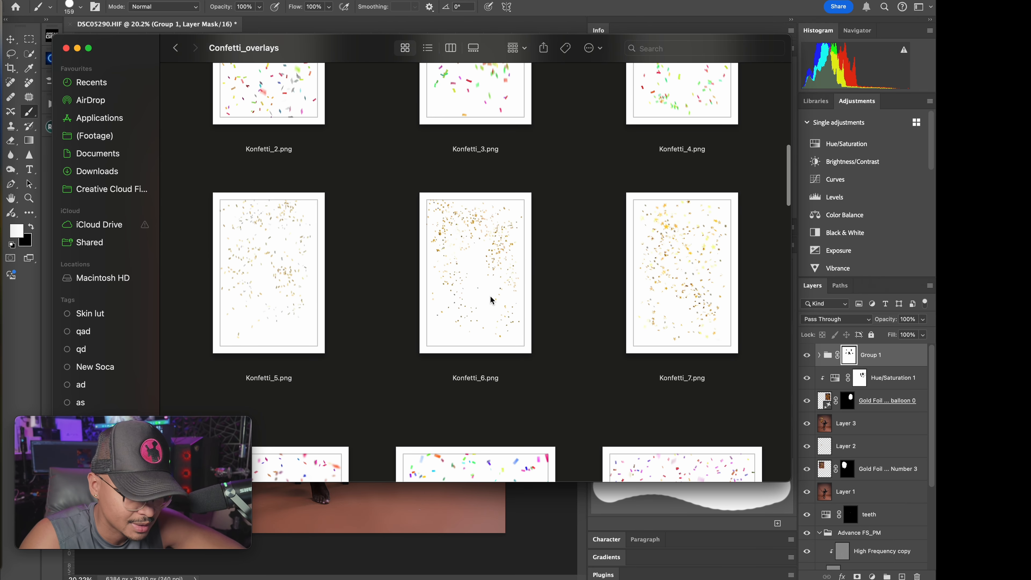
drag(490, 300, 431, 503)
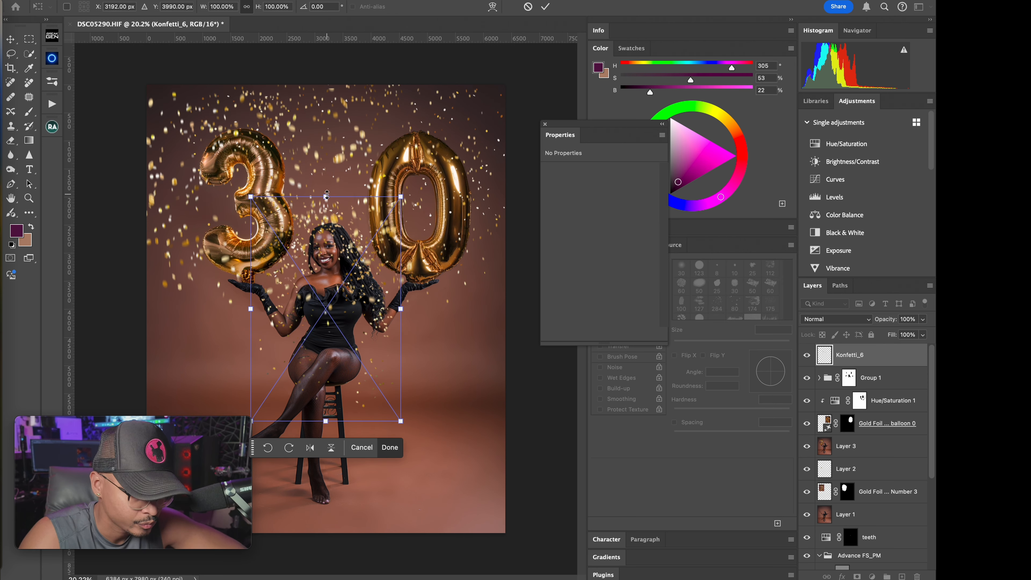
Step: Scale the Konfetti_6 overlay to 255.73% and position it to cover the whole portrait
drag(327, 196, 377, 3)
drag(377, 203, 379, 272)
drag(327, 72, 327, 3)
drag(312, 134, 310, 214)
drag(476, 314, 523, 318)
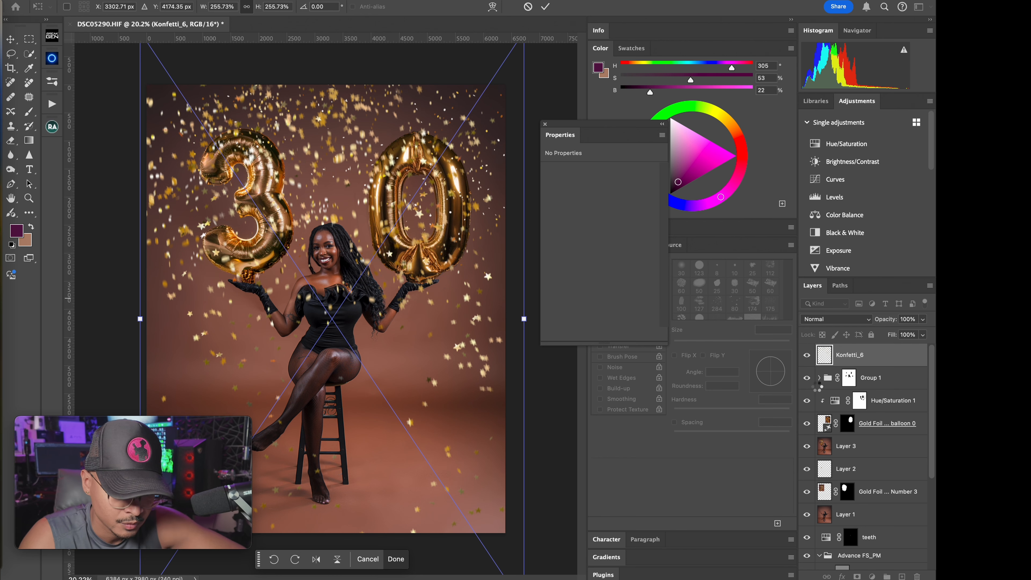
key(Return)
key(b)
Step: Hide the masked Group 1 confetti and check the Konfetti_6 overlay on its own around the woman and balloons
click(806, 378)
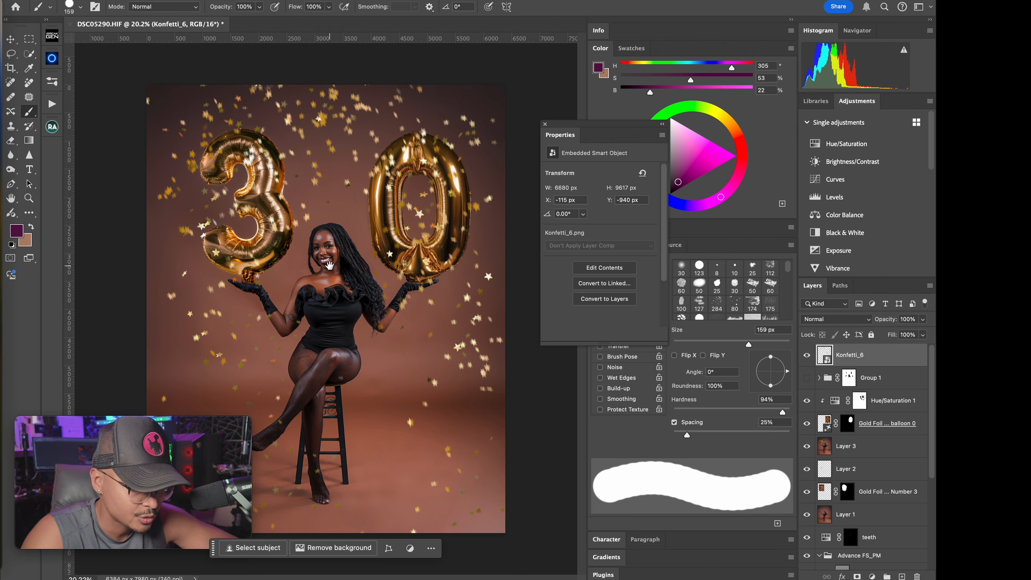
mouse_move(324, 271)
mouse_down()
mouse_move(355, 276)
mouse_move(334, 278)
mouse_up()
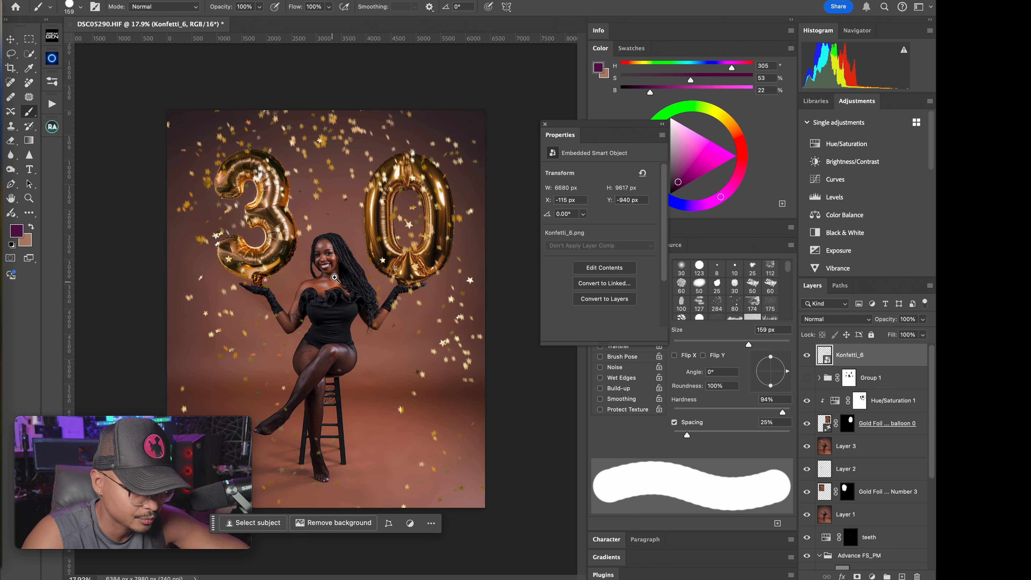
drag(253, 394, 260, 394)
drag(329, 268, 351, 326)
key(super+0)
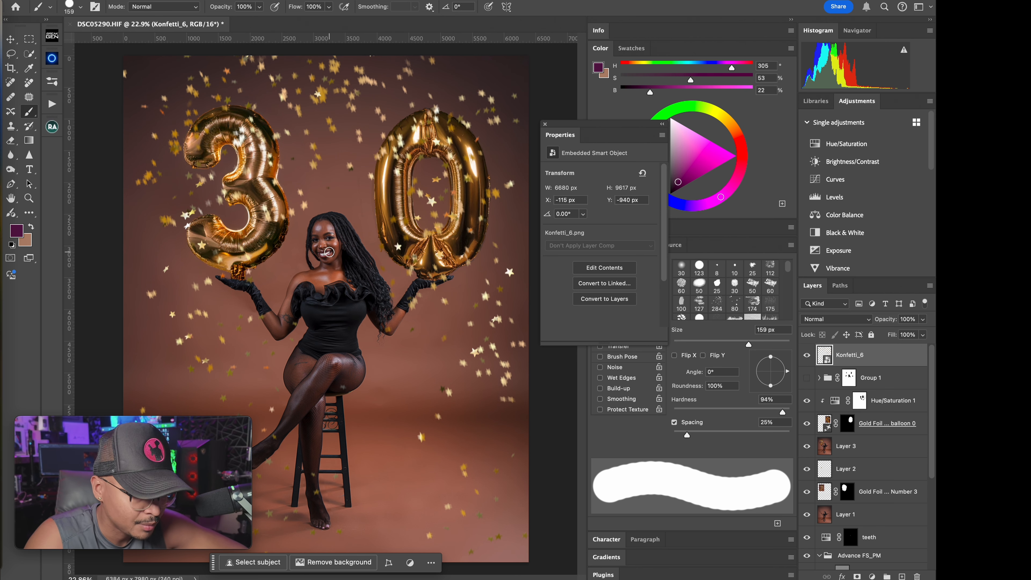
scroll(330, 247, up, 5)
scroll(391, 238, down, 5)
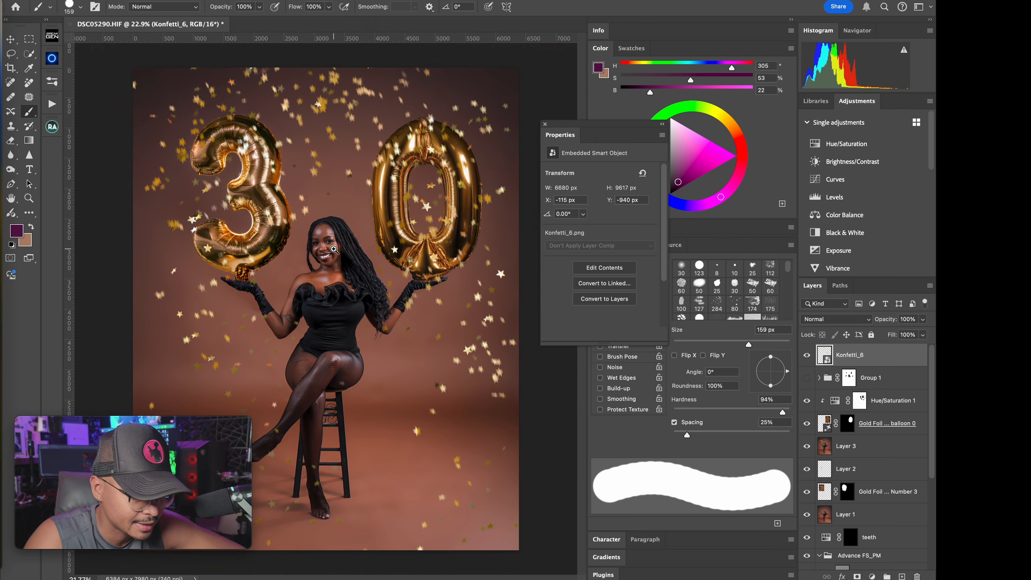
scroll(351, 268, up, 1)
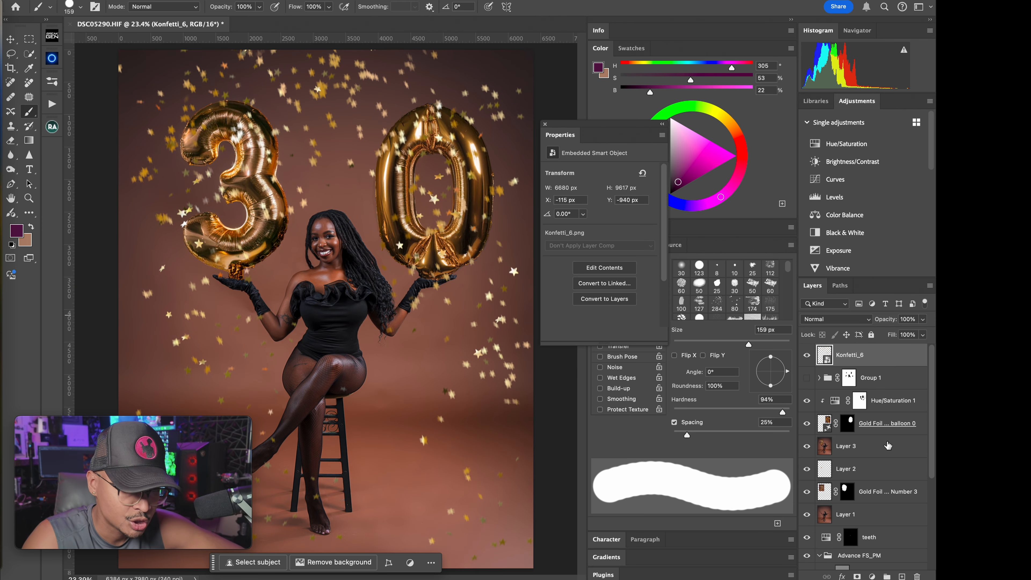
Step: Add a Color Lookup adjustment layer above Konfetti_6, reduce its opacity to 37% and compare the image with and without it
click(871, 576)
click(881, 510)
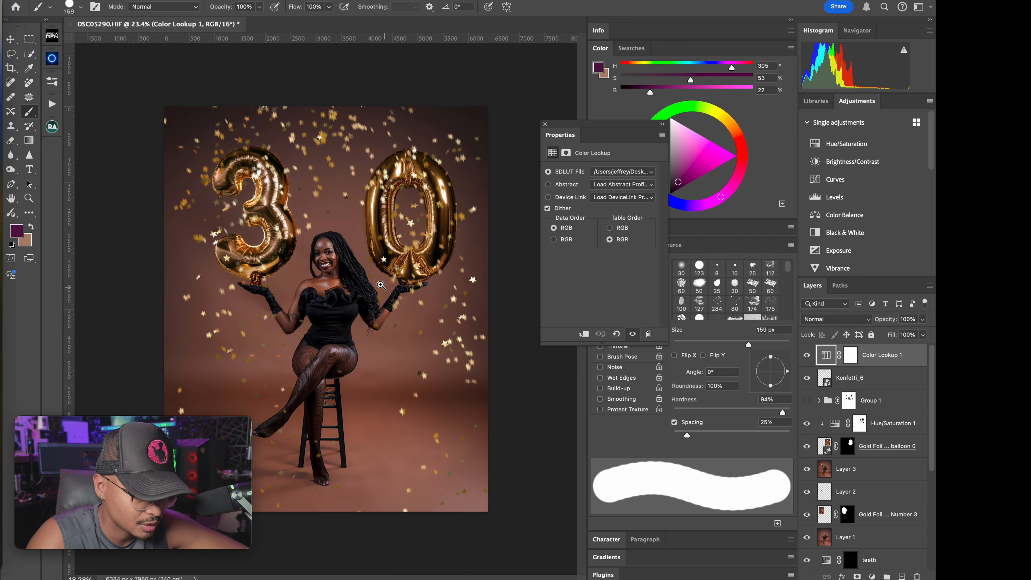
scroll(360, 285, up, 4)
scroll(361, 285, down, 4)
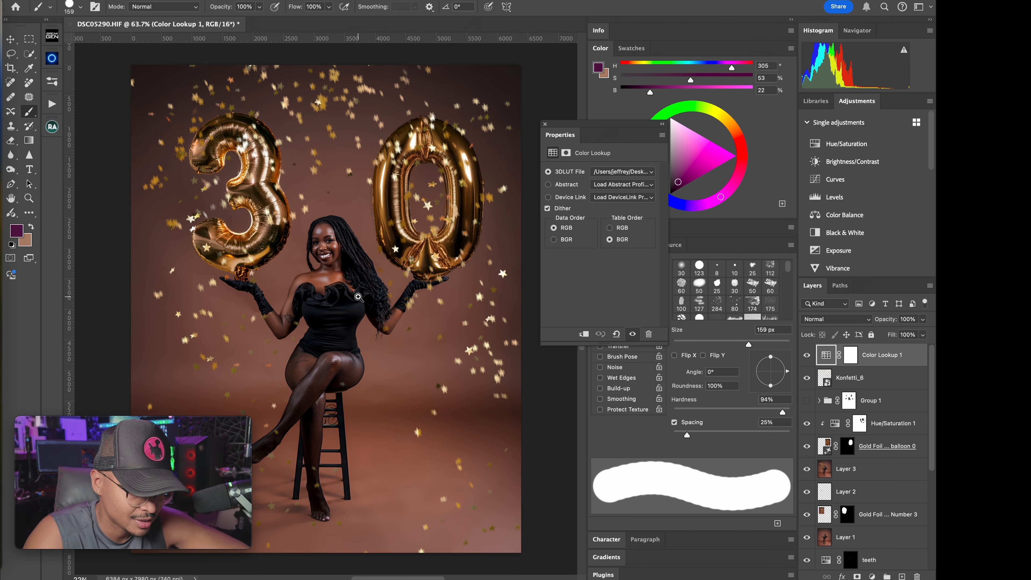
drag(882, 324, 859, 326)
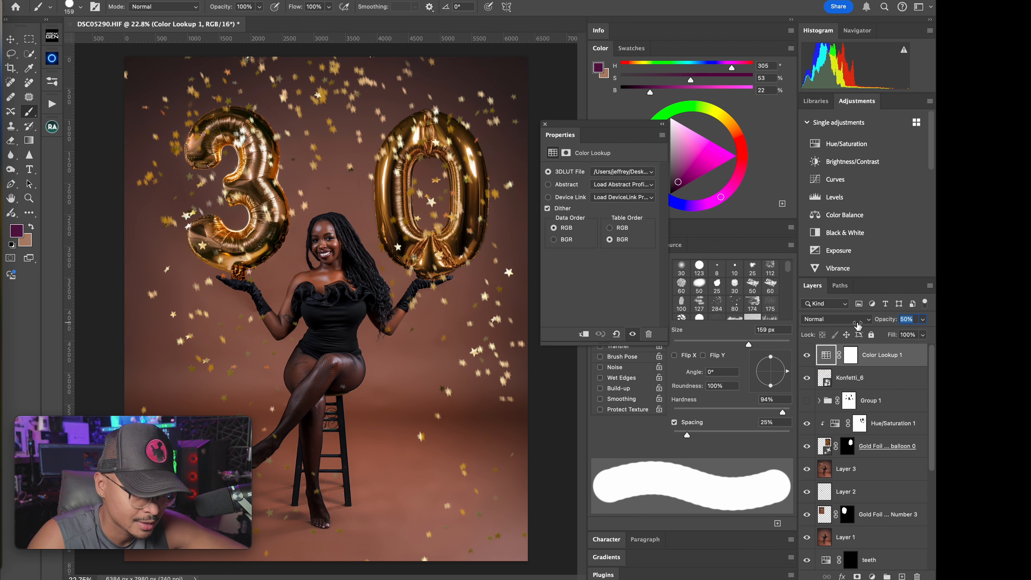
drag(852, 325, 851, 325)
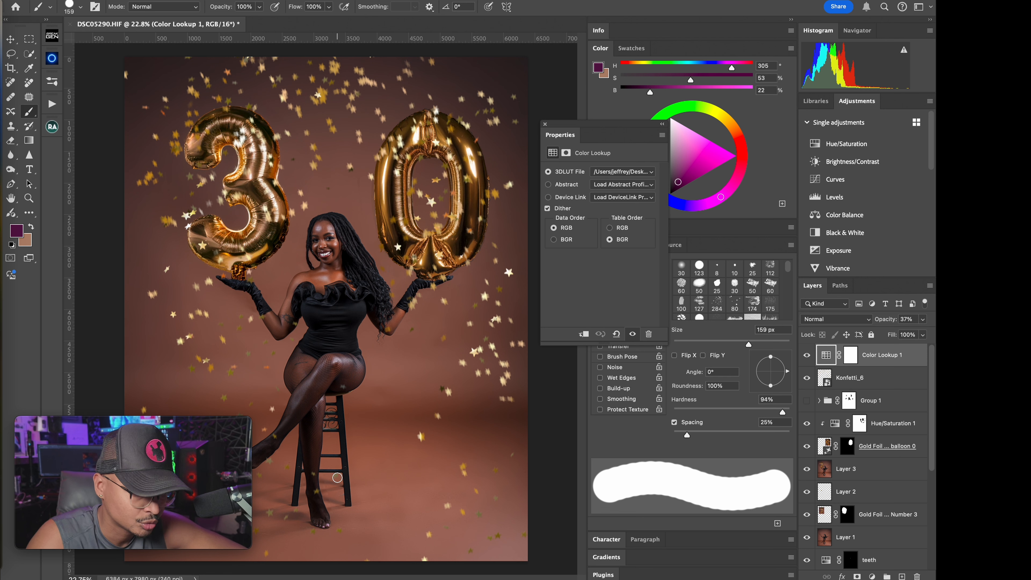
click(807, 356)
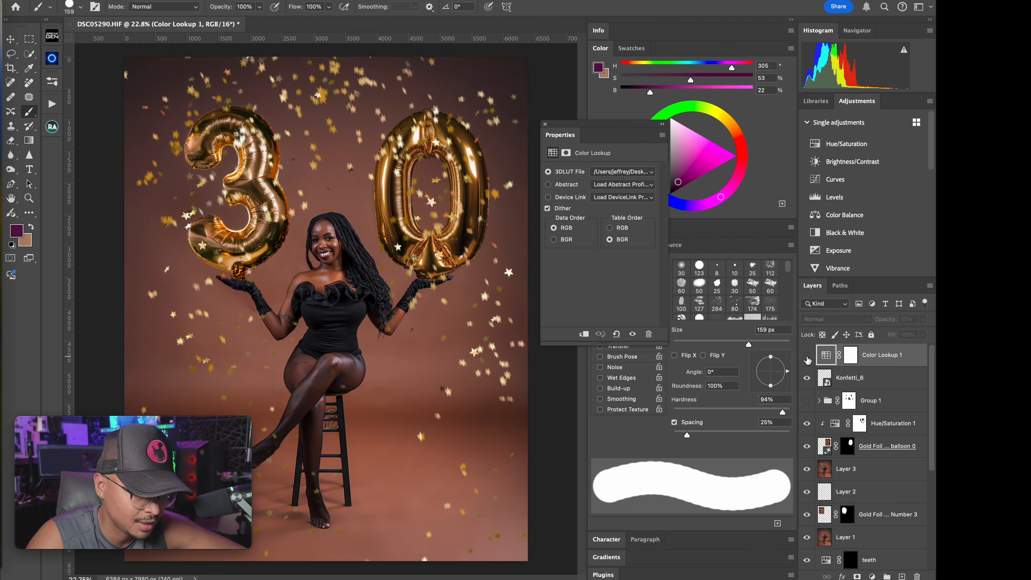
click(808, 357)
click(809, 357)
click(809, 357)
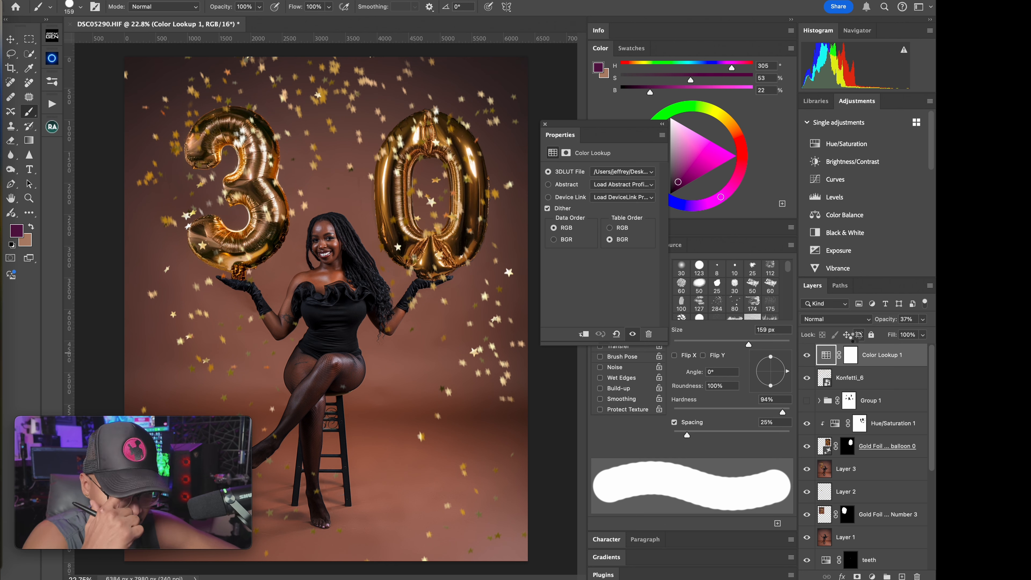
Step: Stamp all visible layers into a new top layer and lasso the stool on both sides of the woman's standing leg
key(super+alt+shift+e)
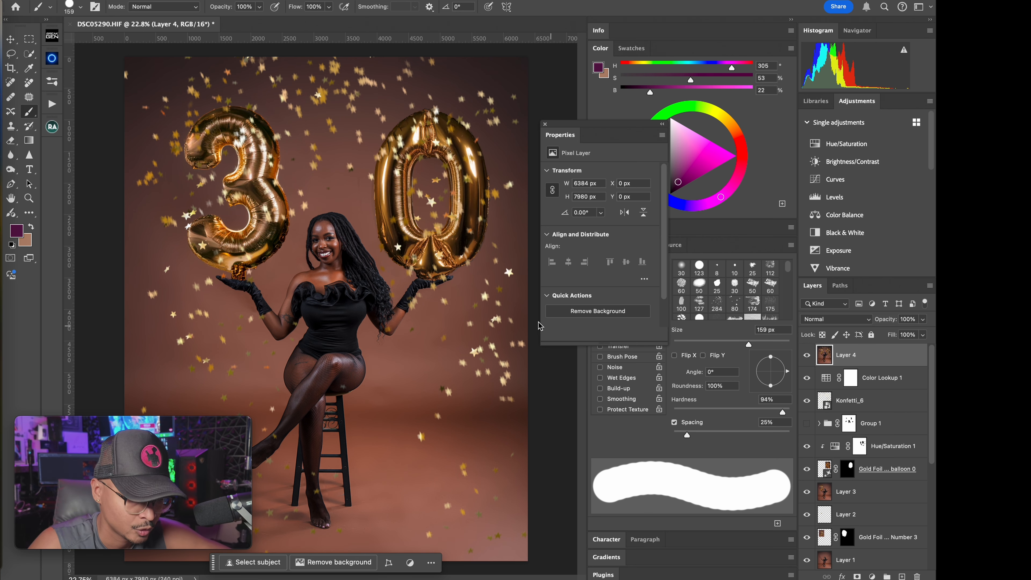
drag(340, 409, 396, 235)
key(l)
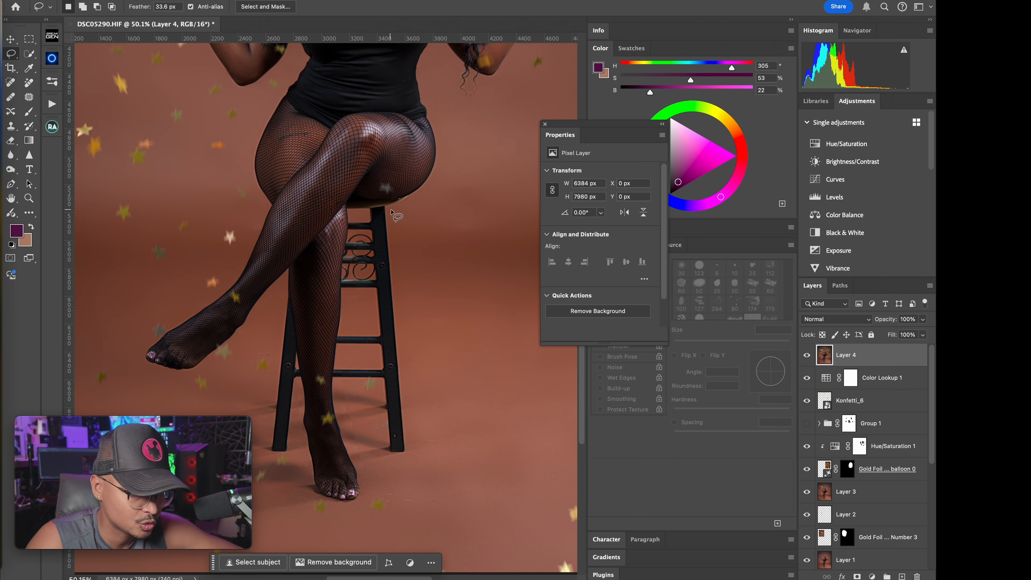
mouse_move(391, 205)
mouse_down()
mouse_move(376, 203)
mouse_move(344, 249)
mouse_move(334, 352)
mouse_move(333, 391)
mouse_move(384, 467)
mouse_move(459, 301)
mouse_move(401, 207)
mouse_move(394, 216)
mouse_up()
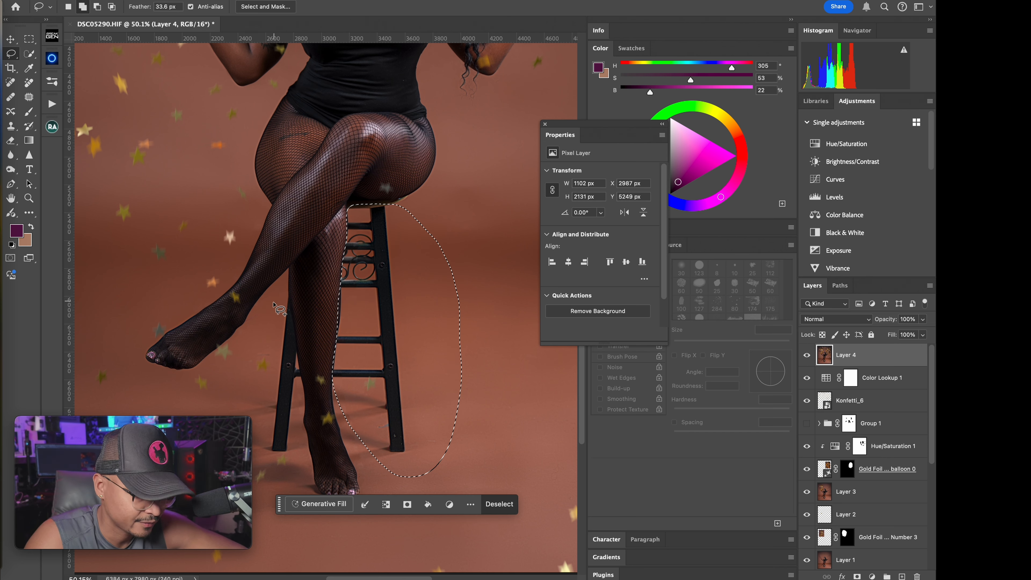
mouse_move(269, 335)
mouse_down()
mouse_move(259, 437)
mouse_move(275, 460)
mouse_move(295, 438)
mouse_move(301, 380)
mouse_move(288, 282)
mouse_move(254, 344)
mouse_move(269, 365)
mouse_move(257, 422)
mouse_move(274, 457)
mouse_move(296, 434)
mouse_move(302, 393)
mouse_move(280, 284)
mouse_up()
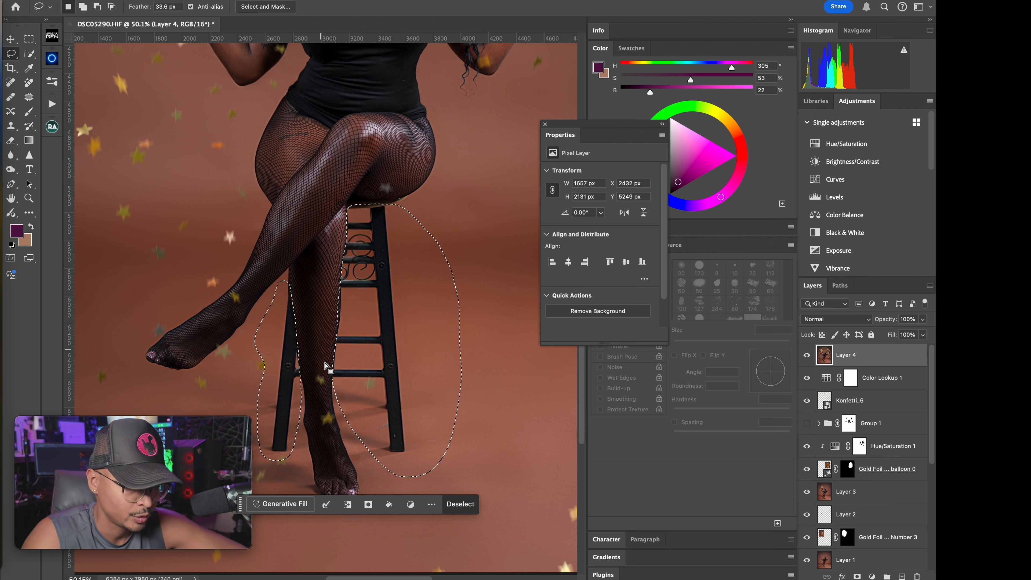
Step: Run Generative Fill on the selected stool areas with the prompt "gold chrome stool"
click(309, 504)
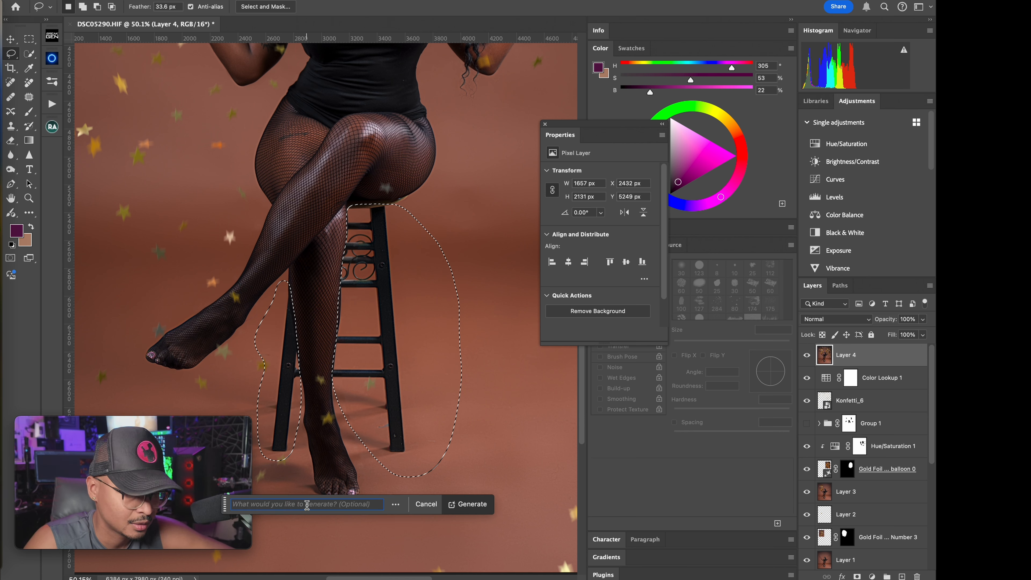
double_click(312, 505)
click(337, 505)
mouse_move(222, 456)
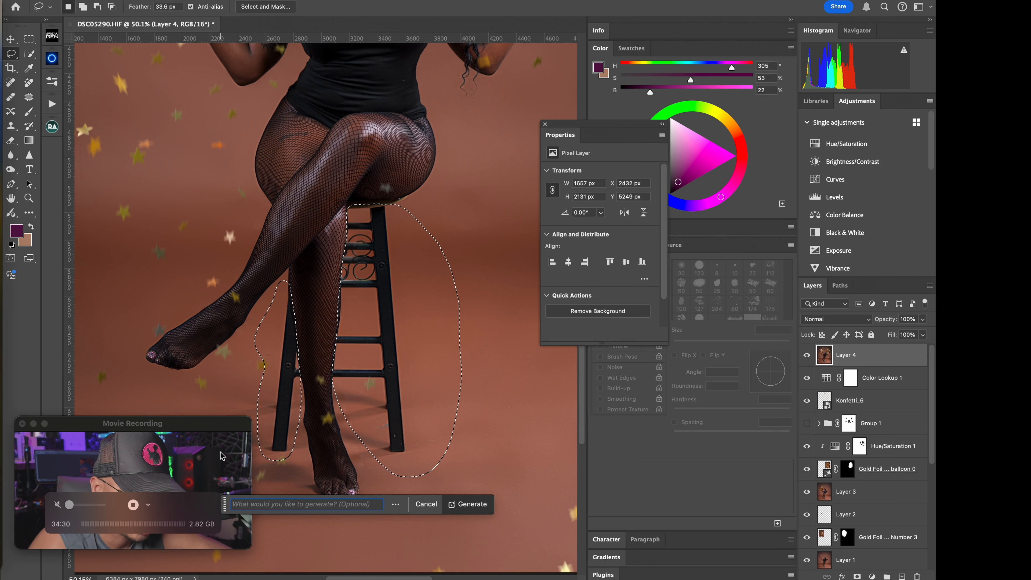
text(gold ch)
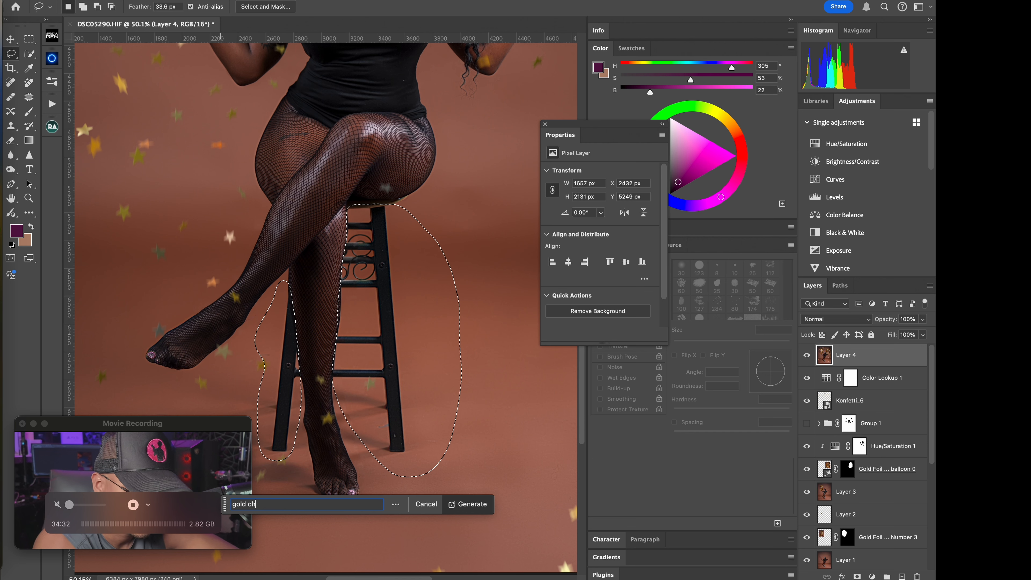
text(rome s)
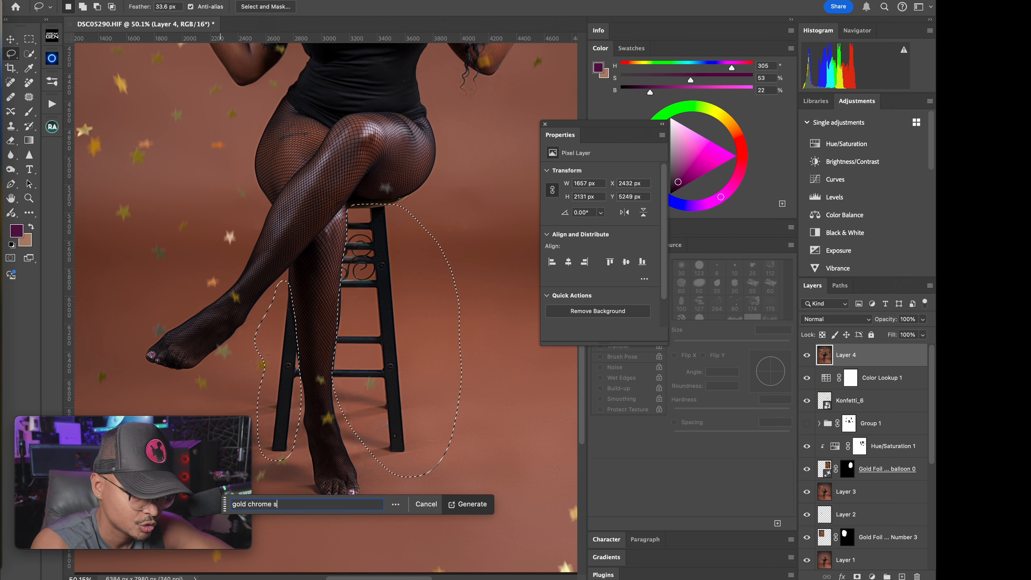
text(tool)
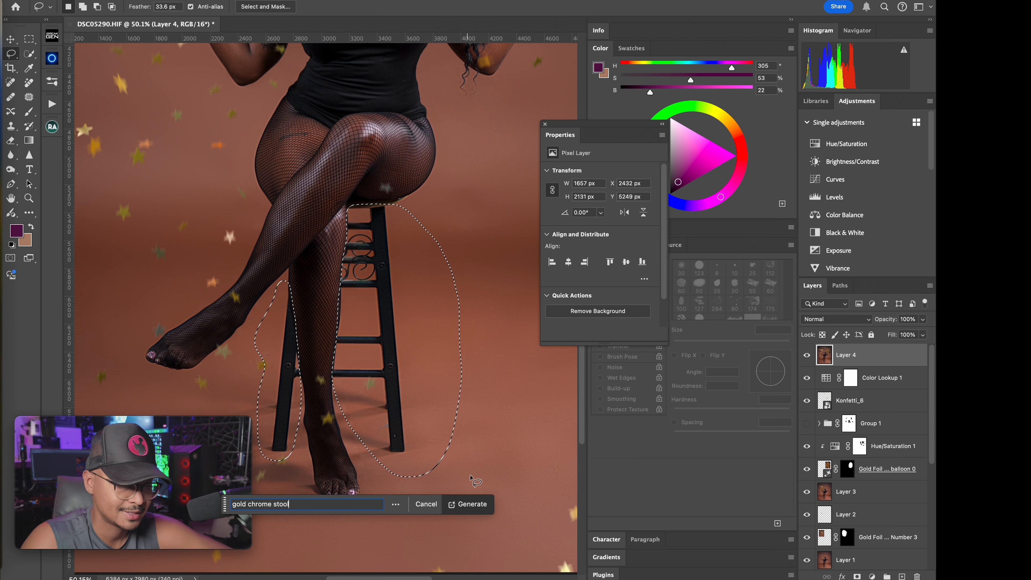
click(479, 504)
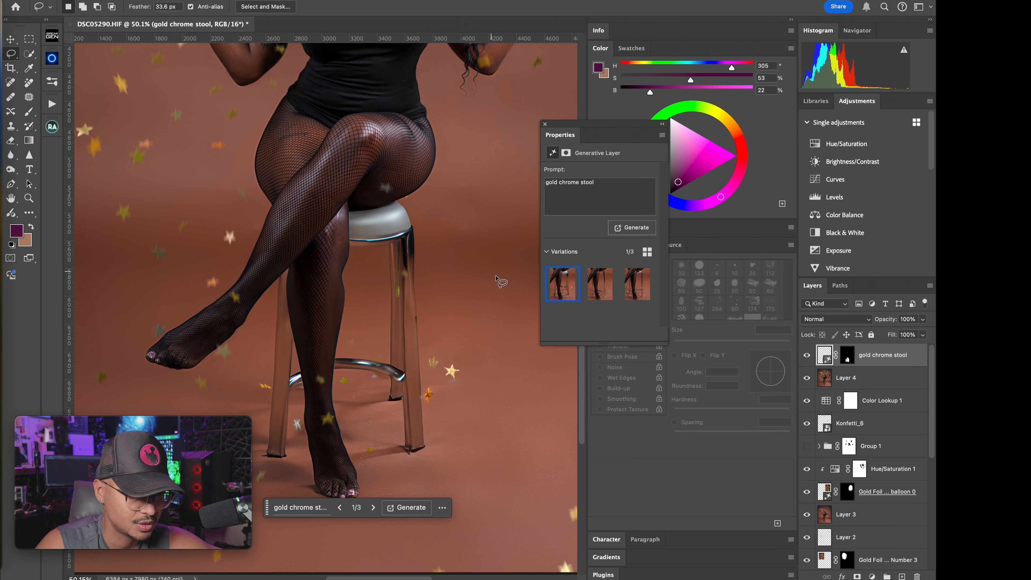
Step: Compare the three generated stool variations up close and in the full portrait, and keep the second one
click(592, 289)
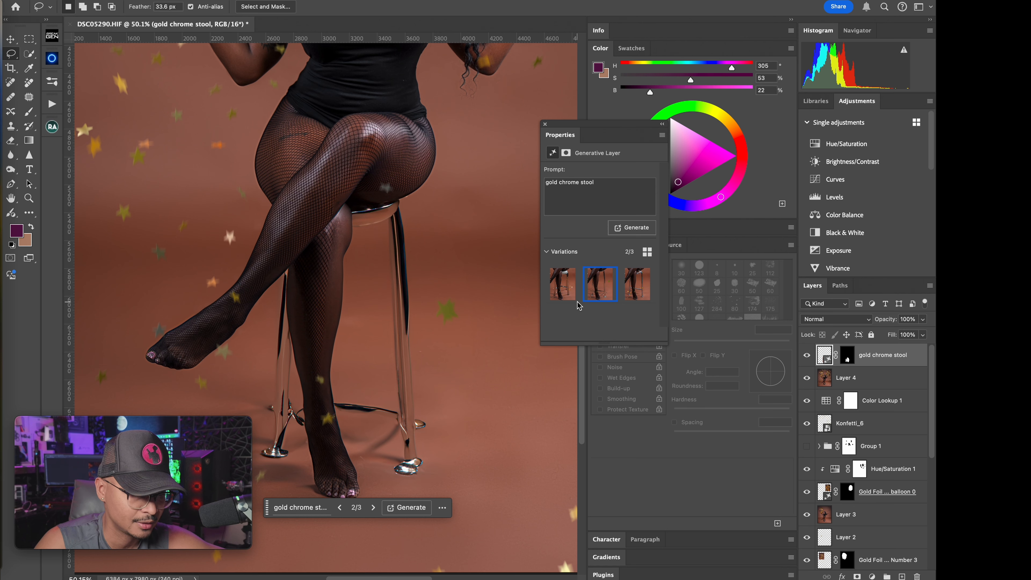
key(ctrl+0)
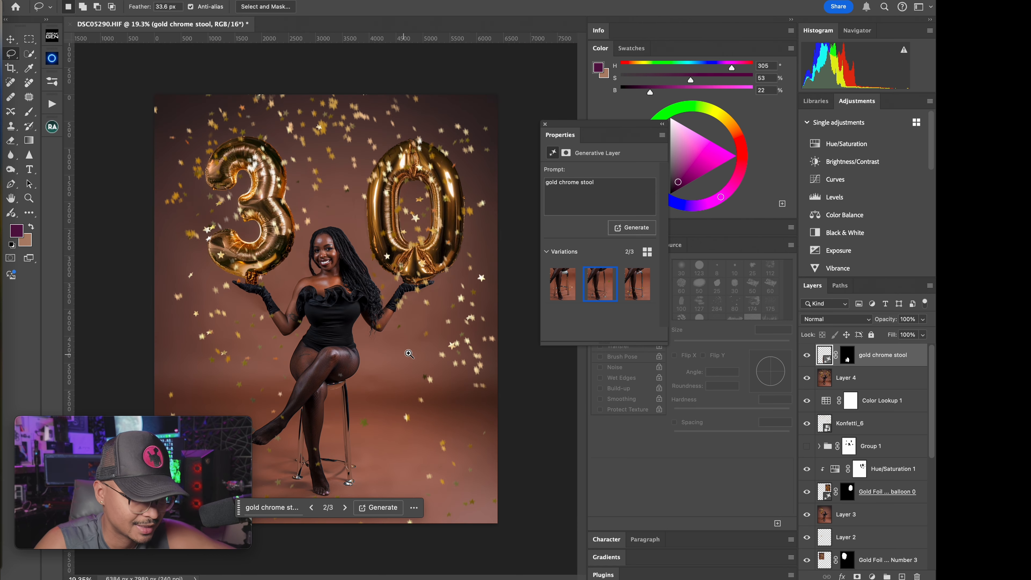
click(637, 284)
drag(332, 417, 366, 407)
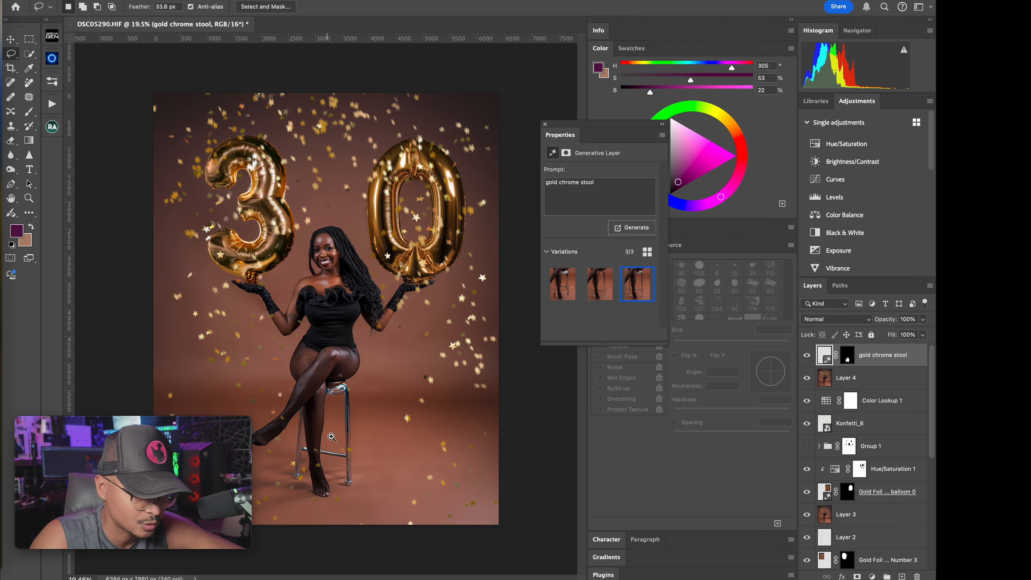
drag(333, 438, 378, 394)
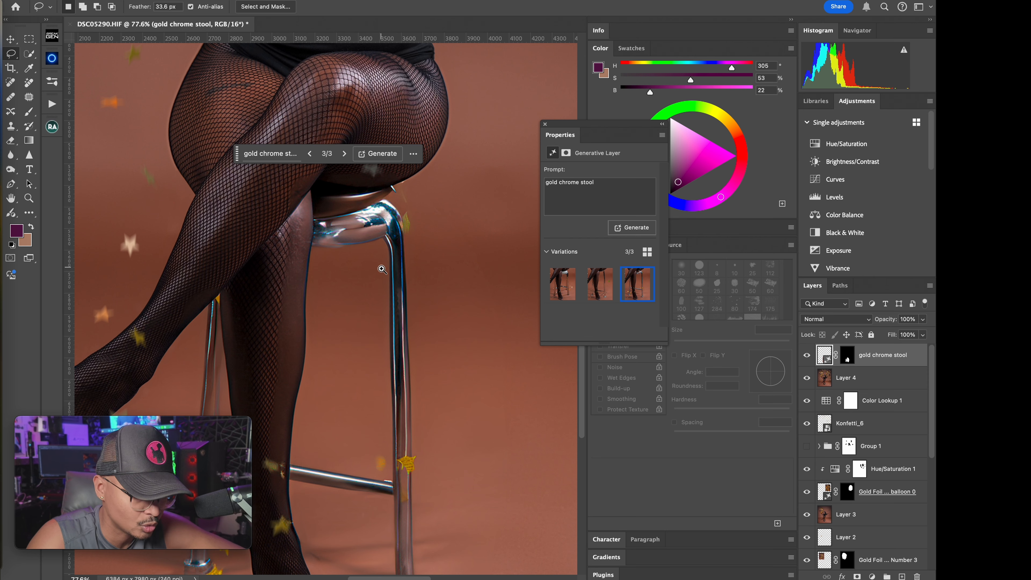
drag(382, 269, 366, 270)
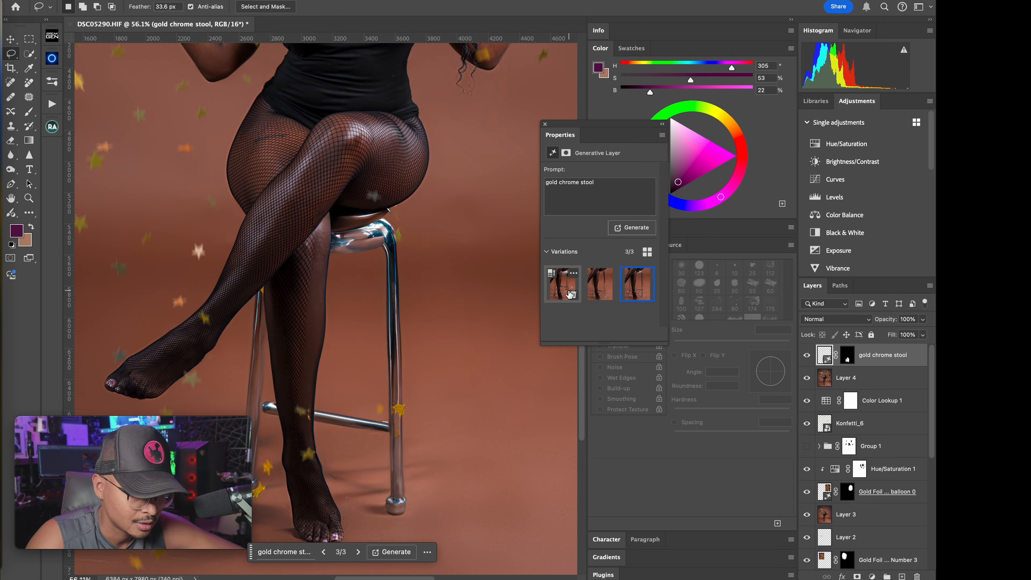
click(563, 285)
drag(397, 366, 373, 410)
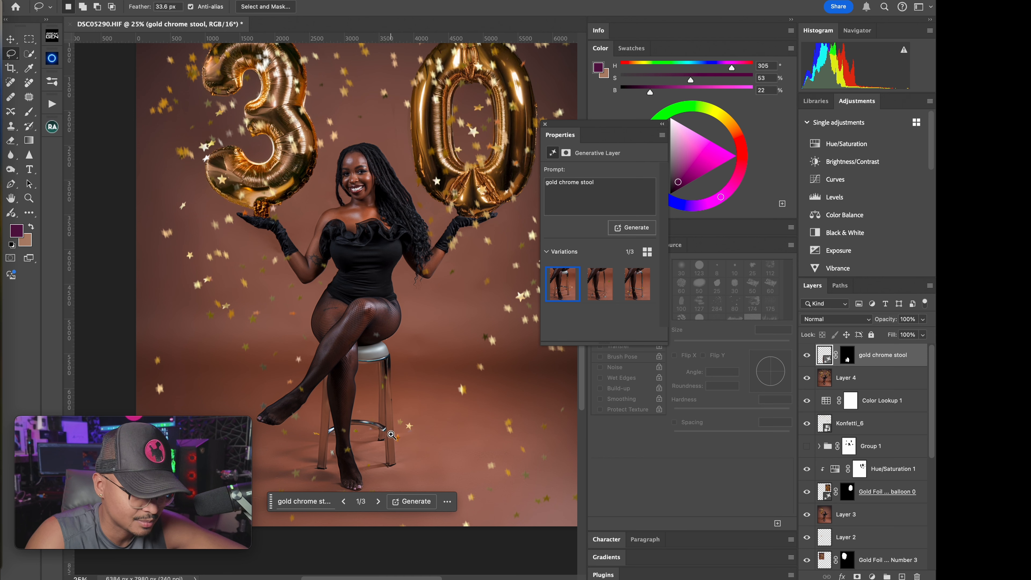
click(589, 300)
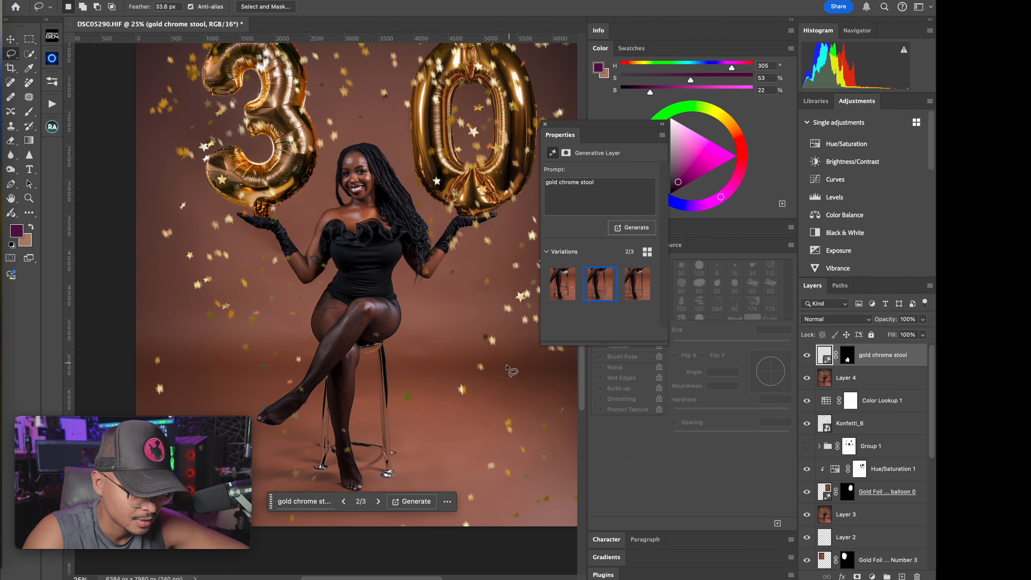
drag(467, 388, 443, 378)
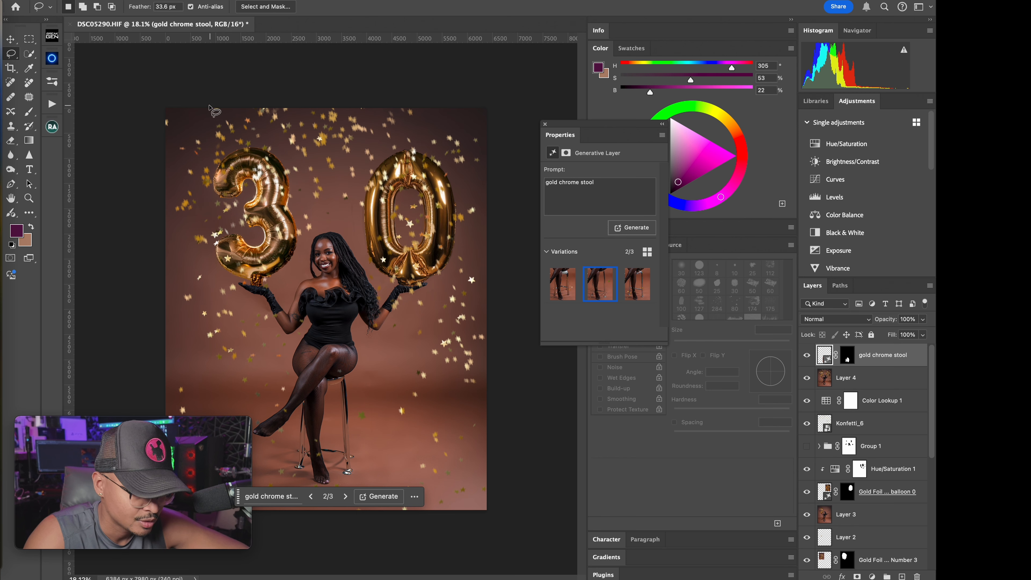
drag(315, 281, 346, 285)
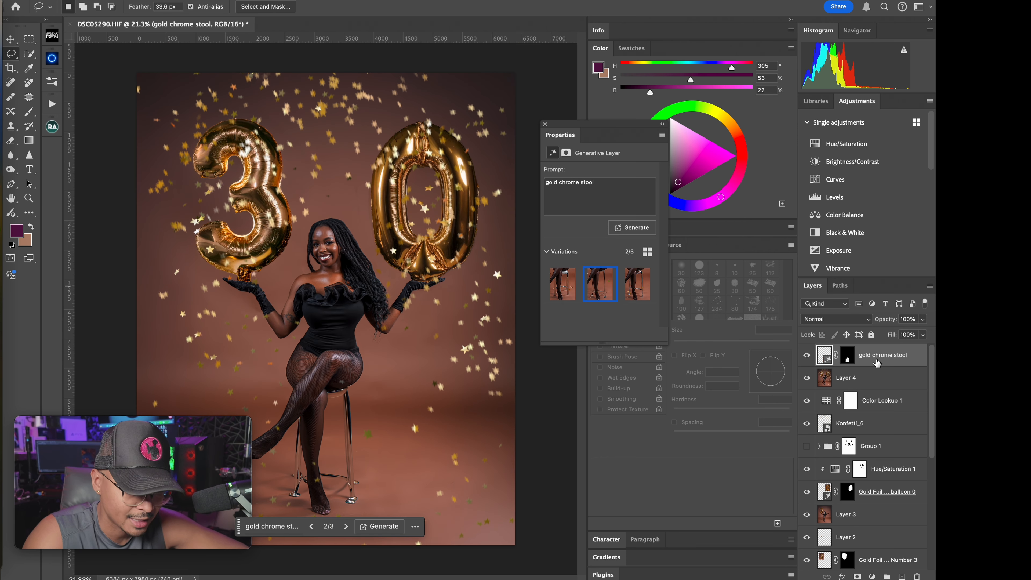
drag(344, 308, 360, 288)
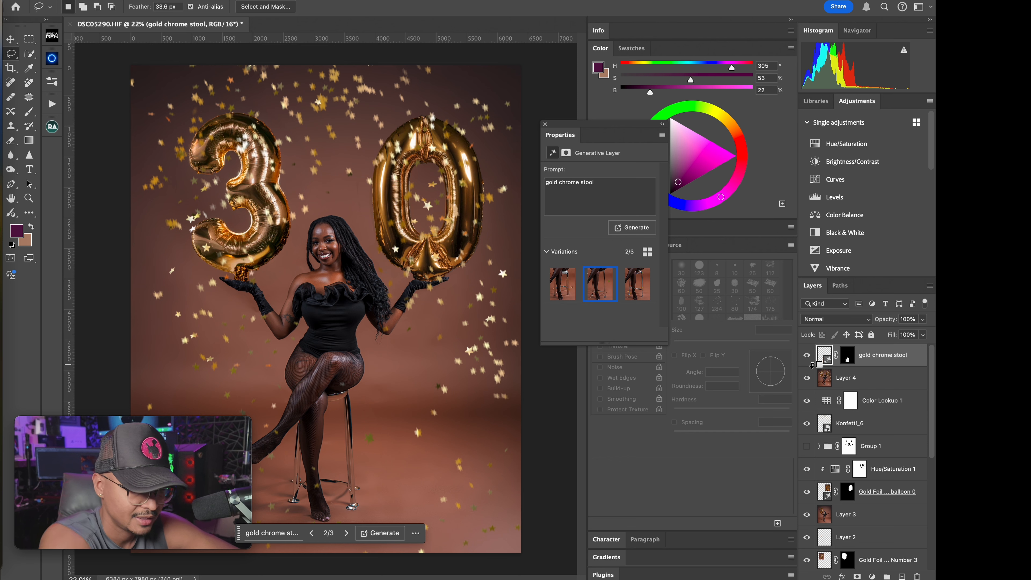
Step: Stamp the visible layers into a new merged layer and create a new Oniric glow from it
key(super+alt+shift+e)
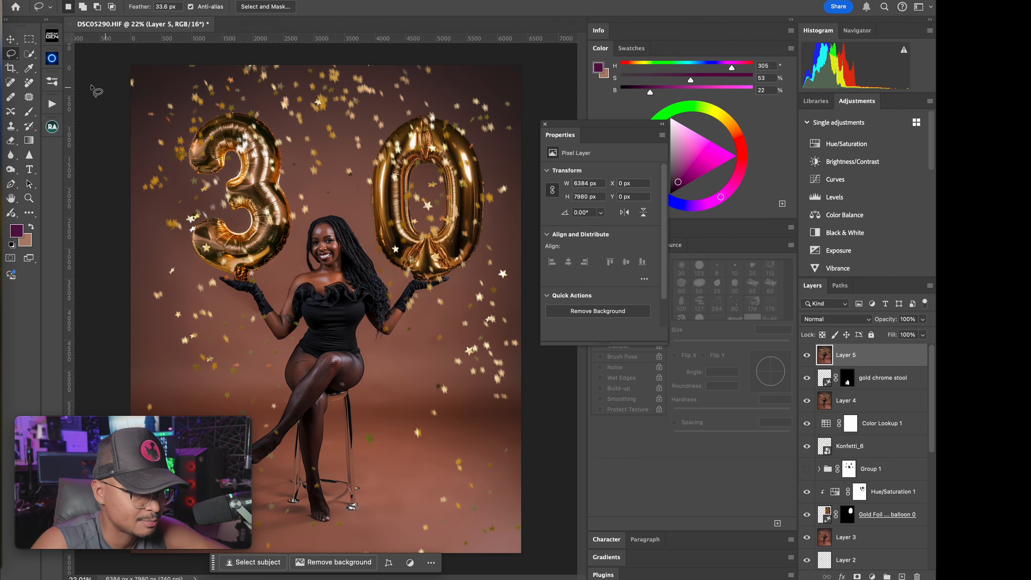
click(53, 59)
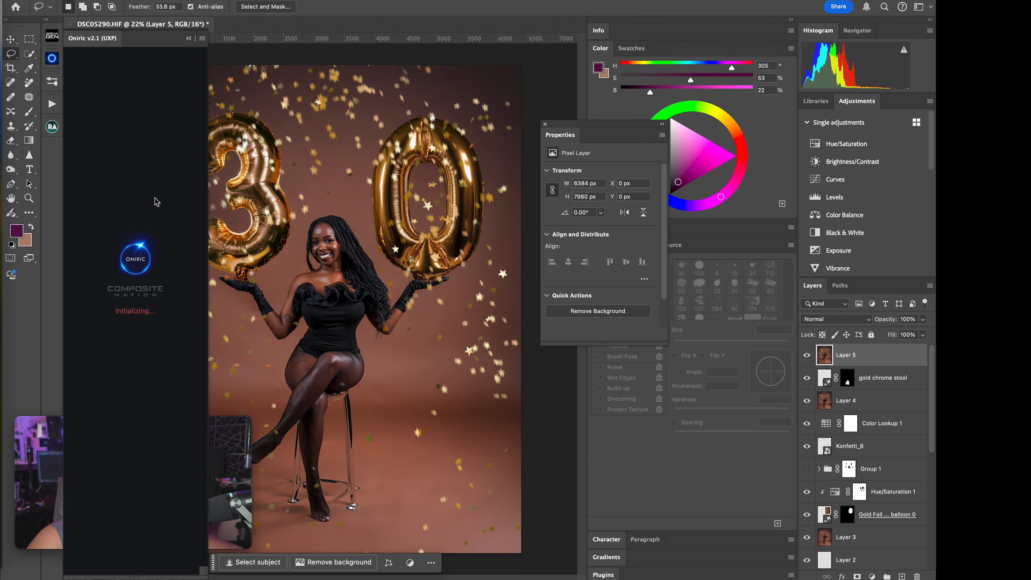
click(469, 448)
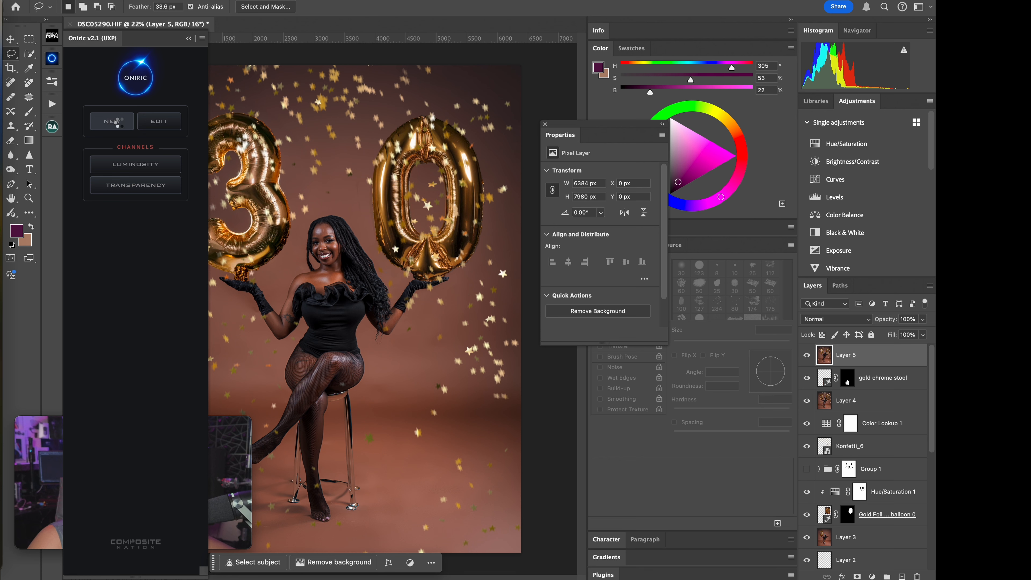
click(117, 122)
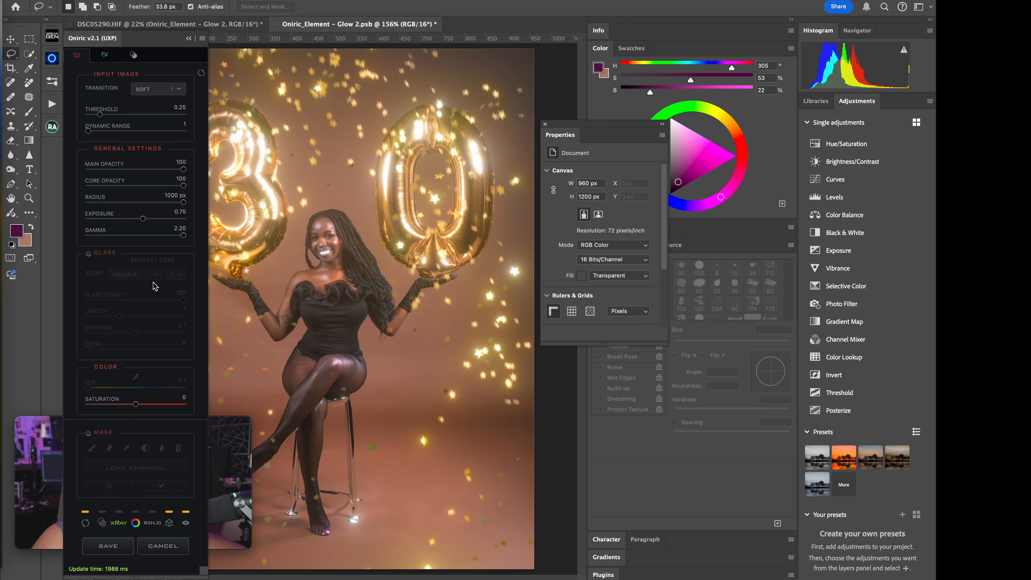
Step: Set the Oniric glow's threshold to 0.07, save it into the portrait, close the plug-in and check the glow around the woman
drag(99, 115, 90, 115)
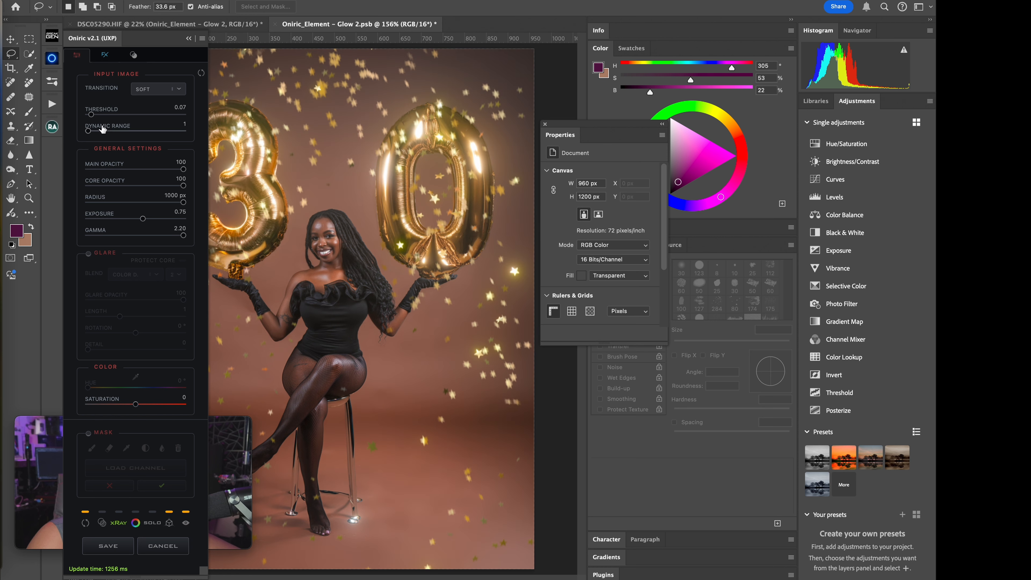
click(94, 207)
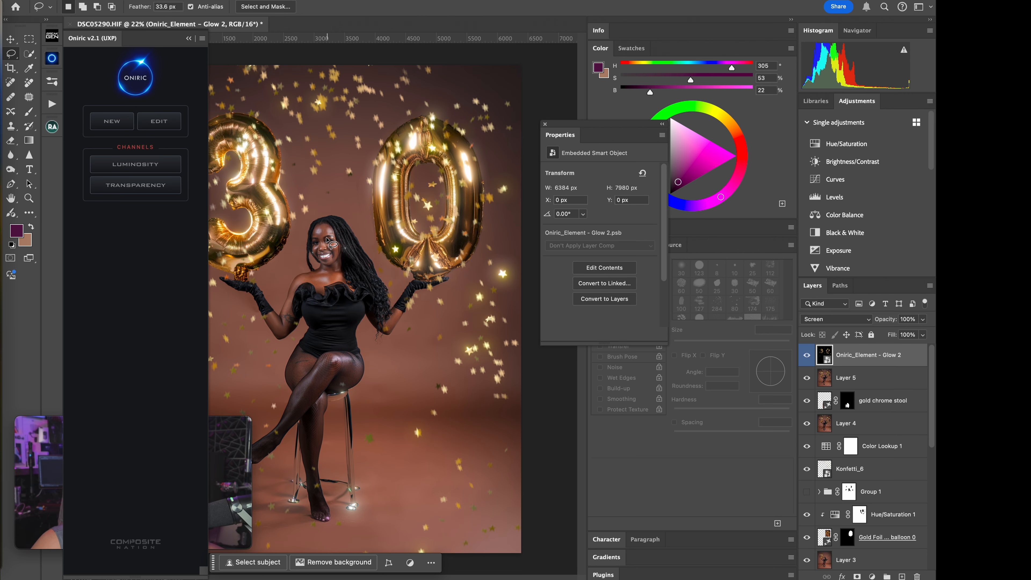
click(329, 254)
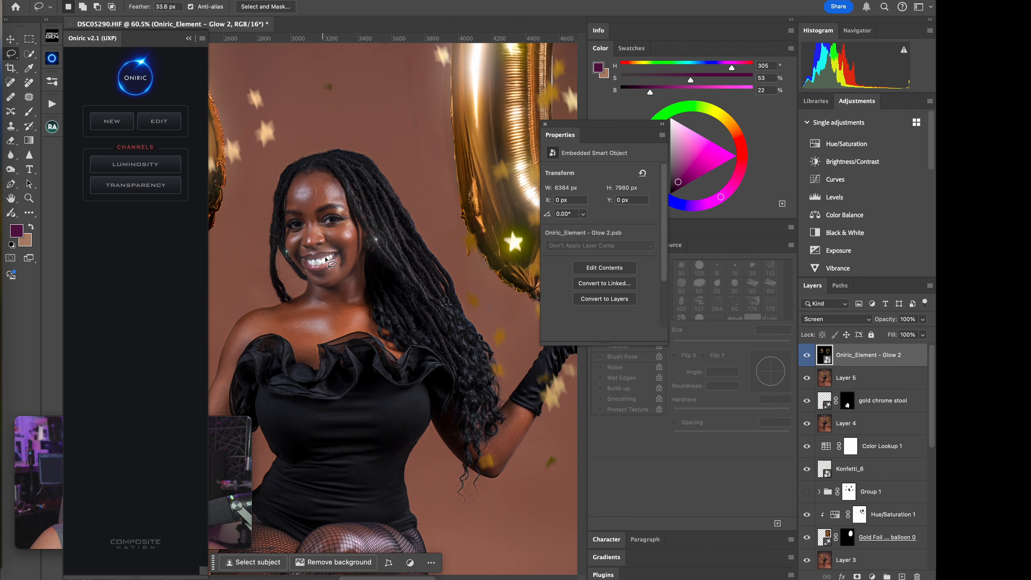
click(189, 38)
scroll(368, 333, down, 5)
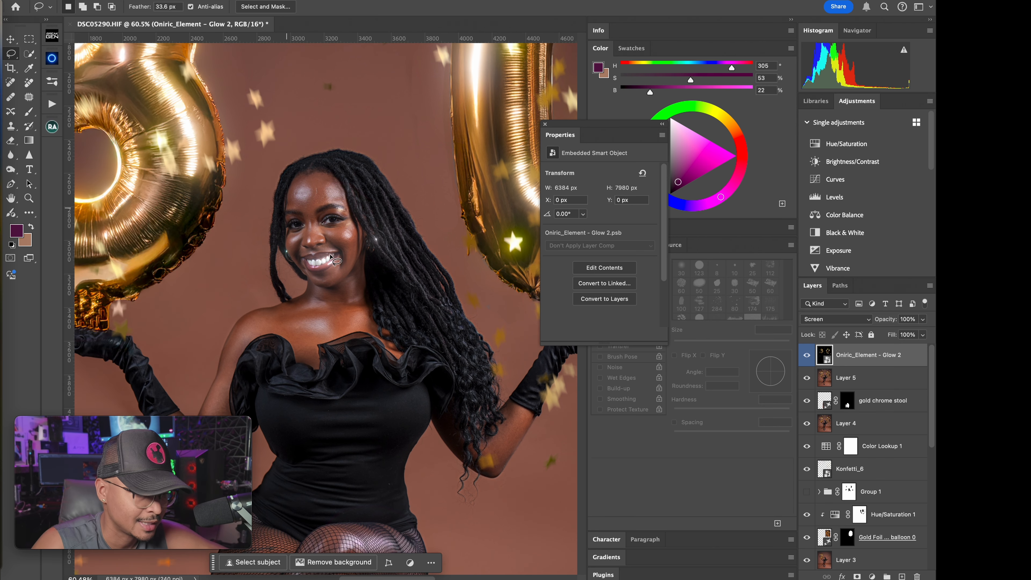
scroll(368, 334, down, 4)
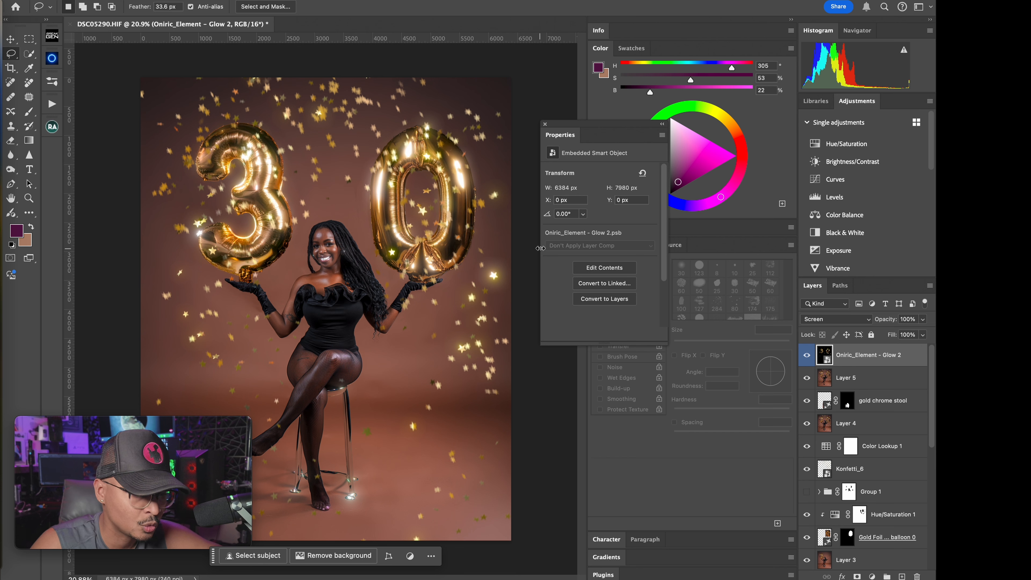
Step: Add a layer mask to the Oniric glow layer and paint the woman's face out with a 385 px black brush
click(857, 576)
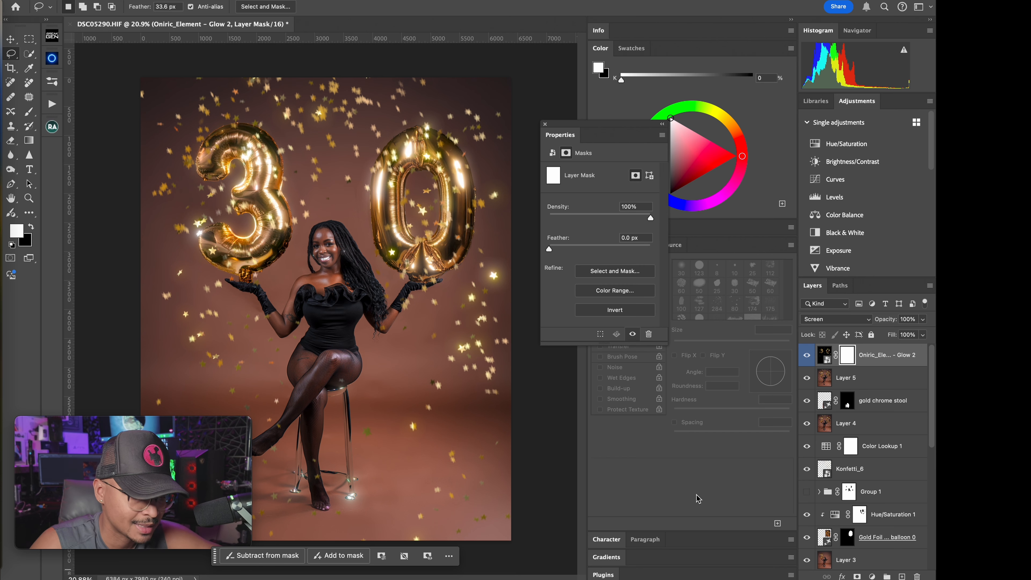
key(b)
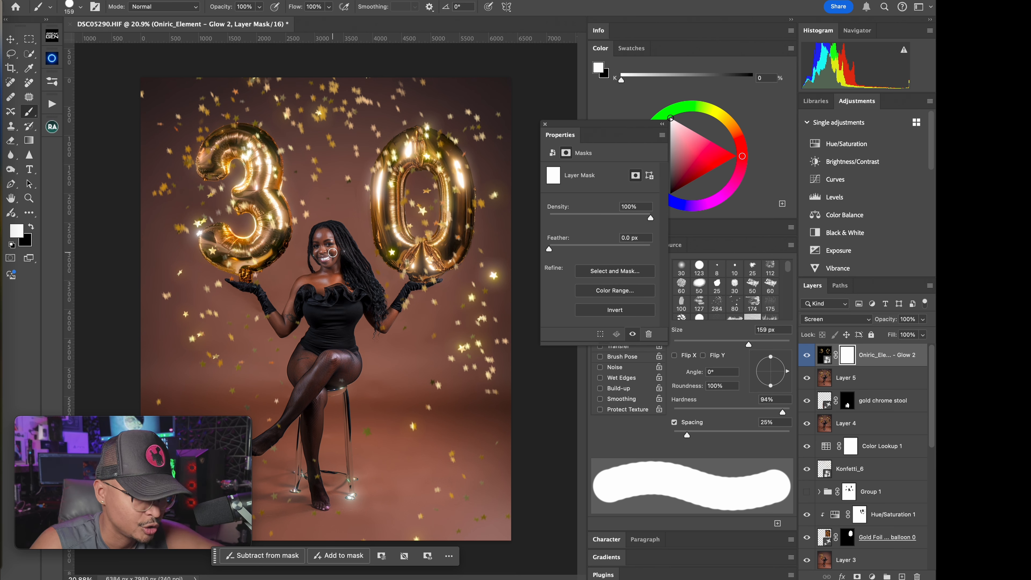
key(x)
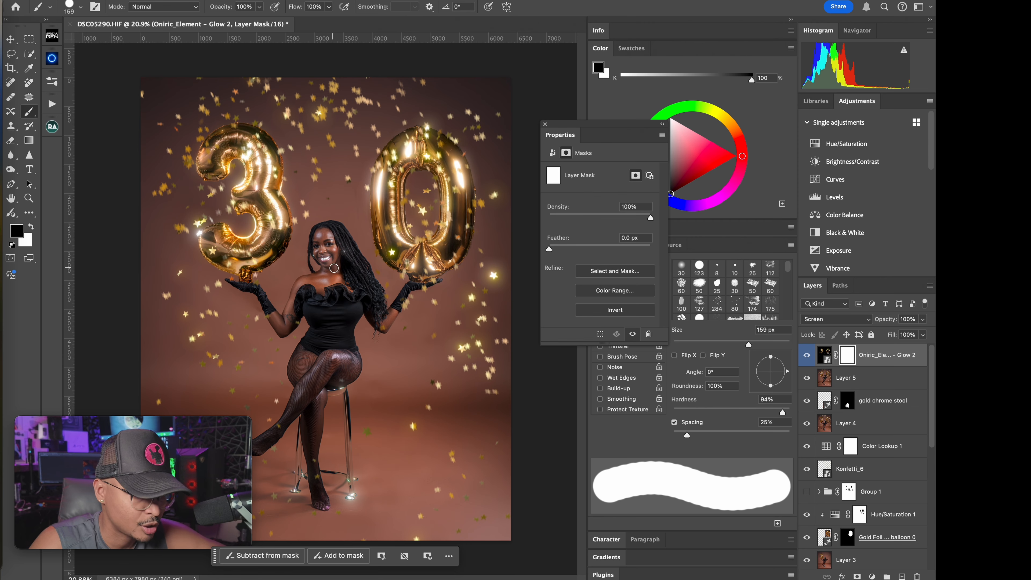
scroll(338, 260, up, 3)
ctrl+alt+drag(345, 261, 353, 262)
click(357, 265)
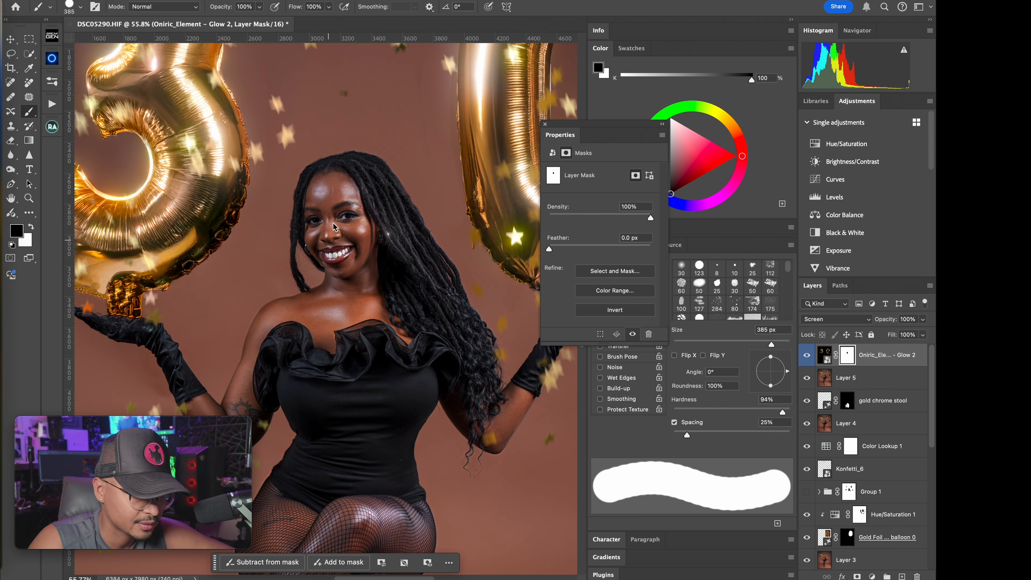
Step: Paint black on the glow layer's mask over the woman's crossed knee and thigh to remove the glow there
scroll(349, 199, down, 2)
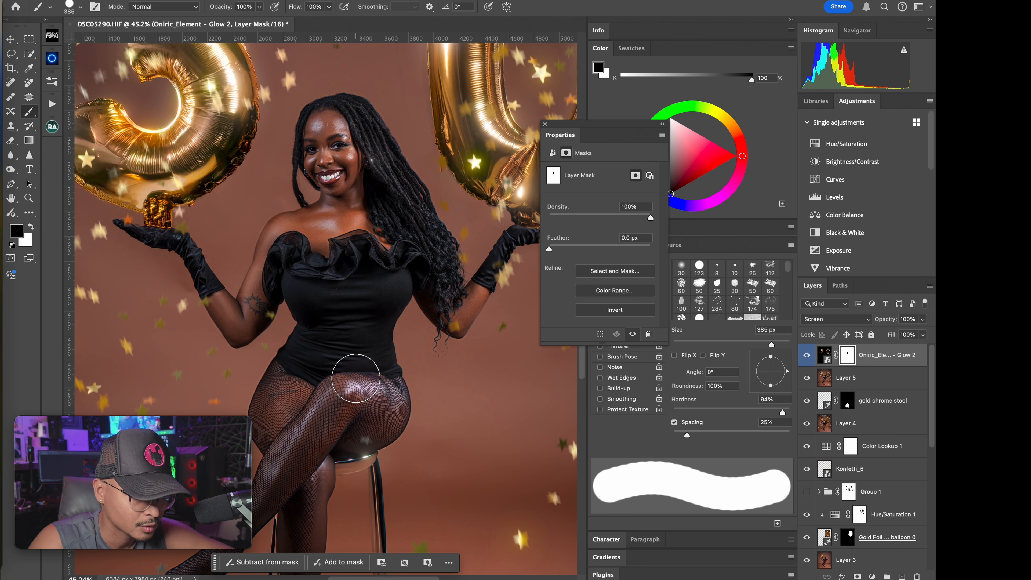
mouse_move(356, 377)
mouse_down()
mouse_move(343, 399)
mouse_move(356, 434)
mouse_up()
scroll(360, 360, down, 2)
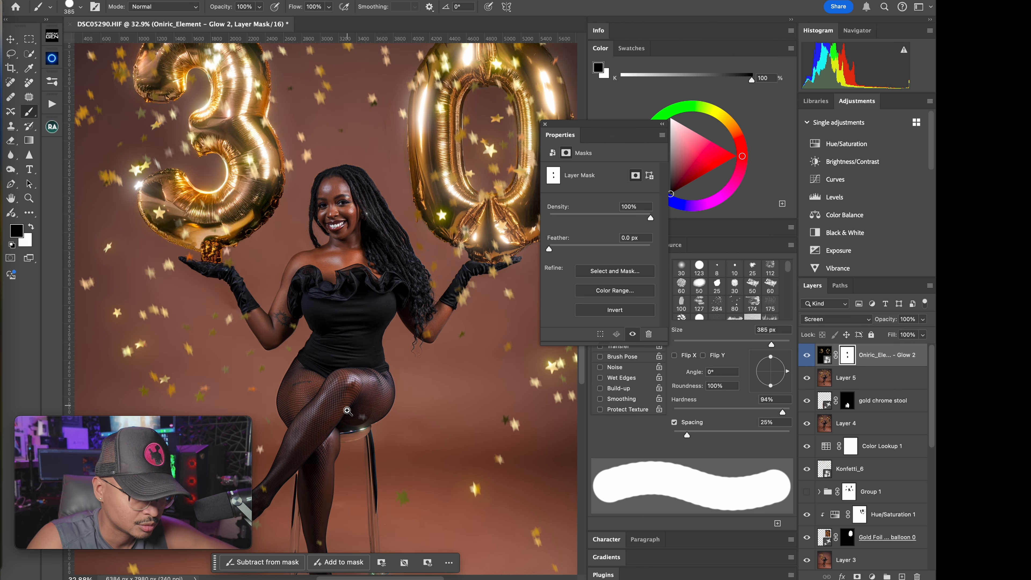
Step: Lower the Oniric glow layer's opacity to 75% and check the effect across the whole portrait
scroll(361, 397, down, 1)
scroll(347, 378, down, 1)
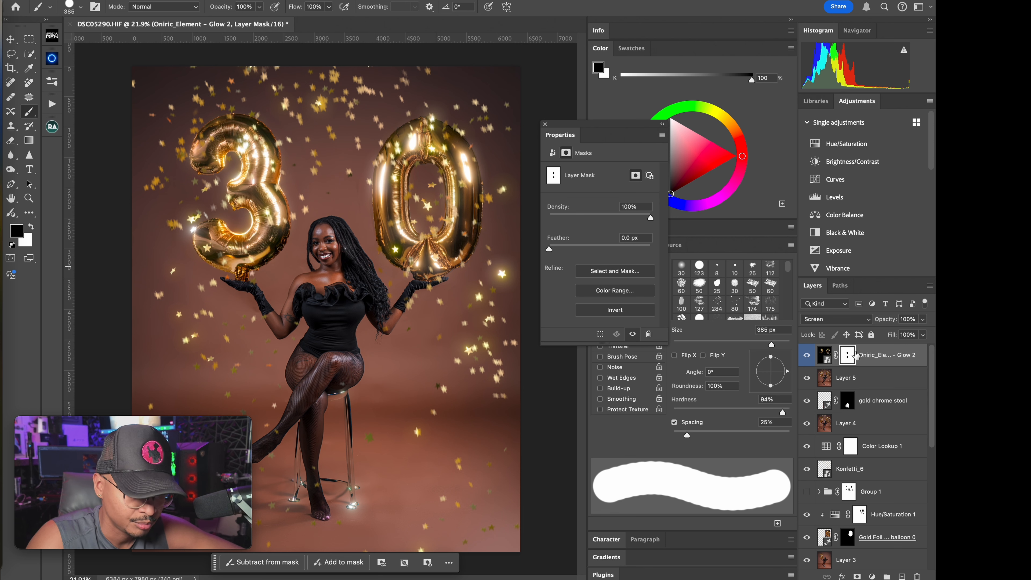
drag(881, 323, 869, 322)
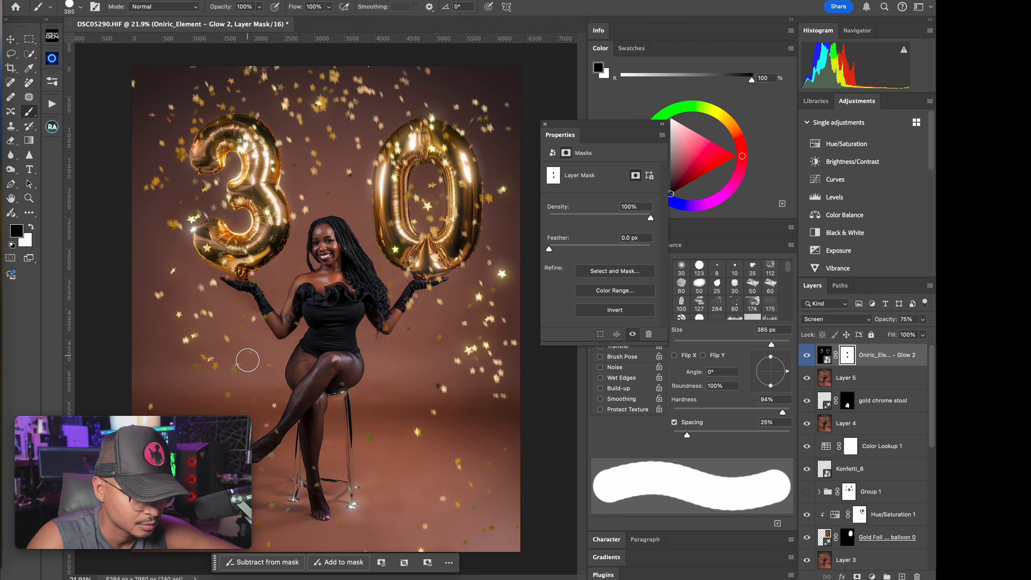
mouse_move(392, 338)
mouse_down()
mouse_move(412, 341)
mouse_move(390, 343)
mouse_up()
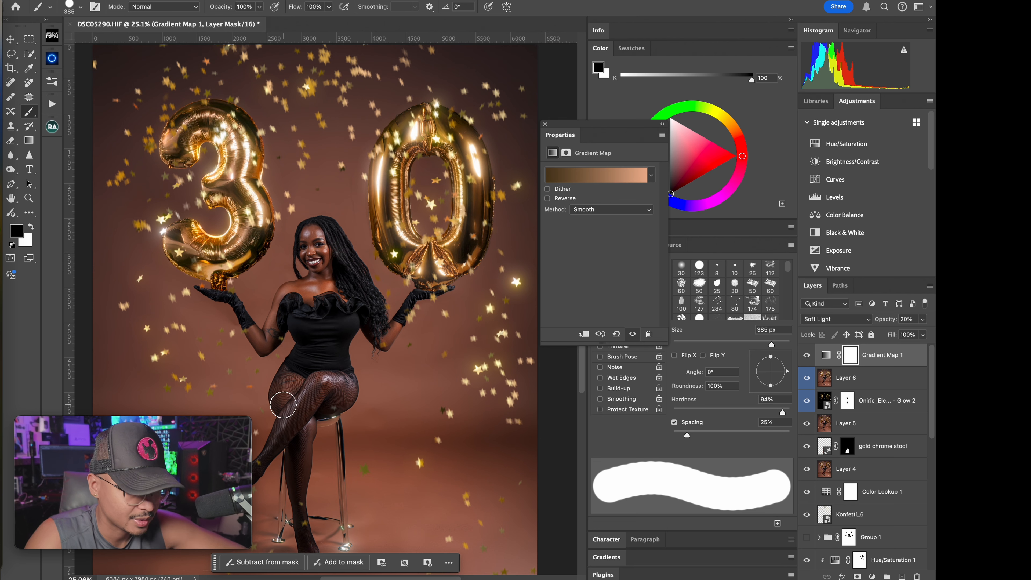
Step: Group all layers from Gradient Map 1 down to Generative Expand, and toggle the group's visibility to compare with the original Background
scroll(416, 298, down, 2)
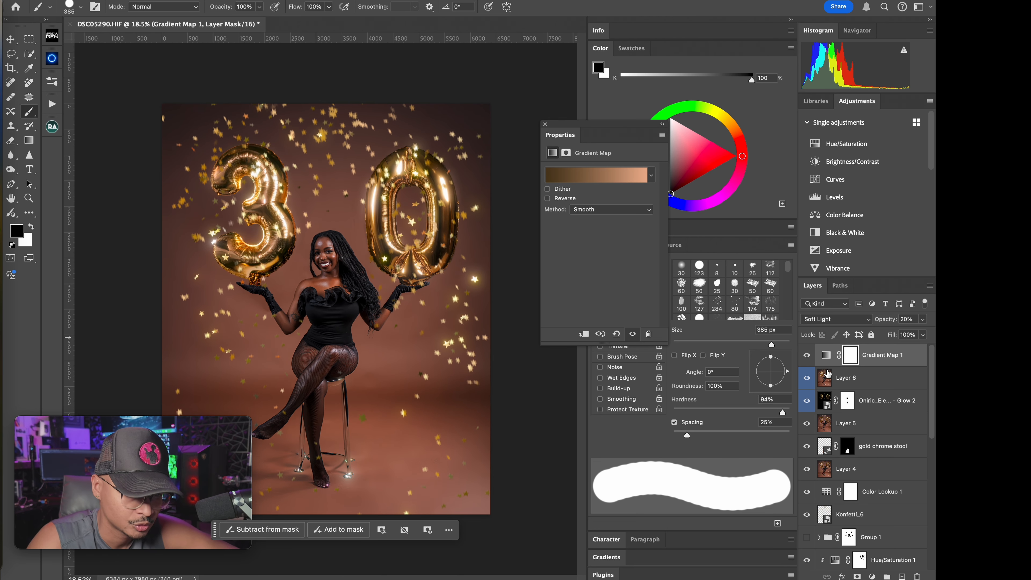
click(883, 361)
scroll(852, 481, down, 10)
shift+click(855, 532)
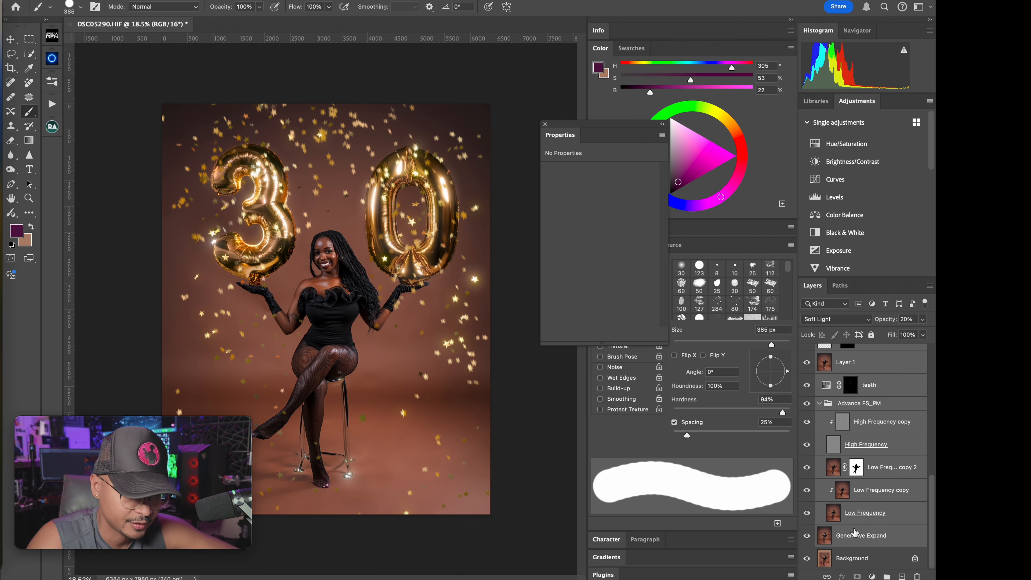
key(super+g)
click(806, 351)
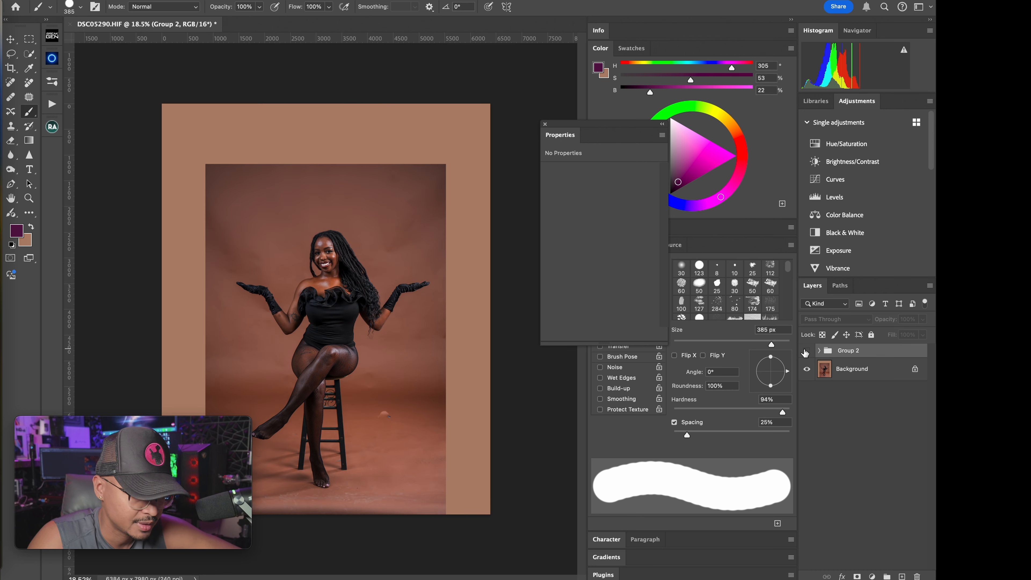
click(807, 354)
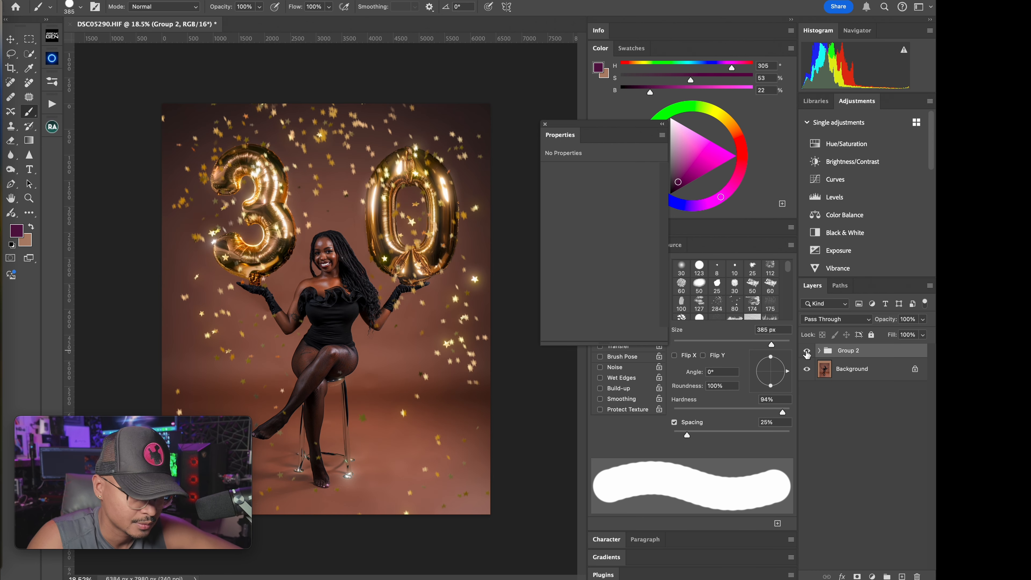